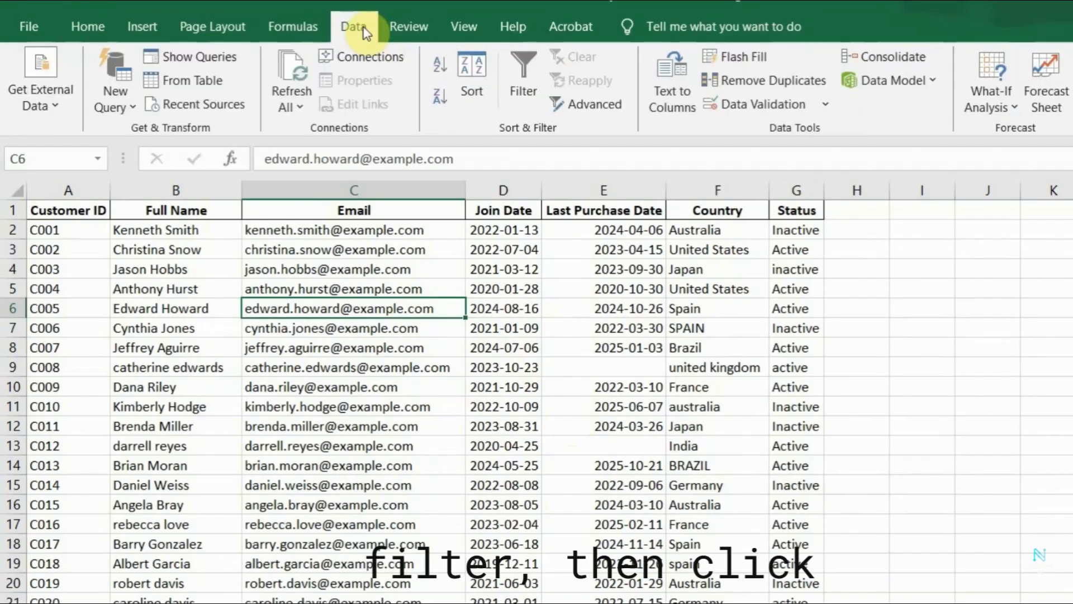
Add filters to the customer table's header row and review the filter values of the Email and Status columns.
{"action": "left_click", "coordinate": [525, 73]}
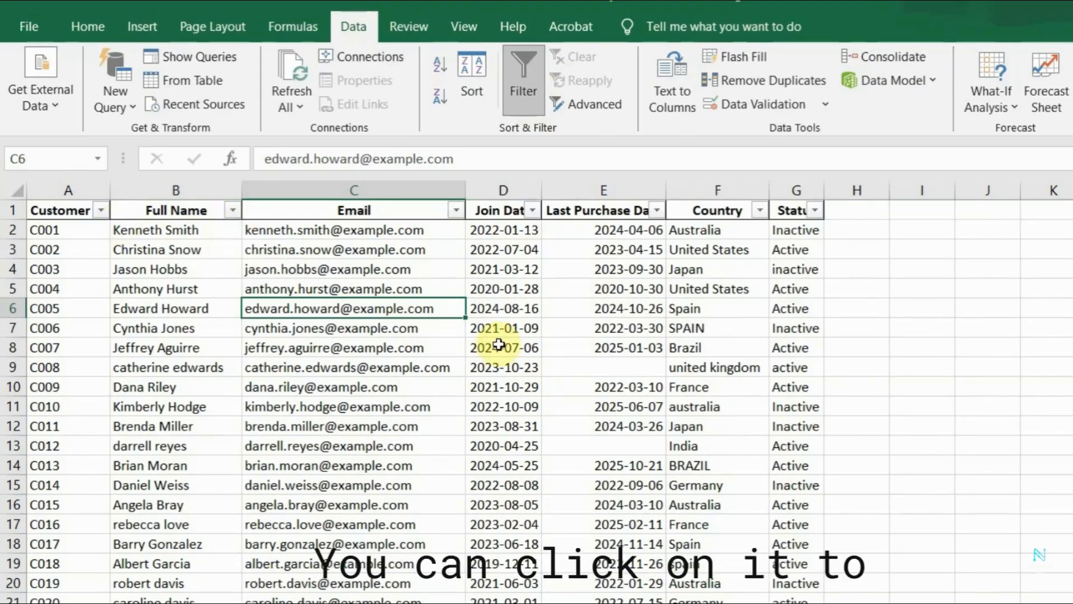
{"action": "left_click", "coordinate": [455, 214]}
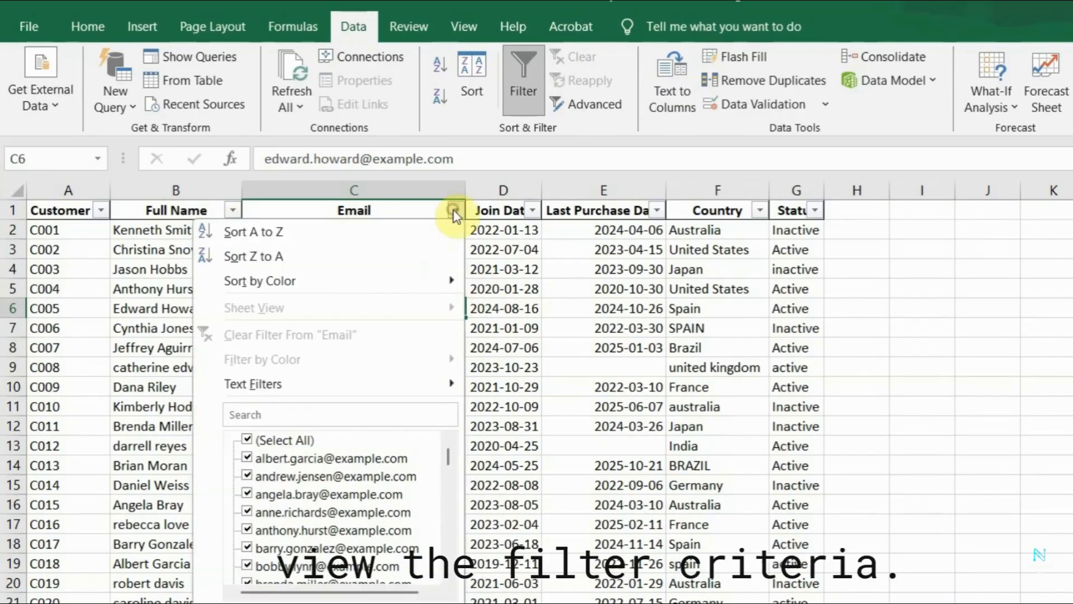
{"action": "scroll", "coordinate": [430, 480], "scroll_direction": "down", "scroll_amount": 3}
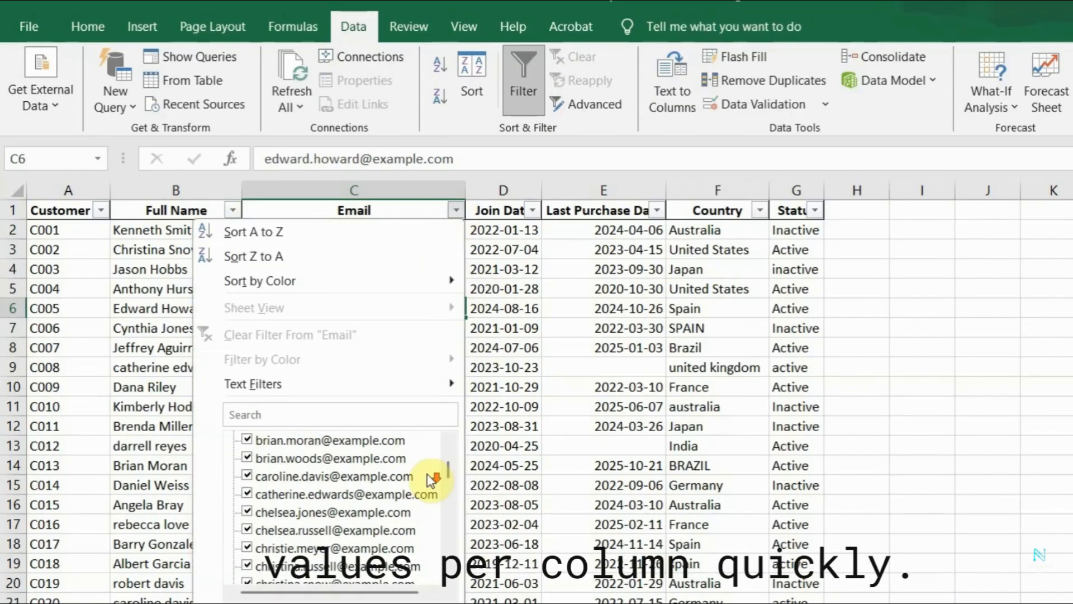
{"action": "scroll", "coordinate": [428, 481], "scroll_direction": "down", "scroll_amount": 5}
{"action": "left_click", "coordinate": [815, 210]}
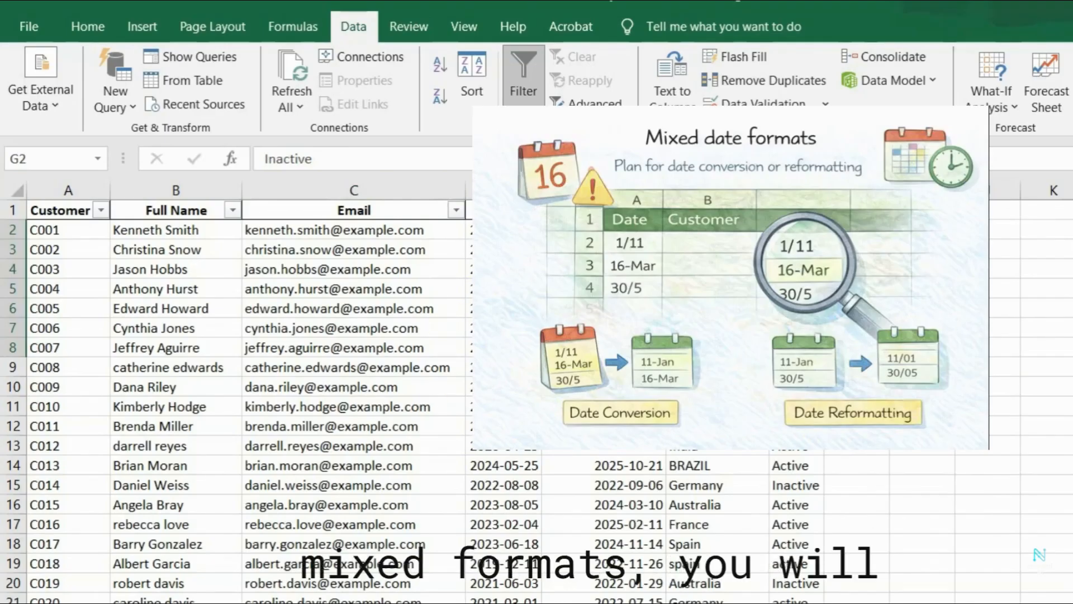
{"action": "left_click", "coordinate": [503, 406]}
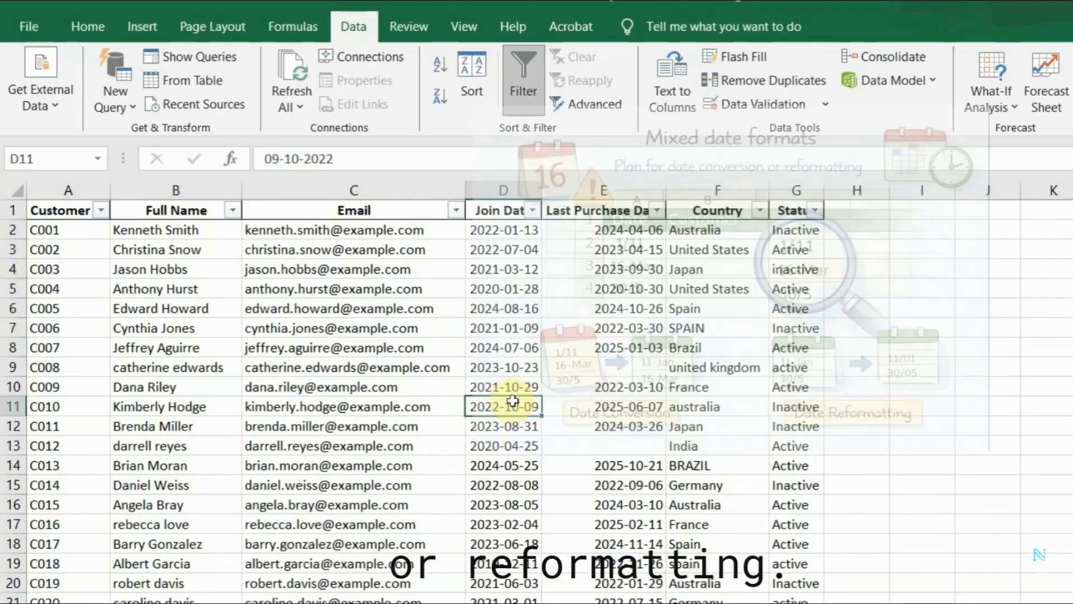
{"action": "left_click", "coordinate": [717, 348]}
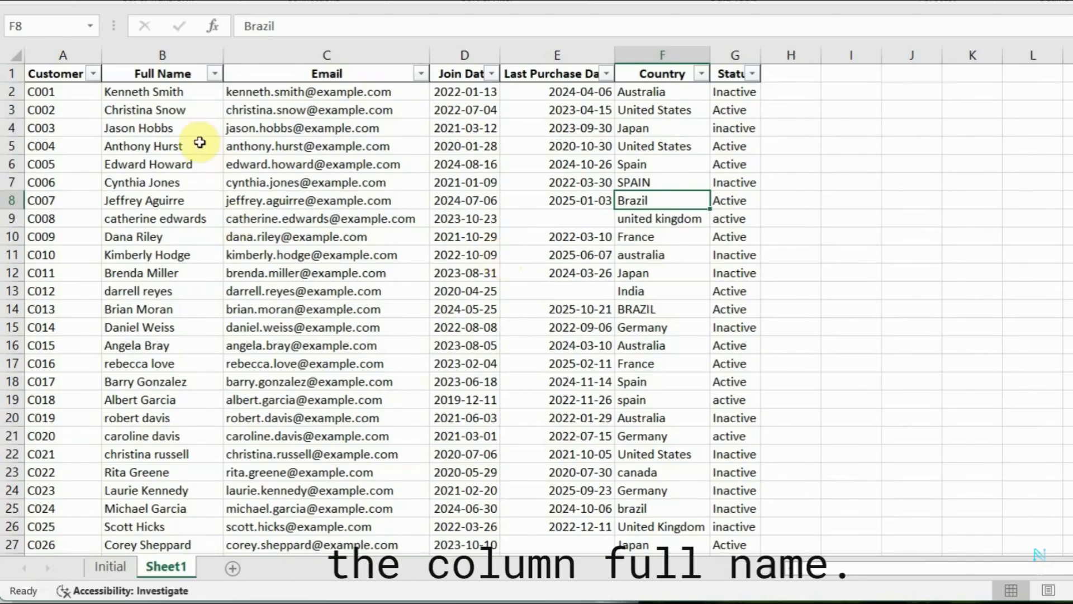
Insert a blank column between the Full Name and Email columns.
{"action": "left_click", "coordinate": [173, 74]}
{"action": "key", "text": "ctrl+shift+Down"}
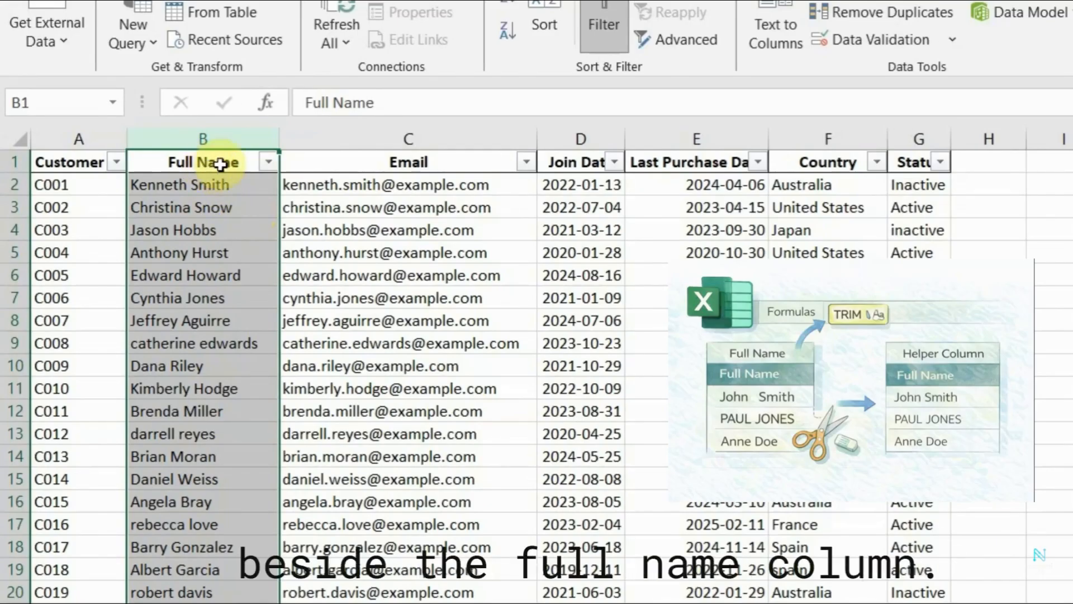
{"action": "right_click", "coordinate": [244, 144]}
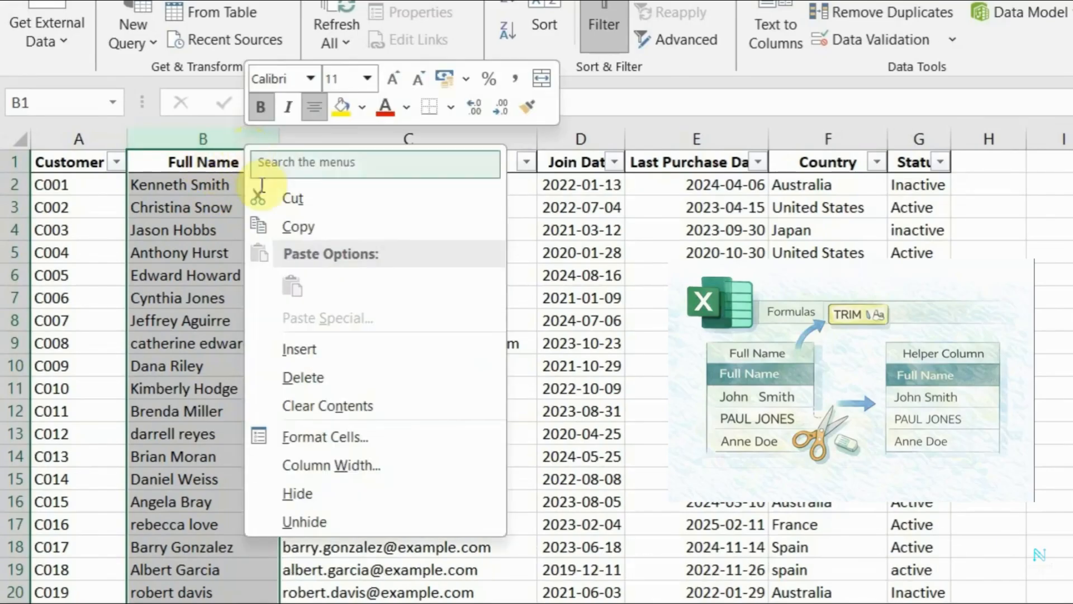
{"action": "left_click", "coordinate": [204, 142]}
{"action": "left_click", "coordinate": [333, 137]}
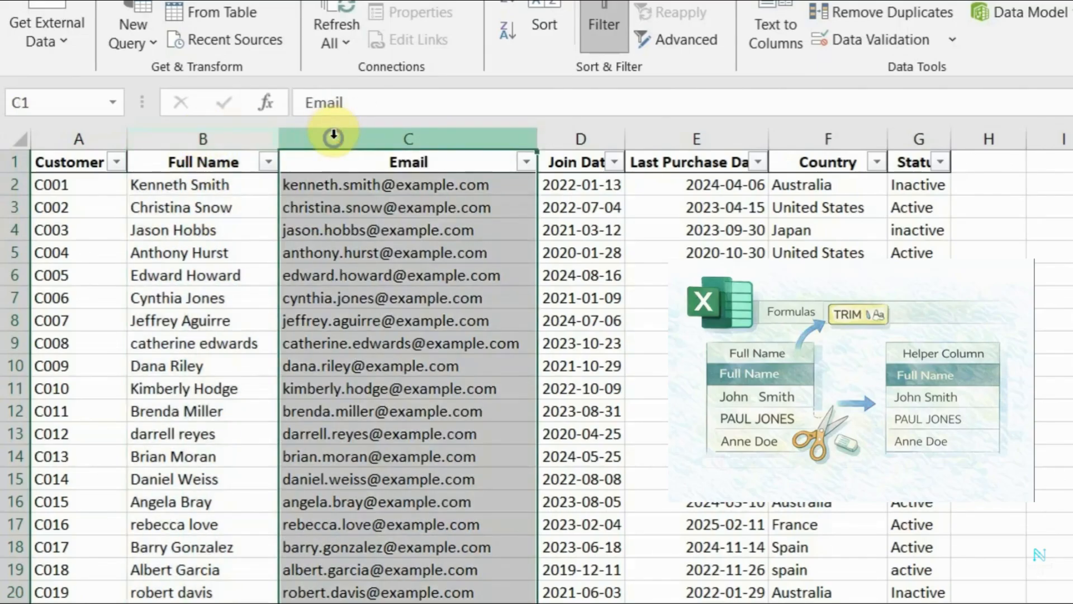
{"action": "right_click", "coordinate": [335, 141]}
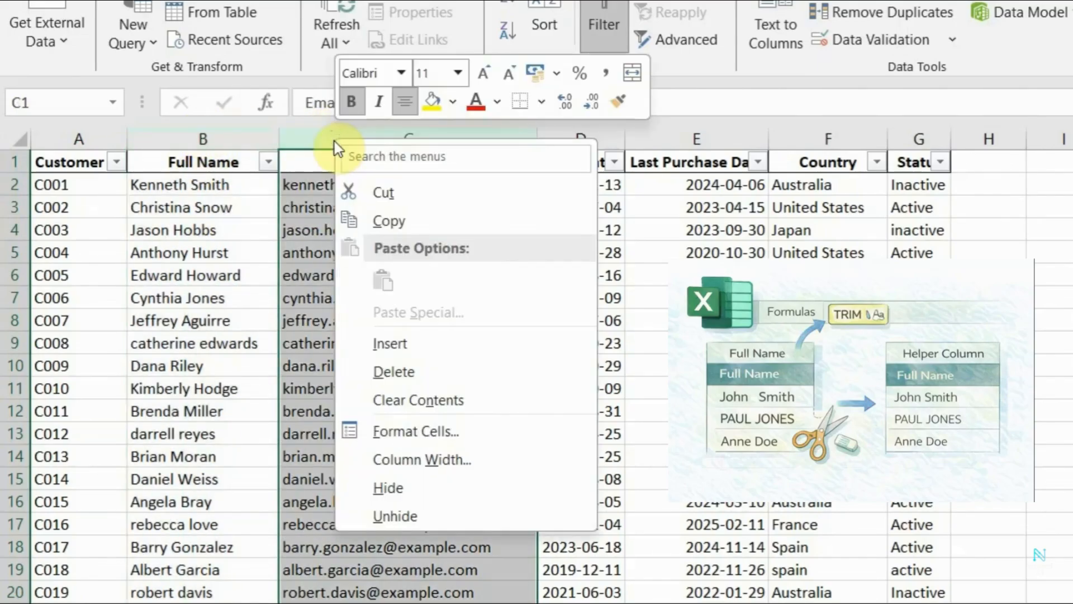
{"action": "left_click", "coordinate": [395, 342]}
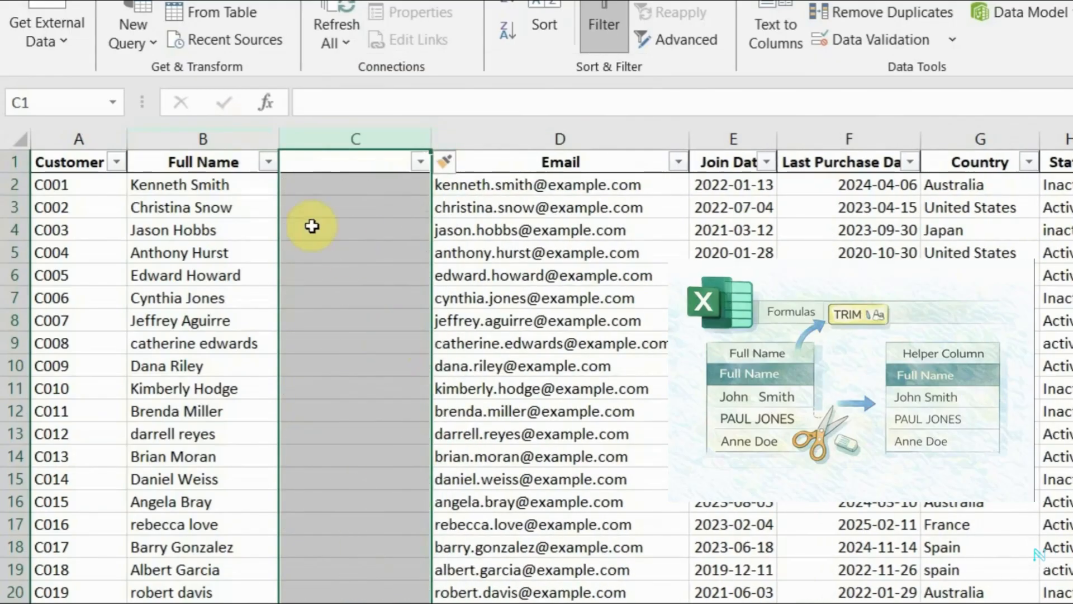
Give the new column C the header "Fullname_helper" and fit the column's width to it.
{"action": "left_click", "coordinate": [226, 165]}
{"action": "right_click", "coordinate": [230, 170]}
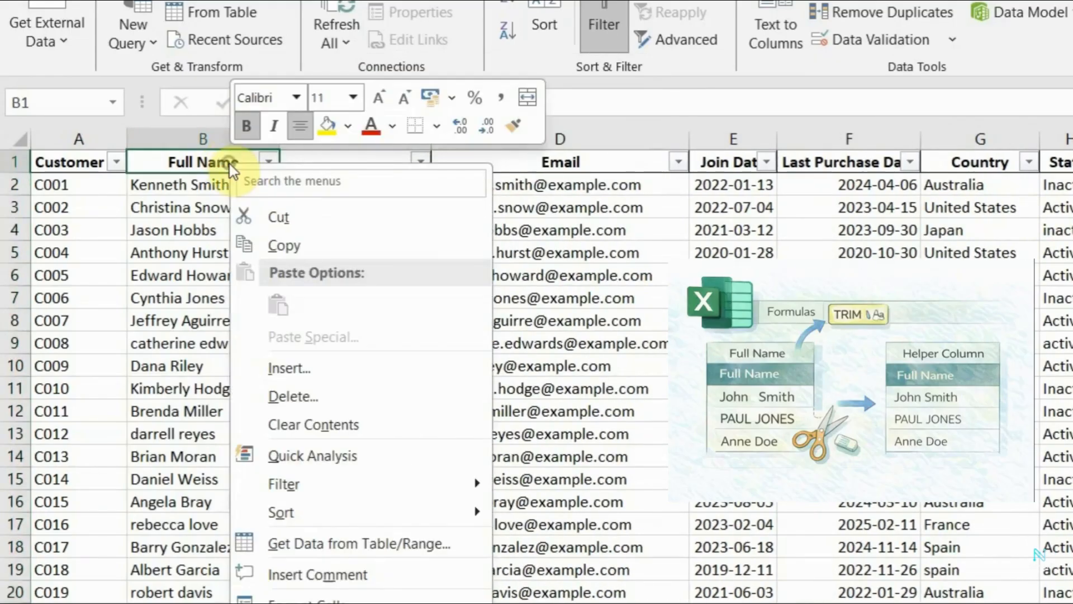
{"action": "left_click", "coordinate": [282, 246]}
{"action": "left_click", "coordinate": [327, 164]}
{"action": "type", "text": "Fullname_helper"}
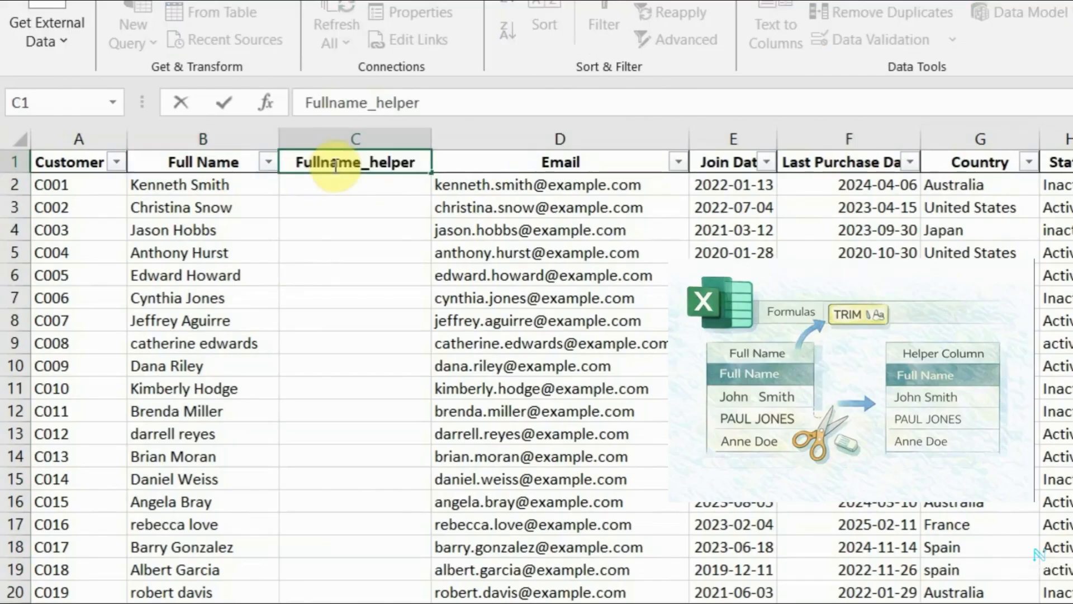
{"action": "key", "text": "Return"}
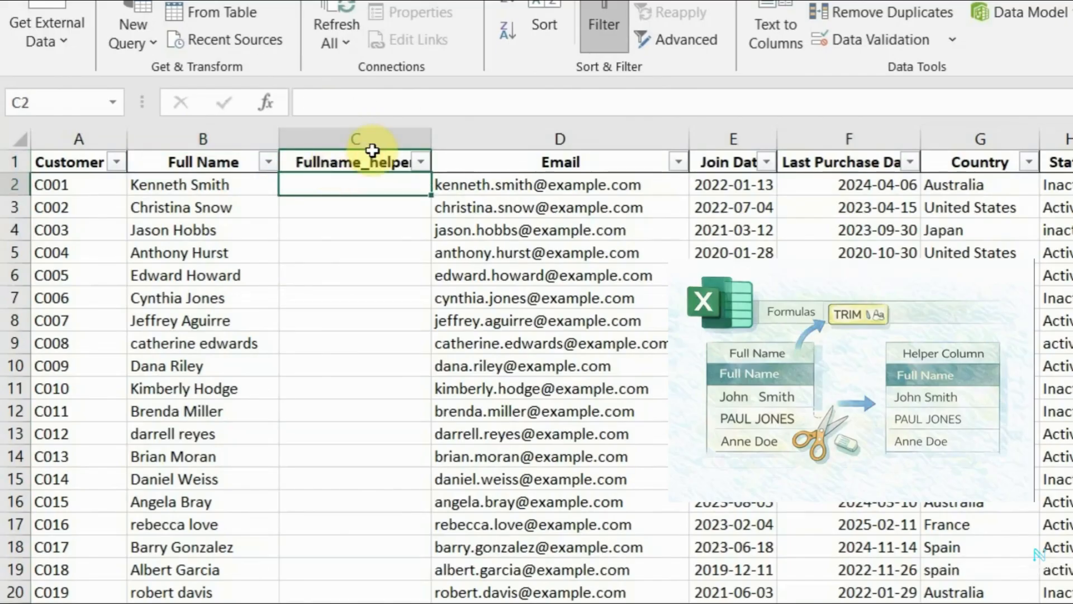
{"action": "double_click", "coordinate": [431, 133]}
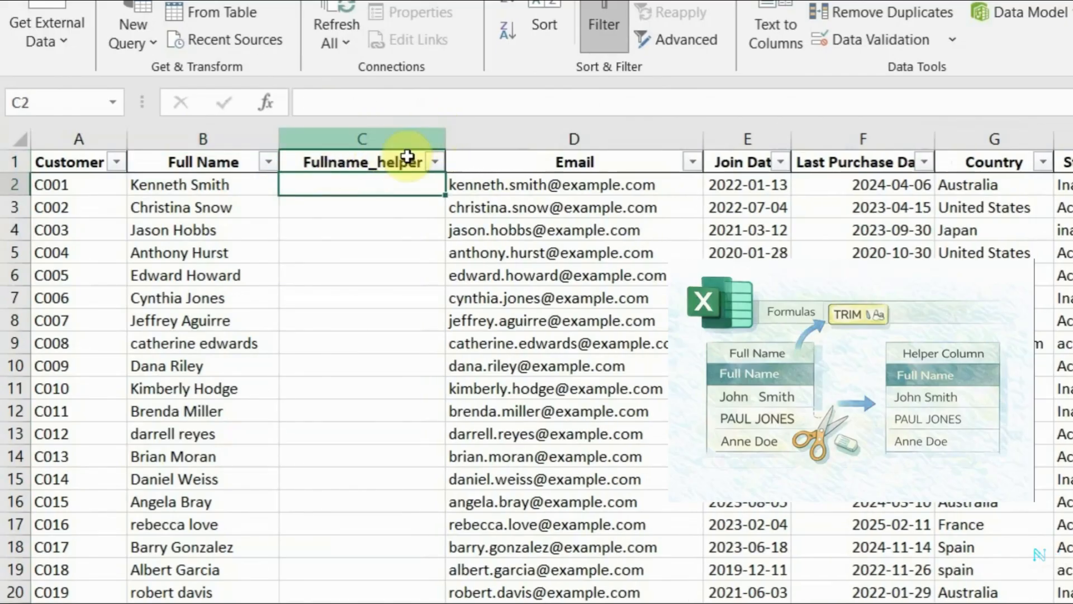
Enter the formula =TRIM(B2) in cell C2 to remove extra spaces from the first full name.
{"action": "left_click", "coordinate": [376, 206]}
{"action": "left_click", "coordinate": [367, 183]}
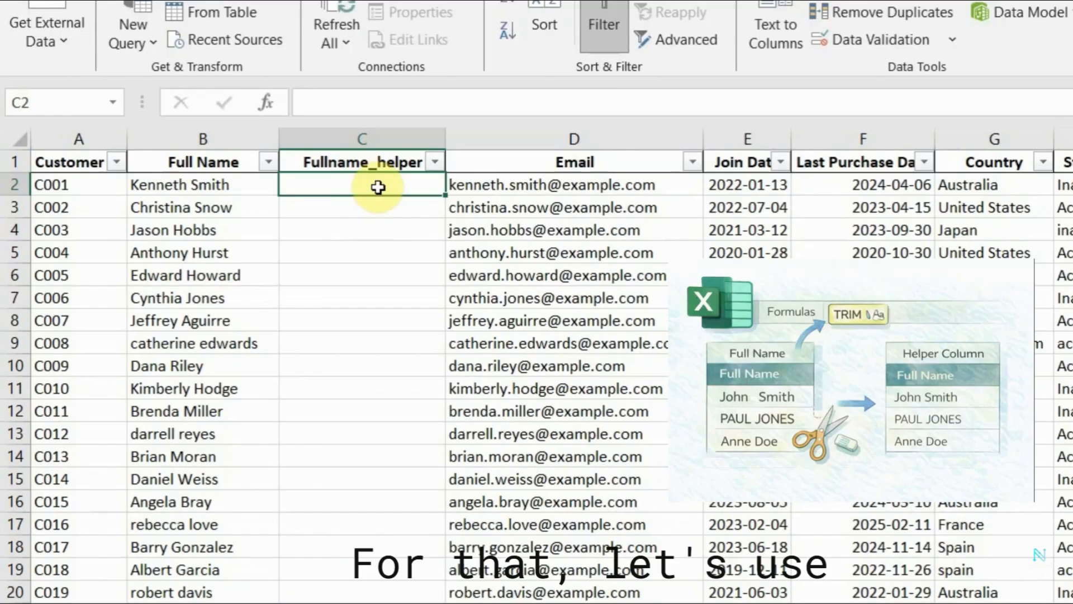
{"action": "type", "text": "=TRIM"}
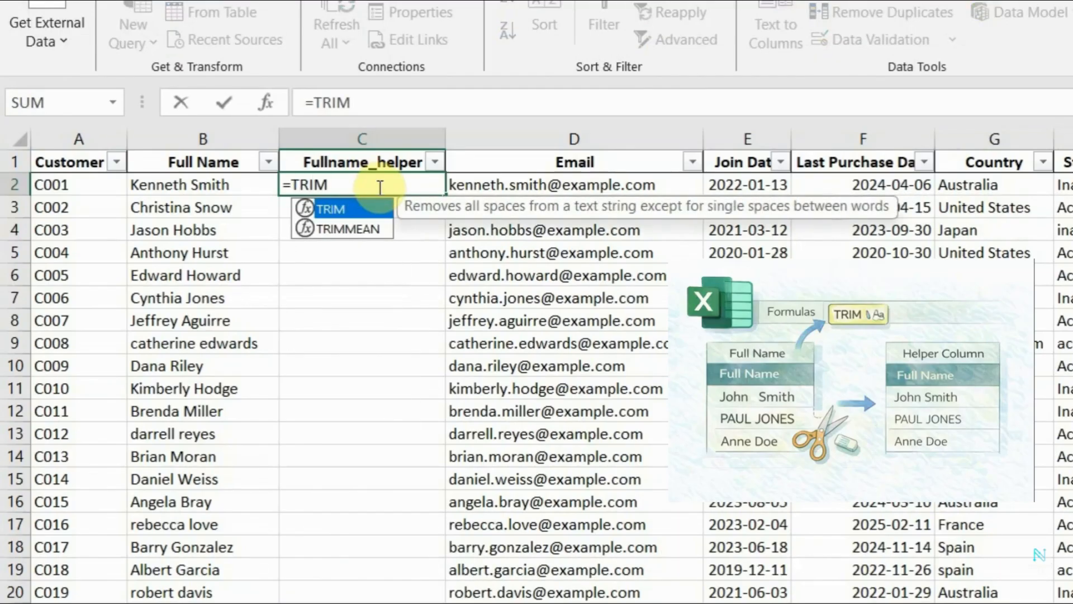
{"action": "type", "text": "("}
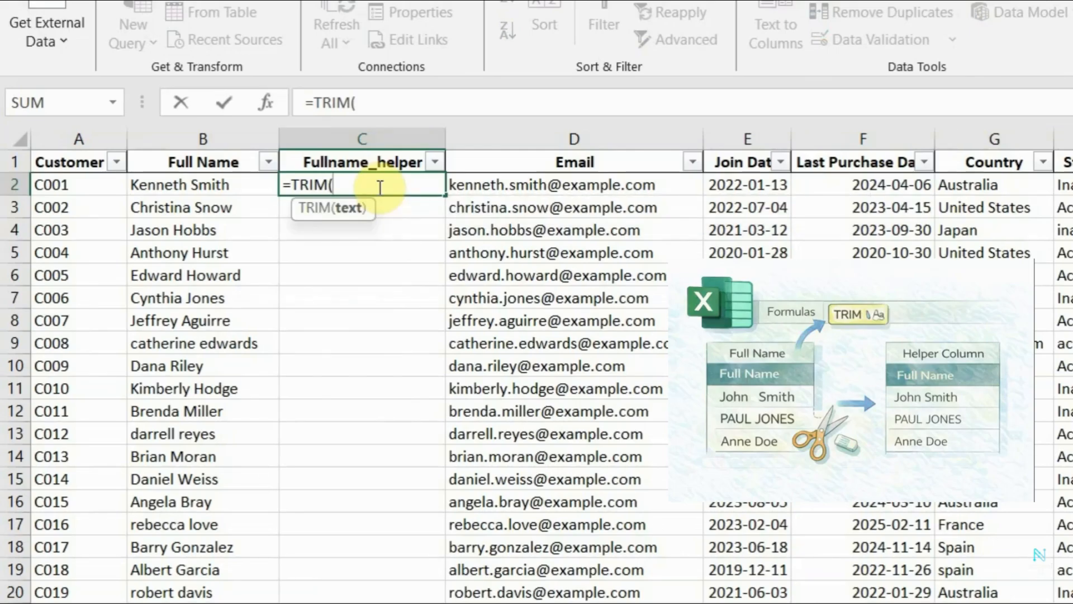
{"action": "type", "text": "B2"}
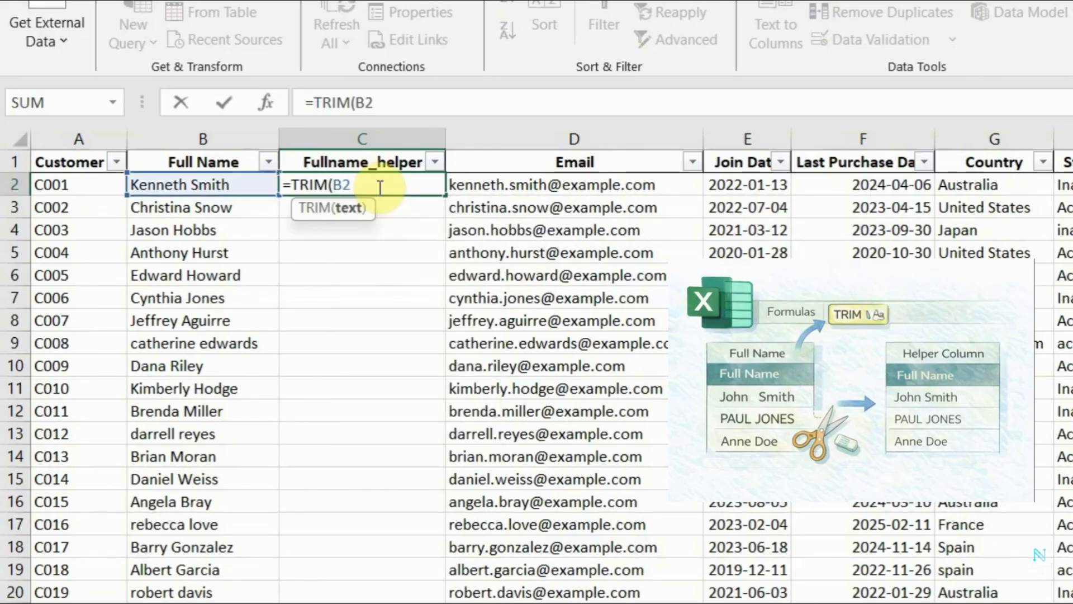
{"action": "type", "text": ")"}
{"action": "key", "text": "Return"}
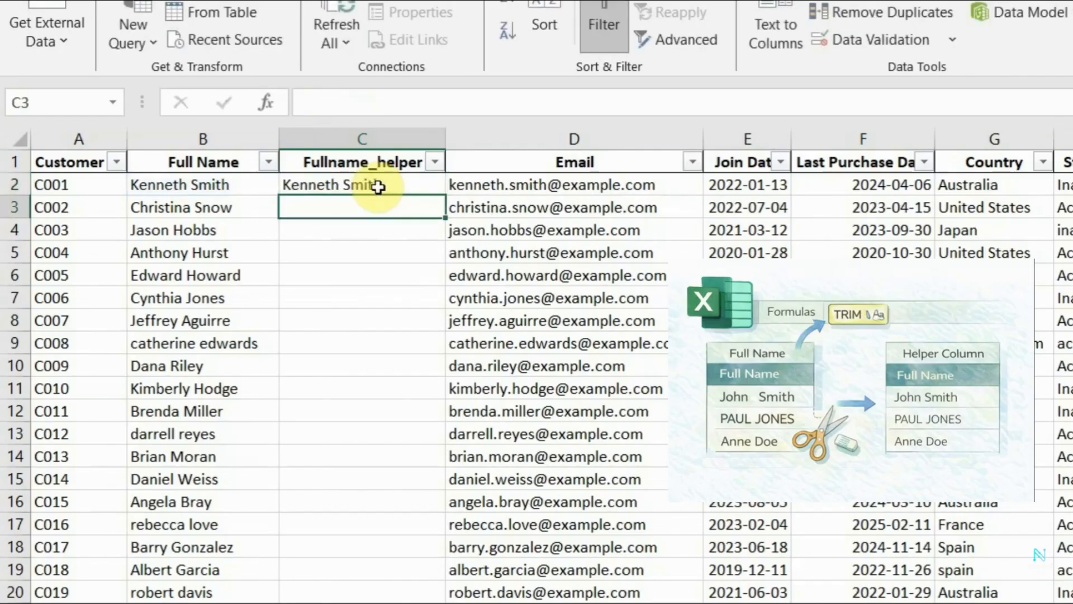
Fill the TRIM formula from C2 down the Fullname_helper column through C76.
{"action": "left_click", "coordinate": [380, 188]}
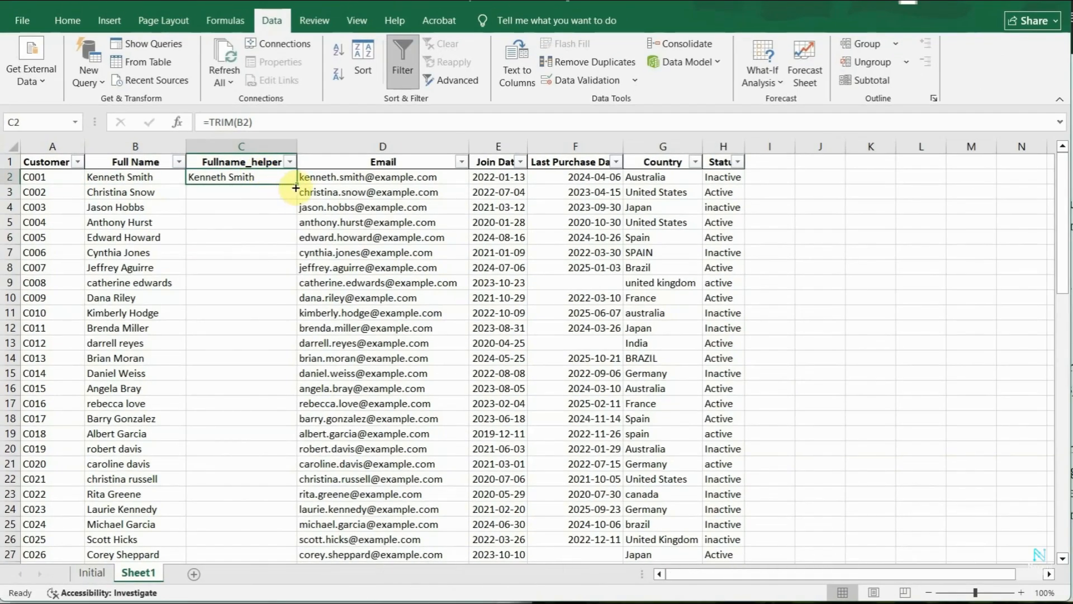
{"action": "left_click_drag", "start_coordinate": [295, 188], "coordinate": [280, 300]}
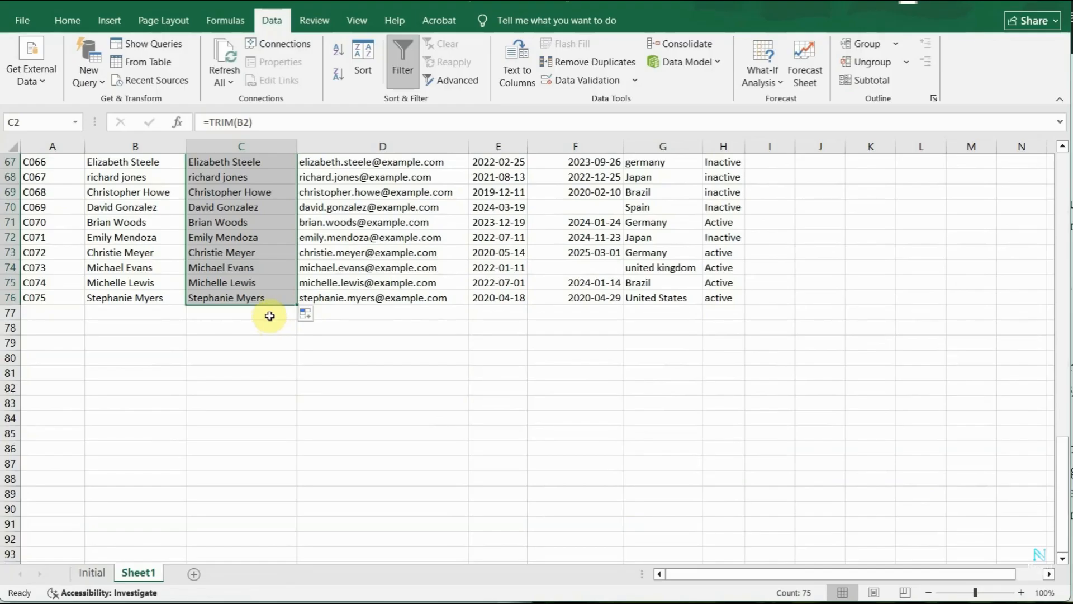
{"action": "left_click", "coordinate": [270, 294]}
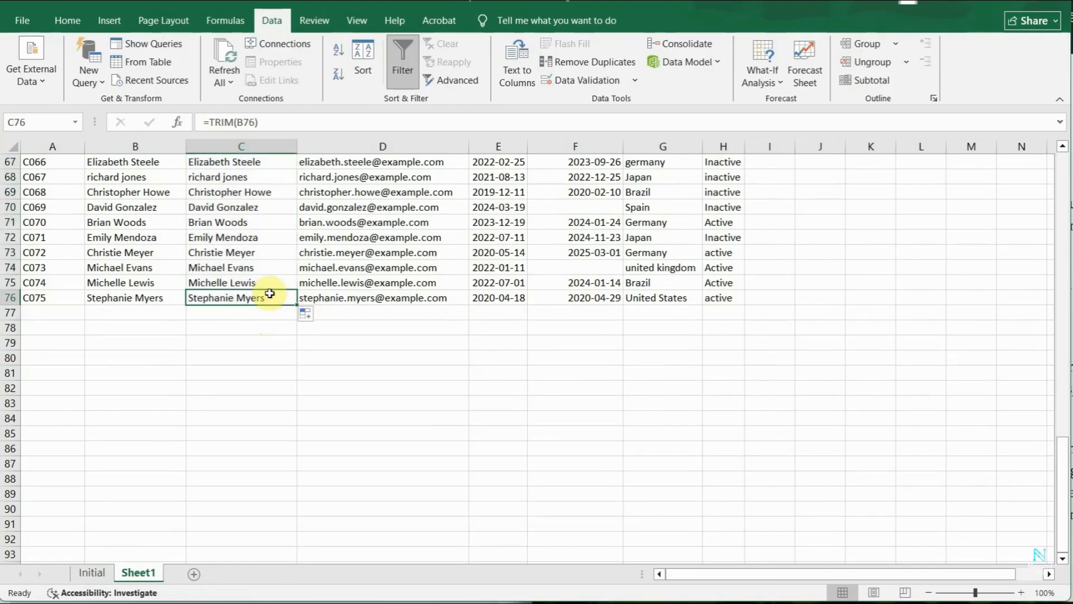
Check the trimmed names and their formulas in the Fullname_helper column from the last row back to the first.
{"action": "scroll", "coordinate": [256, 386], "scroll_direction": "up", "scroll_amount": 7}
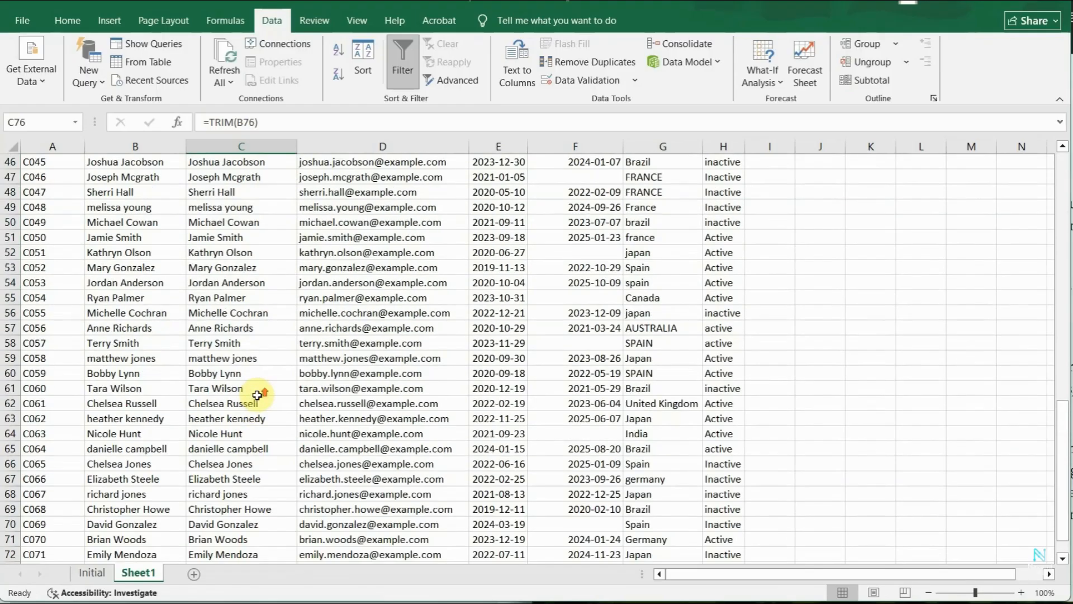
{"action": "scroll", "coordinate": [243, 340], "scroll_direction": "up", "scroll_amount": 2}
{"action": "left_click", "coordinate": [243, 340]}
{"action": "scroll", "coordinate": [243, 340], "scroll_direction": "up", "scroll_amount": 8}
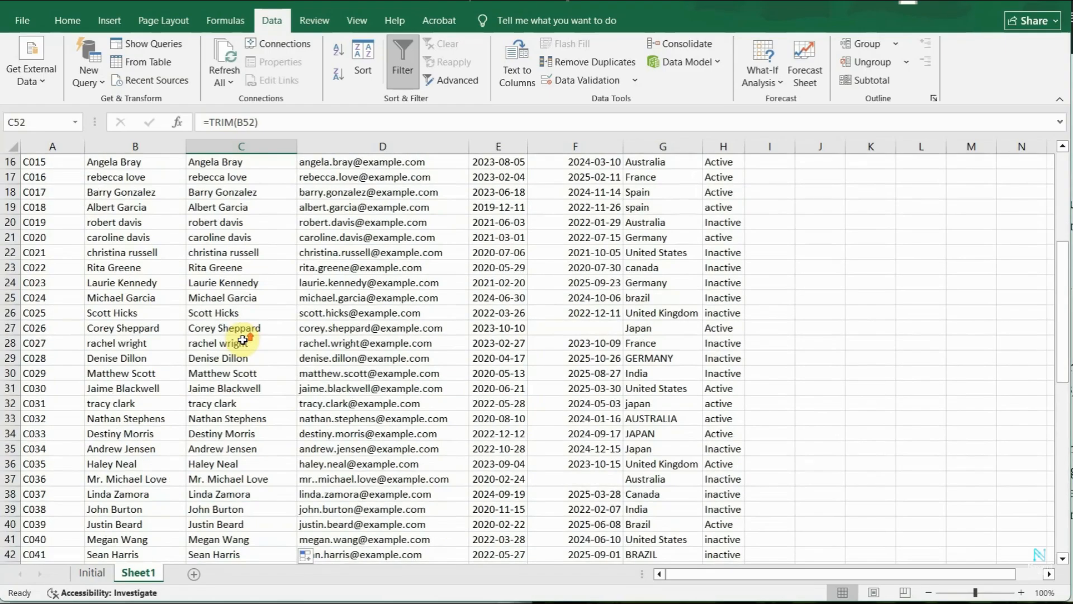
{"action": "scroll", "coordinate": [243, 340], "scroll_direction": "up", "scroll_amount": 5}
{"action": "left_click", "coordinate": [226, 308]}
{"action": "left_click", "coordinate": [216, 179]}
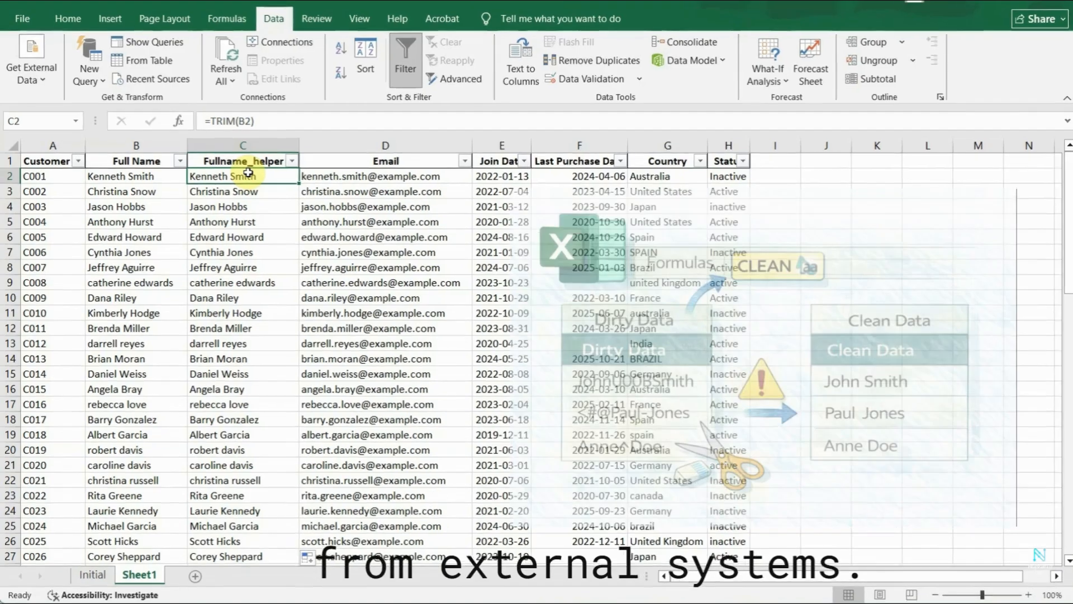
{"action": "left_click", "coordinate": [247, 192]}
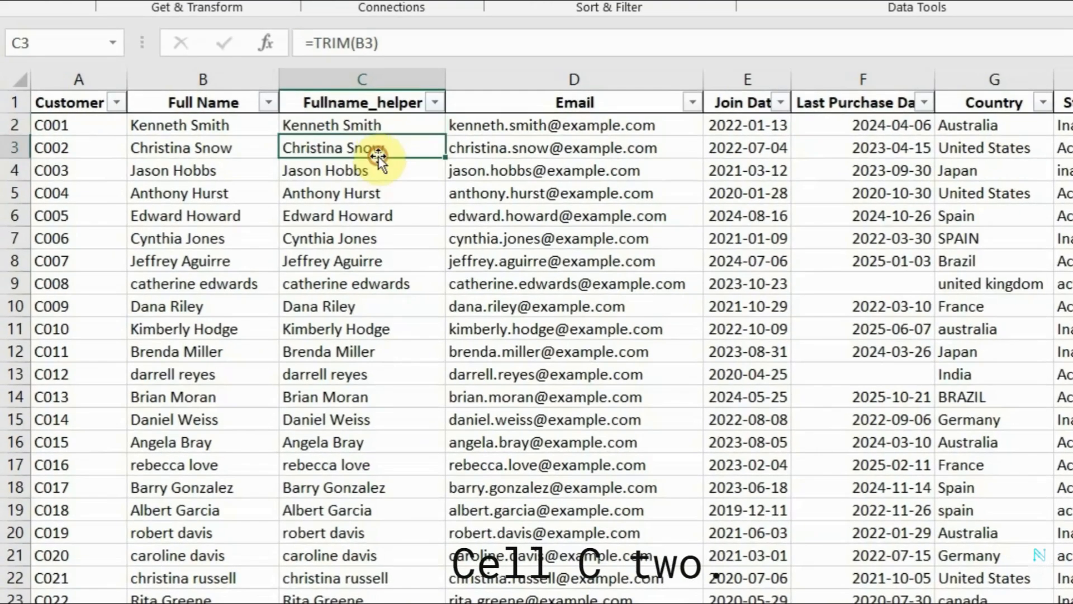
Wrap the reference in C2 with CLEAN so that the formula reads =TRIM(CLEAN(B2)).
{"action": "left_click", "coordinate": [381, 122]}
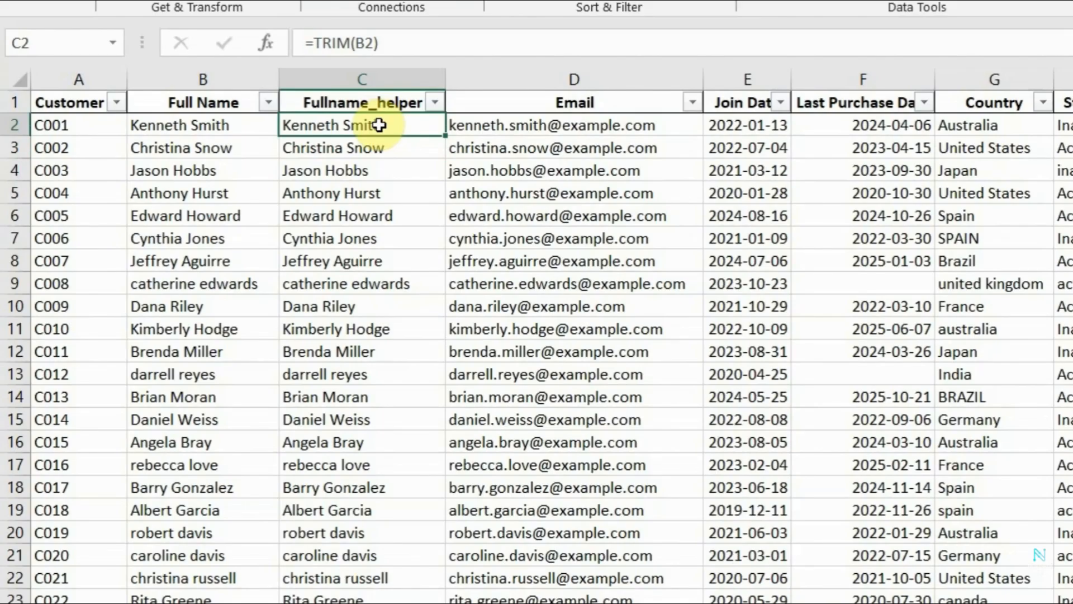
{"action": "double_click", "coordinate": [379, 127]}
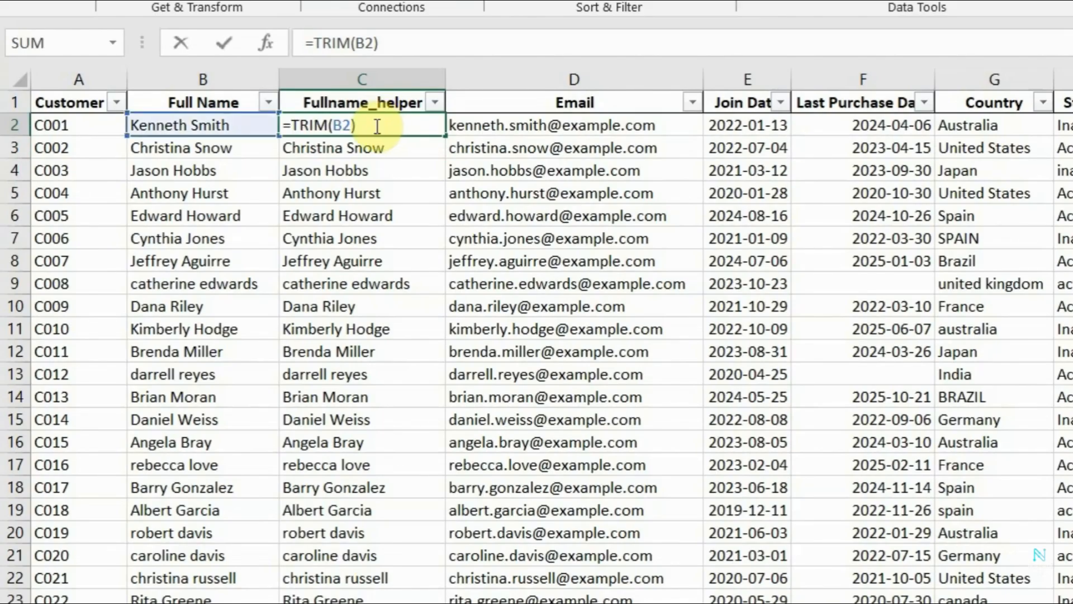
{"action": "left_click", "coordinate": [337, 124]}
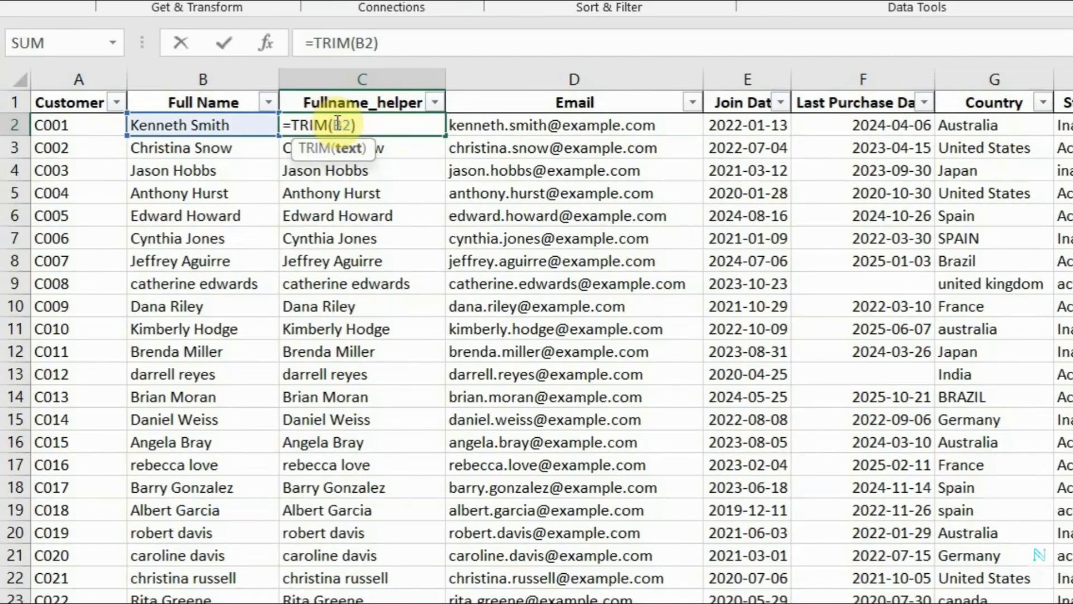
{"action": "type", "text": "LEA"}
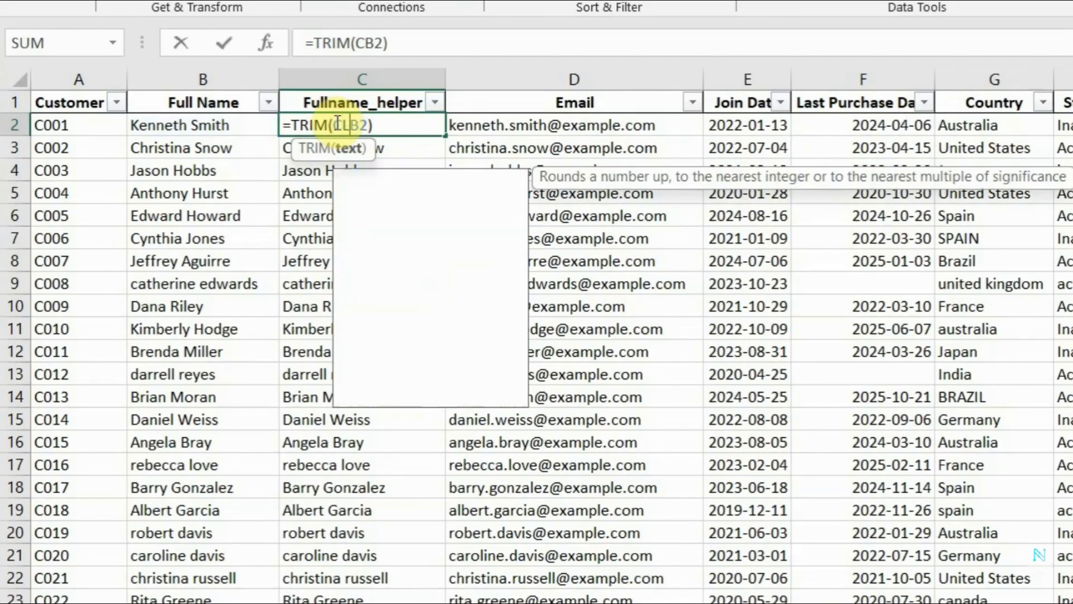
{"action": "type", "text": "N("}
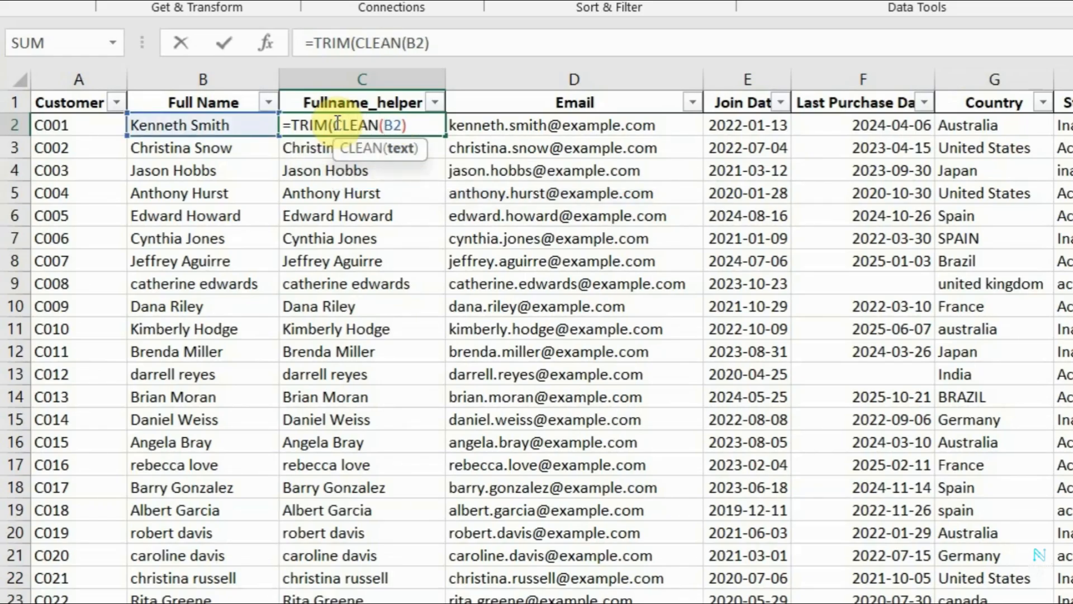
{"action": "left_click", "coordinate": [398, 127]}
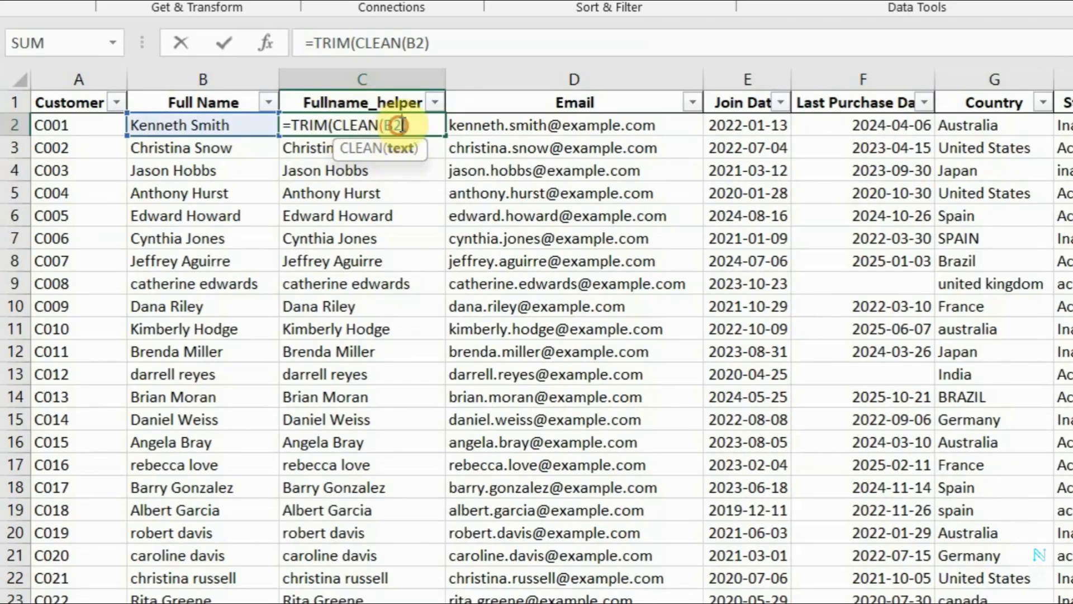
{"action": "type", "text": ")"}
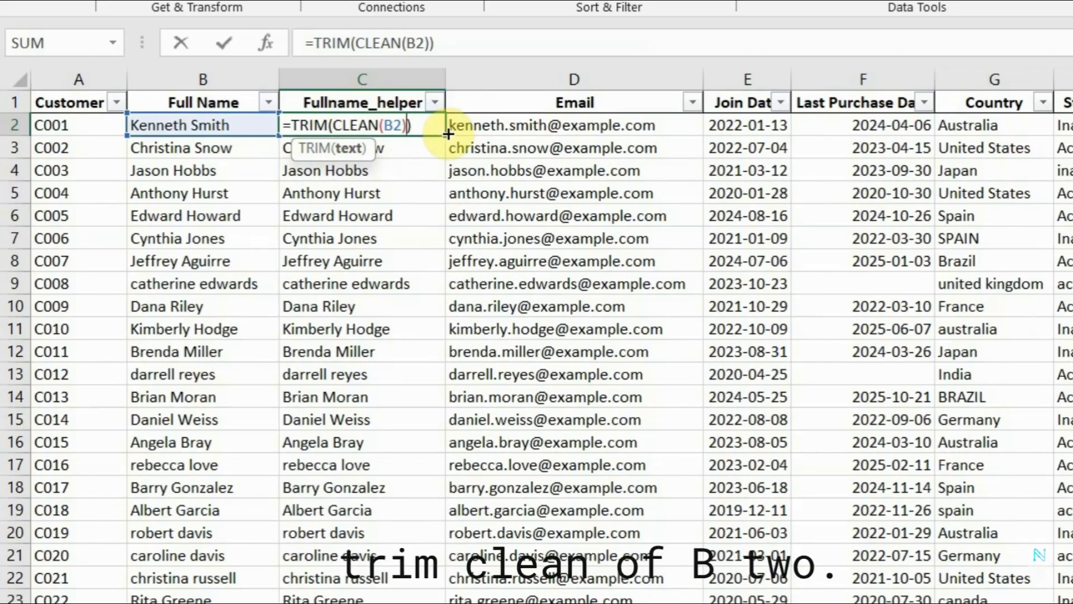
{"action": "key", "text": "Return"}
{"action": "left_click", "coordinate": [398, 125]}
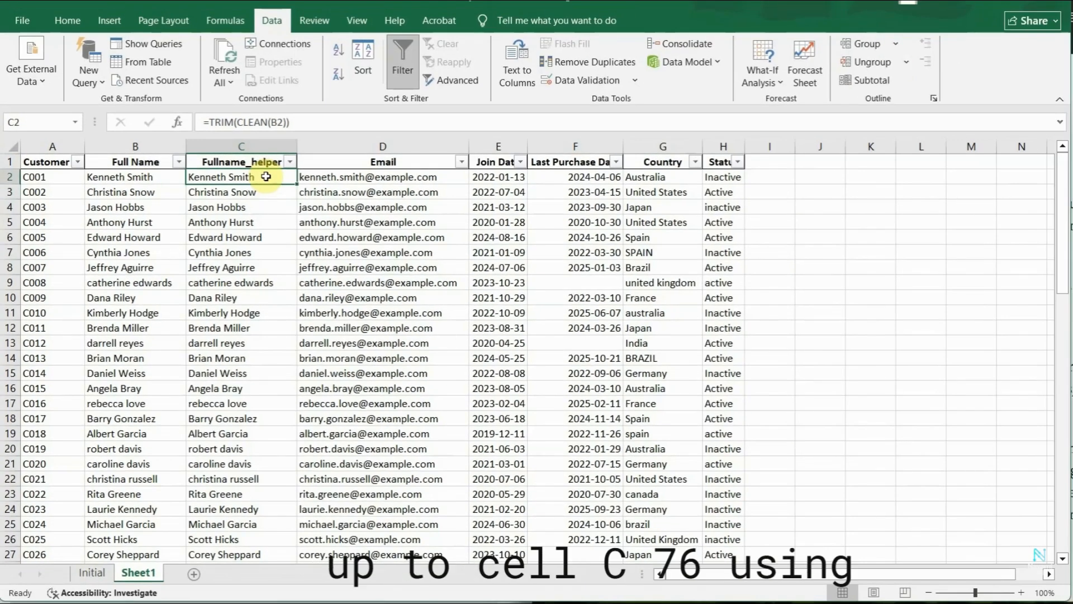
Fill the TRIM(CLEAN) formula from C2 down the Fullname_helper column through C76.
{"action": "left_click_drag", "start_coordinate": [297, 183], "coordinate": [251, 435]}
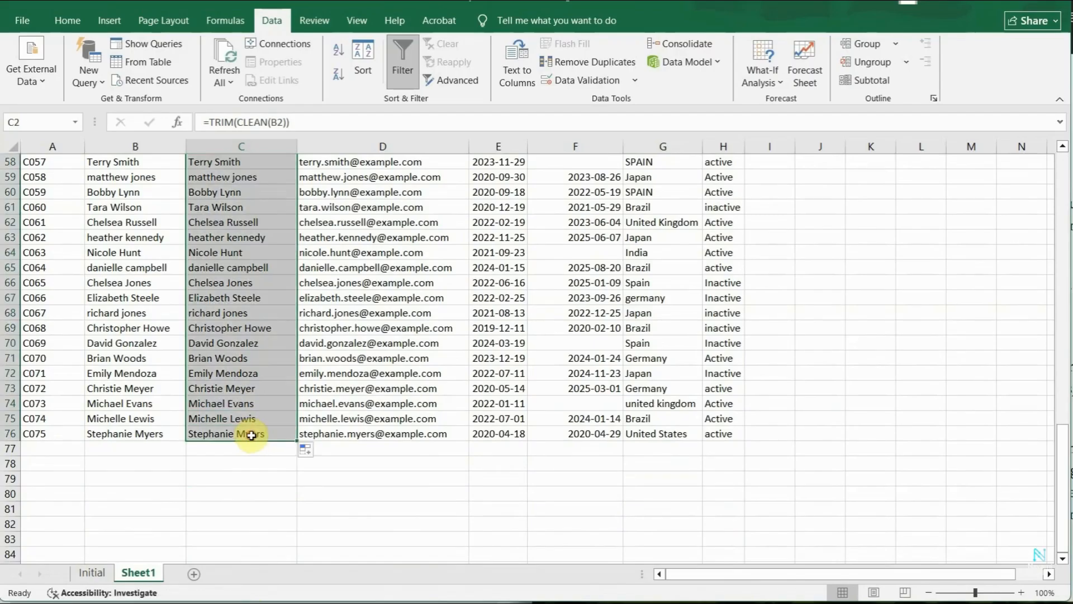
{"action": "left_click", "coordinate": [249, 448]}
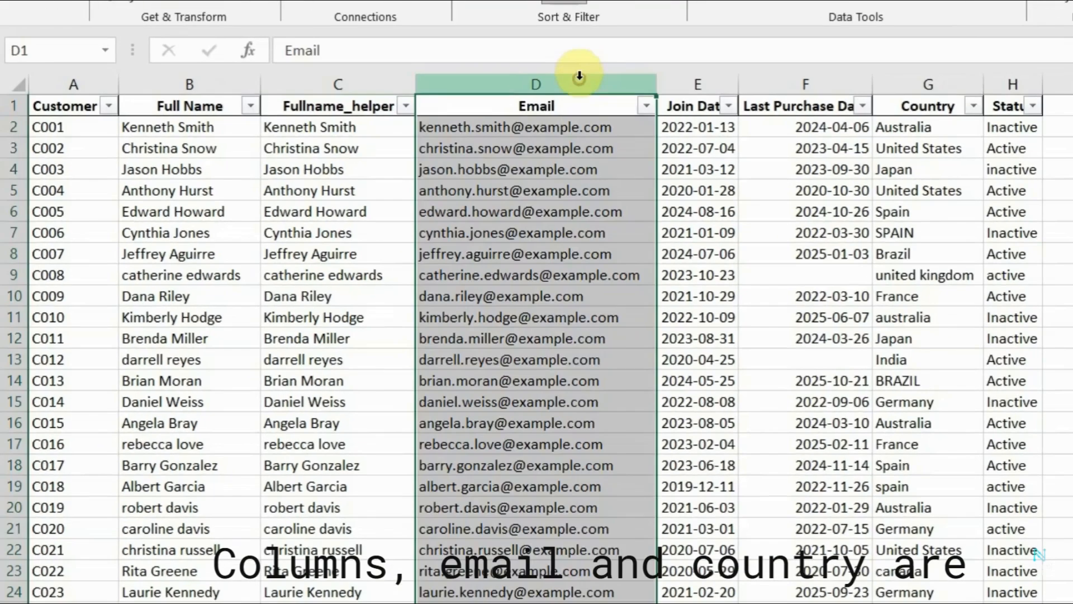
Insert a column between Email and Join Date and enter the header Email_helper in E1.
{"action": "left_click", "coordinate": [929, 79]}
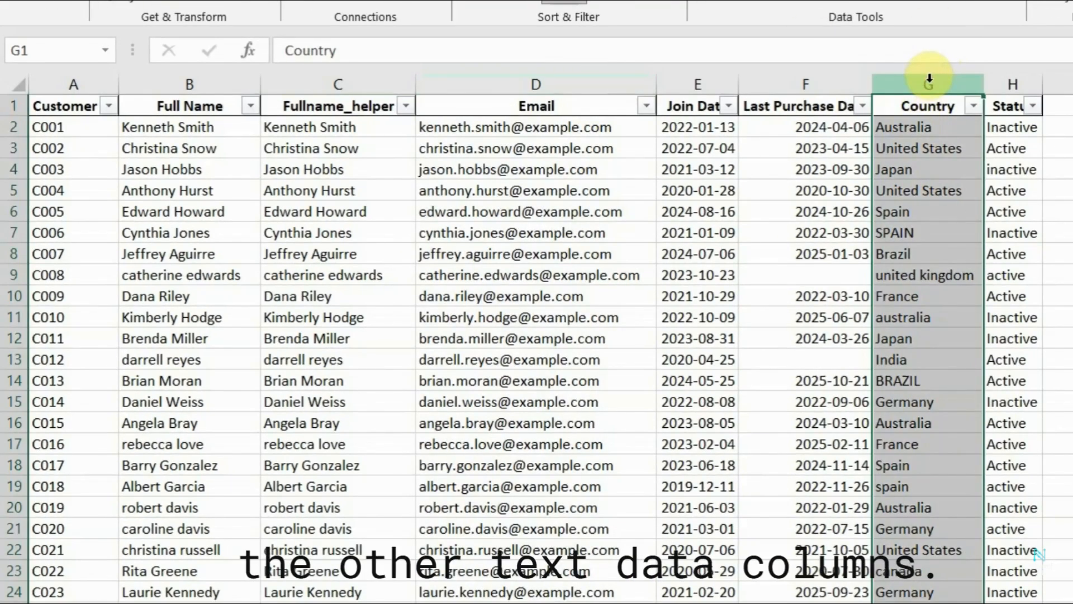
{"action": "left_click", "coordinate": [361, 129]}
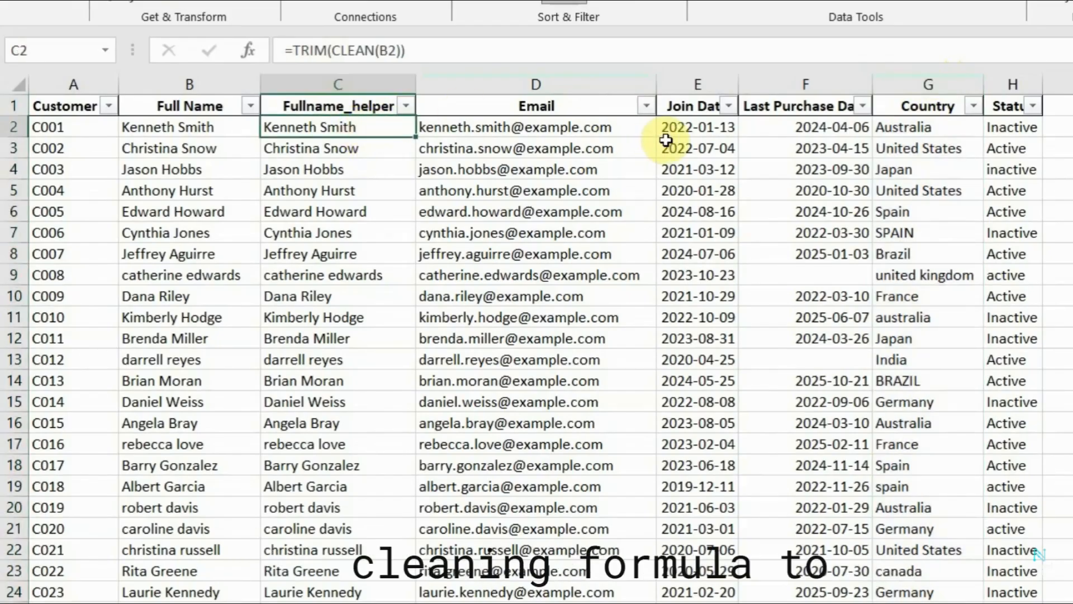
{"action": "right_click", "coordinate": [699, 85]}
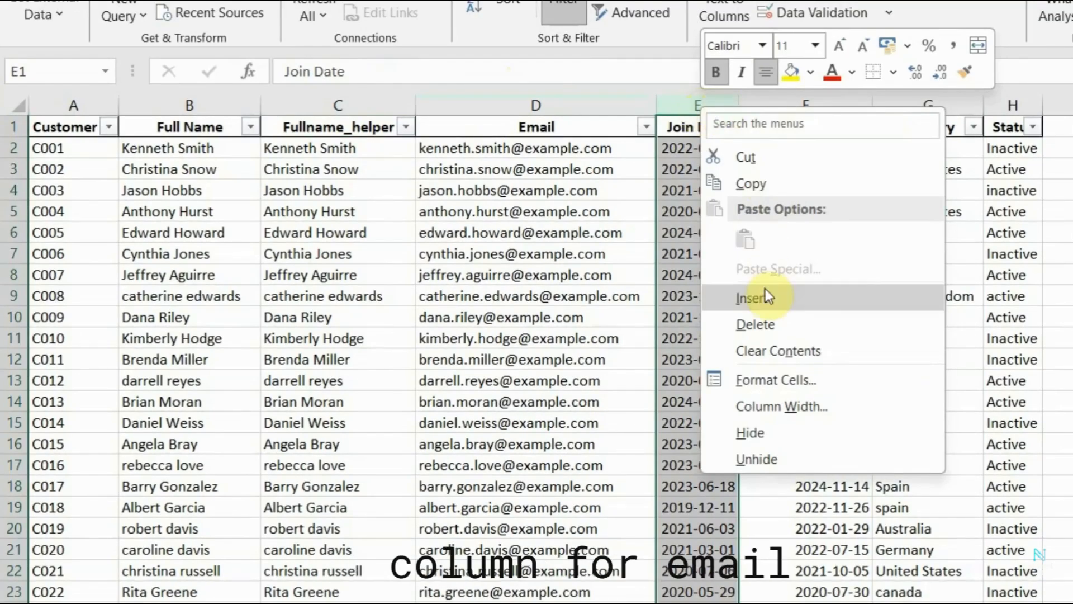
{"action": "left_click", "coordinate": [765, 288]}
{"action": "left_click", "coordinate": [718, 122]}
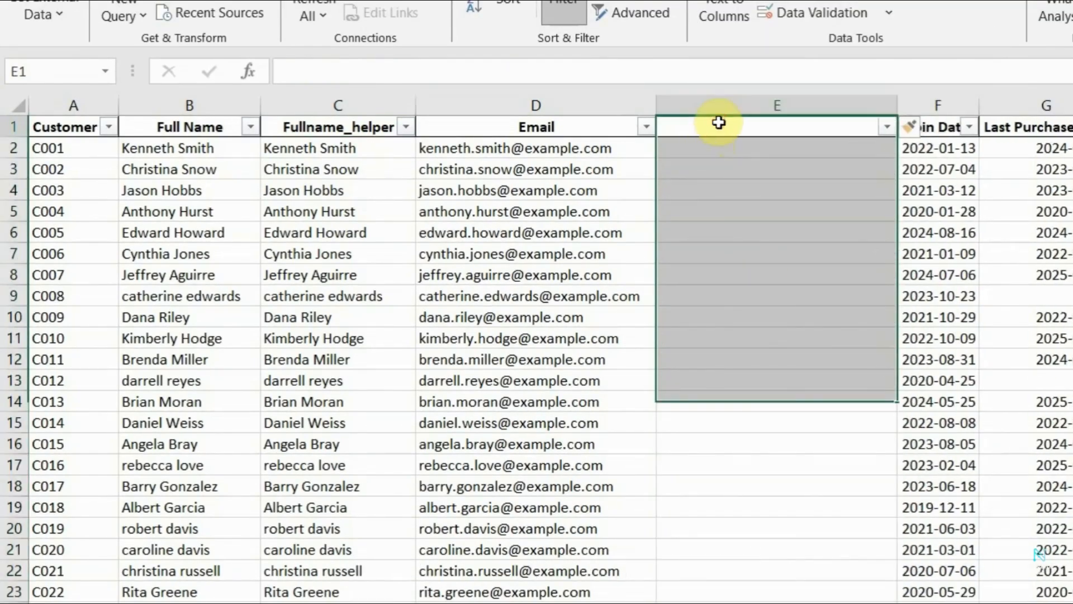
{"action": "type", "text": "Email_helper"}
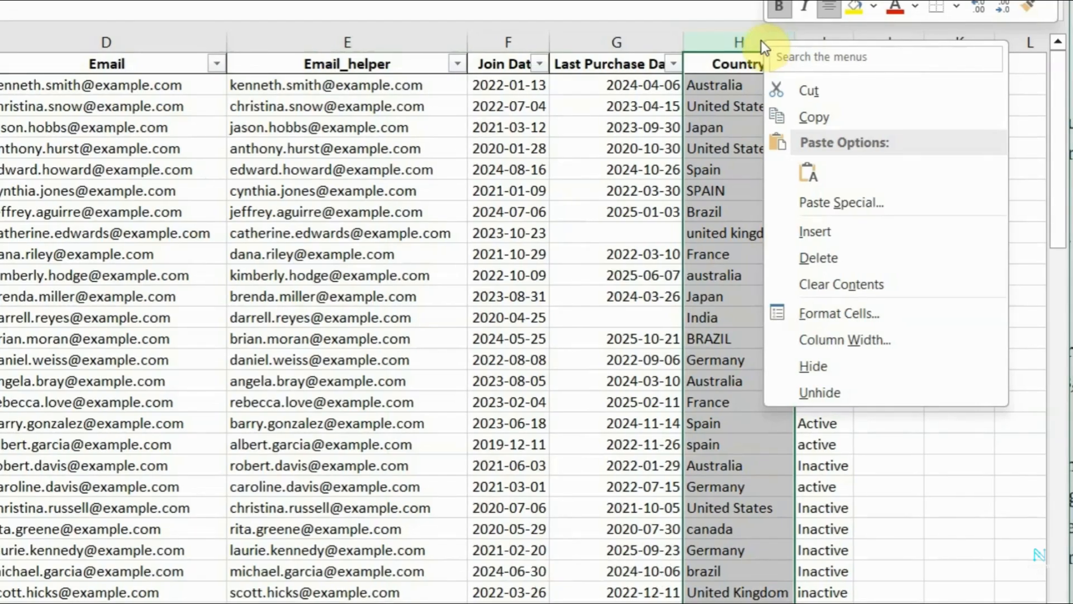
Insert a helper column for the country data between the Country and Status columns.
{"action": "key", "text": "Escape"}
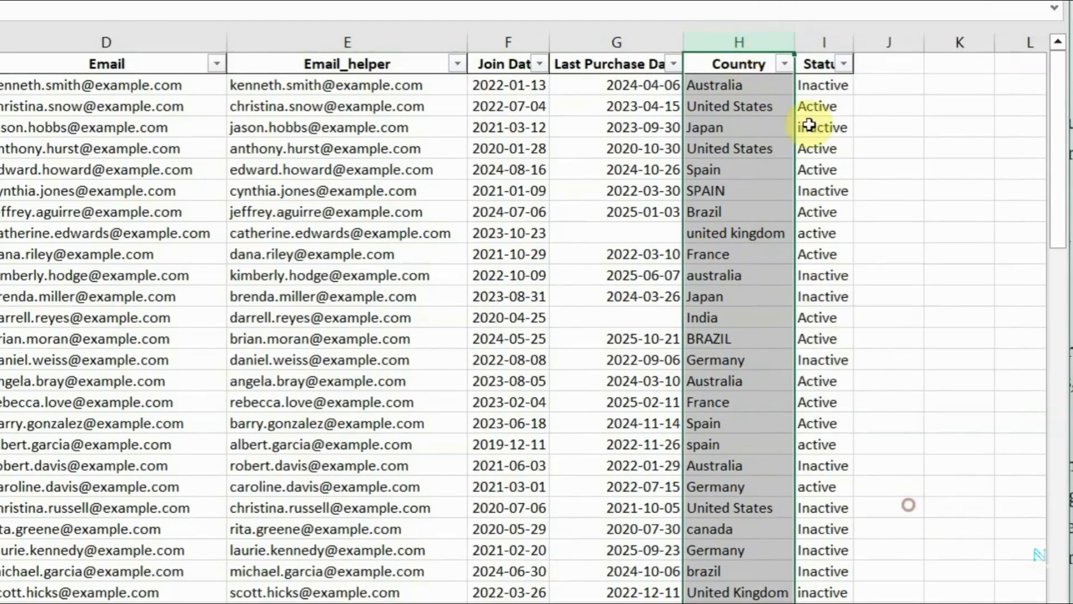
{"action": "left_click", "coordinate": [821, 42]}
{"action": "right_click", "coordinate": [820, 49]}
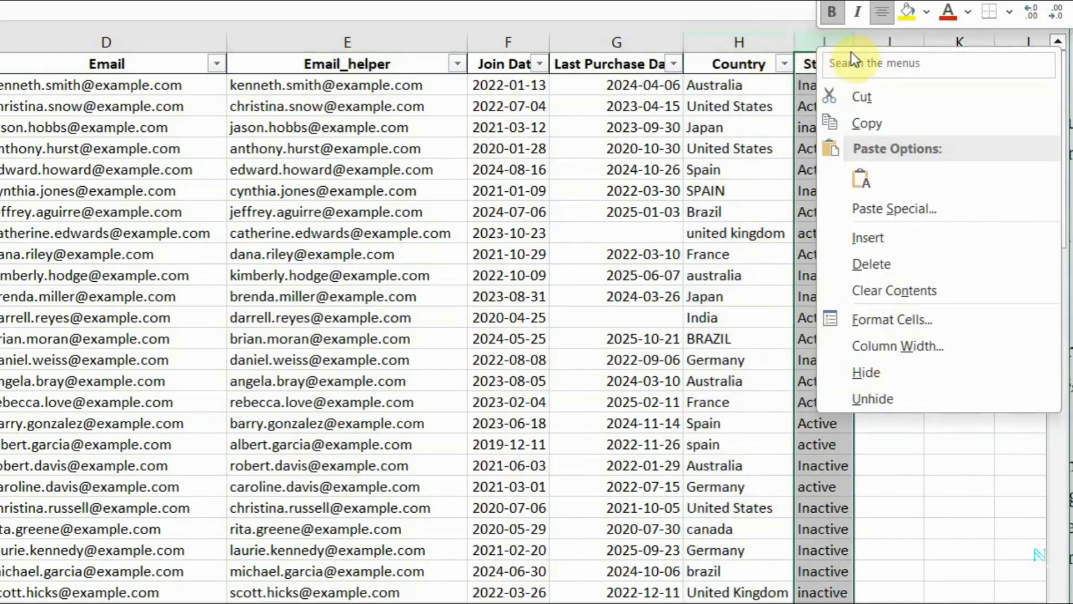
{"action": "left_click", "coordinate": [890, 237]}
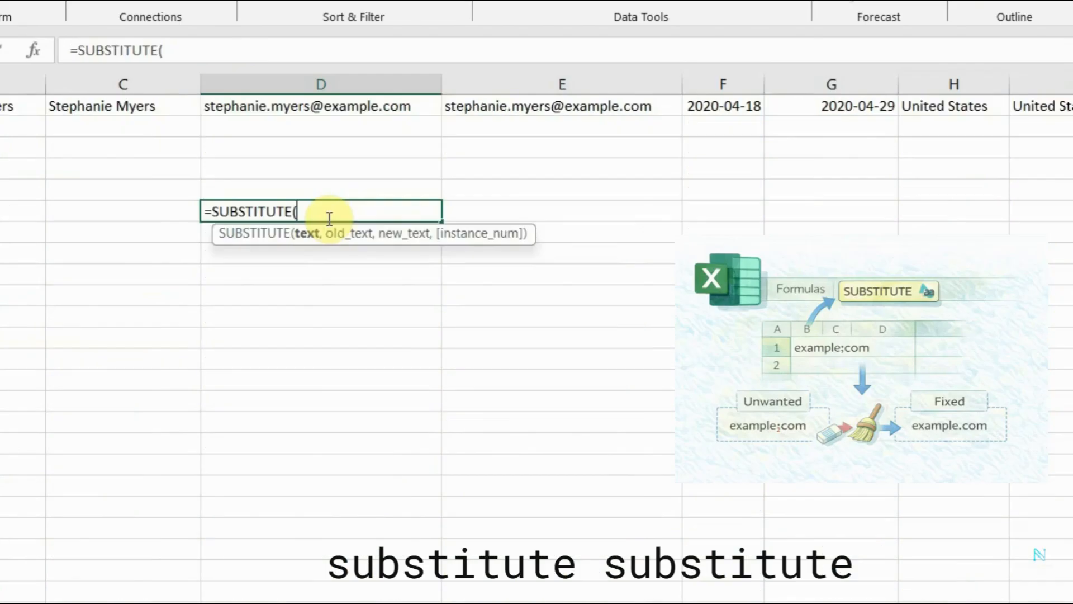
Write a SUBSTITUTE formula in the empty cell D81 that takes D2 as text and ";" as the text to replace.
{"action": "type", "text": "D2"}
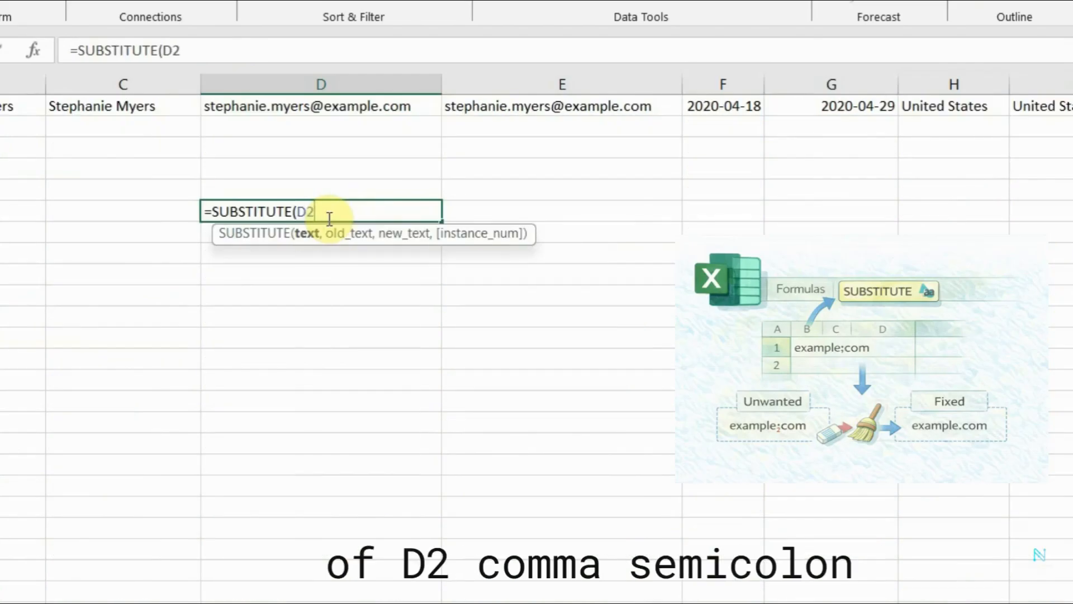
{"action": "type", "text": ",\";\""}
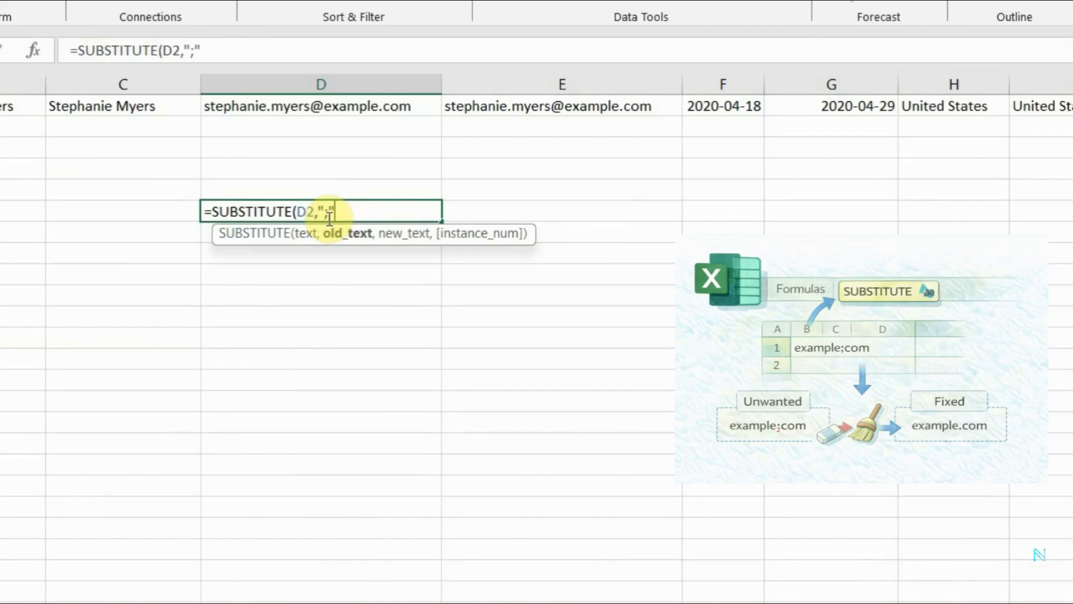
{"action": "type", "text": ","}
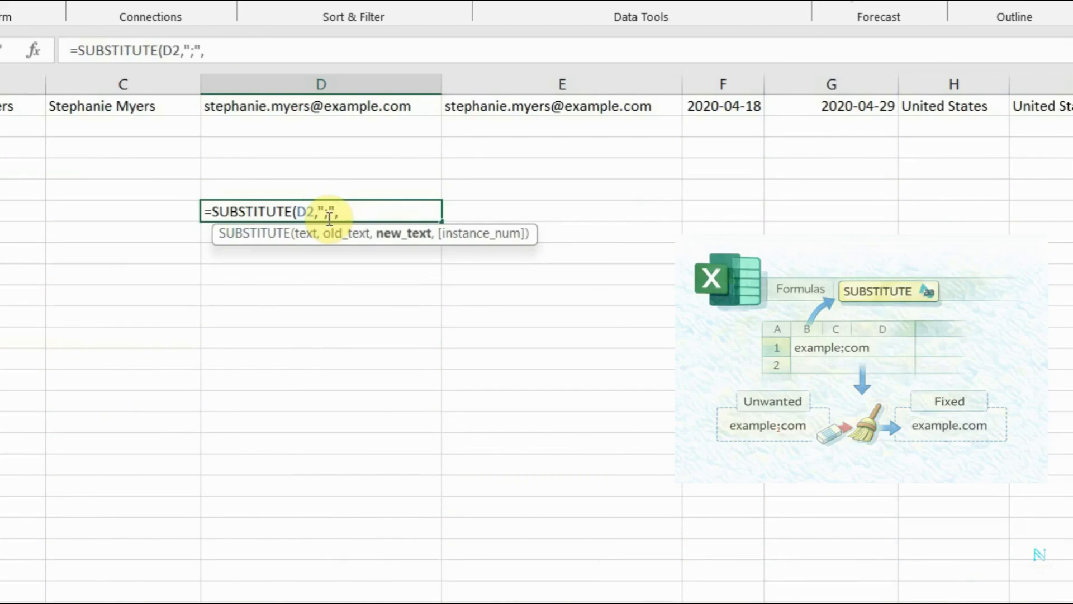
{"action": "type", "text": "\""}
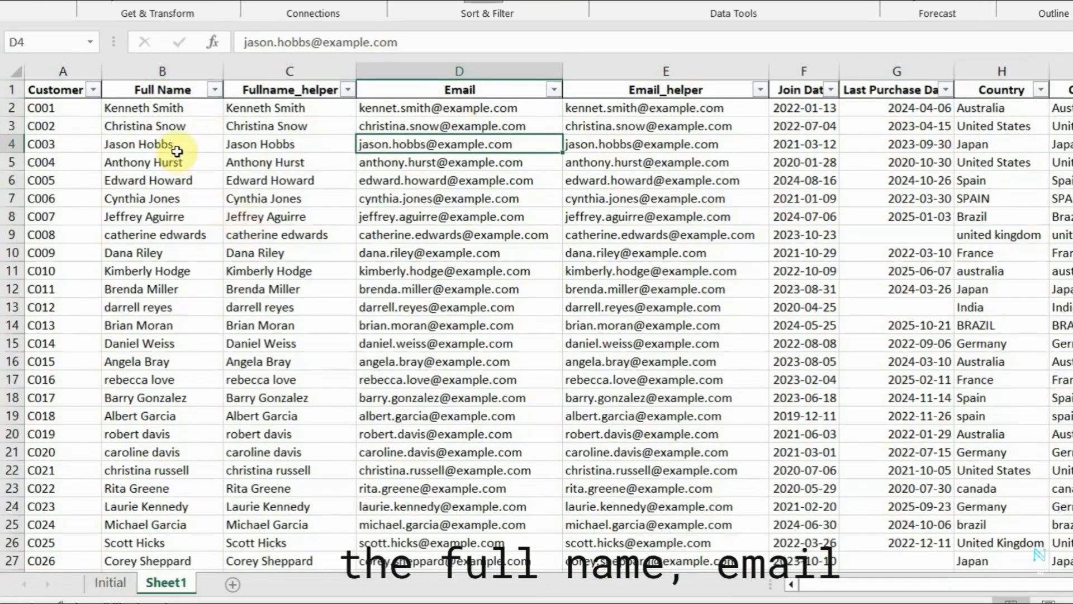
{"action": "left_click", "coordinate": [176, 151]}
{"action": "left_click", "coordinate": [482, 159]}
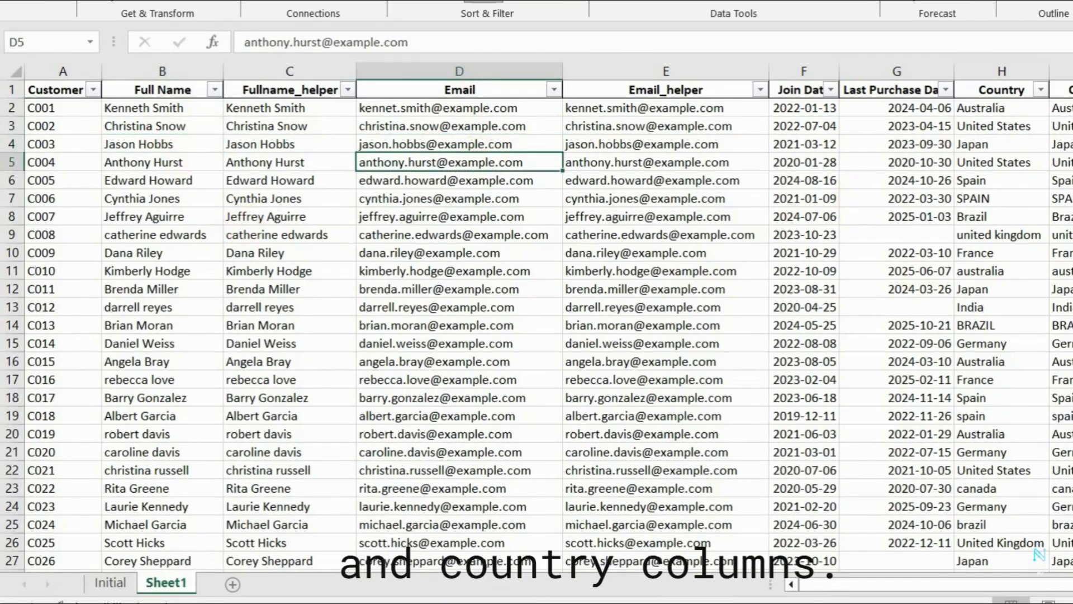
{"action": "left_click", "coordinate": [1004, 130]}
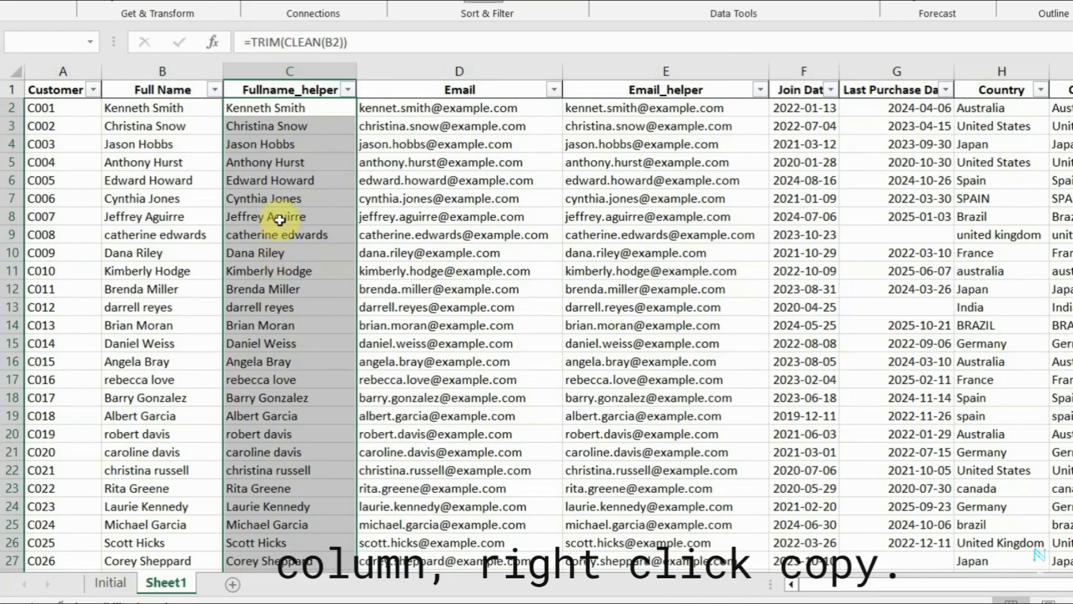
Copy the cleaned names in C2:C76 and paste them as values over the Full Name entries in B2:B76.
{"action": "right_click", "coordinate": [288, 188]}
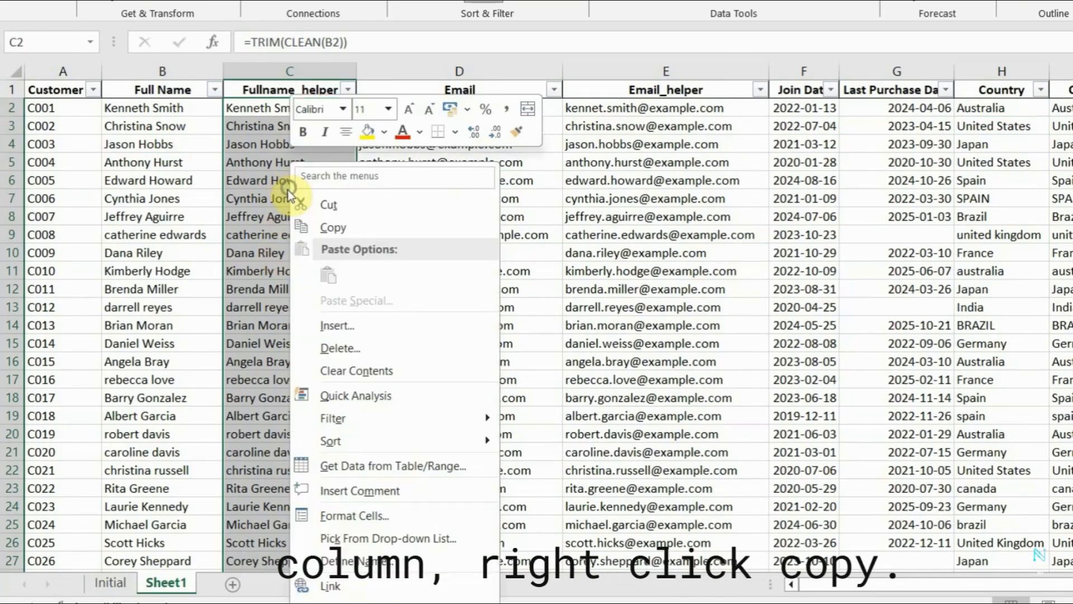
{"action": "left_click", "coordinate": [353, 227]}
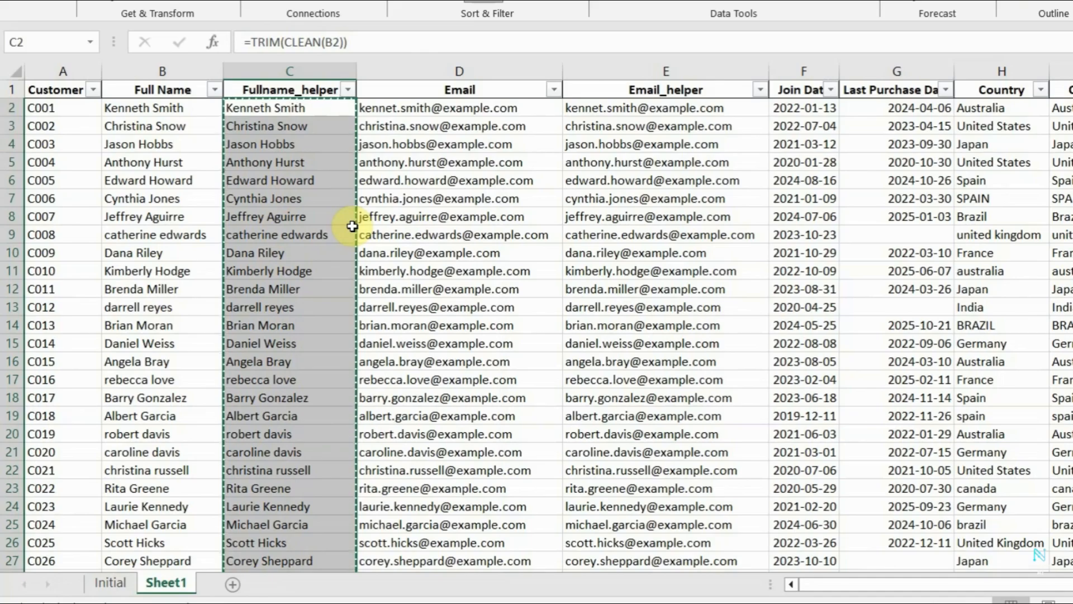
{"action": "left_click", "coordinate": [171, 110]}
{"action": "scroll", "coordinate": [180, 223], "scroll_direction": "down", "scroll_amount": 14}
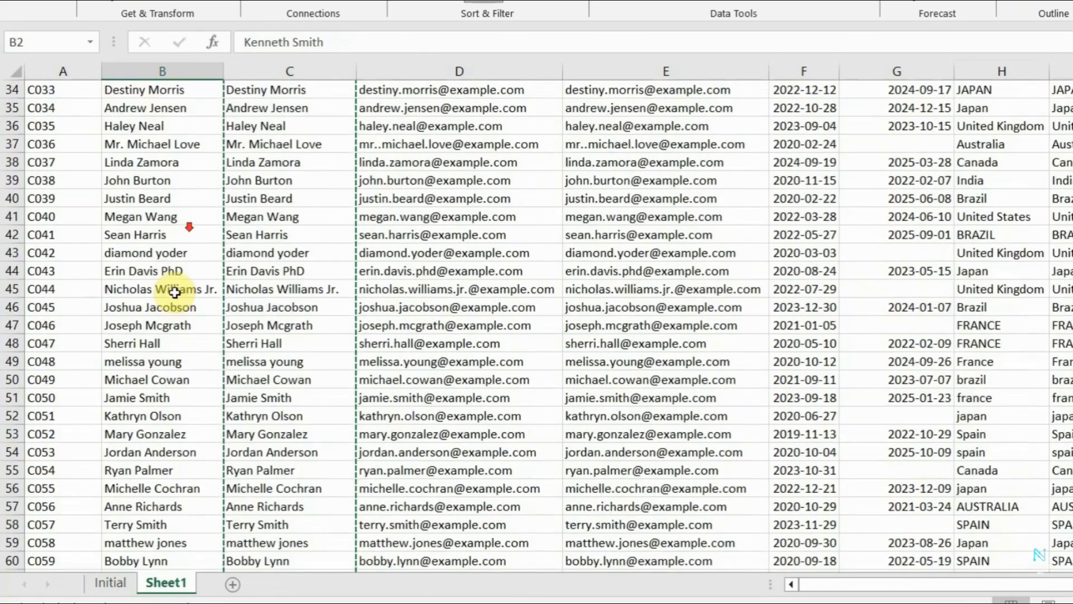
{"action": "scroll", "coordinate": [175, 292], "scroll_direction": "down", "scroll_amount": 8}
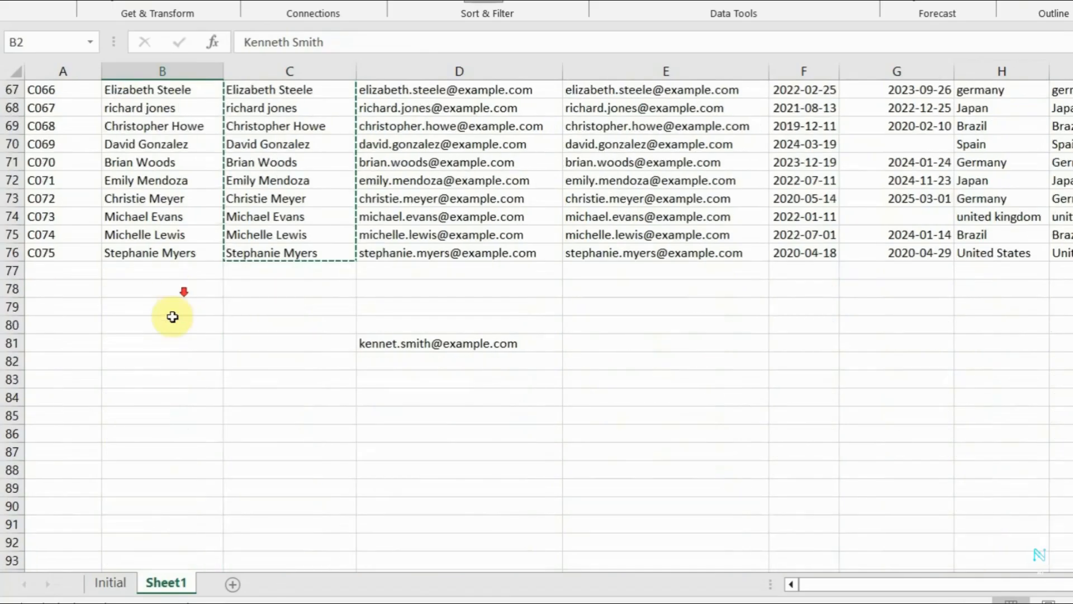
{"action": "left_click", "coordinate": [169, 255], "text": "shift"}
{"action": "scroll", "coordinate": [169, 255], "scroll_direction": "up", "scroll_amount": 6}
{"action": "scroll", "coordinate": [170, 254], "scroll_direction": "up", "scroll_amount": 16}
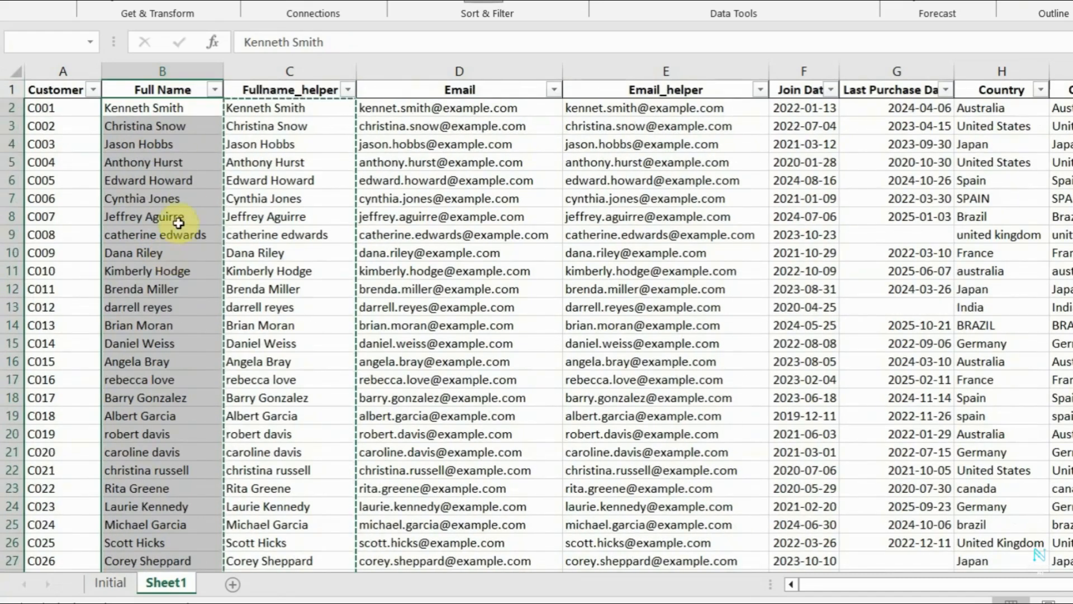
{"action": "right_click", "coordinate": [175, 160]}
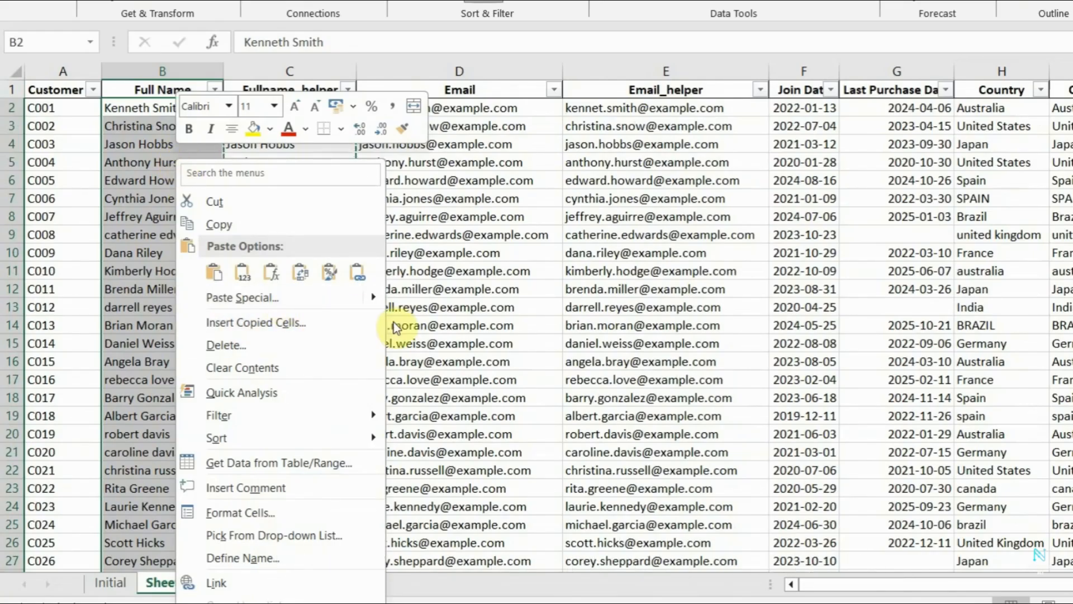
{"action": "mouse_move", "coordinate": [375, 297]}
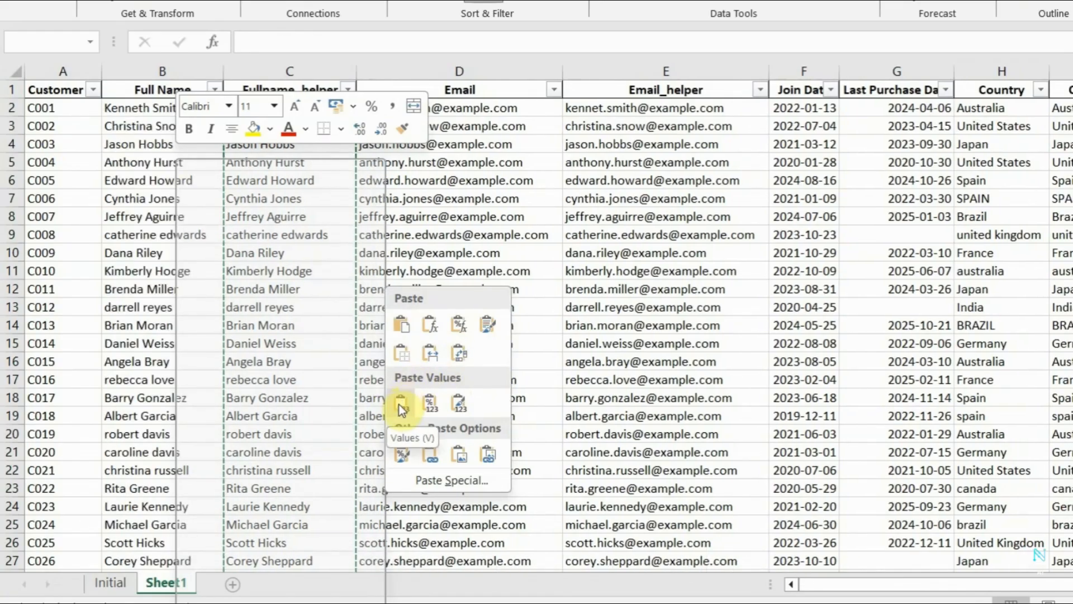
{"action": "left_click", "coordinate": [400, 403]}
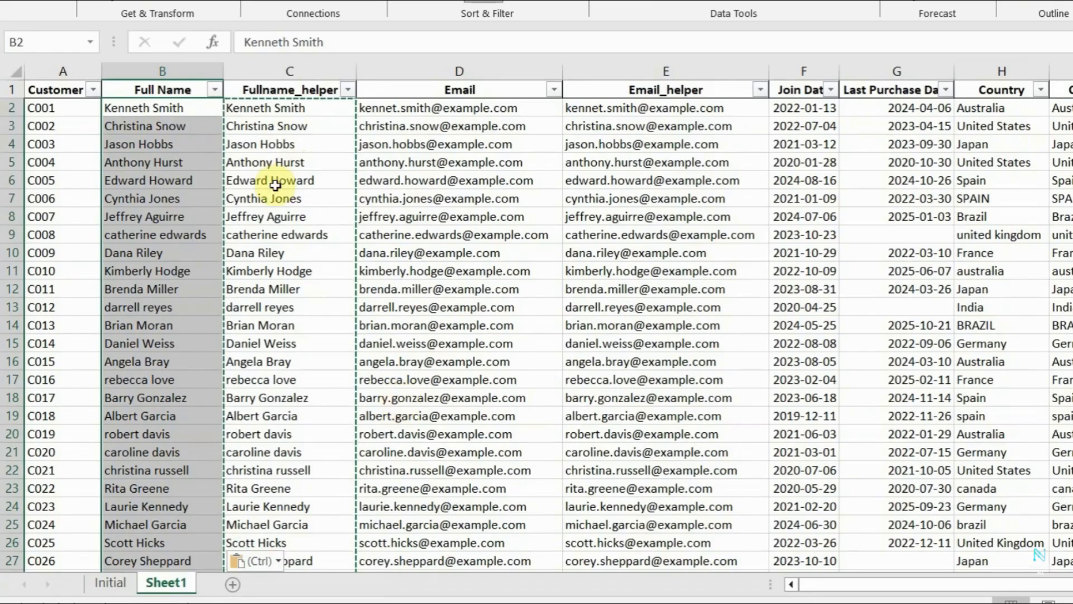
Delete the entire Fullname_helper column.
{"action": "left_click", "coordinate": [306, 71]}
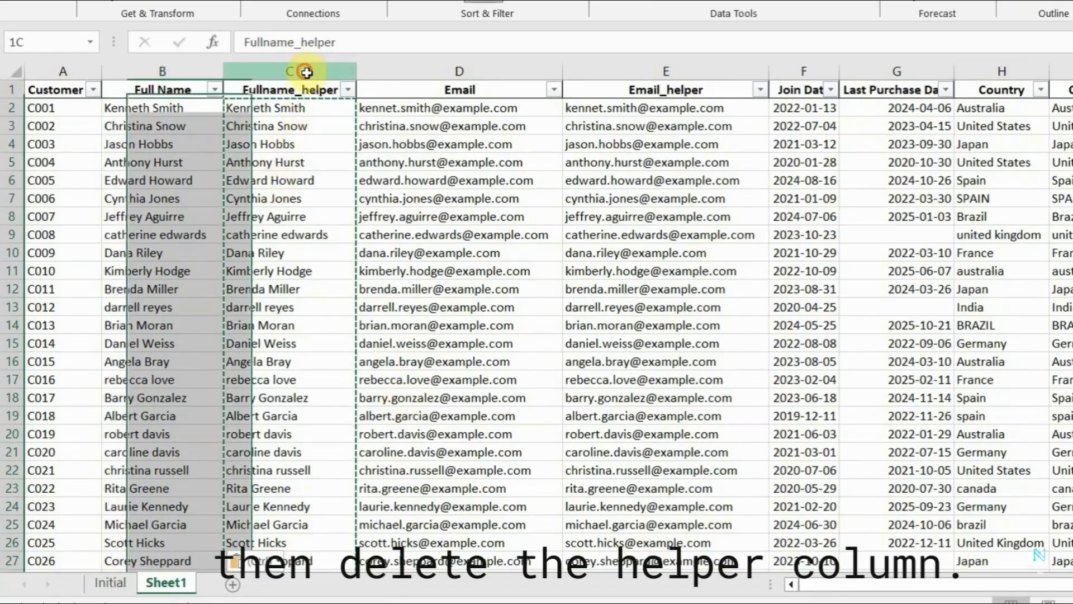
{"action": "right_click", "coordinate": [308, 74]}
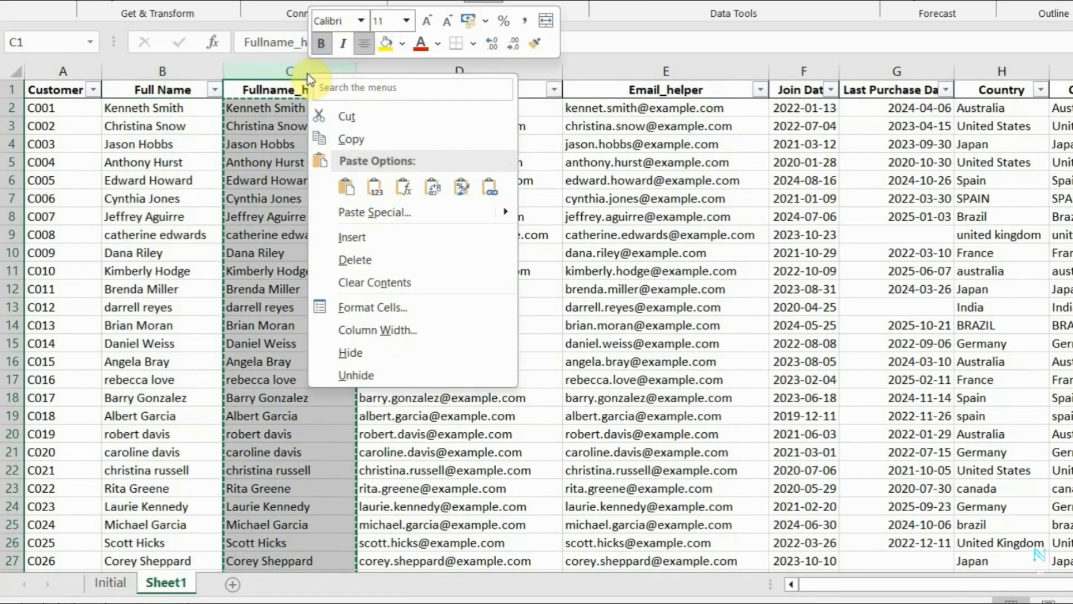
{"action": "left_click", "coordinate": [364, 261]}
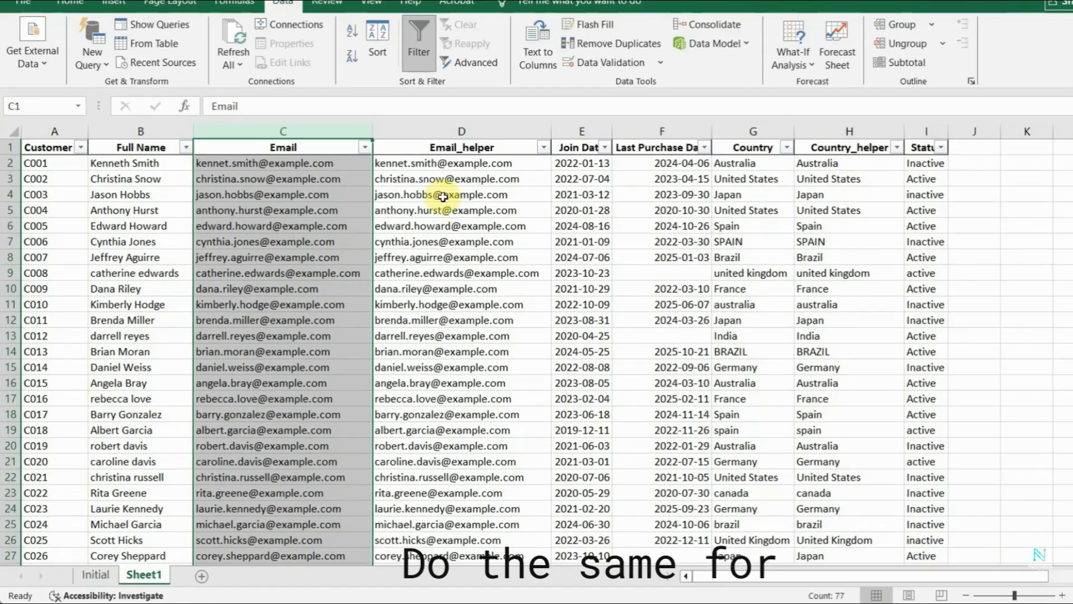
Select the cleaned addresses in D2:D76 of the Email_helper column for copying.
{"action": "left_click", "coordinate": [443, 196]}
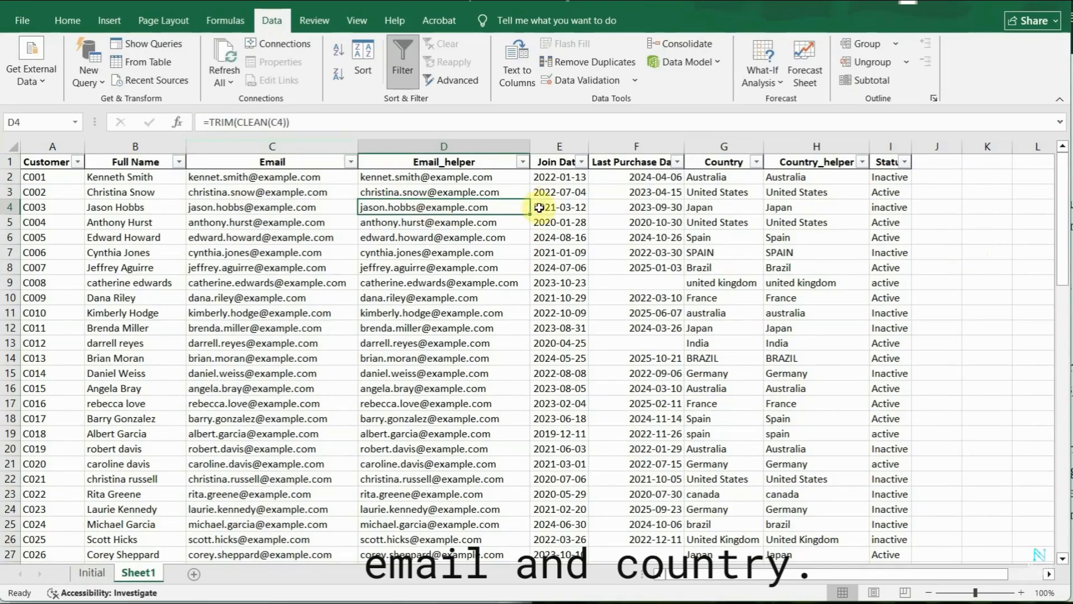
{"action": "left_click", "coordinate": [461, 178]}
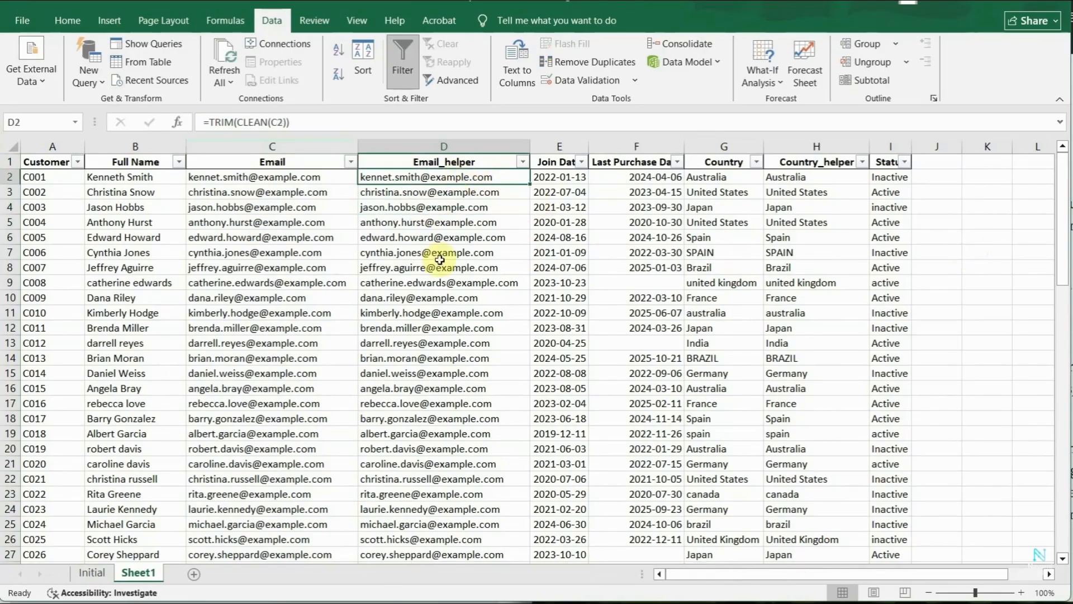
{"action": "scroll", "coordinate": [440, 259], "scroll_direction": "down", "scroll_amount": 20}
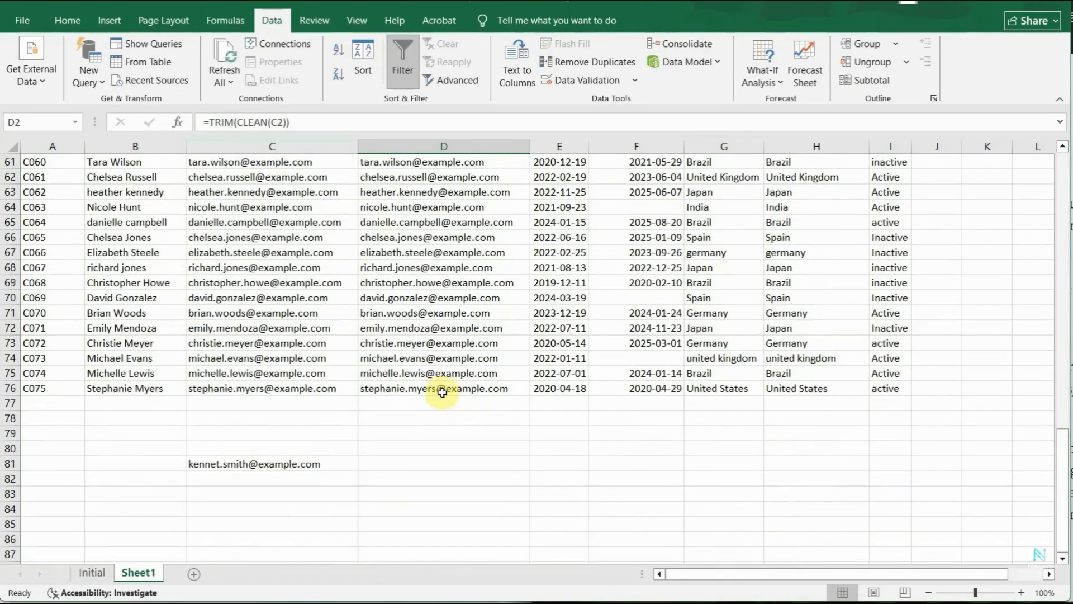
{"action": "left_click", "coordinate": [442, 388], "text": "shift"}
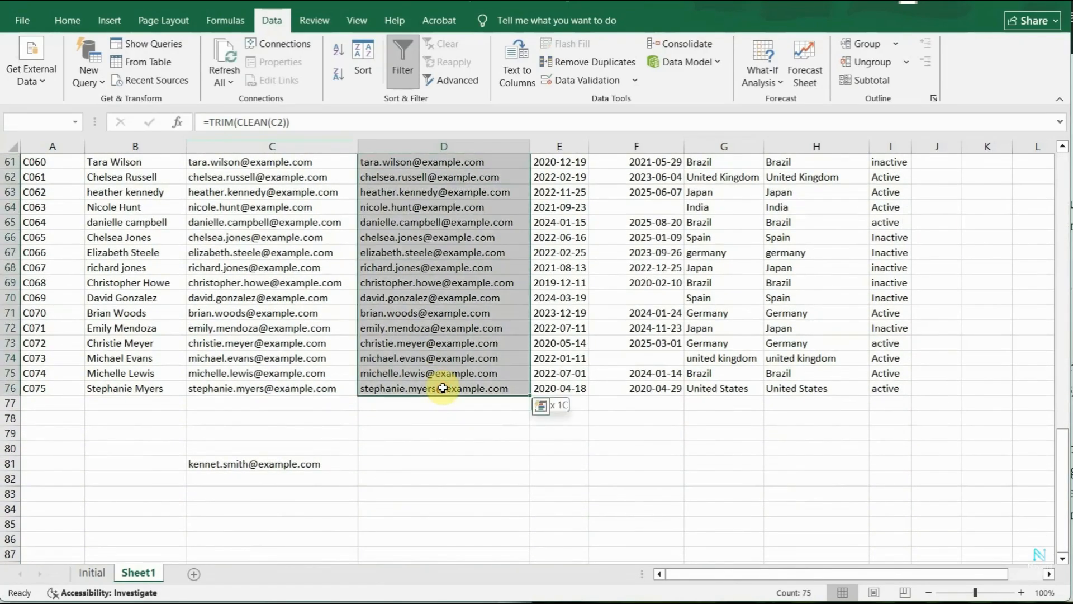
{"action": "scroll", "coordinate": [444, 386], "scroll_direction": "up", "scroll_amount": 14}
{"action": "scroll", "coordinate": [443, 380], "scroll_direction": "up", "scroll_amount": 6}
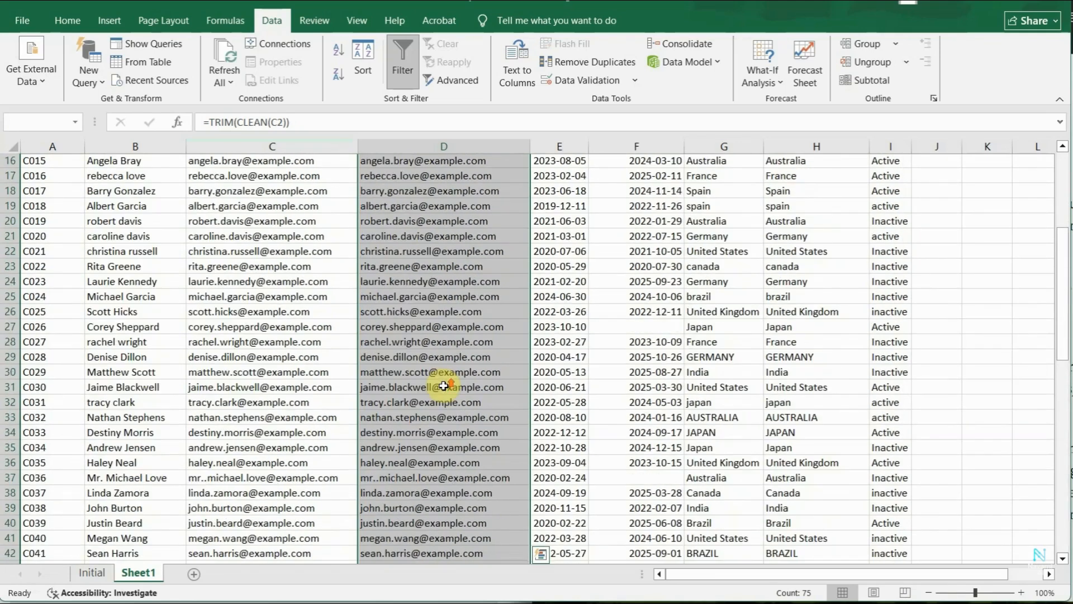
{"action": "right_click", "coordinate": [432, 223]}
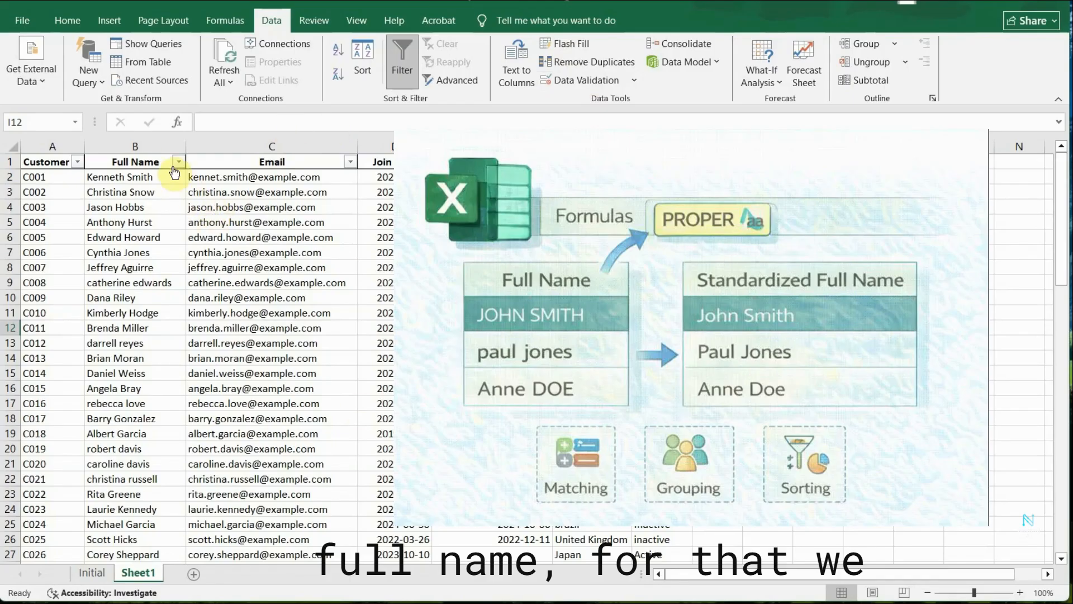
Insert a column with the header helper_fullname between the Full Name and Email columns.
{"action": "left_click", "coordinate": [150, 148]}
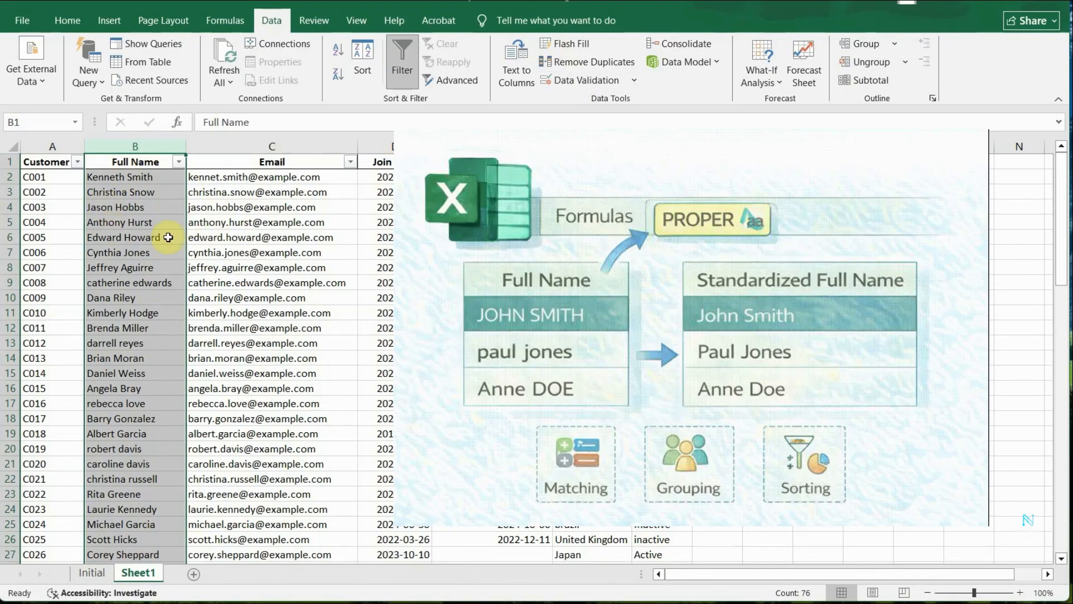
{"action": "left_click", "coordinate": [152, 217]}
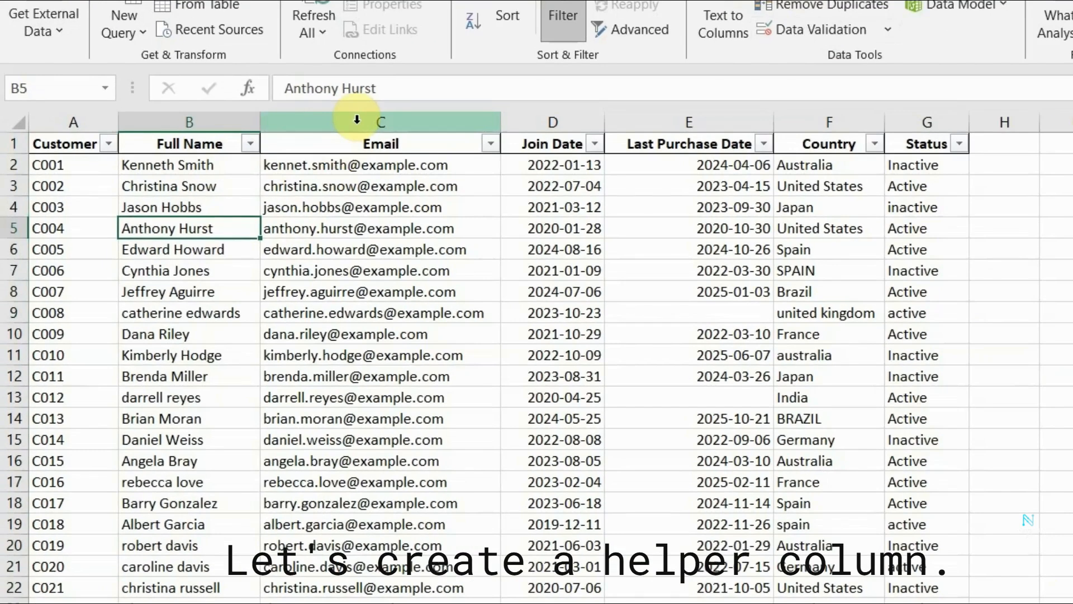
{"action": "left_click", "coordinate": [255, 144]}
{"action": "right_click", "coordinate": [357, 120]}
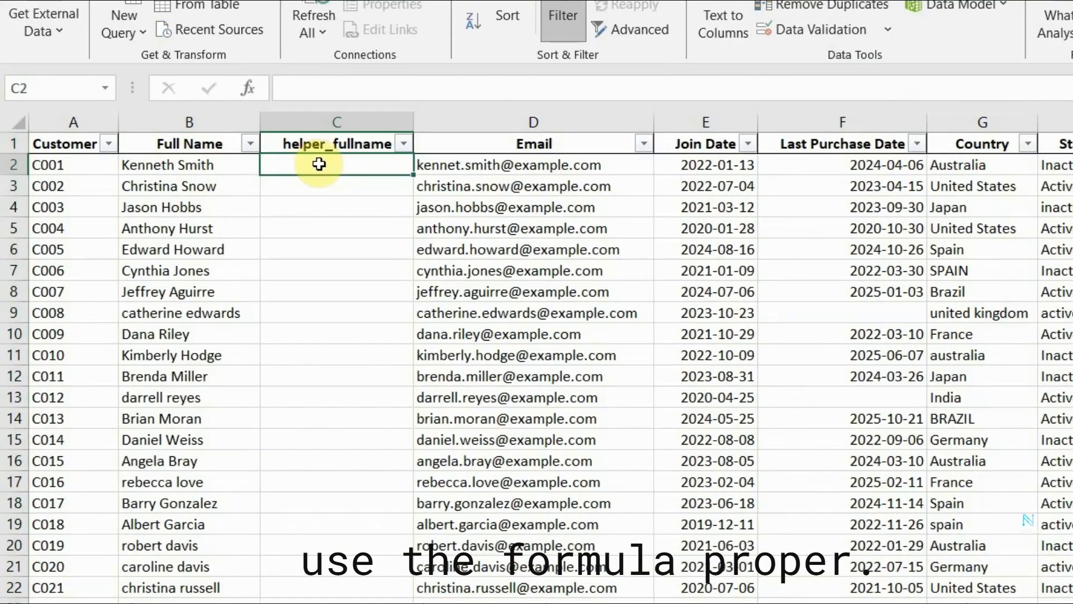
Enter the formula =PROPER(B2) in cell C2 of the helper_fullname column.
{"action": "type", "text": "="}
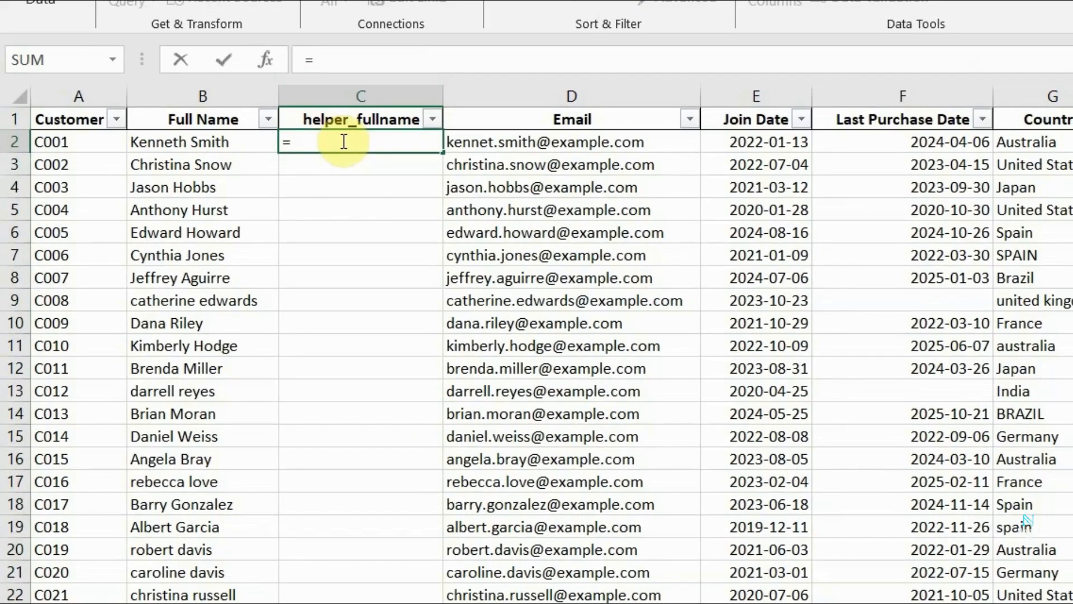
{"action": "type", "text": "PROP"}
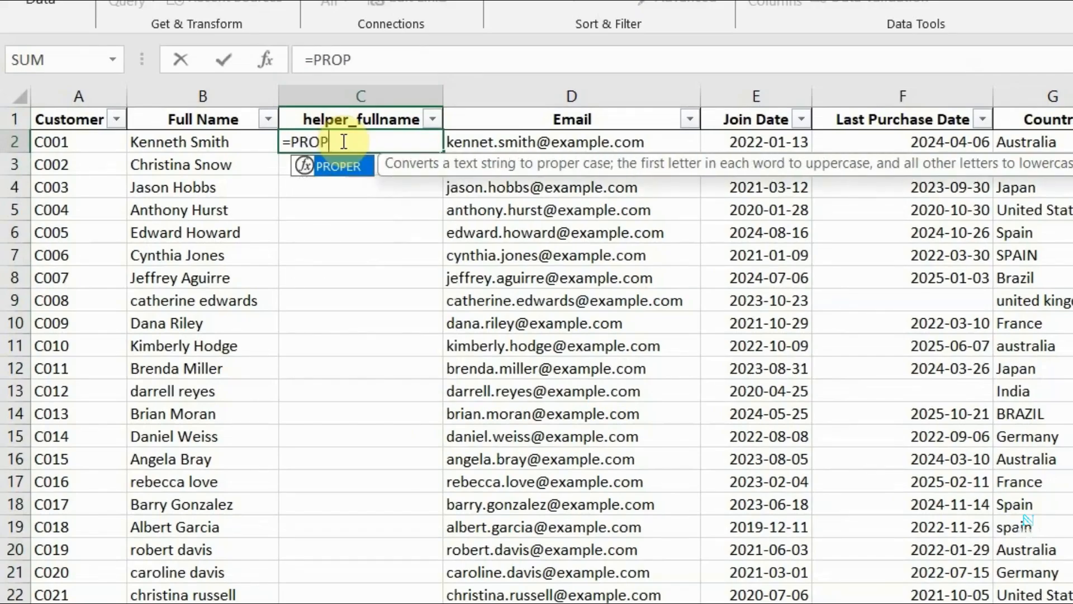
{"action": "type", "text": "ER(B"}
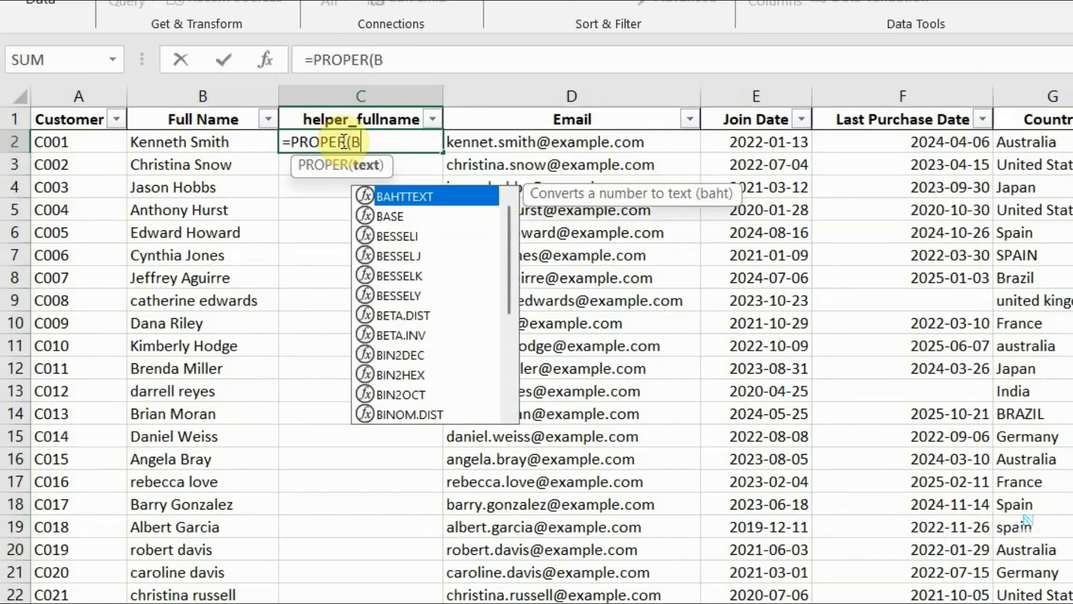
{"action": "type", "text": "2)"}
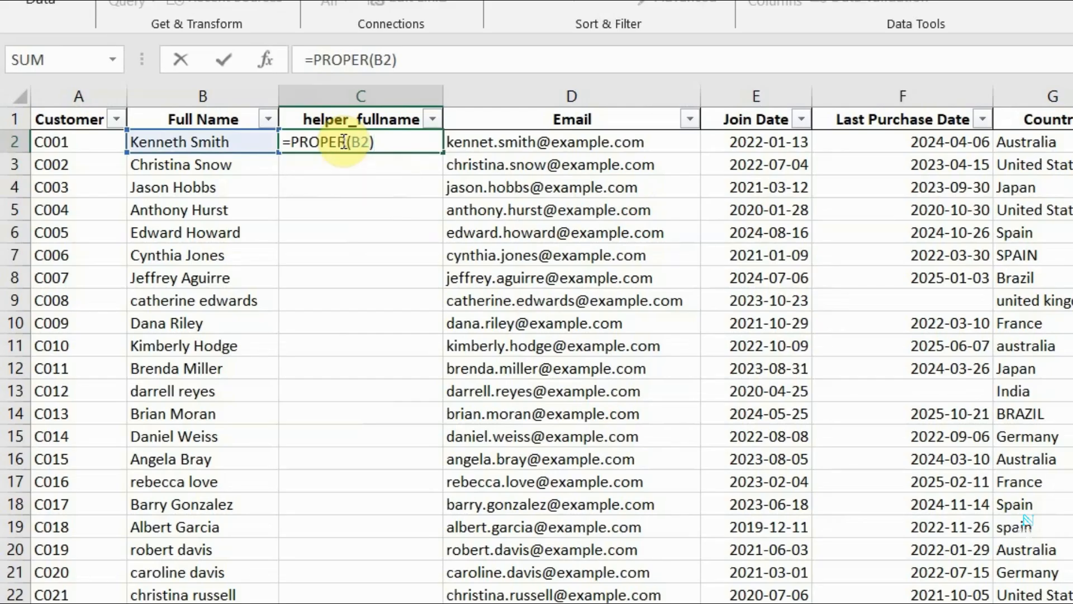
{"action": "key", "text": "Return"}
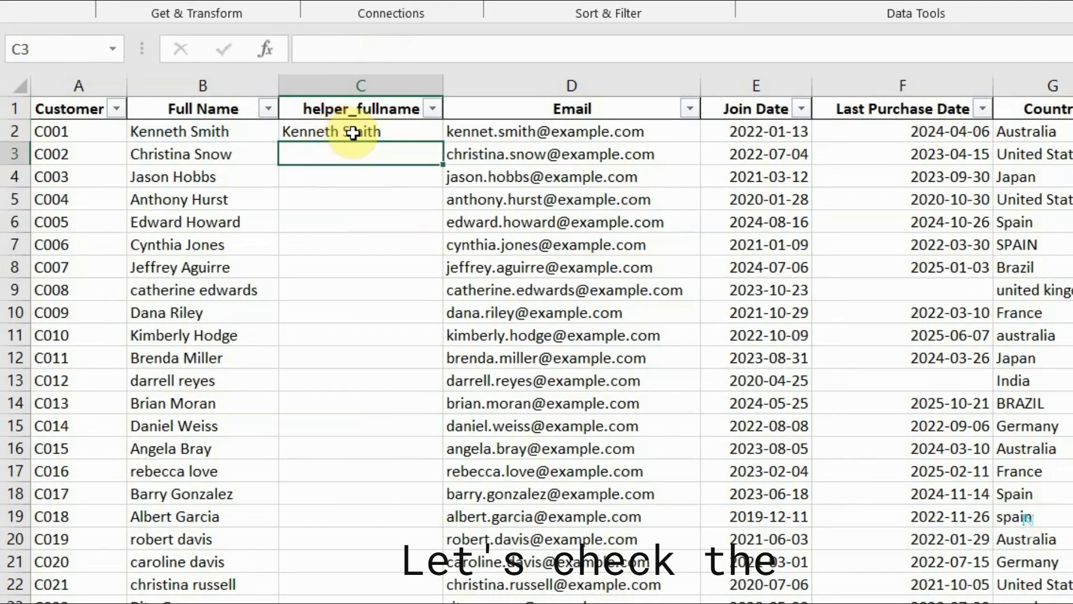
Fill the PROPER formula from C2 down the helper_fullname column to the last customer row.
{"action": "left_click", "coordinate": [354, 132]}
{"action": "left_click_drag", "start_coordinate": [442, 145], "coordinate": [405, 598]}
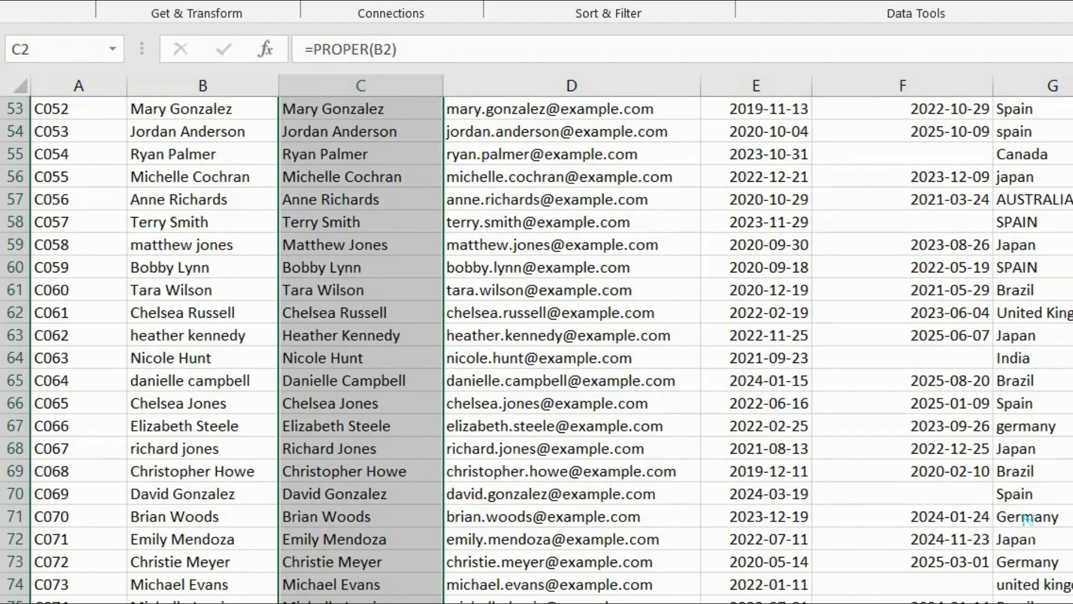
{"action": "left_click", "coordinate": [375, 367]}
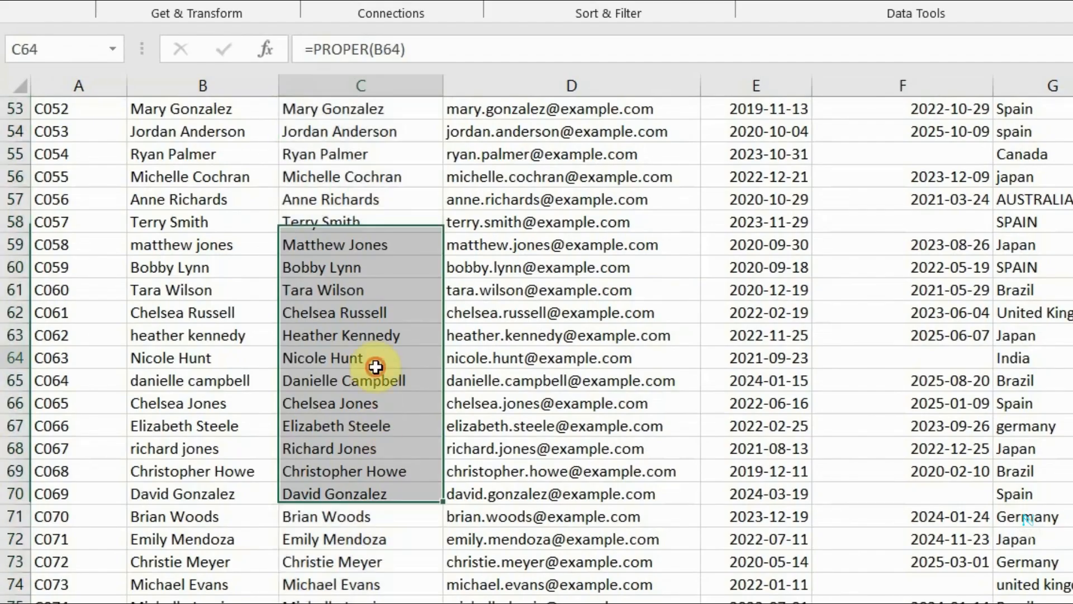
{"action": "left_click", "coordinate": [376, 366]}
Compare the lowercase Full Name entries with their helper_fullname counterparts row by row to check the capitalization.
{"action": "scroll", "coordinate": [376, 366], "scroll_direction": "up", "scroll_amount": 14}
{"action": "scroll", "coordinate": [376, 366], "scroll_direction": "up", "scroll_amount": 4}
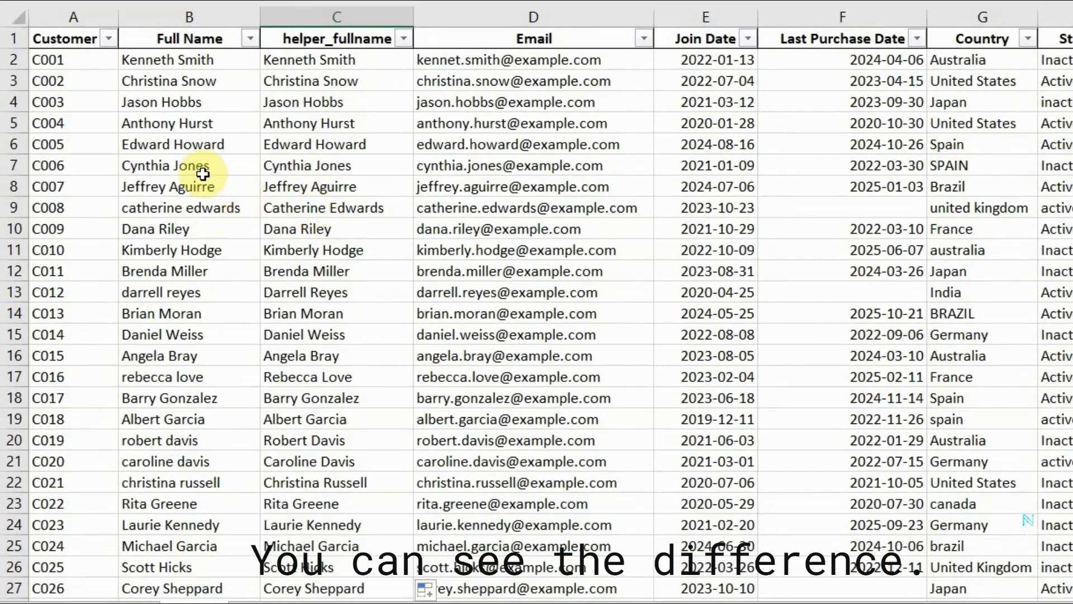
{"action": "left_click", "coordinate": [180, 207]}
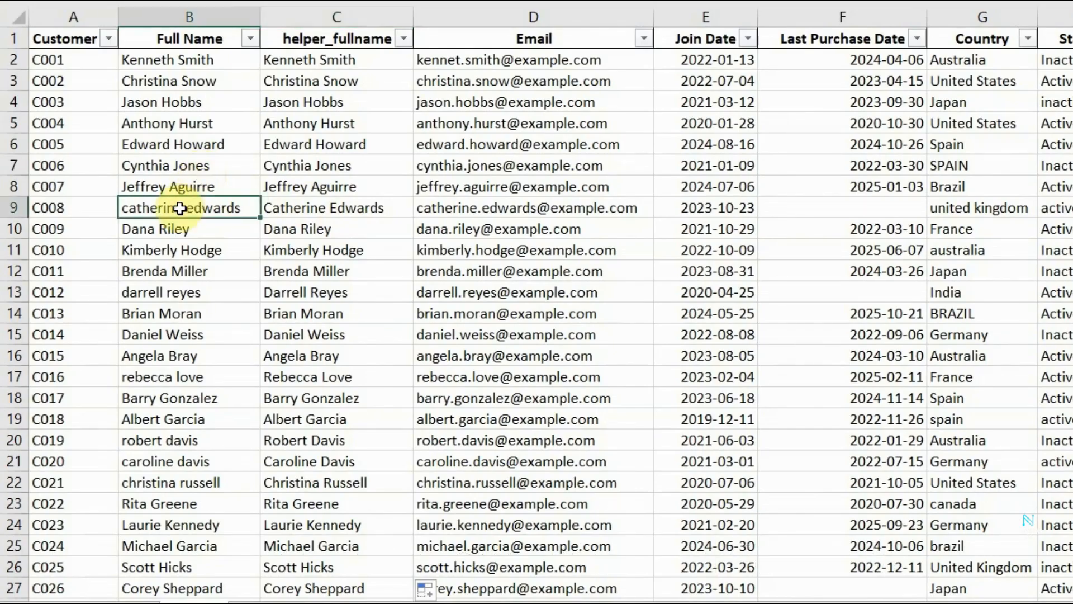
{"action": "left_click", "coordinate": [328, 207]}
{"action": "left_click", "coordinate": [175, 208]}
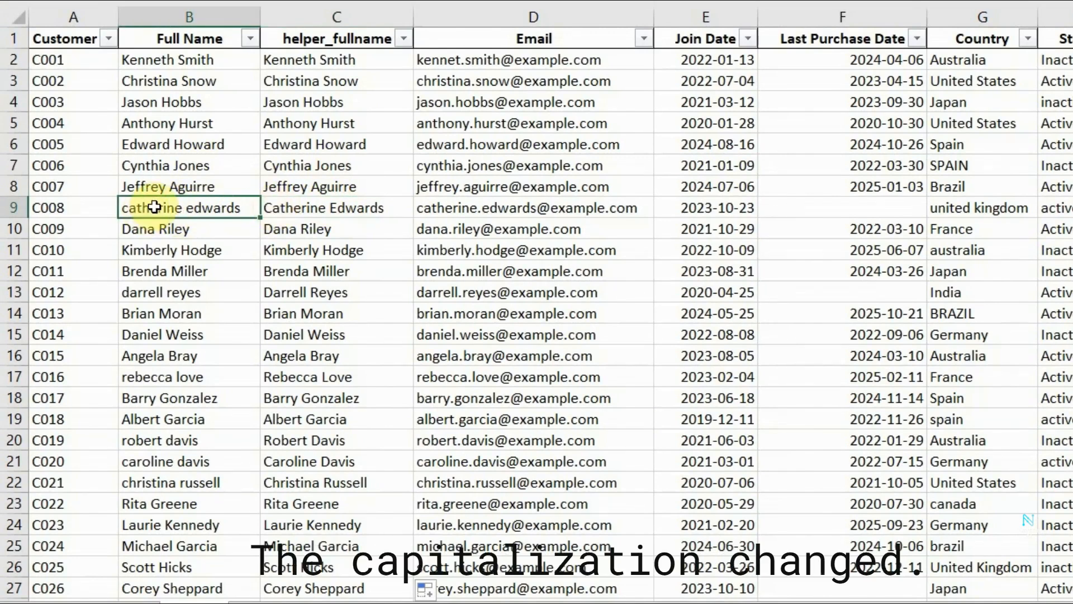
{"action": "left_click", "coordinate": [296, 207]}
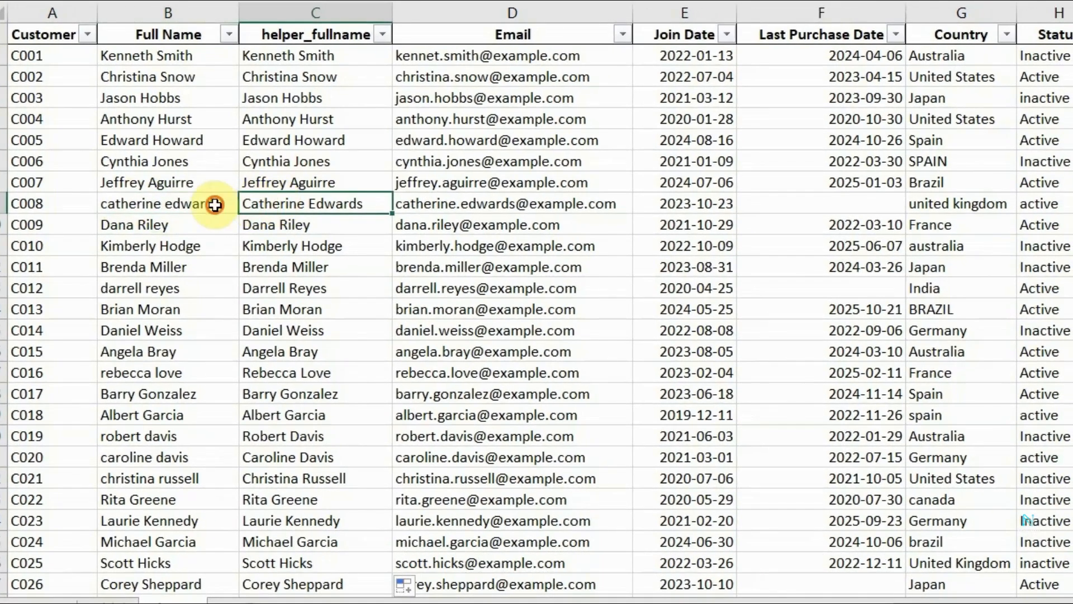
{"action": "left_click", "coordinate": [237, 209]}
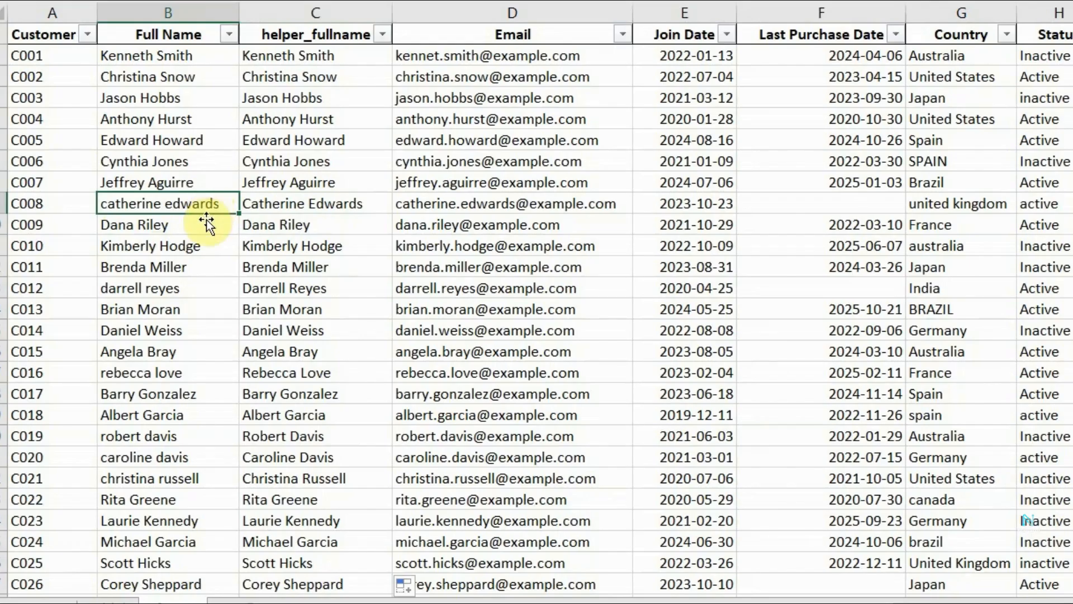
{"action": "left_click", "coordinate": [191, 289]}
{"action": "left_click", "coordinate": [255, 289]}
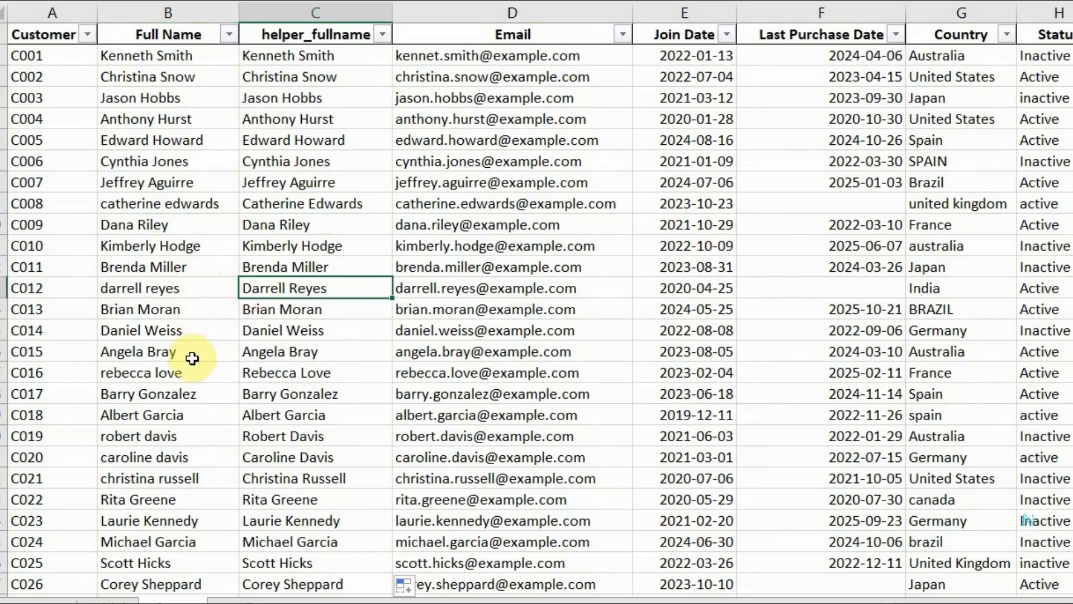
{"action": "left_click_drag", "start_coordinate": [192, 363], "coordinate": [254, 365]}
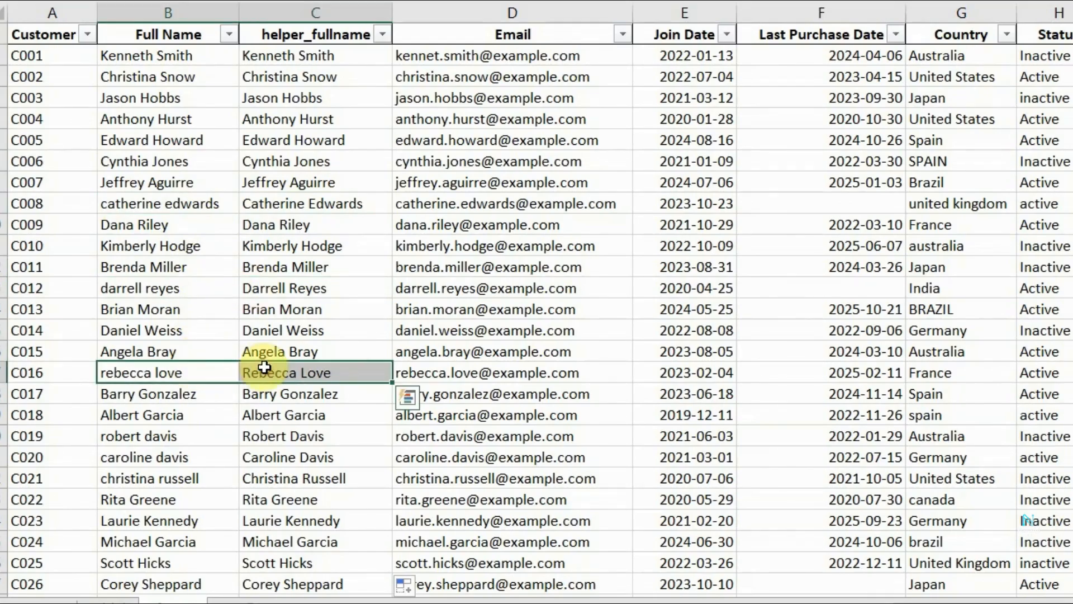
{"action": "scroll", "coordinate": [168, 439], "scroll_direction": "down", "scroll_amount": 3}
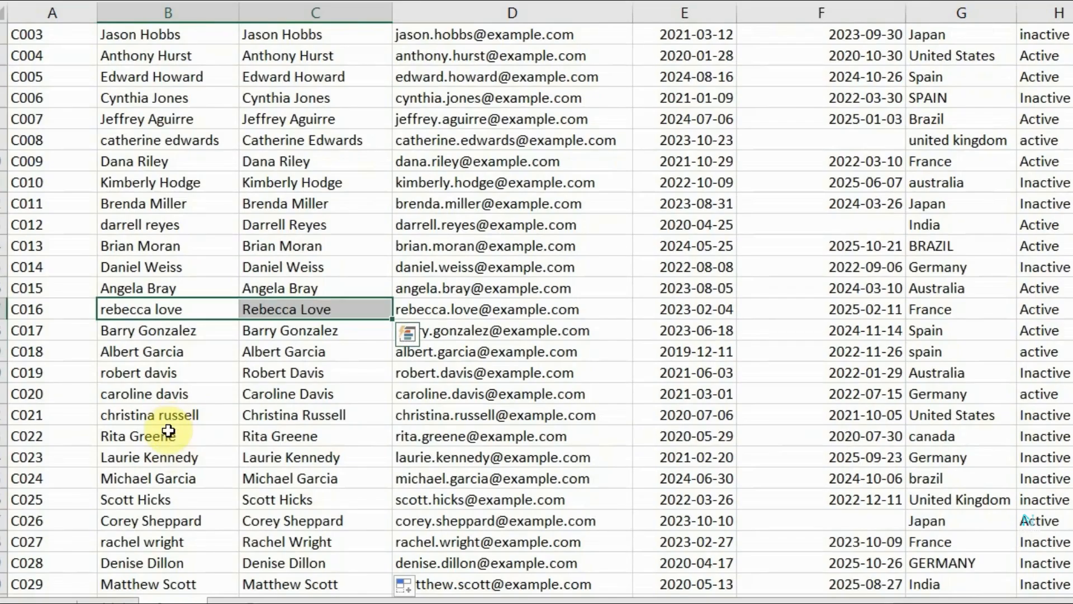
{"action": "left_click_drag", "start_coordinate": [162, 417], "coordinate": [283, 416]}
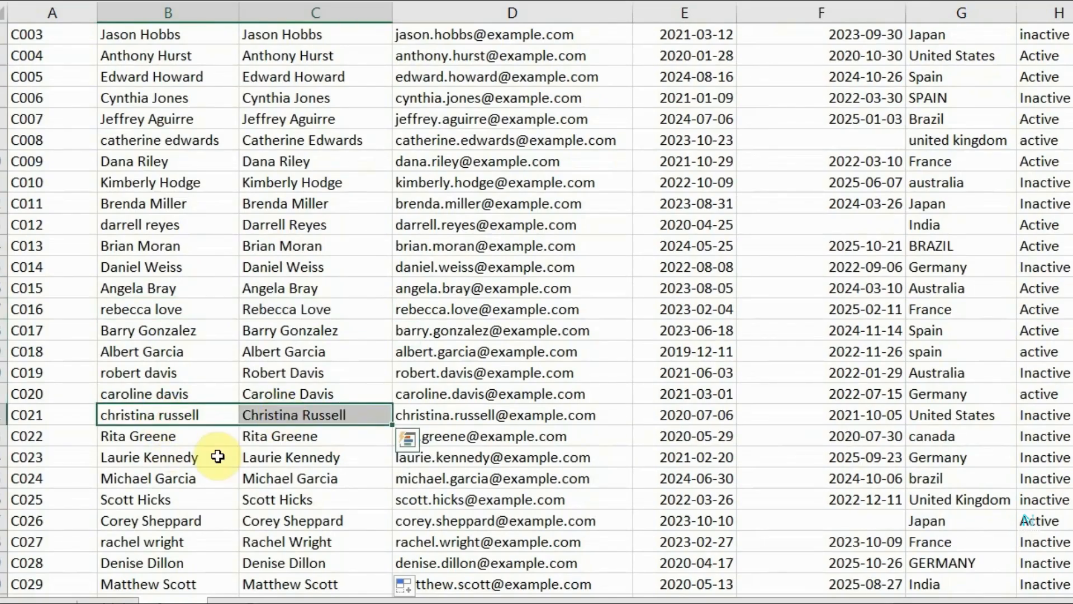
{"action": "scroll", "coordinate": [216, 455], "scroll_direction": "down", "scroll_amount": 3}
{"action": "left_click_drag", "start_coordinate": [150, 478], "coordinate": [253, 482]}
{"action": "left_click_drag", "start_coordinate": [206, 562], "coordinate": [274, 563]}
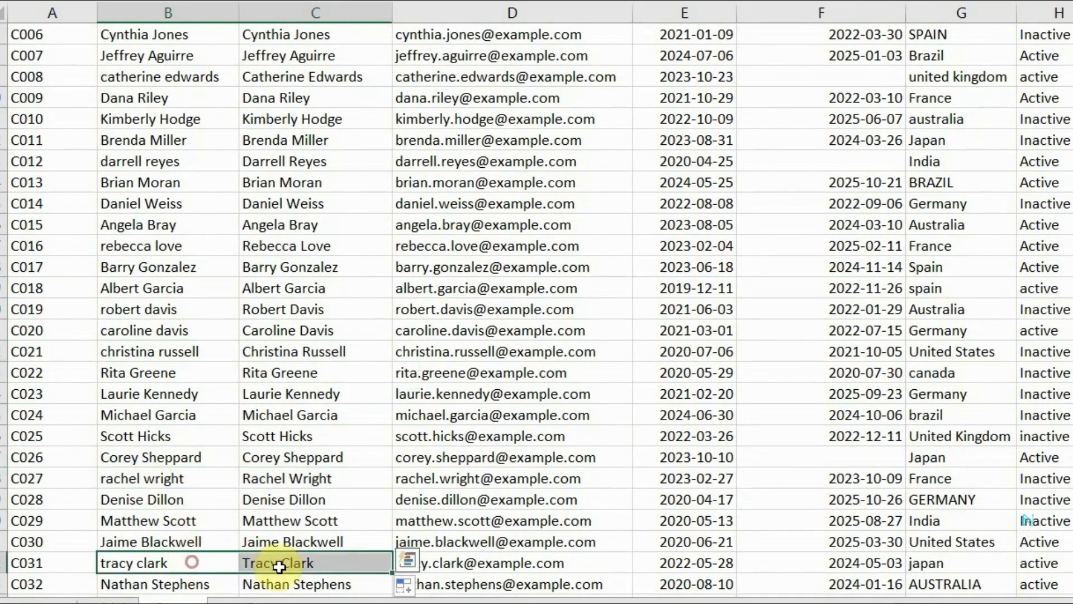
{"action": "scroll", "coordinate": [282, 490], "scroll_direction": "down", "scroll_amount": 1}
{"action": "scroll", "coordinate": [282, 490], "scroll_direction": "down", "scroll_amount": 11}
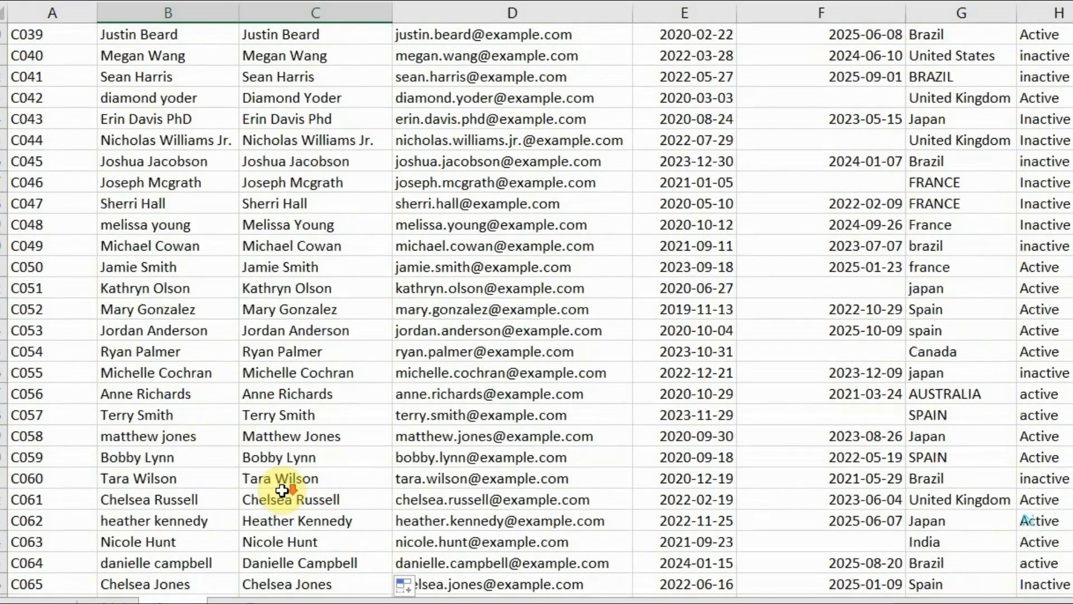
{"action": "scroll", "coordinate": [276, 478], "scroll_direction": "down", "scroll_amount": 5}
Insert a column with the header helper_country between the Country and Status columns.
{"action": "left_click", "coordinate": [510, 537]}
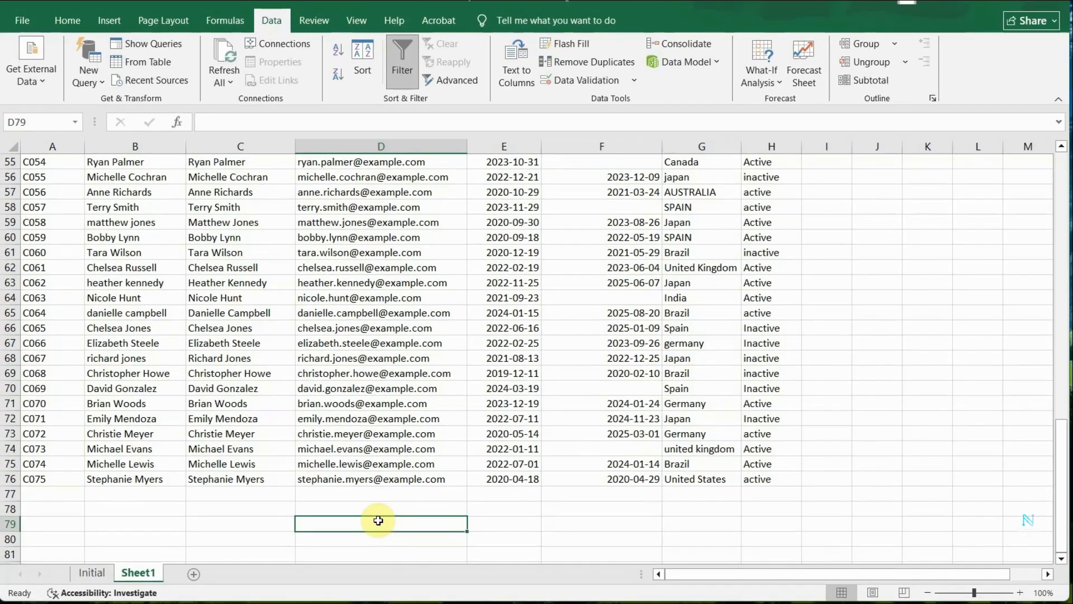
{"action": "left_click", "coordinate": [513, 357]}
{"action": "left_click", "coordinate": [685, 328]}
{"action": "scroll", "coordinate": [685, 328], "scroll_direction": "up", "scroll_amount": 6}
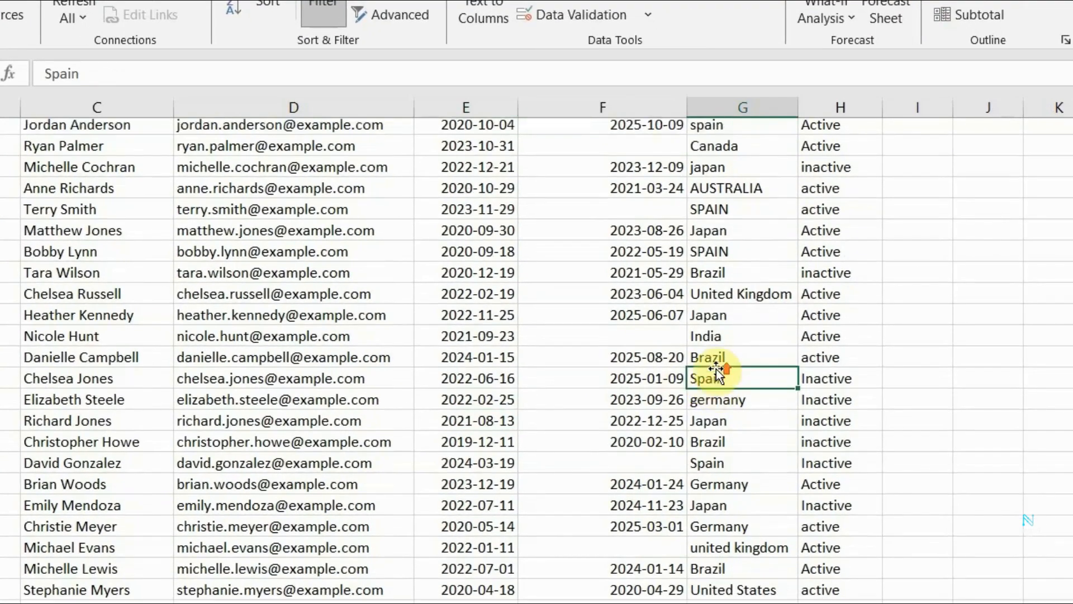
{"action": "scroll", "coordinate": [716, 369], "scroll_direction": "up", "scroll_amount": 12}
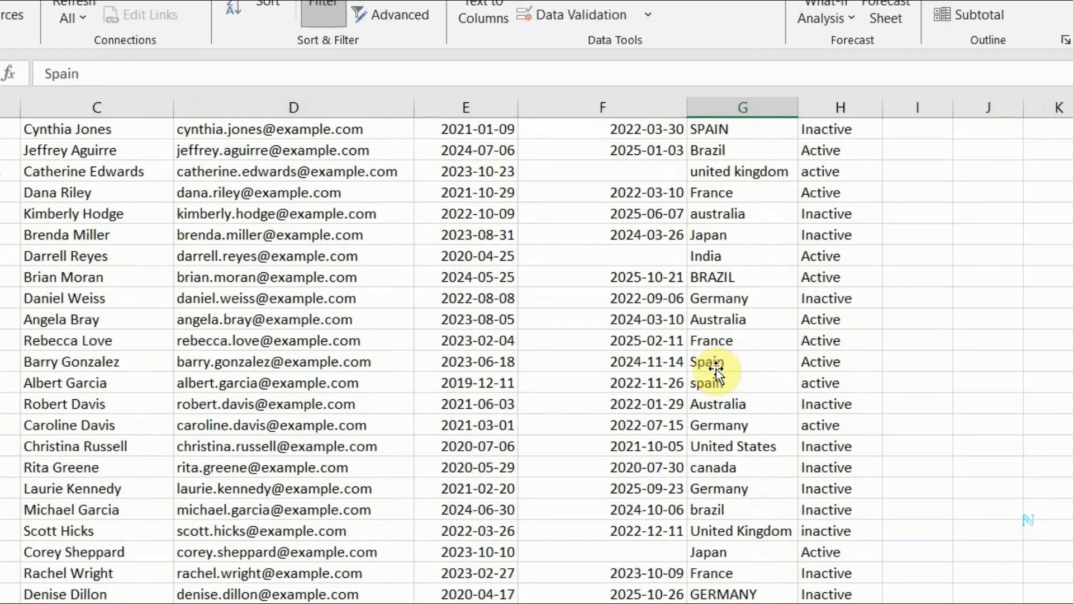
{"action": "left_click", "coordinate": [857, 108]}
{"action": "right_click", "coordinate": [859, 111]}
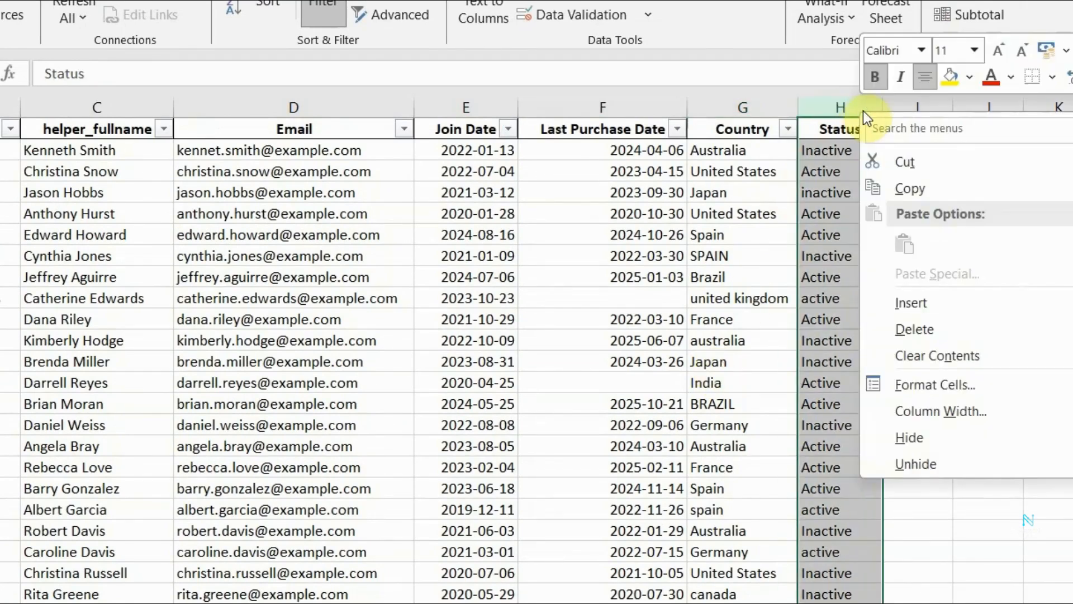
{"action": "left_click", "coordinate": [929, 302]}
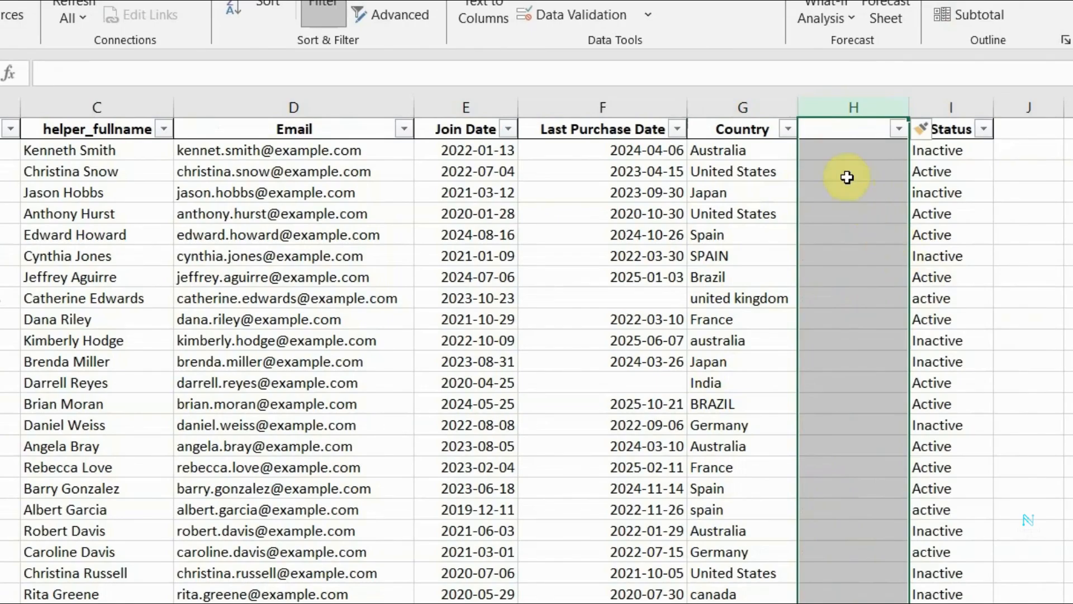
{"action": "left_click", "coordinate": [849, 129]}
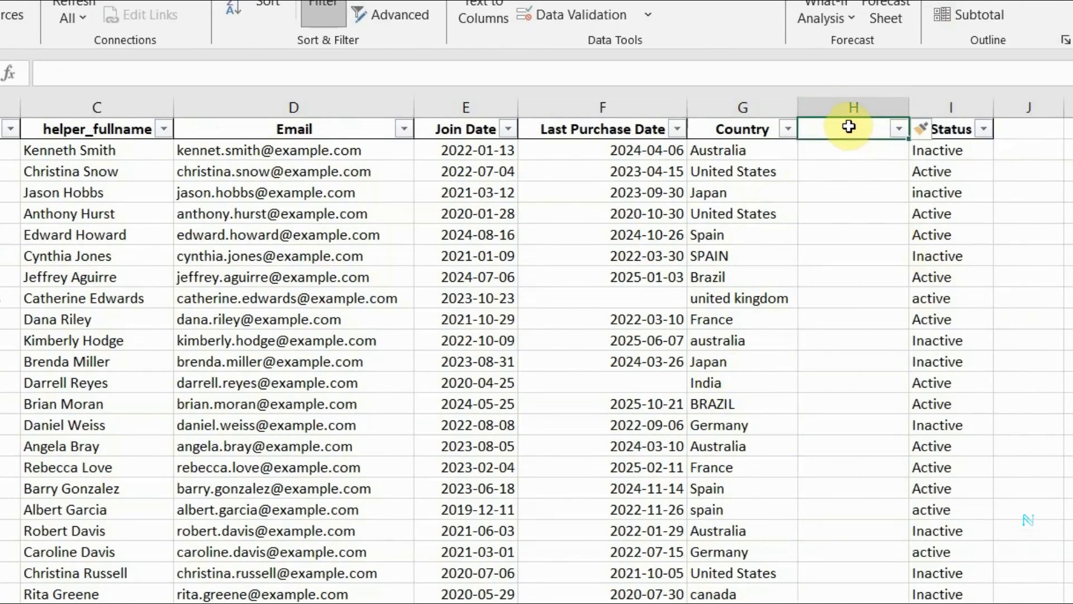
{"action": "type", "text": "helper_country"}
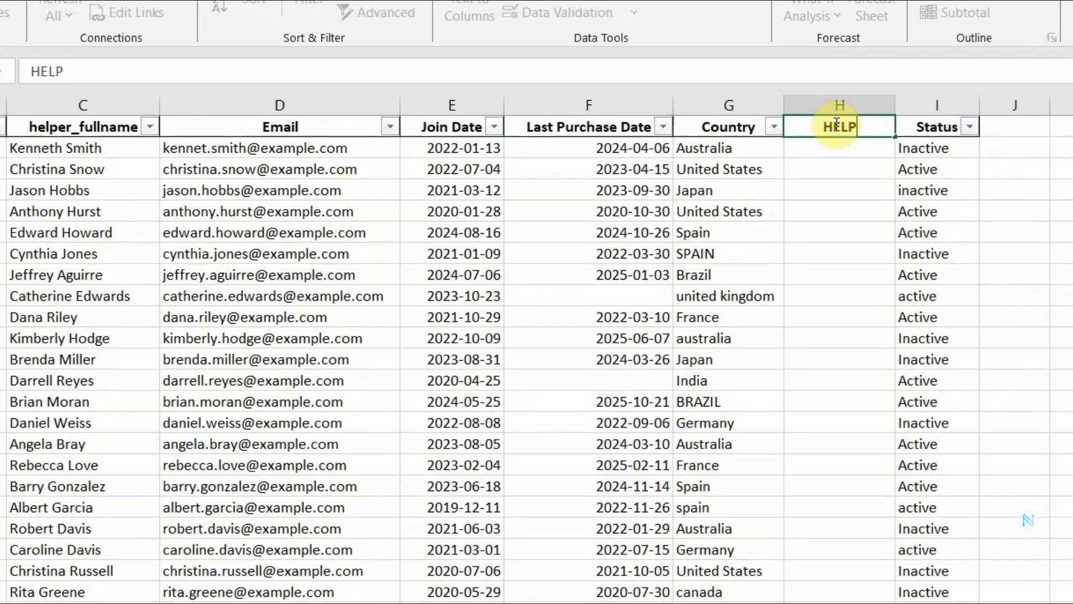
{"action": "key", "text": "Return"}
Enter the formula =PROPER(G2) in cell H2 of the helper_country column.
{"action": "type", "text": "=PROPER(B2)"}
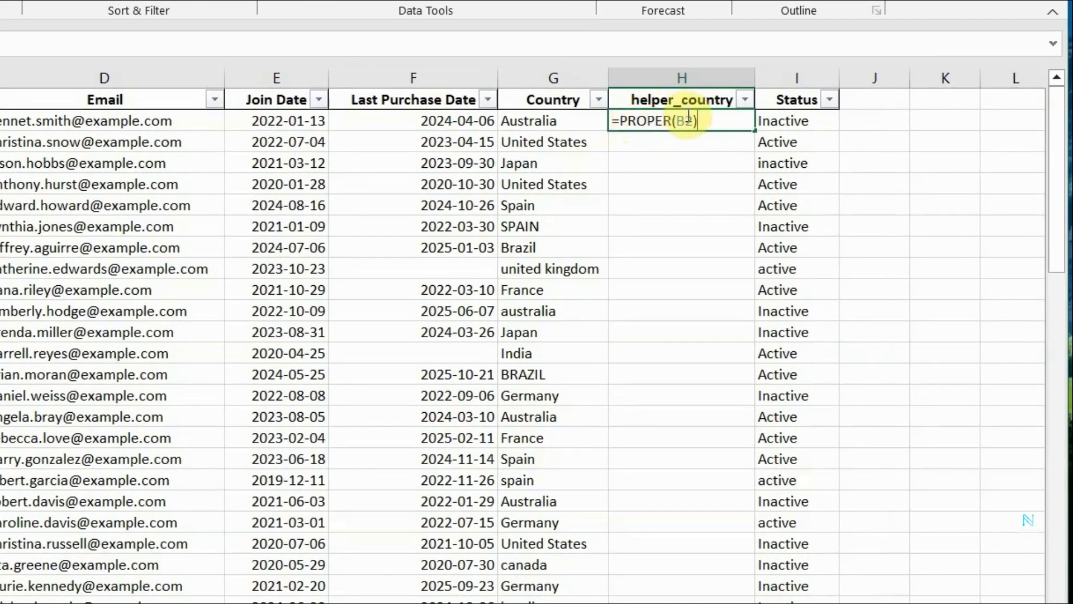
{"action": "left_click_drag", "start_coordinate": [693, 118], "coordinate": [681, 117]}
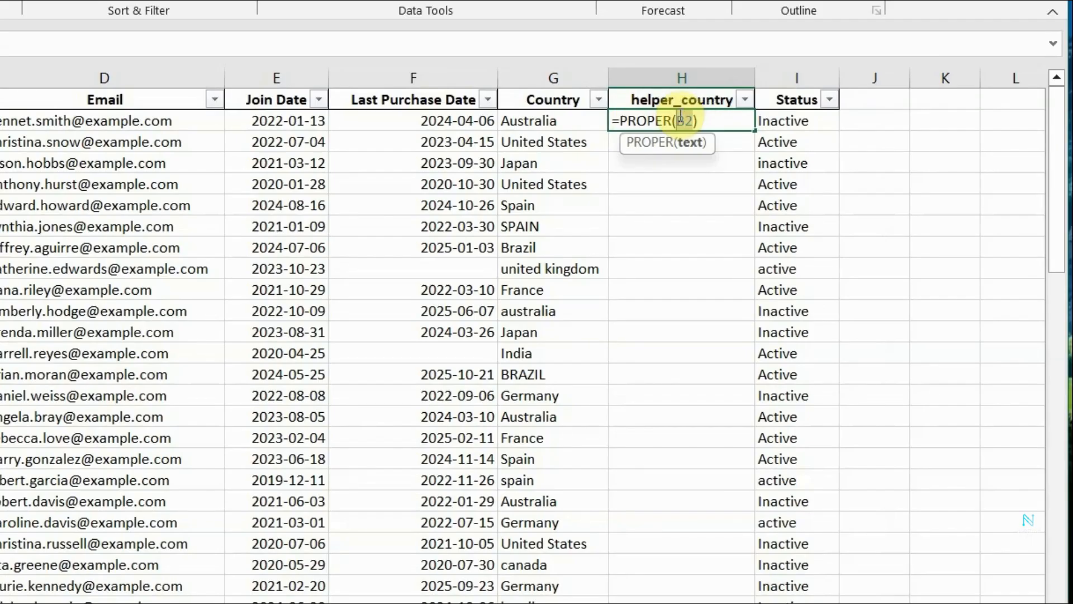
{"action": "type", "text": "G2"}
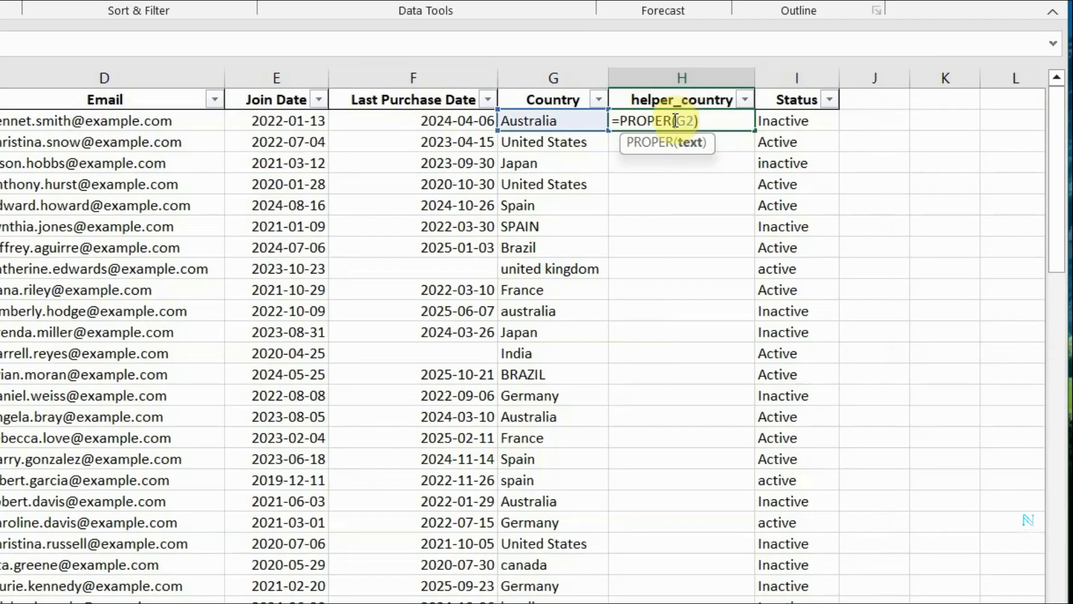
{"action": "key", "text": "Return"}
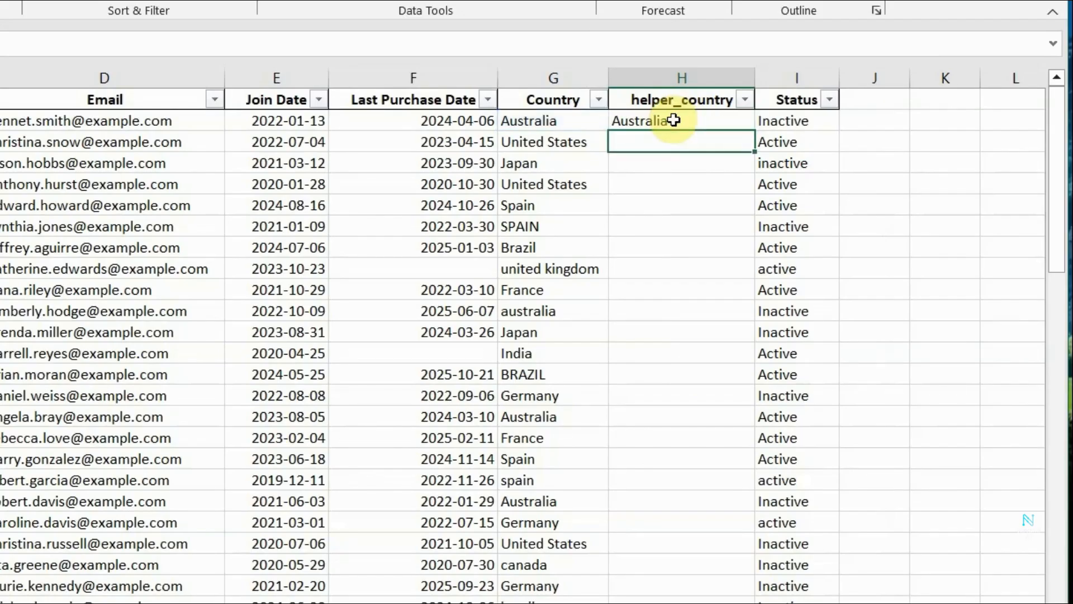
Fill the PROPER formula from H2 down the helper_country column to the last customer row.
{"action": "left_click", "coordinate": [673, 120]}
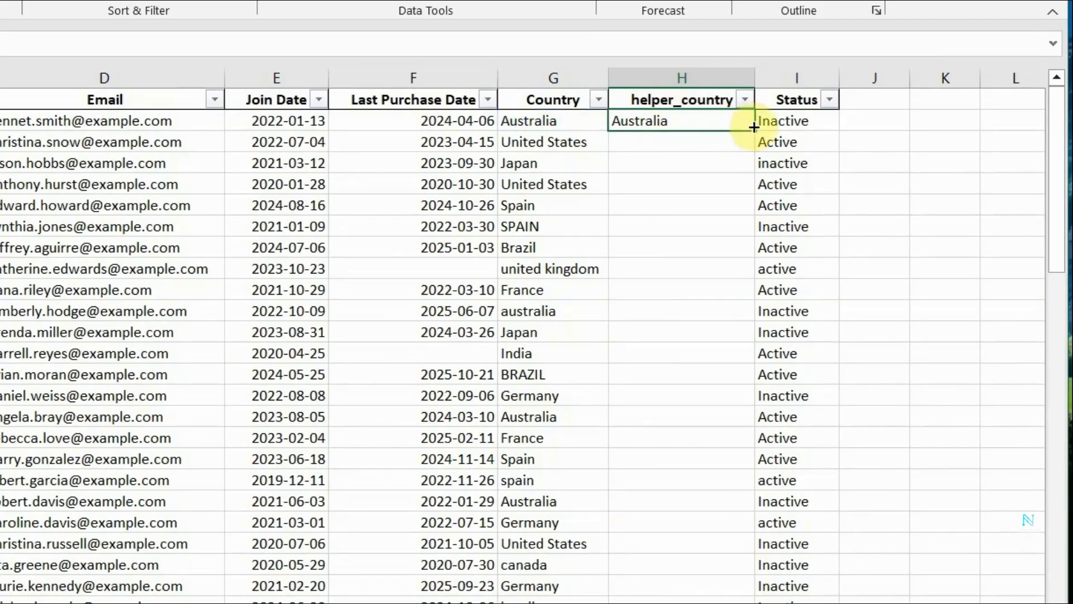
{"action": "left_click_drag", "start_coordinate": [755, 131], "coordinate": [749, 354]}
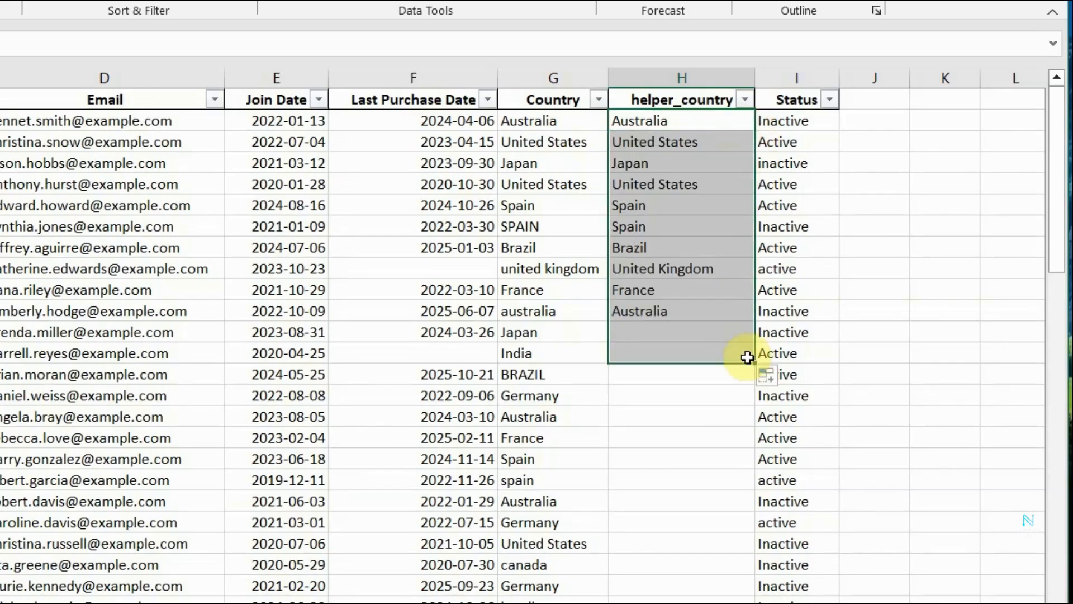
{"action": "scroll", "coordinate": [748, 303], "scroll_direction": "down", "scroll_amount": 1}
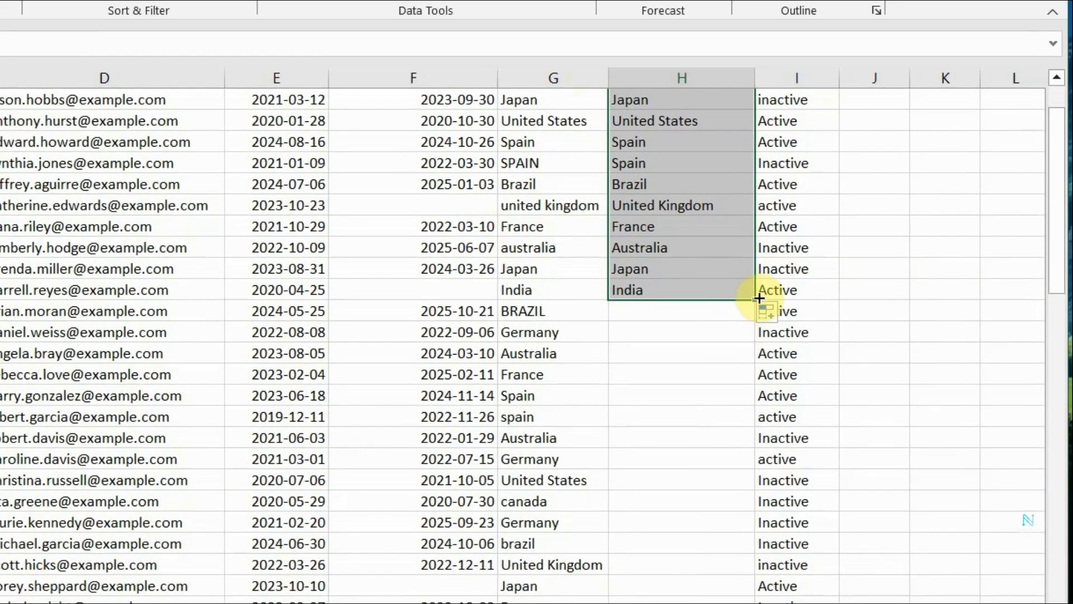
{"action": "double_click", "coordinate": [759, 297]}
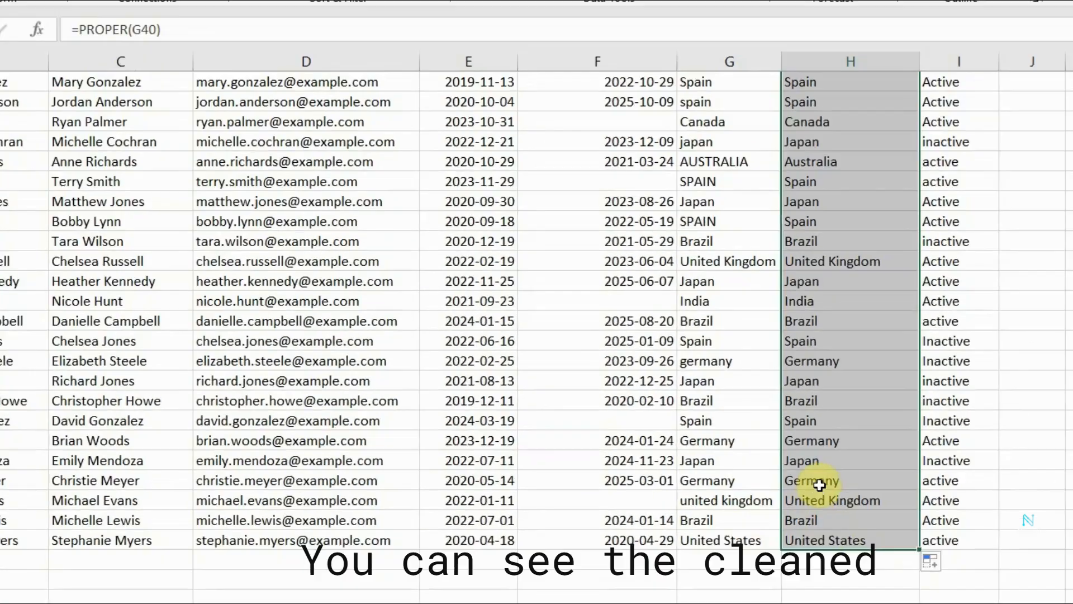
Compare the Country and helper_country values in the united kingdom and germany rows to check the capitalization.
{"action": "left_click", "coordinate": [820, 484]}
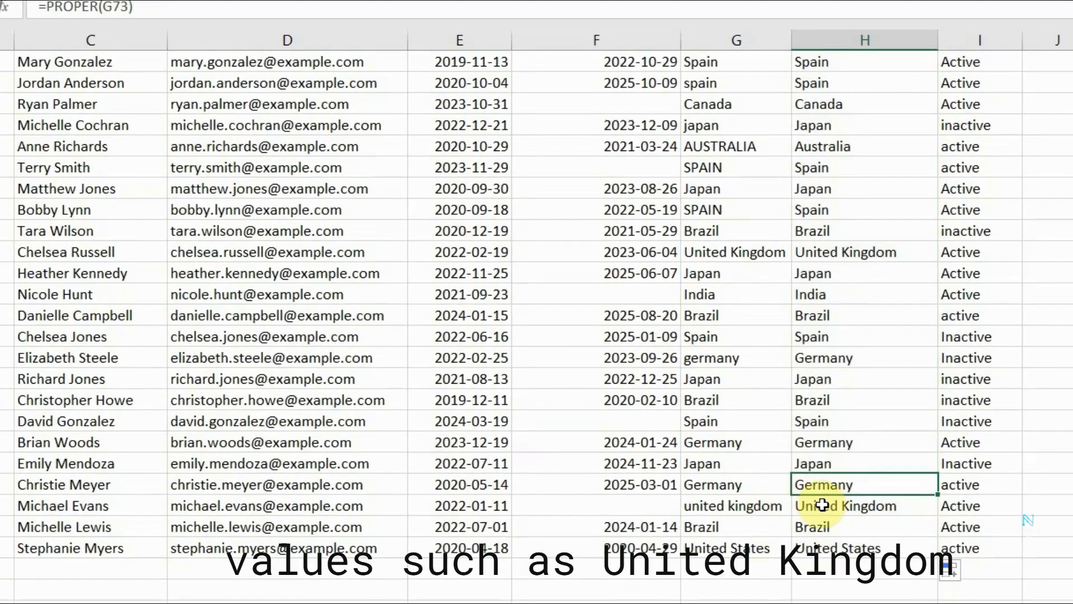
{"action": "left_click", "coordinate": [822, 505]}
{"action": "left_click_drag", "start_coordinate": [757, 507], "coordinate": [868, 508]}
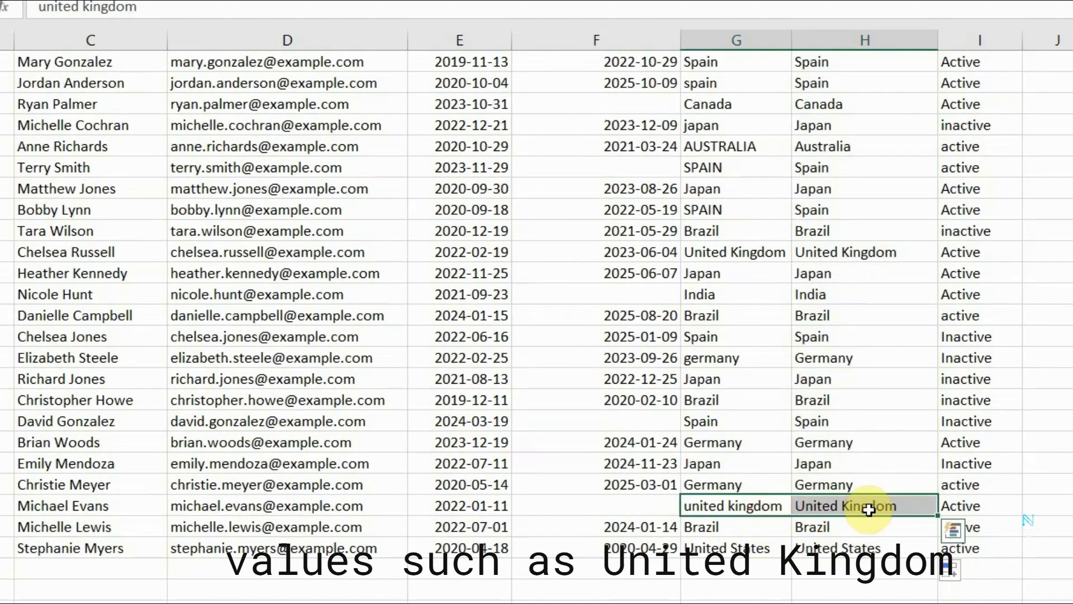
{"action": "left_click", "coordinate": [759, 358]}
{"action": "left_click_drag", "start_coordinate": [759, 358], "coordinate": [796, 357]}
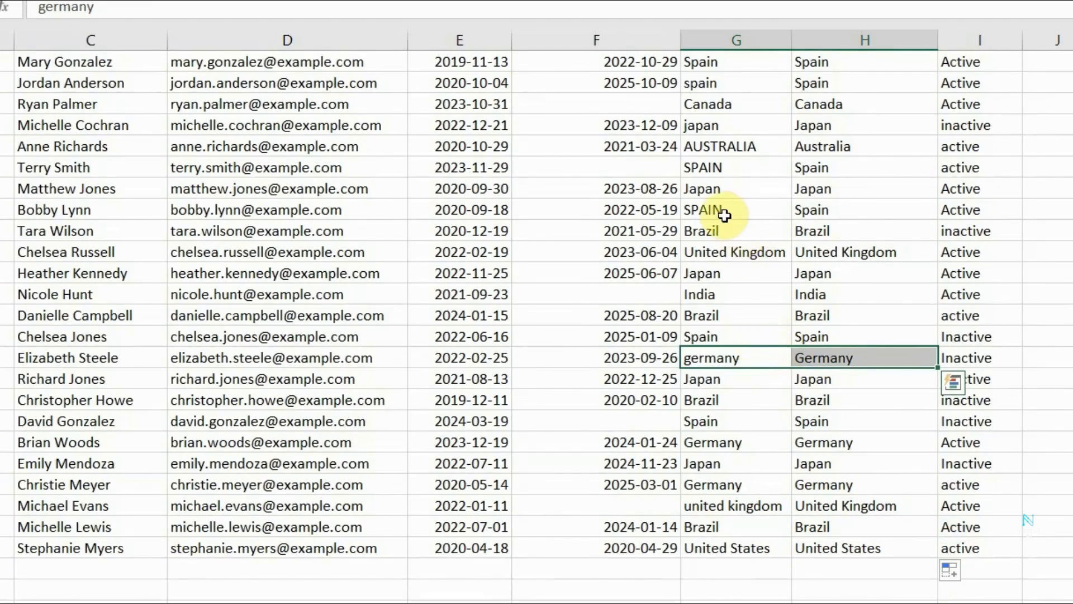
Compare the Country and helper_country values in the SPAIN, AUSTRALIA, BRAZIL and GERMANY rows to check the capitalization.
{"action": "left_click_drag", "start_coordinate": [727, 211], "coordinate": [799, 217]}
{"action": "scroll", "coordinate": [790, 529], "scroll_direction": "up", "scroll_amount": 3}
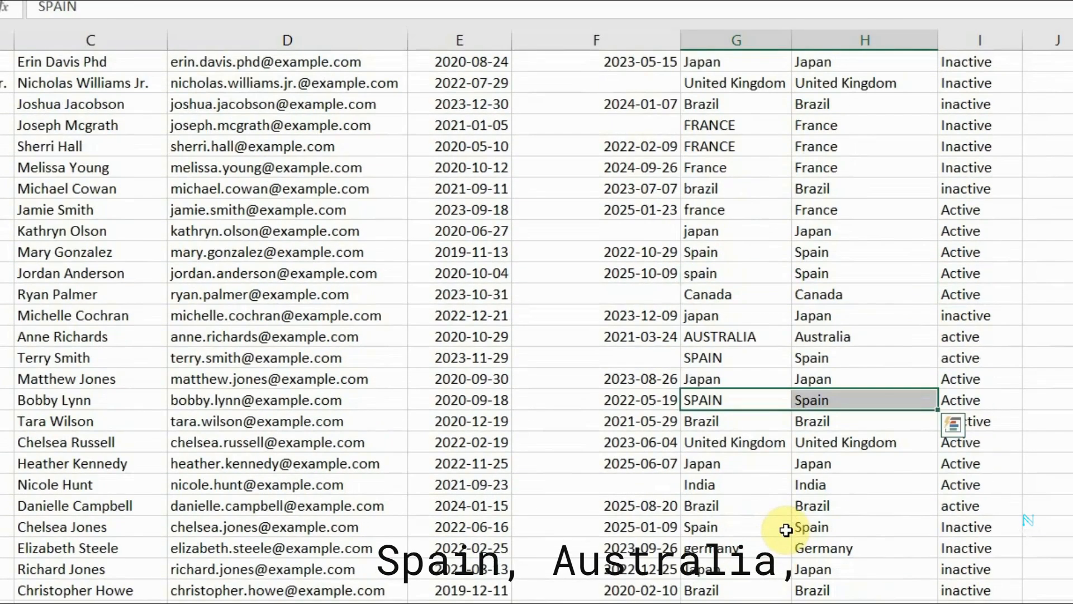
{"action": "left_click_drag", "start_coordinate": [753, 336], "coordinate": [804, 336]}
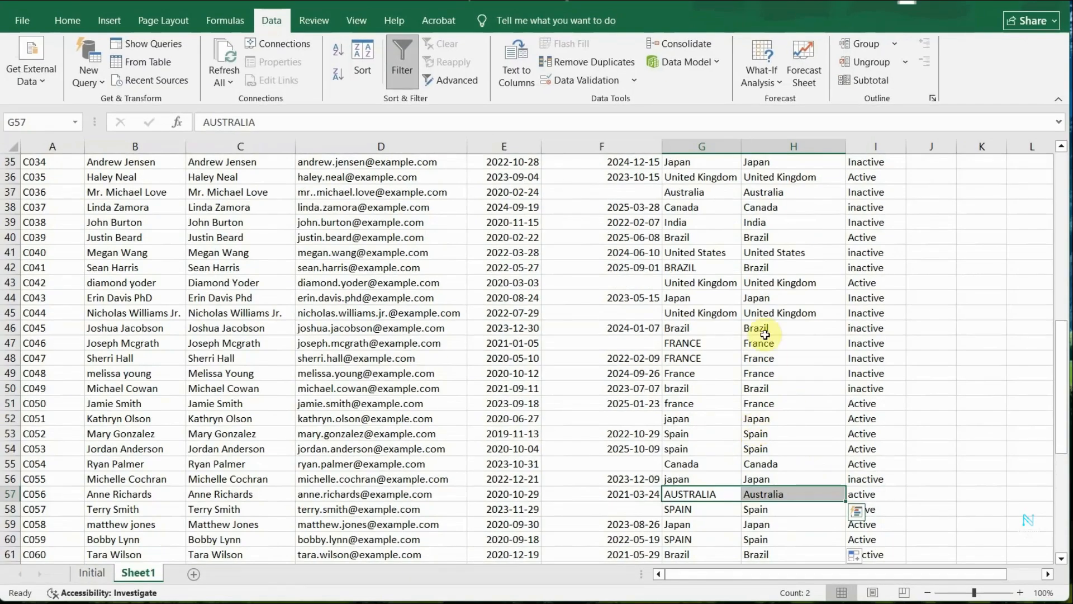
{"action": "scroll", "coordinate": [739, 407], "scroll_direction": "up", "scroll_amount": 1}
{"action": "left_click_drag", "start_coordinate": [722, 312], "coordinate": [746, 313]}
{"action": "scroll", "coordinate": [739, 470], "scroll_direction": "up", "scroll_amount": 3}
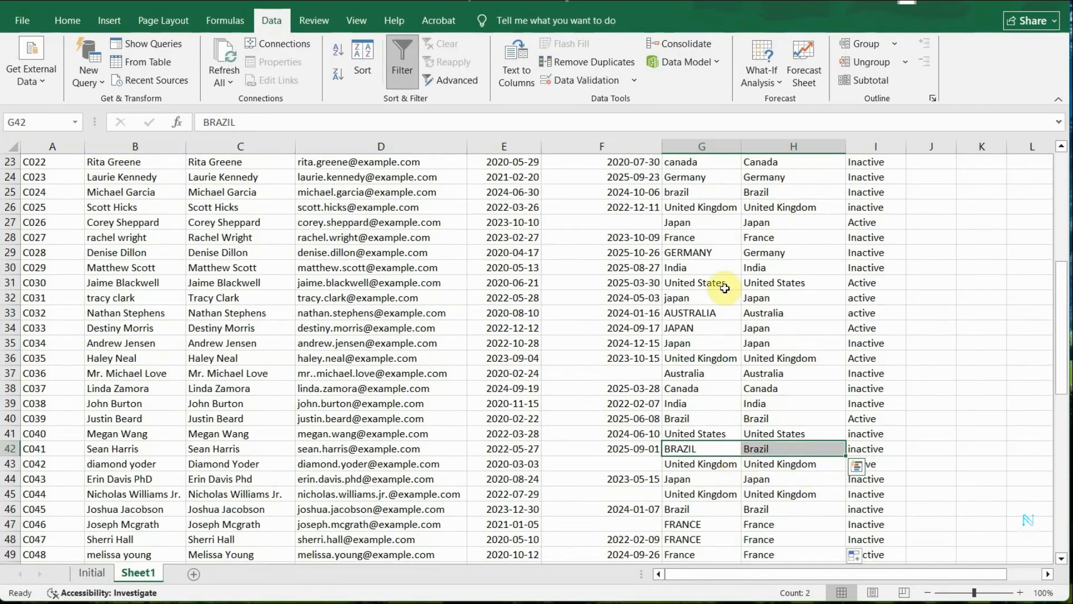
{"action": "left_click_drag", "start_coordinate": [708, 252], "coordinate": [743, 253]}
{"action": "scroll", "coordinate": [743, 341], "scroll_direction": "up", "scroll_amount": 6}
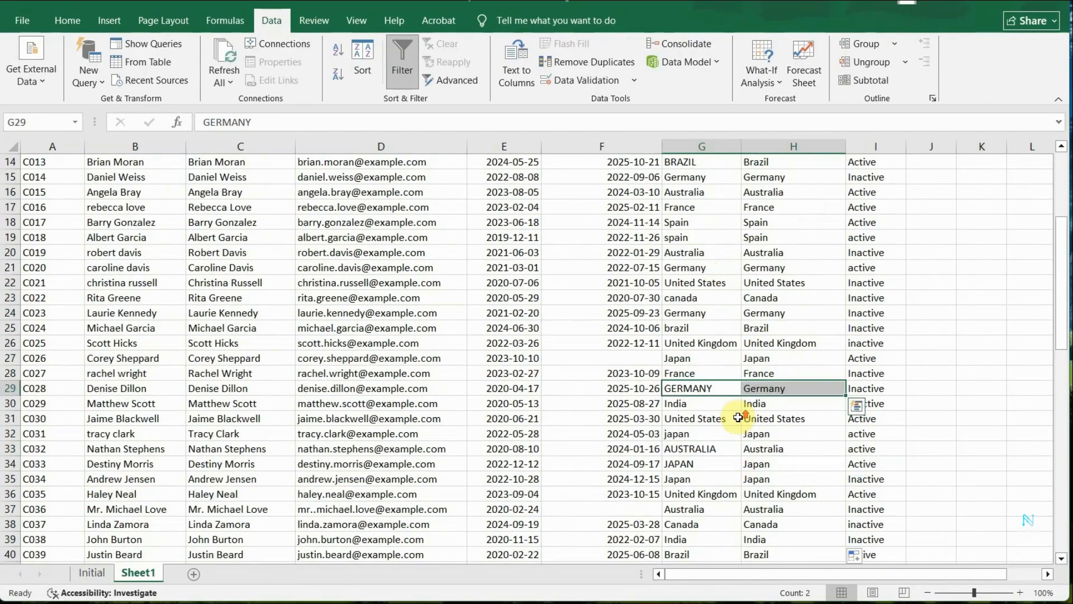
{"action": "left_click", "coordinate": [714, 287]}
{"action": "scroll", "coordinate": [743, 274], "scroll_direction": "up", "scroll_amount": 2}
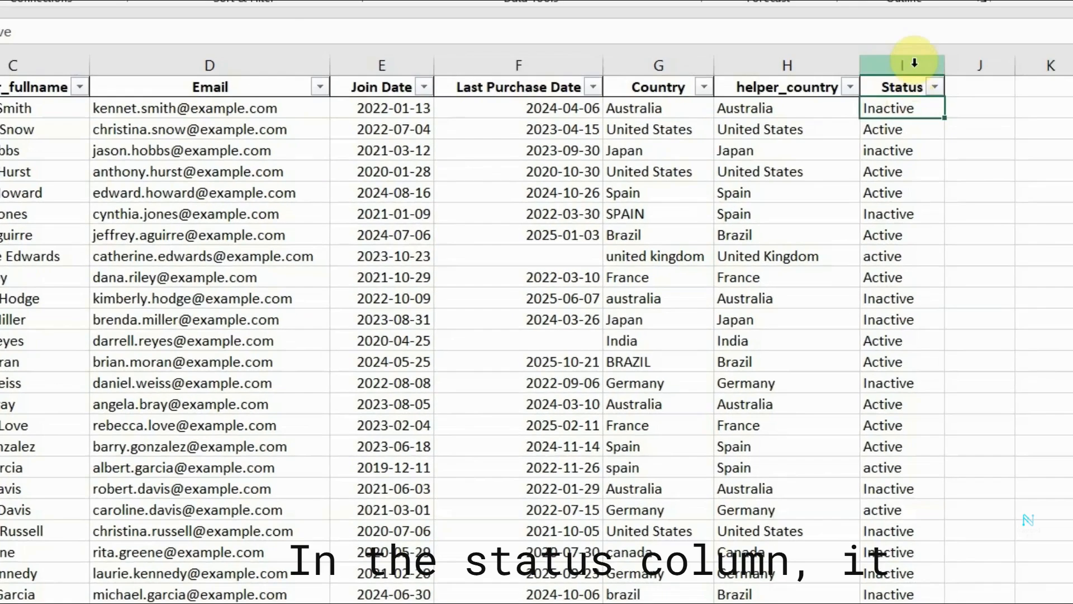
Examine the Status column and its list of filter values for inconsistent capitalization.
{"action": "left_click", "coordinate": [883, 145]}
{"action": "left_click", "coordinate": [902, 130]}
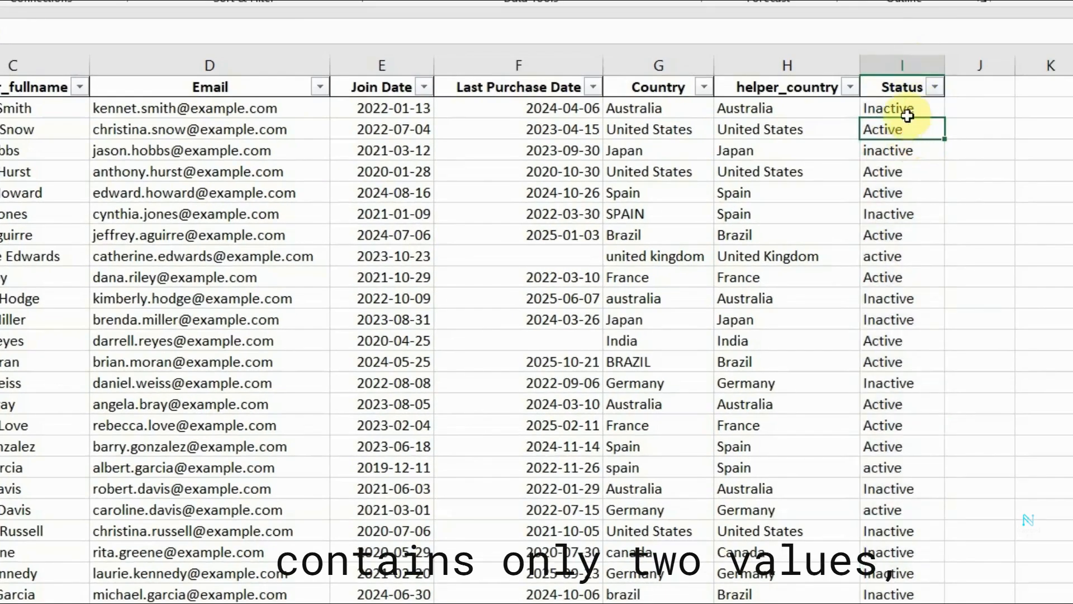
{"action": "left_click", "coordinate": [935, 87]}
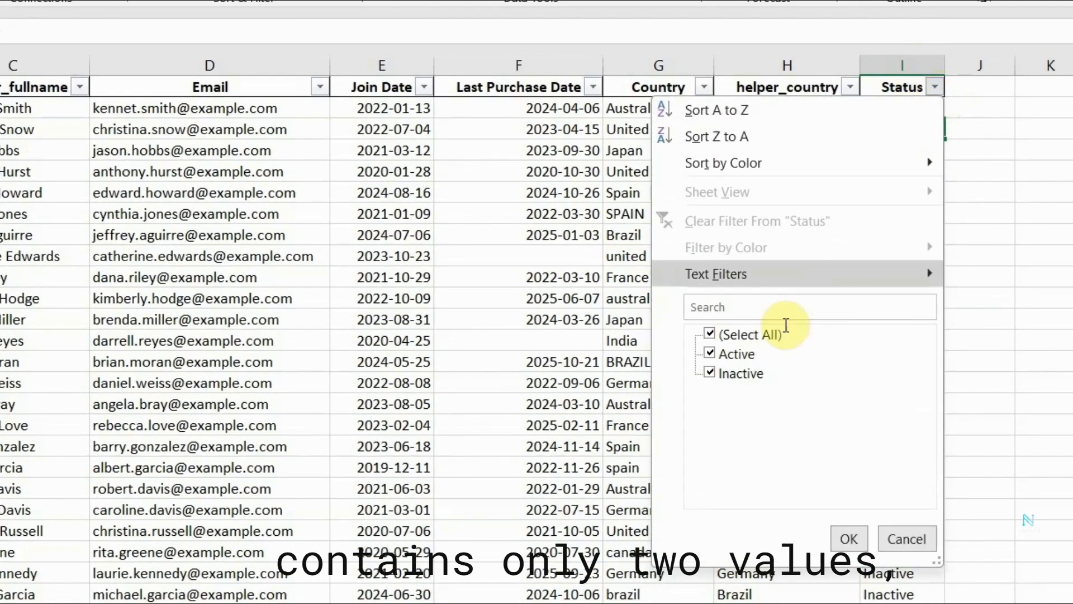
{"action": "left_click", "coordinate": [986, 340]}
{"action": "left_click", "coordinate": [901, 235]}
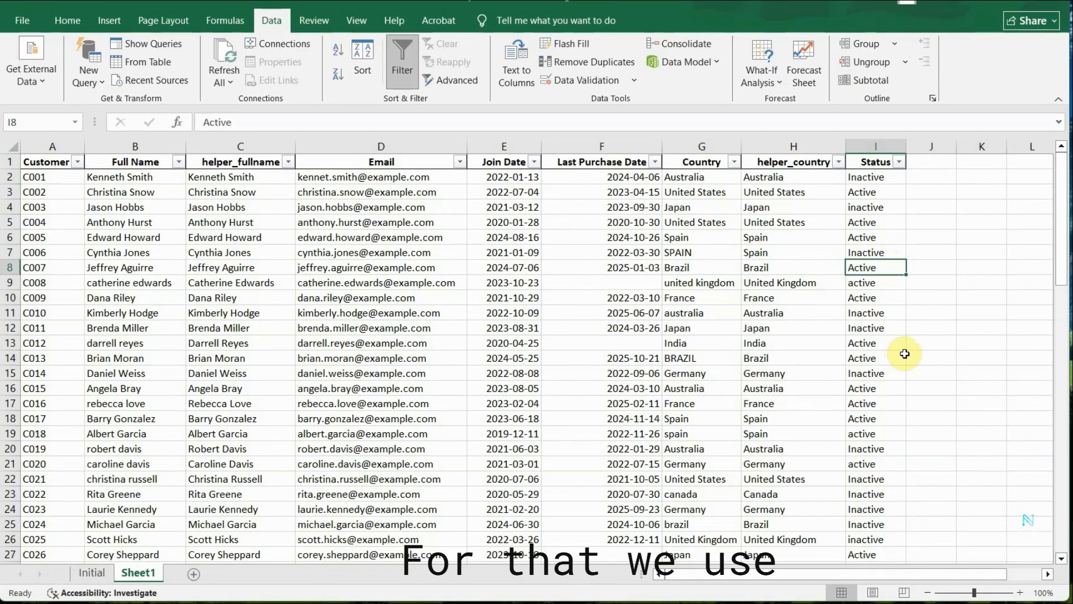
{"action": "left_click", "coordinate": [875, 312]}
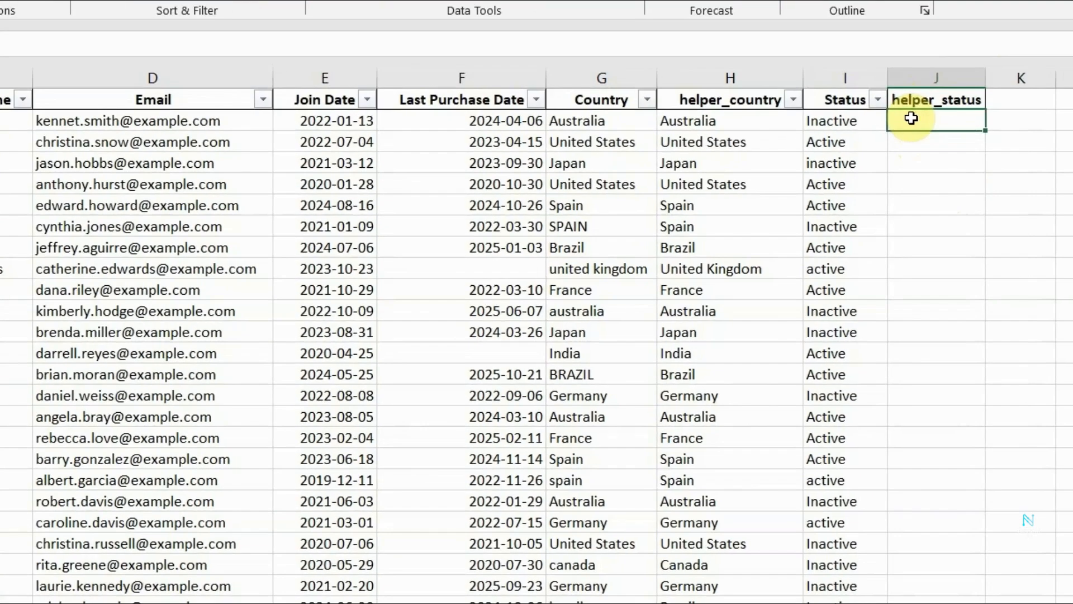
Enter the formula =UPPER(I2) in cell J2 of the helper_status column.
{"action": "type", "text": "=U"}
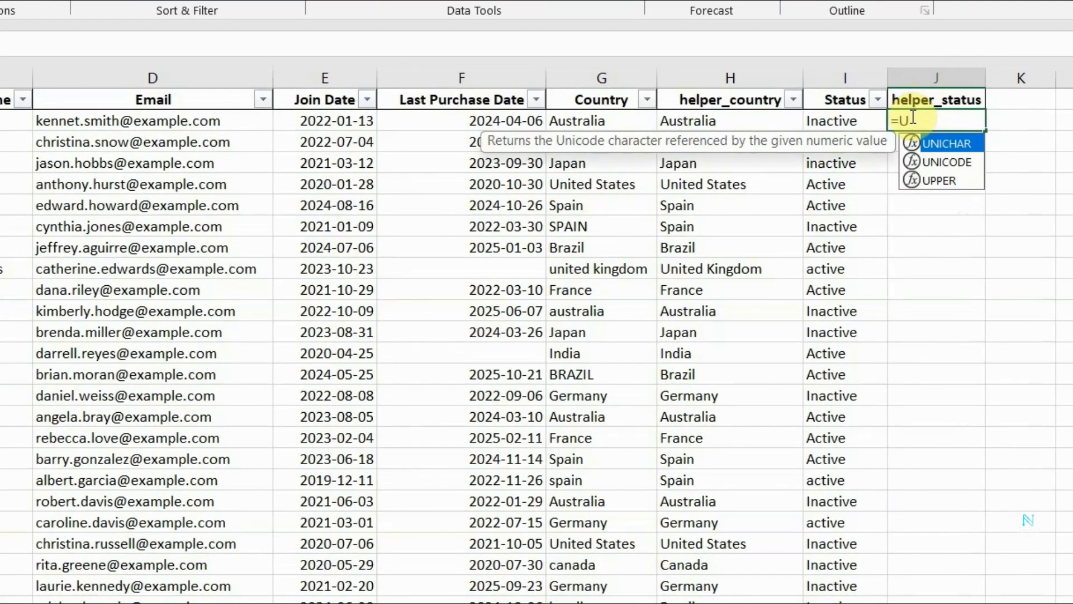
{"action": "type", "text": "PPER("}
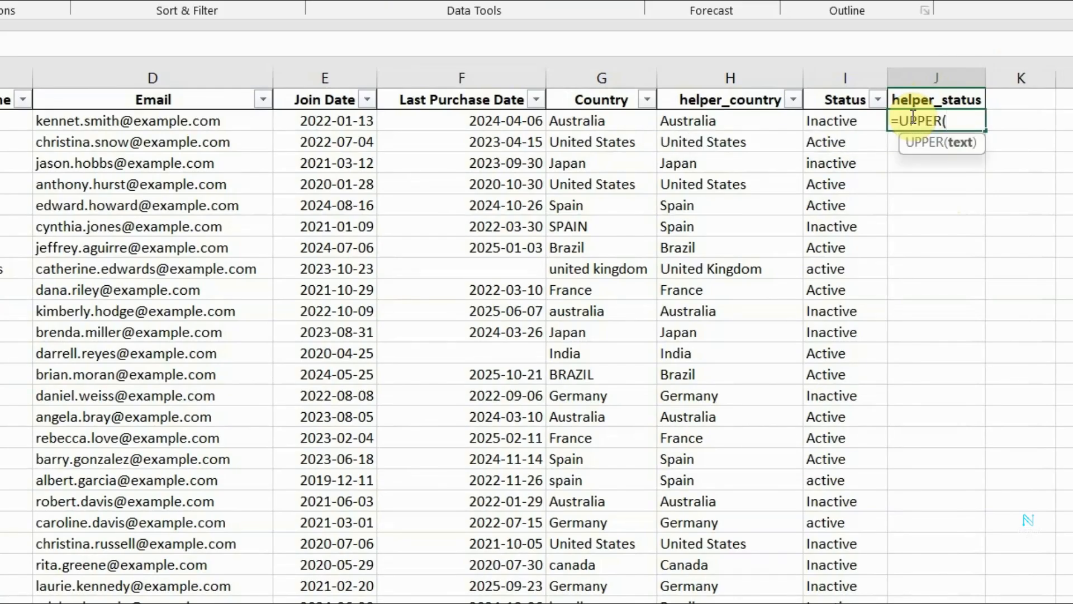
{"action": "type", "text": "I"}
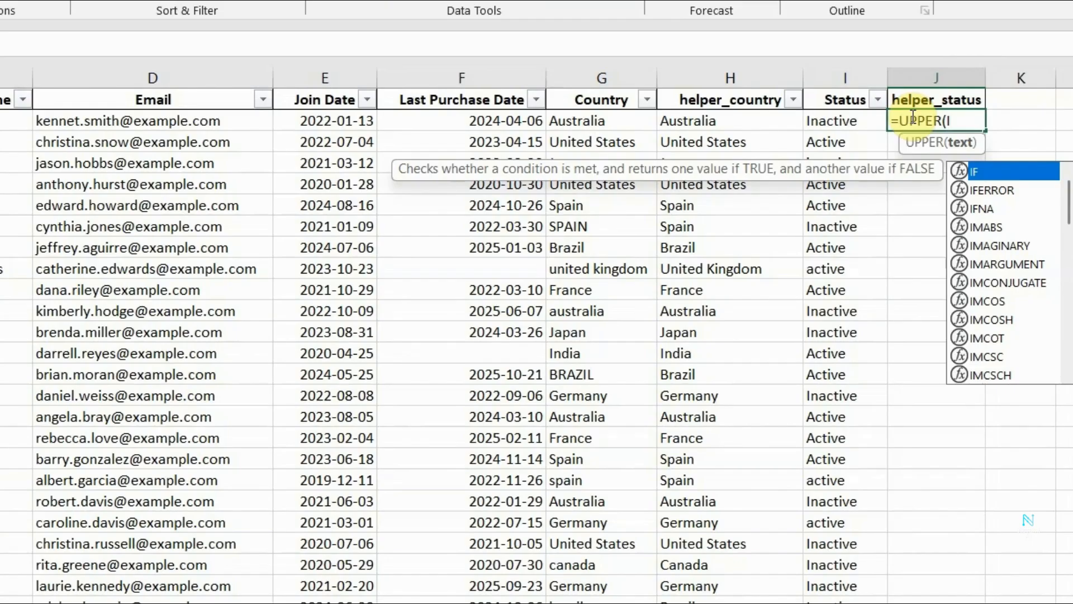
{"action": "type", "text": "2"}
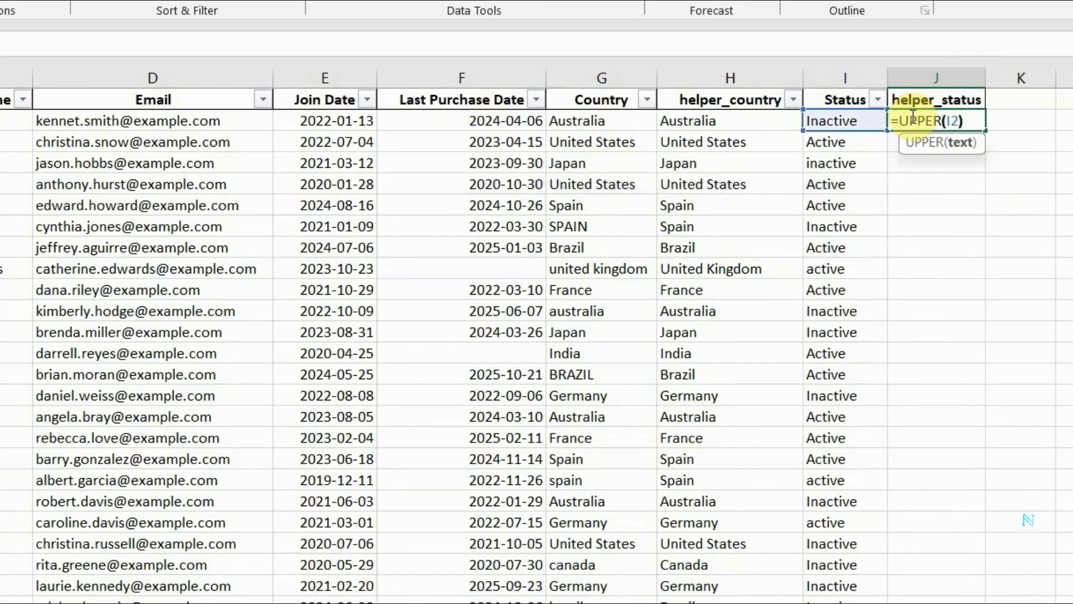
{"action": "type", "text": ")"}
{"action": "key", "text": "Return"}
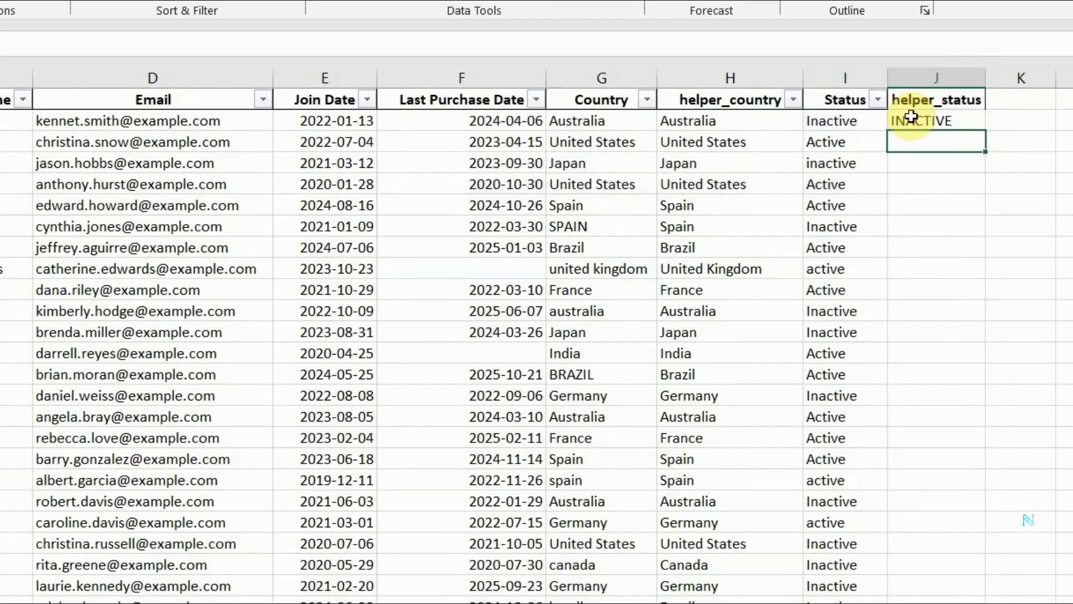
Fill the UPPER formula from J2 down the helper_status column to the last customer row.
{"action": "left_click", "coordinate": [912, 119]}
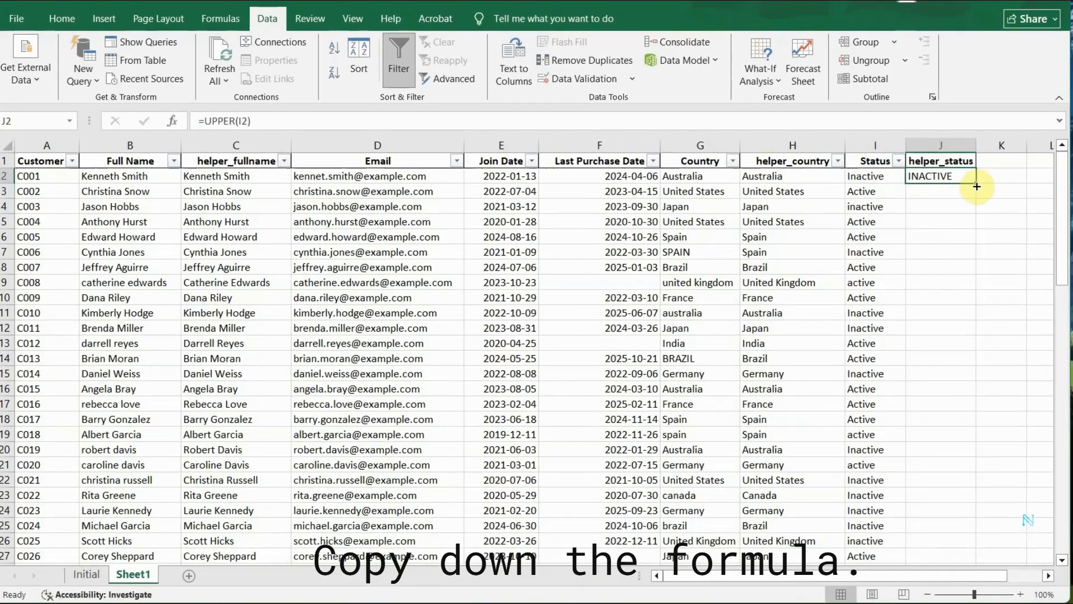
{"action": "left_click_drag", "start_coordinate": [987, 135], "coordinate": [957, 545]}
{"action": "scroll", "coordinate": [940, 410], "scroll_direction": "down", "scroll_amount": 3}
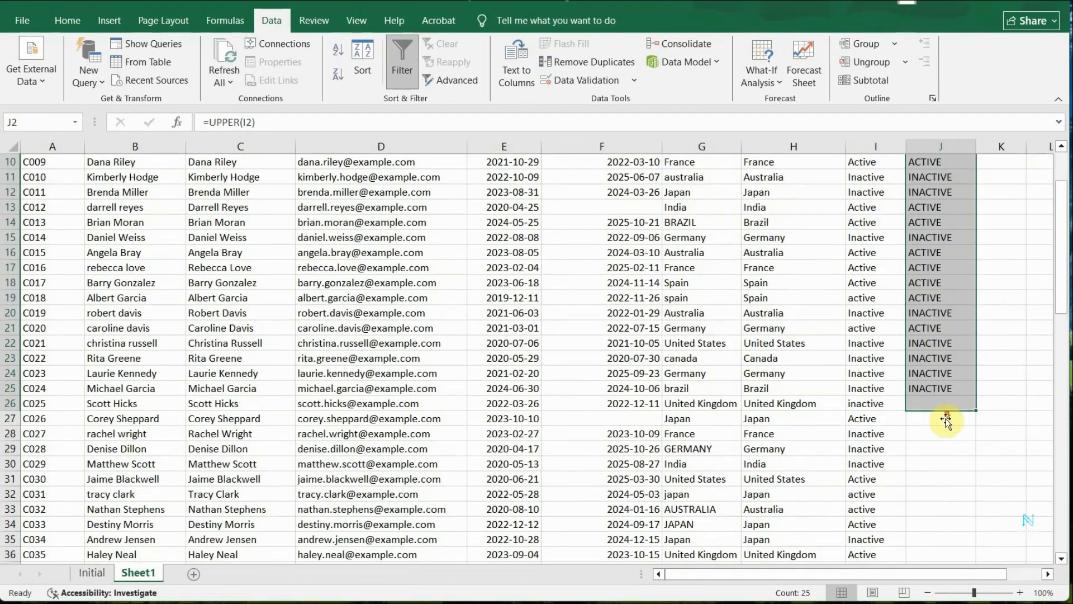
{"action": "double_click", "coordinate": [975, 410]}
{"action": "left_click", "coordinate": [997, 415]}
{"action": "scroll", "coordinate": [997, 414], "scroll_direction": "up", "scroll_amount": 15}
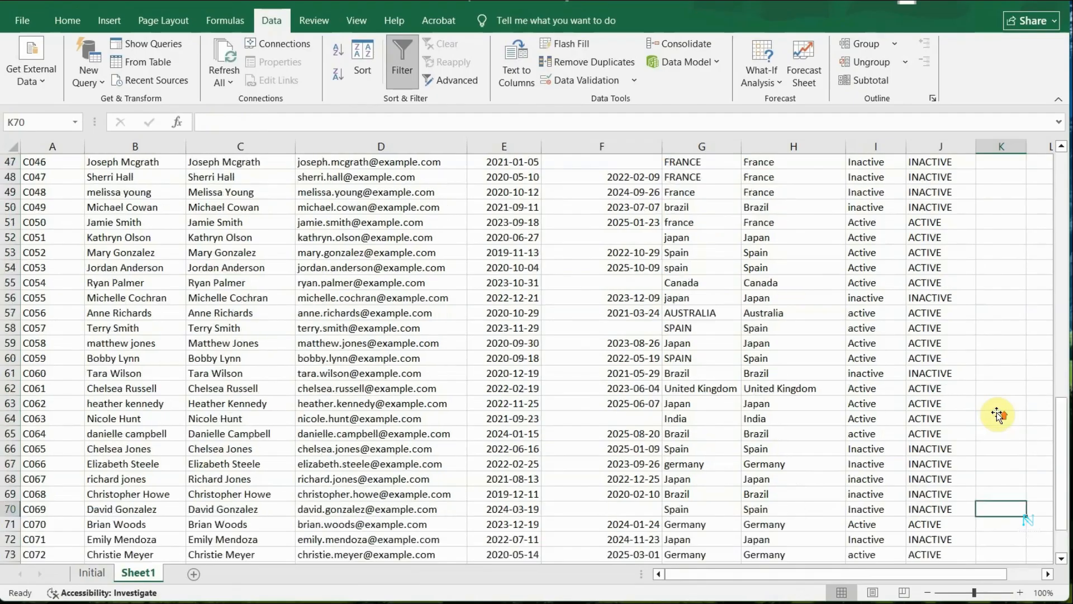
{"action": "scroll", "coordinate": [997, 414], "scroll_direction": "up", "scroll_amount": 2}
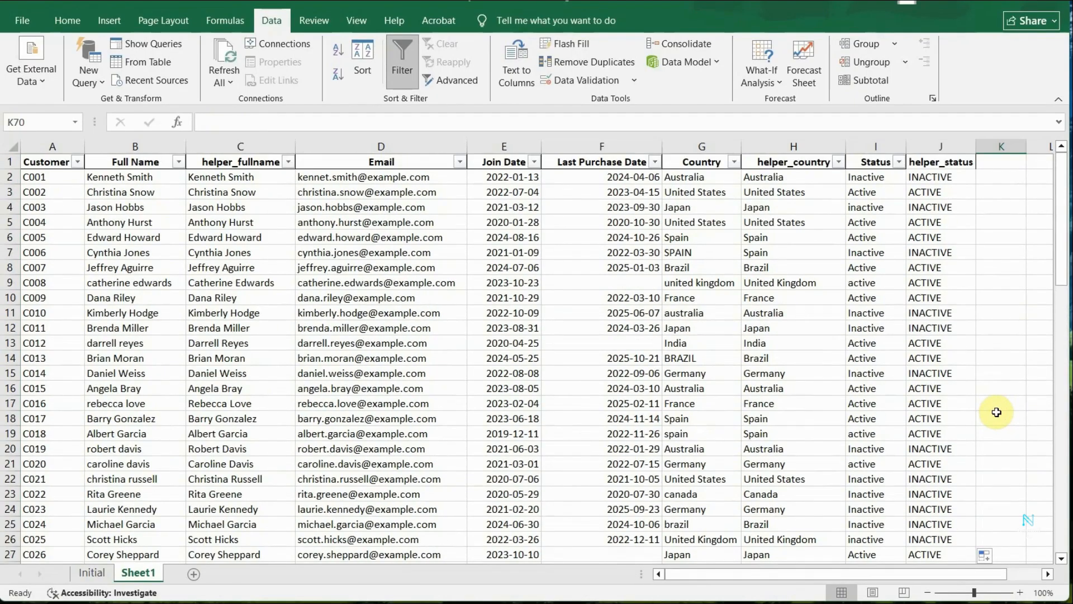
Enter the formula =LOWER(J2) in cell K3, beside the helper_status column, to demonstrate lowercase conversion.
{"action": "left_click", "coordinate": [1001, 191]}
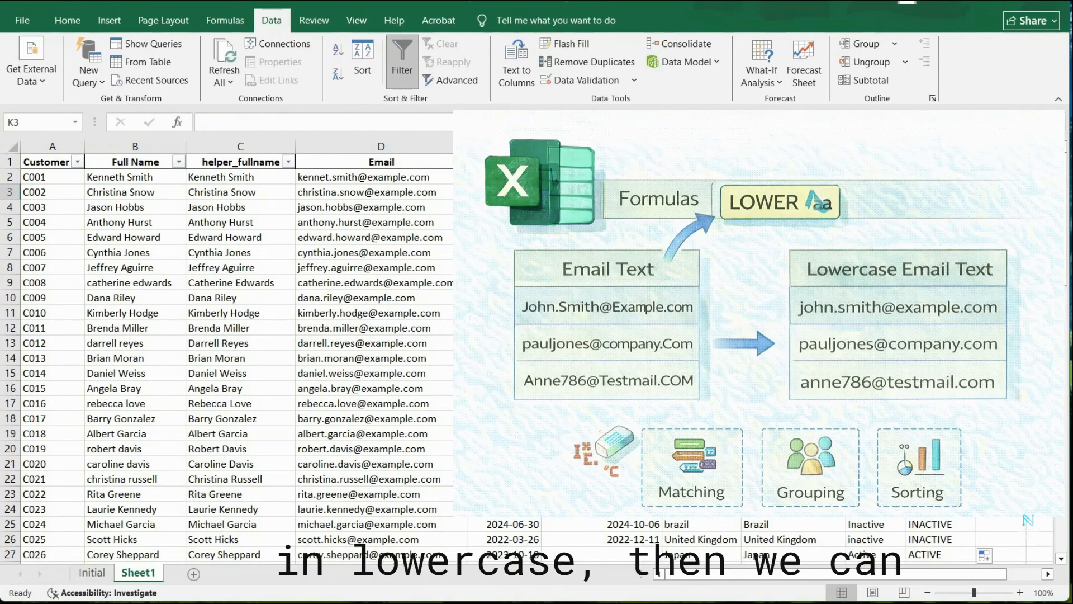
{"action": "type", "text": "="}
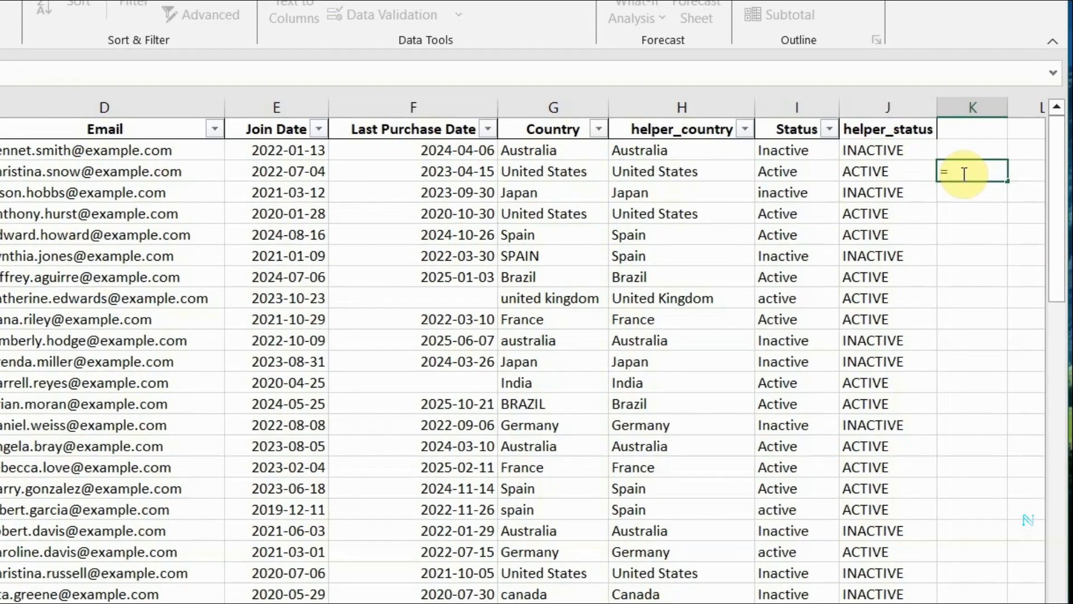
{"action": "type", "text": "LOWER("}
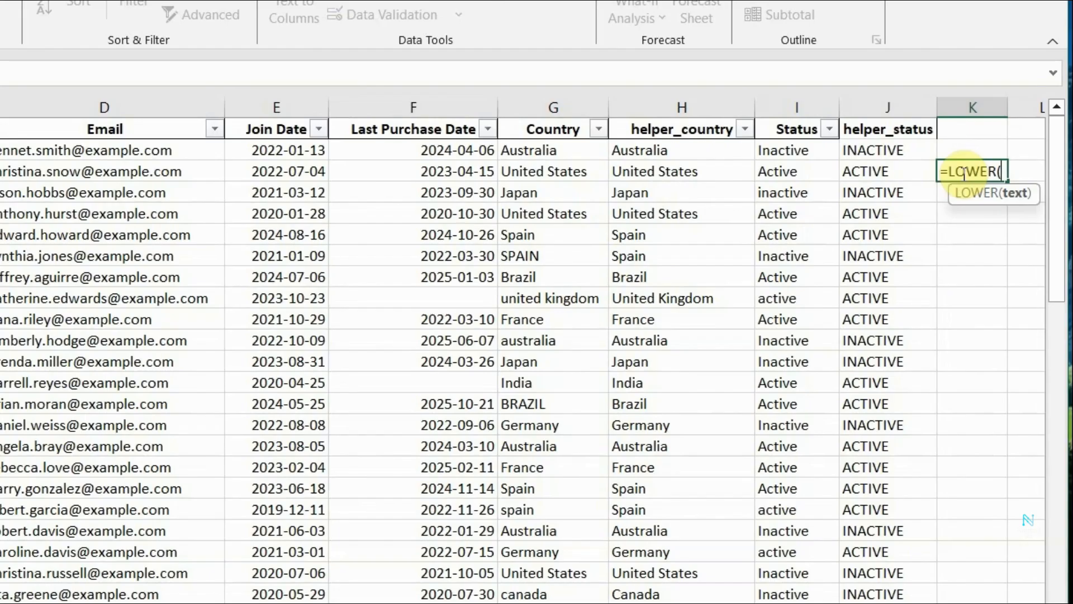
{"action": "type", "text": "J2"}
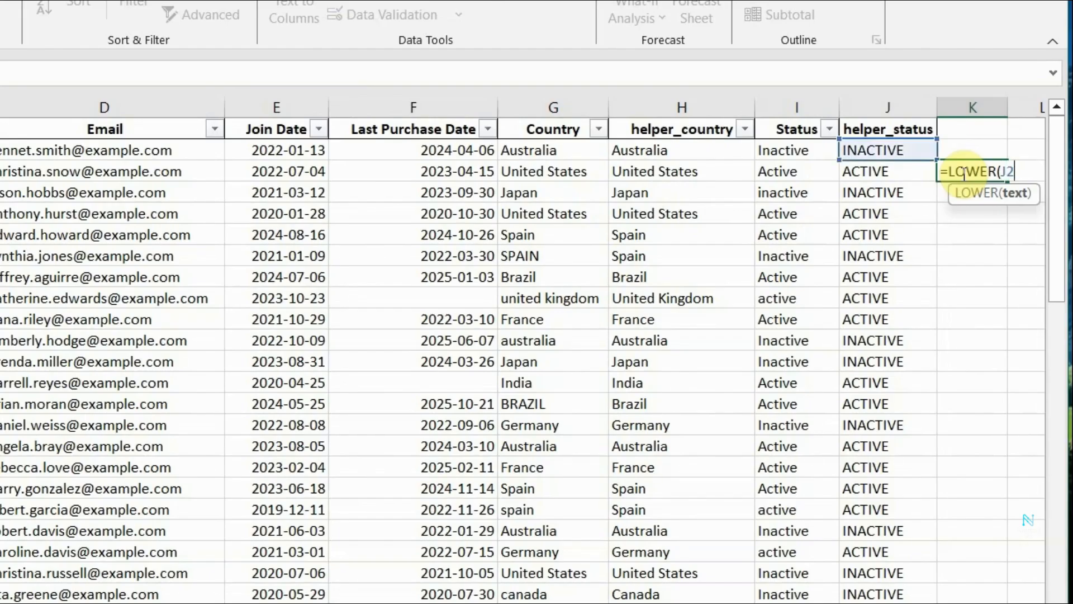
{"action": "type", "text": ")"}
{"action": "key", "text": "Return"}
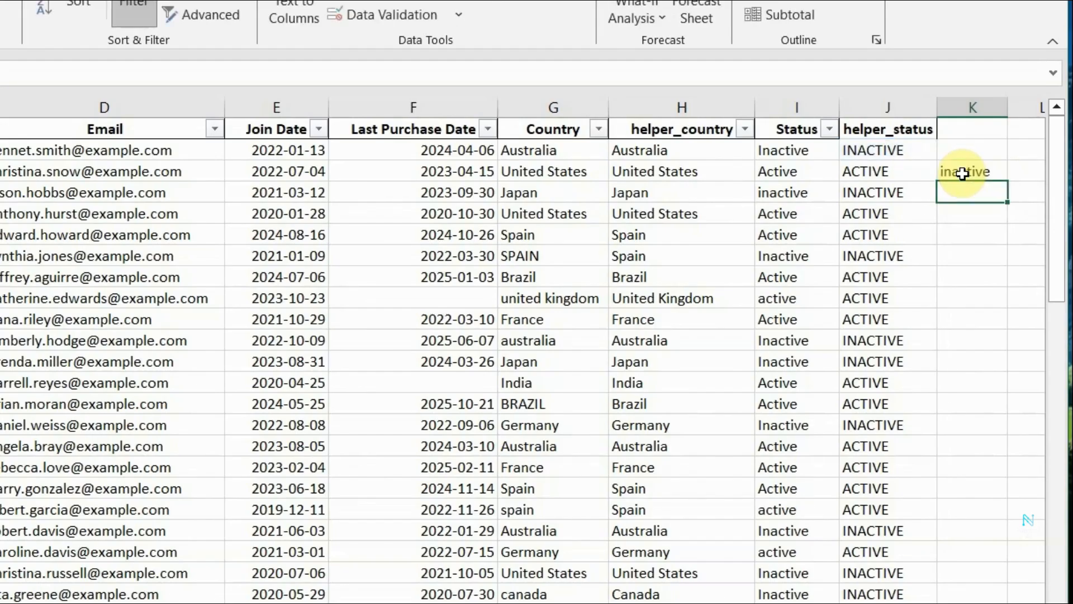
Examine the Email column through its rows to check whether any address contains mixed-case text.
{"action": "left_click", "coordinate": [44, 301]}
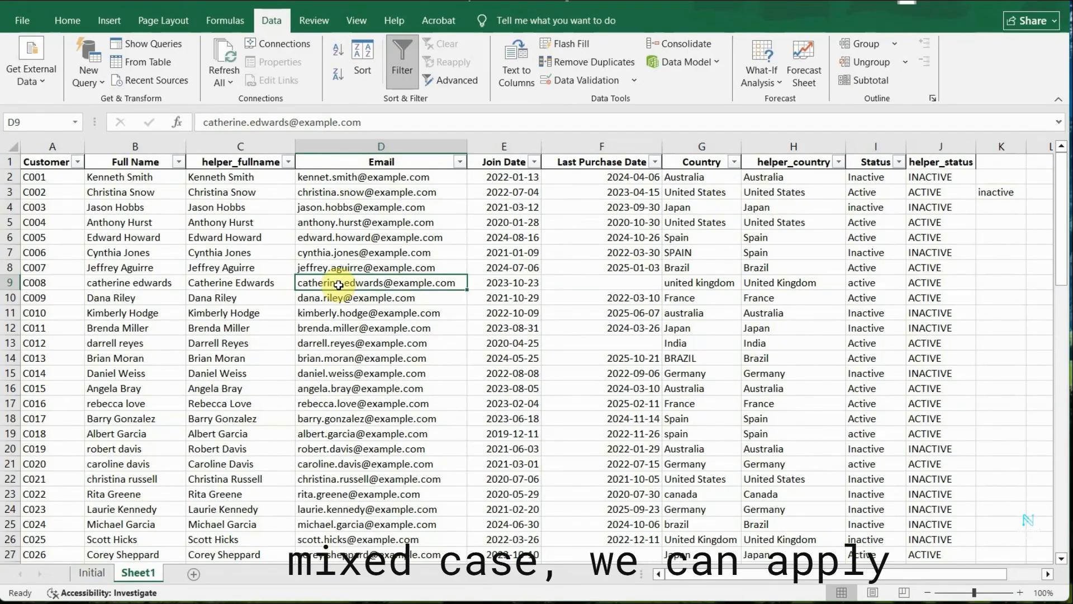
{"action": "left_click", "coordinate": [366, 389]}
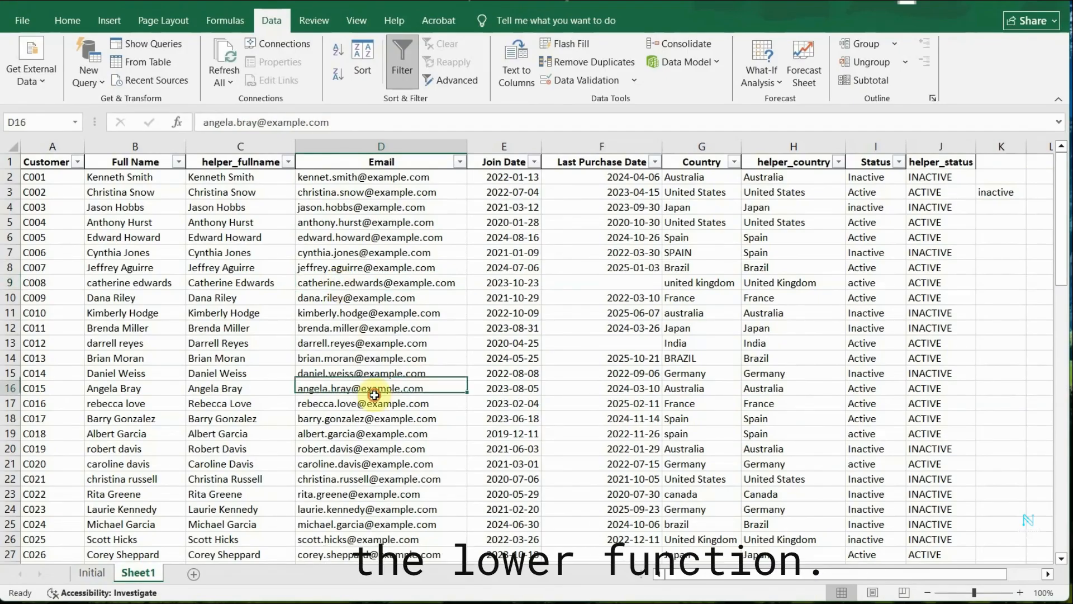
{"action": "scroll", "coordinate": [365, 453], "scroll_direction": "down", "scroll_amount": 4}
{"action": "scroll", "coordinate": [365, 453], "scroll_direction": "up", "scroll_amount": 4}
{"action": "left_click", "coordinate": [313, 191]}
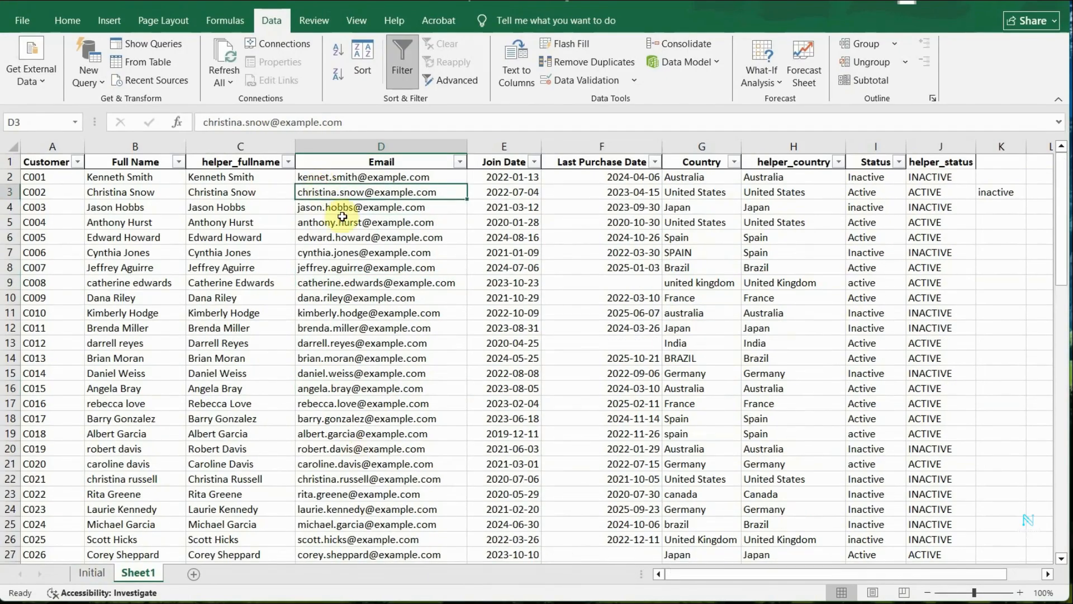
{"action": "left_click", "coordinate": [326, 251]}
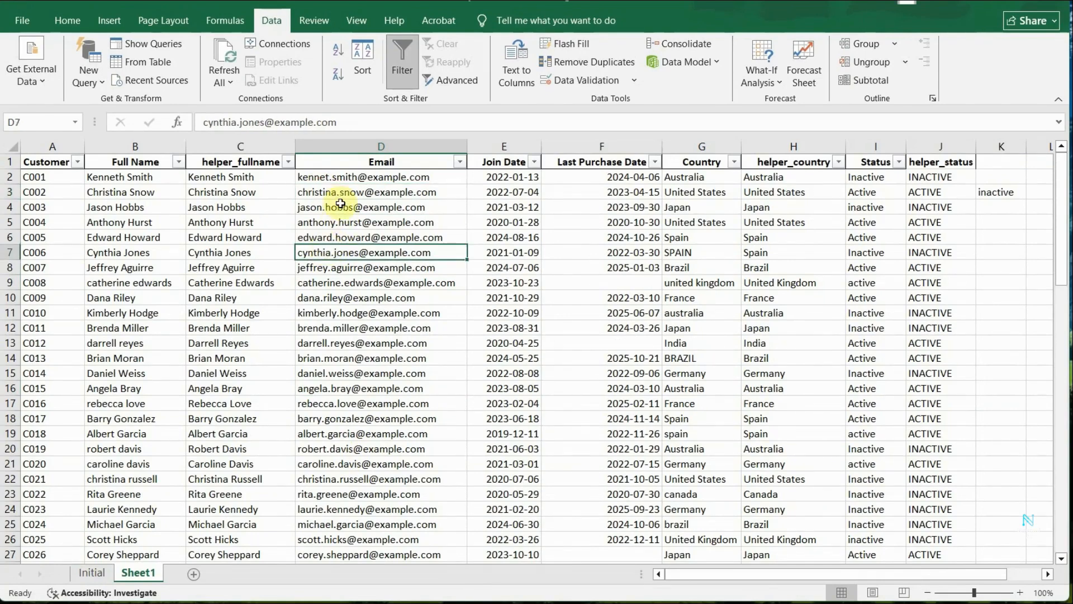
{"action": "left_click", "coordinate": [340, 180]}
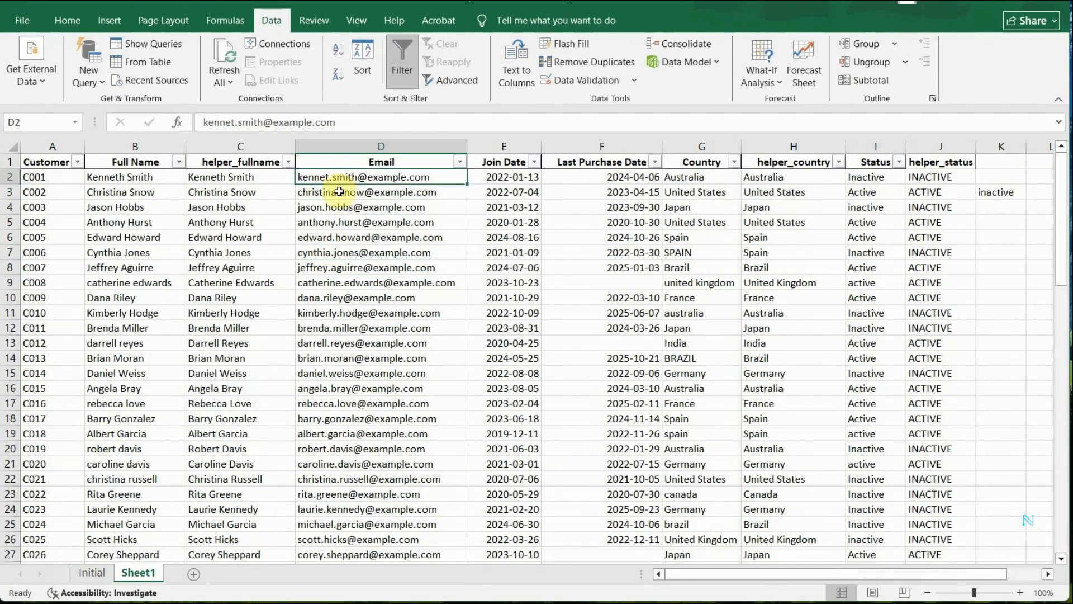
{"action": "left_click", "coordinate": [339, 331]}
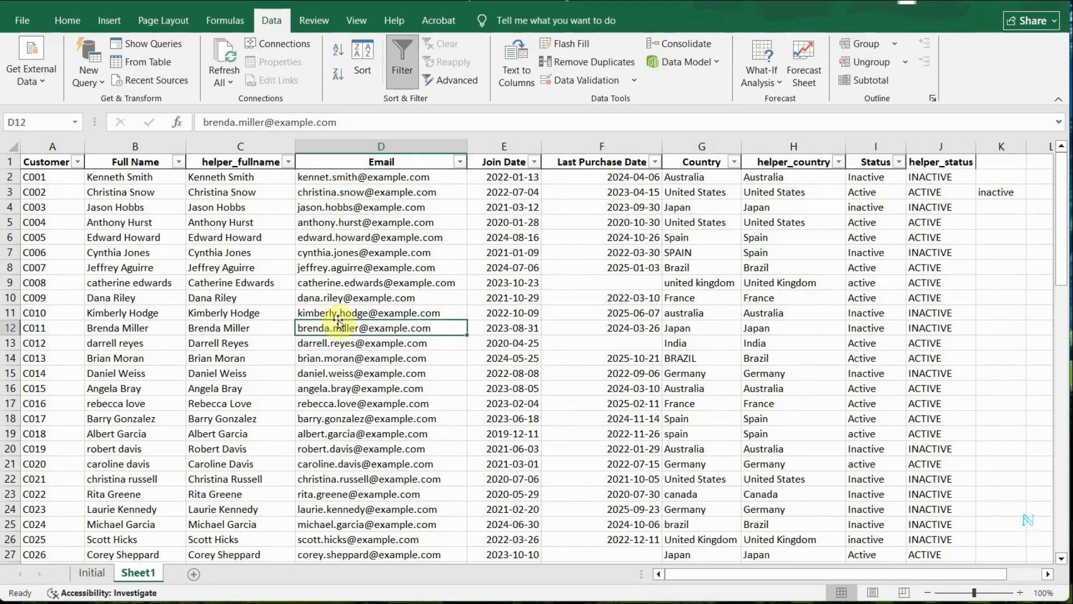
{"action": "scroll", "coordinate": [336, 363], "scroll_direction": "down", "scroll_amount": 10}
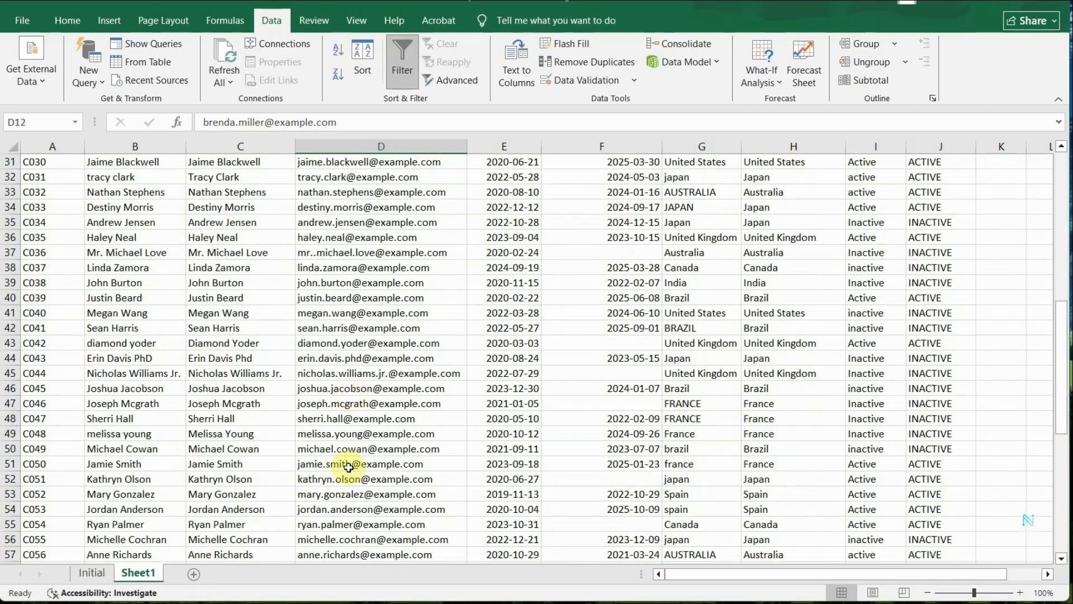
{"action": "left_click", "coordinate": [331, 503]}
{"action": "scroll", "coordinate": [311, 506], "scroll_direction": "up", "scroll_amount": 5}
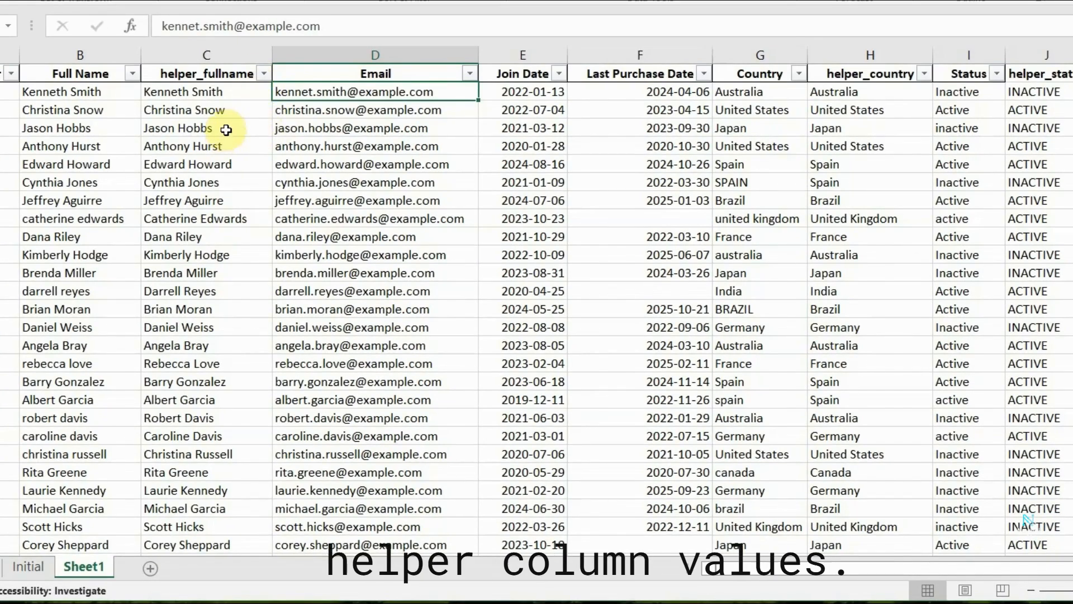
Copy the helper_fullname values from C2 down to the last customer row.
{"action": "left_click", "coordinate": [227, 92]}
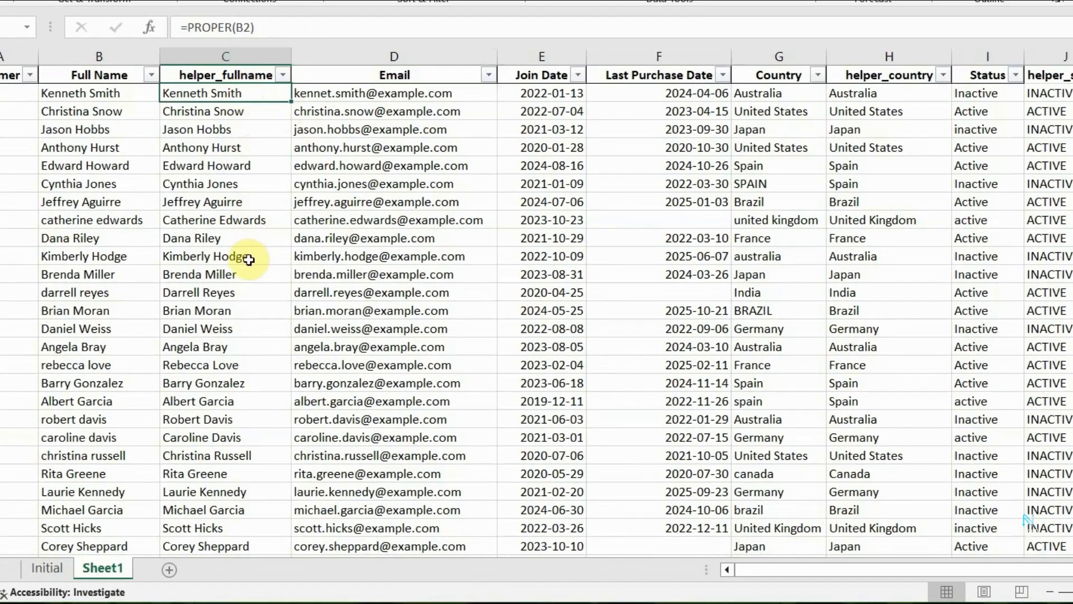
{"action": "scroll", "coordinate": [246, 263], "scroll_direction": "down", "scroll_amount": 3}
{"action": "scroll", "coordinate": [227, 324], "scroll_direction": "down", "scroll_amount": 15}
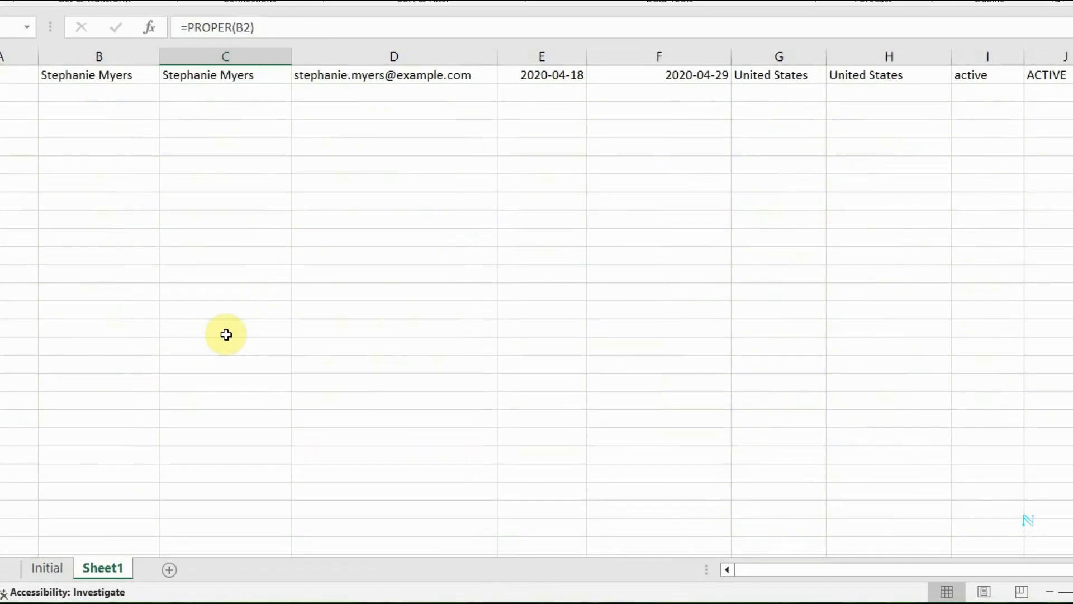
{"action": "scroll", "coordinate": [225, 336], "scroll_direction": "up", "scroll_amount": 2}
{"action": "left_click", "coordinate": [231, 185], "text": "shift"}
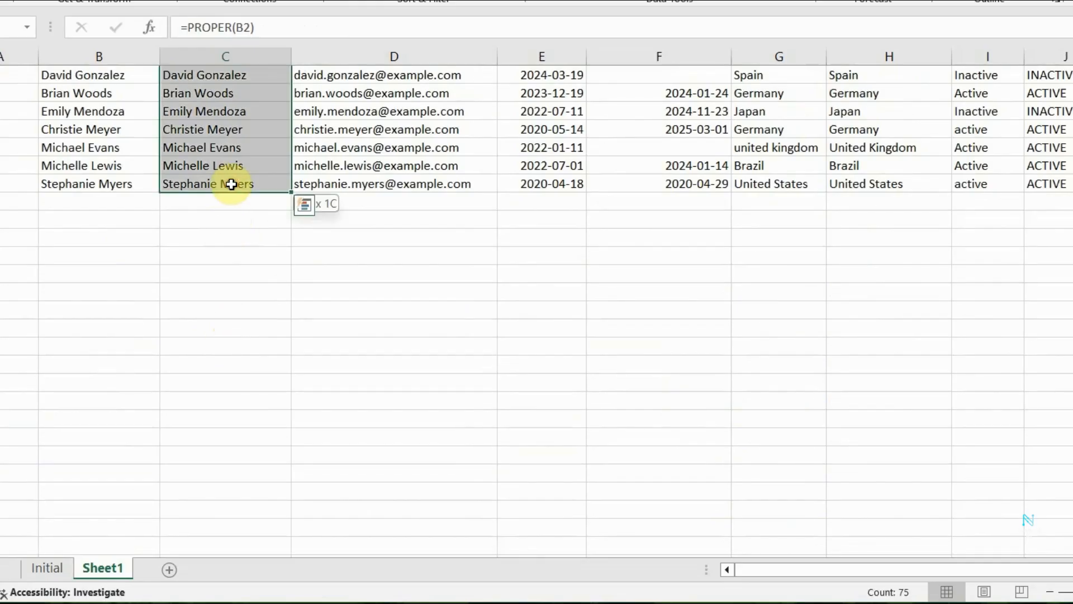
{"action": "right_click", "coordinate": [232, 184]}
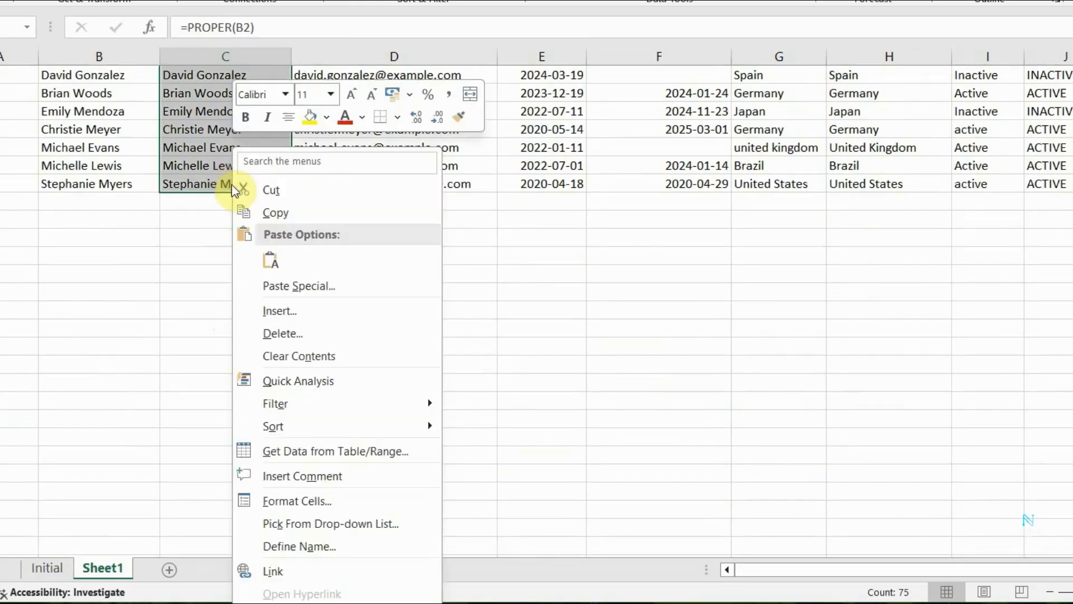
{"action": "left_click", "coordinate": [278, 211]}
Paste the copied names as values only over the Full Name column, from B2 to the last customer row.
{"action": "scroll", "coordinate": [282, 209], "scroll_direction": "up", "scroll_amount": 5}
{"action": "scroll", "coordinate": [282, 210], "scroll_direction": "up", "scroll_amount": 7}
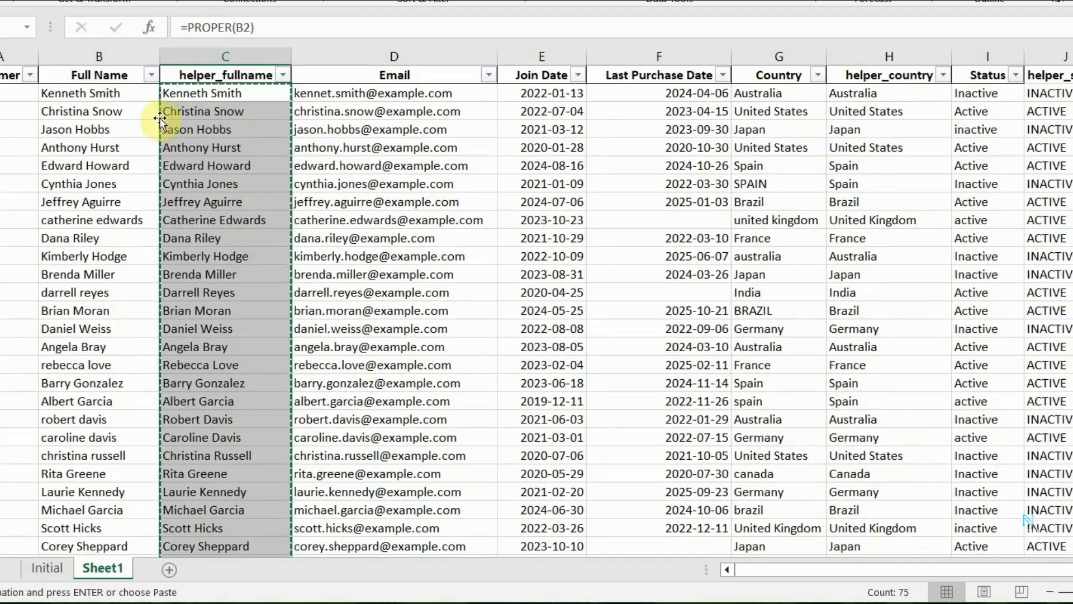
{"action": "left_click", "coordinate": [128, 96]}
{"action": "scroll", "coordinate": [126, 263], "scroll_direction": "down", "scroll_amount": 20}
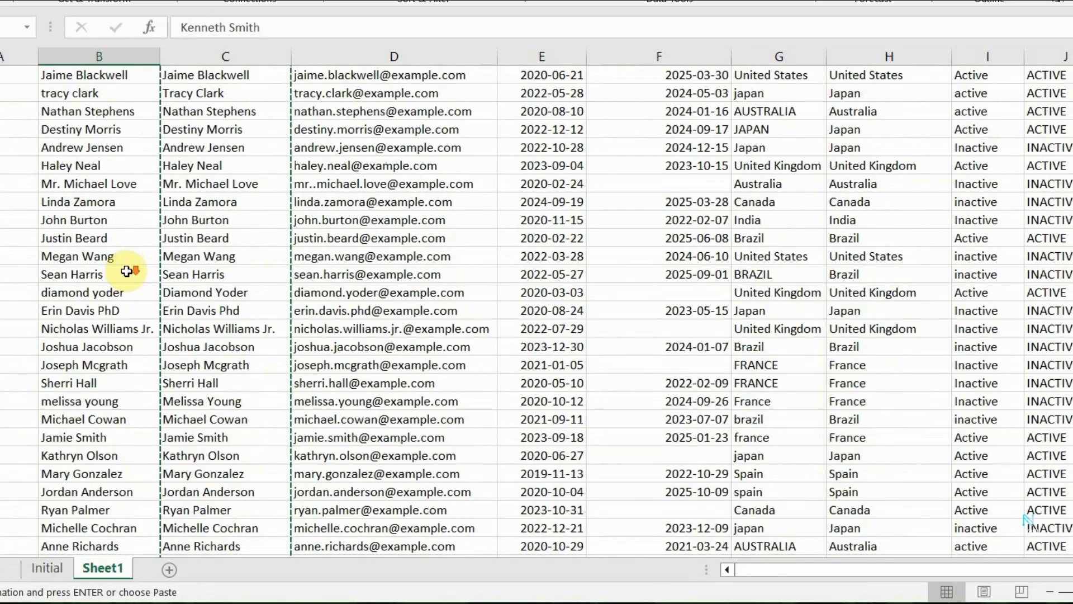
{"action": "scroll", "coordinate": [125, 278], "scroll_direction": "up", "scroll_amount": 5}
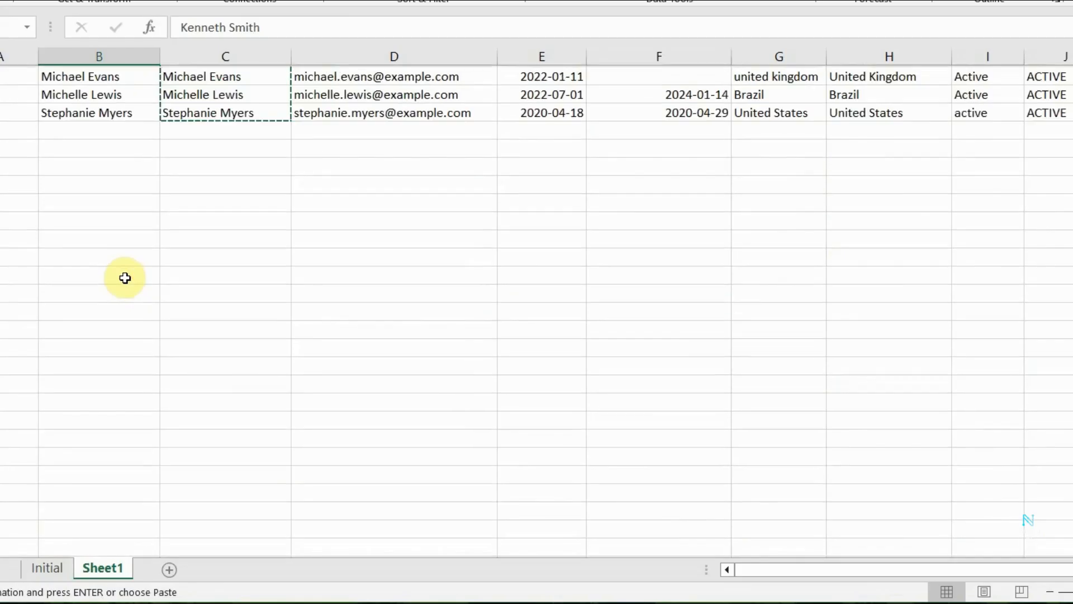
{"action": "left_click", "coordinate": [104, 129], "text": "shift"}
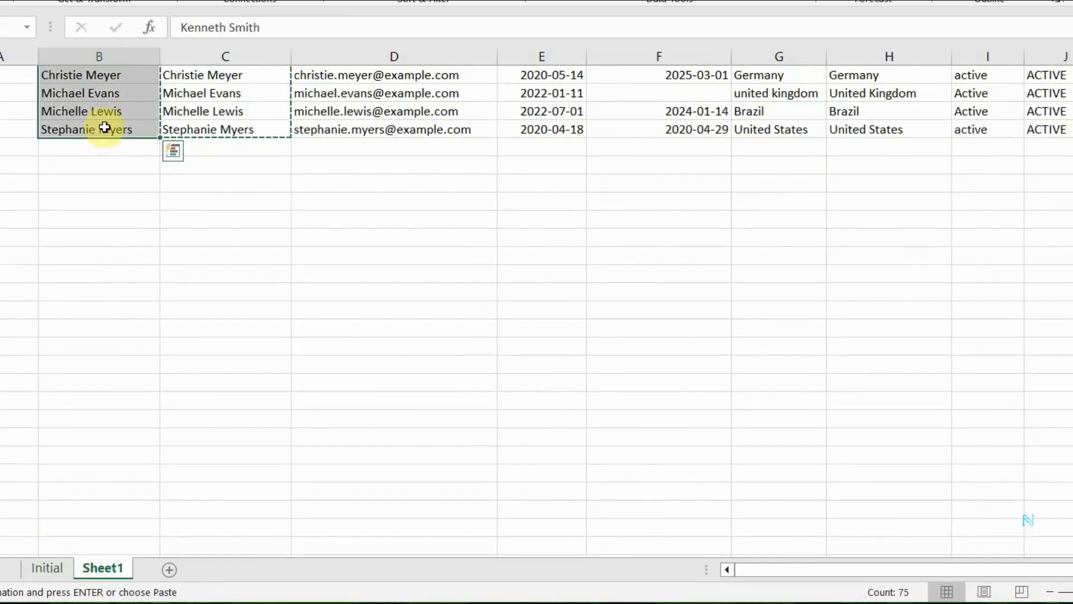
{"action": "right_click", "coordinate": [118, 96]}
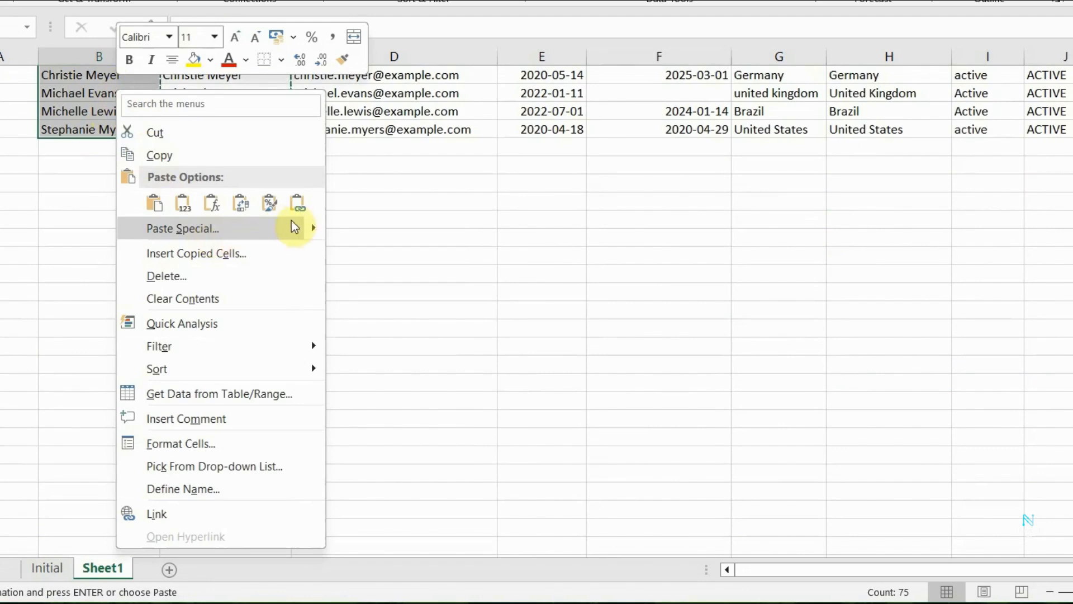
{"action": "mouse_move", "coordinate": [312, 227]}
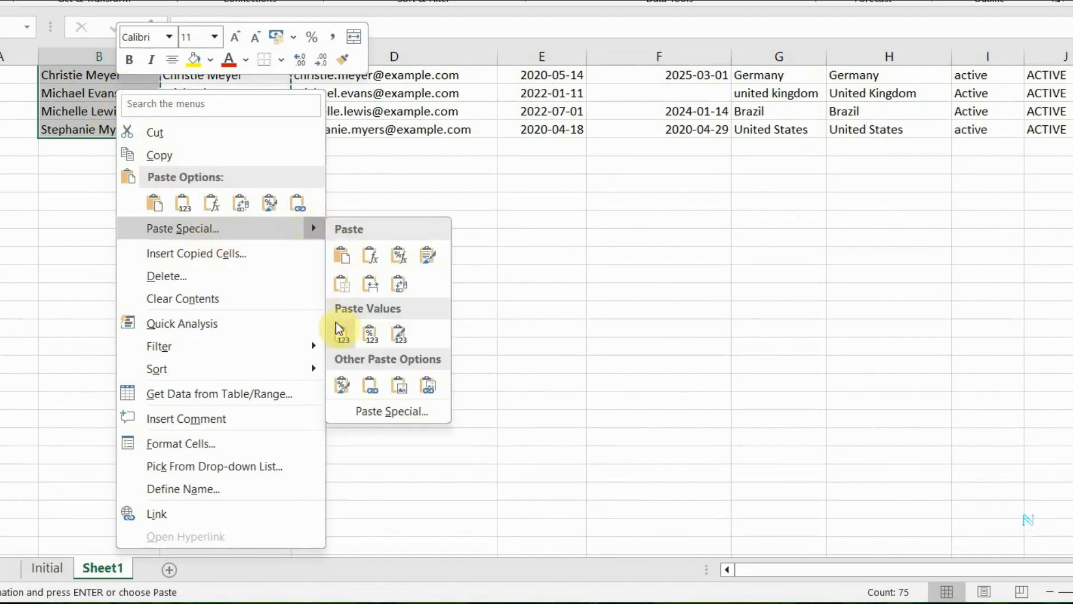
{"action": "left_click", "coordinate": [339, 337]}
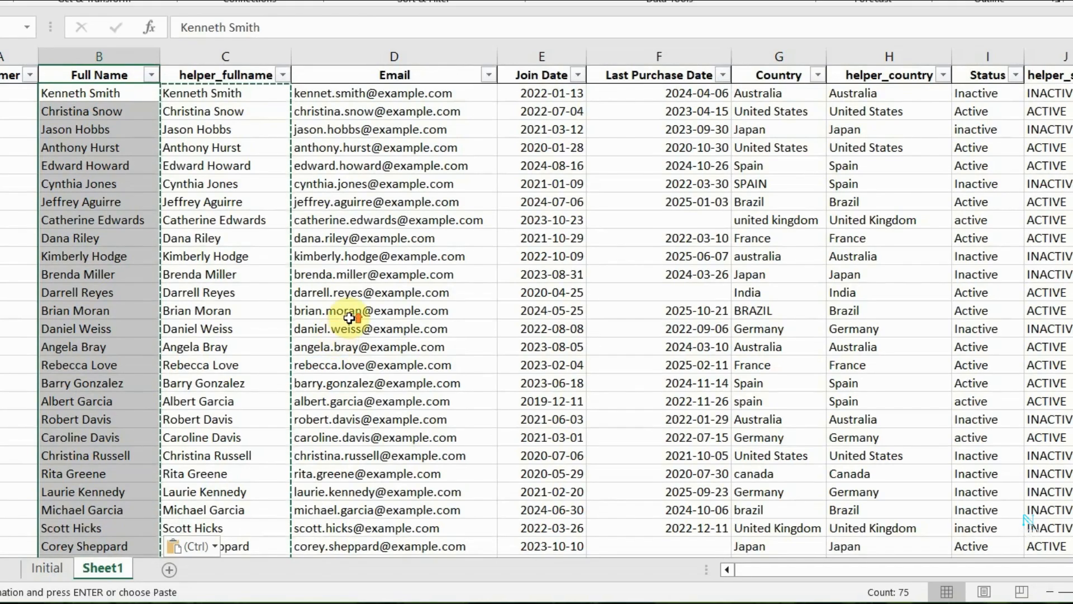
Delete the entire helper_fullname column from the sheet.
{"action": "left_click", "coordinate": [232, 56]}
{"action": "right_click", "coordinate": [235, 59]}
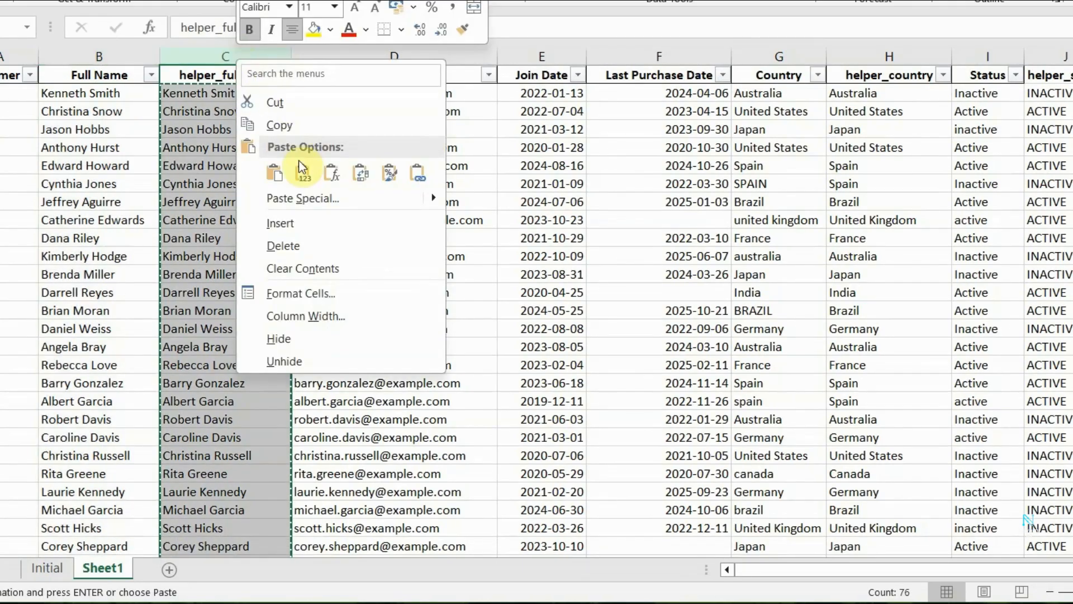
{"action": "left_click", "coordinate": [292, 247]}
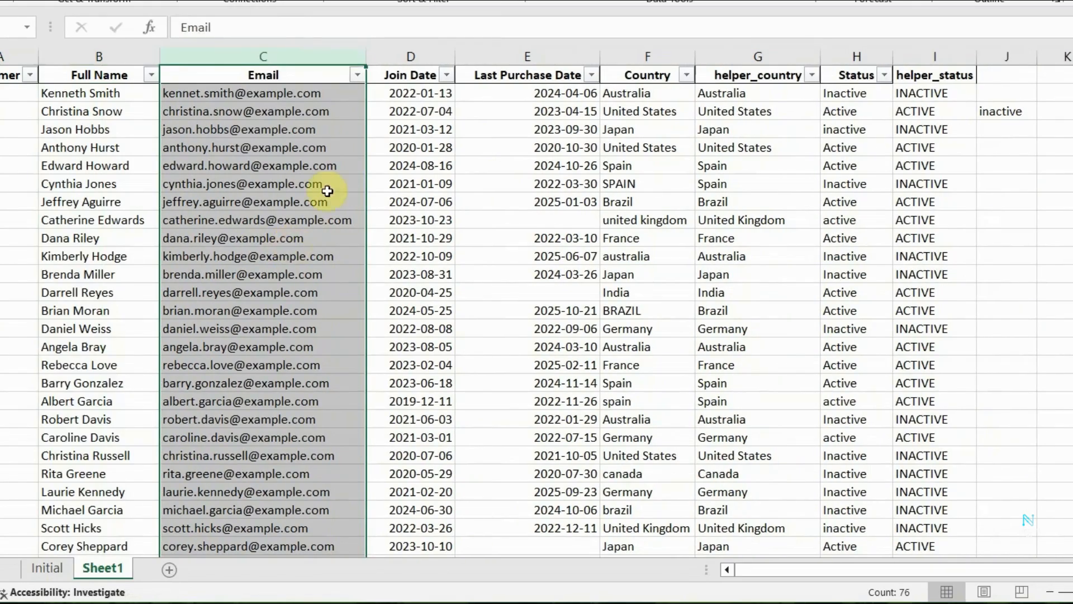
Copy the helper_country values from G2 down to the last customer row.
{"action": "left_click", "coordinate": [755, 93]}
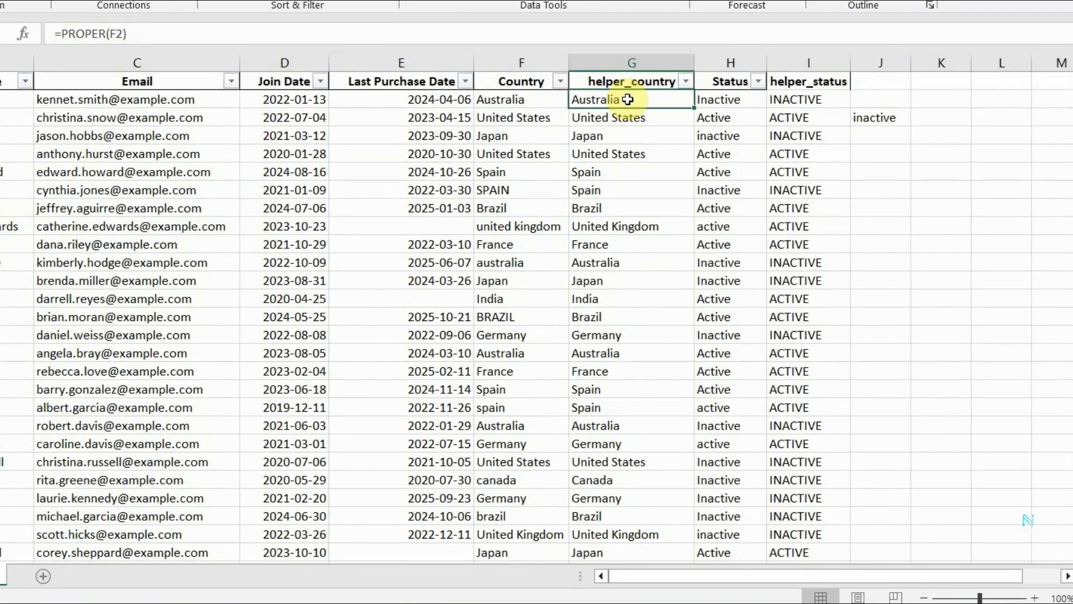
{"action": "key", "text": "shift+Down"}
{"action": "key", "text": "shift+Down"}
{"action": "key", "text": "shift+Down"}
{"action": "key", "text": "shift+Down"}
{"action": "key", "text": "shift+Down"}
{"action": "key", "text": "shift+Down"}
{"action": "key", "text": "shift+Down"}
{"action": "key", "text": "shift+Down"}
{"action": "key", "text": "shift+Down"}
{"action": "key", "text": "shift+Down"}
{"action": "key", "text": "shift+Down"}
{"action": "key", "text": "shift+Down"}
{"action": "key", "text": "shift+Down"}
{"action": "key", "text": "shift+Down"}
{"action": "key", "text": "shift+Down"}
{"action": "key", "text": "shift+Down"}
{"action": "key", "text": "shift+Down"}
{"action": "key", "text": "shift+Down"}
{"action": "key", "text": "shift+Down"}
{"action": "key", "text": "shift+Down"}
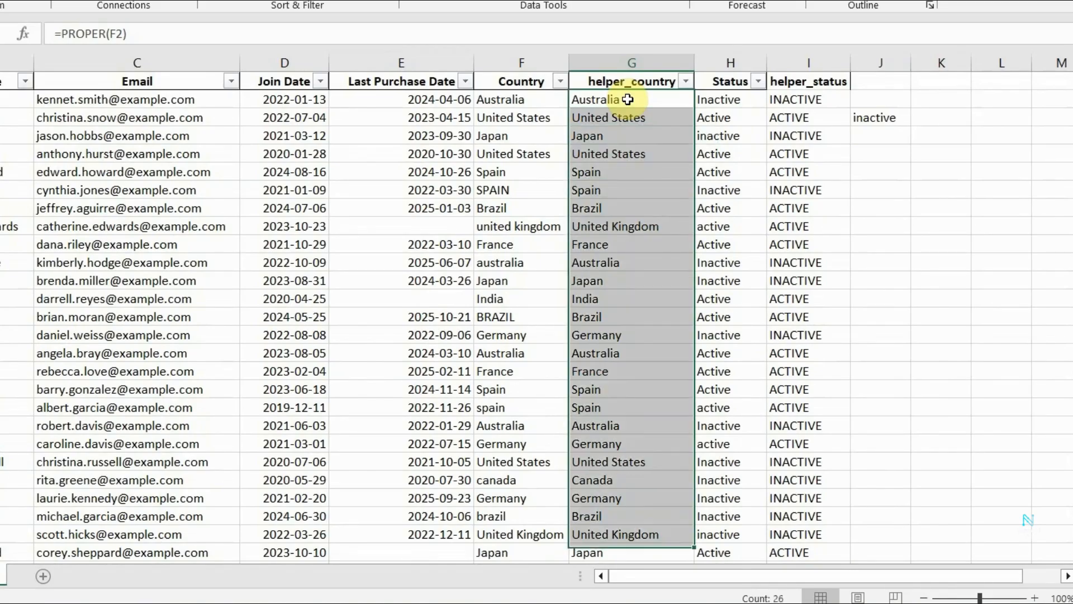
{"action": "key", "text": "shift+Down"}
{"action": "key", "text": "shift+Down"}
{"action": "key", "text": "shift+Down"}
{"action": "key", "text": "shift+Down"}
{"action": "key", "text": "shift+Down"}
{"action": "key", "text": "shift+Down"}
{"action": "key", "text": "shift+Down"}
{"action": "key", "text": "shift+Down"}
{"action": "key", "text": "shift+Down"}
{"action": "key", "text": "shift+Down"}
{"action": "key", "text": "shift+Down"}
{"action": "key", "text": "shift+Down"}
{"action": "key", "text": "shift+Down"}
{"action": "key", "text": "shift+Down"}
{"action": "key", "text": "shift+Down"}
{"action": "key", "text": "shift+Down"}
{"action": "key", "text": "shift+Down"}
{"action": "key", "text": "shift+Down"}
{"action": "key", "text": "shift+Down"}
{"action": "key", "text": "shift+Down"}
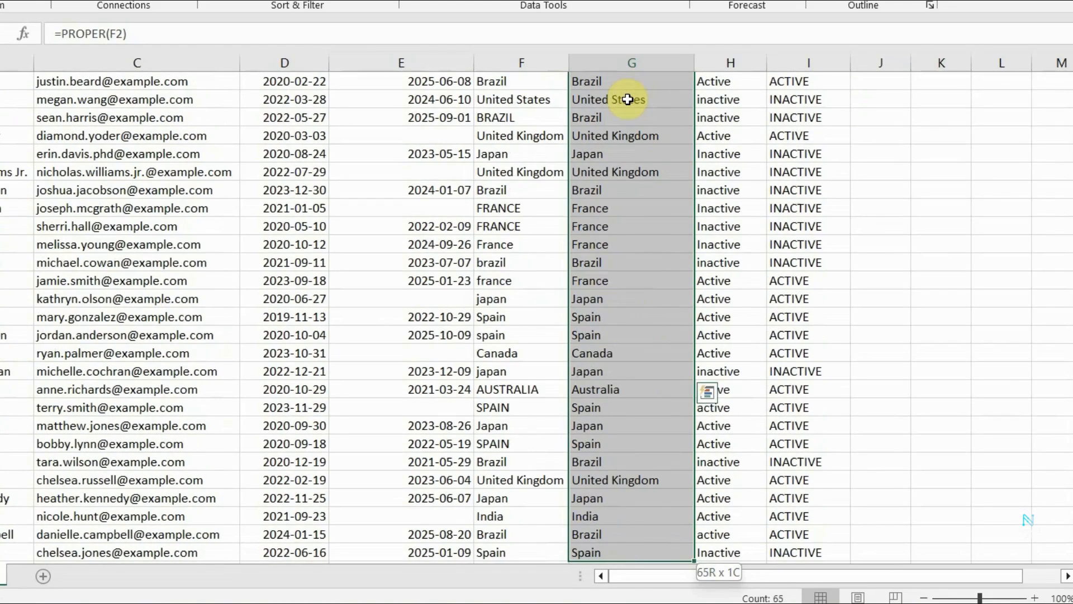
{"action": "key", "text": "shift+Down"}
{"action": "key", "text": "shift+Down"}
{"action": "key", "text": "shift+Down"}
{"action": "key", "text": "shift+Down"}
{"action": "key", "text": "shift+Down"}
{"action": "key", "text": "shift+Down"}
{"action": "key", "text": "shift+Down"}
{"action": "key", "text": "shift+Down"}
{"action": "key", "text": "shift+Down"}
{"action": "key", "text": "shift+Down"}
{"action": "key", "text": "shift+Down"}
{"action": "key", "text": "shift+Down"}
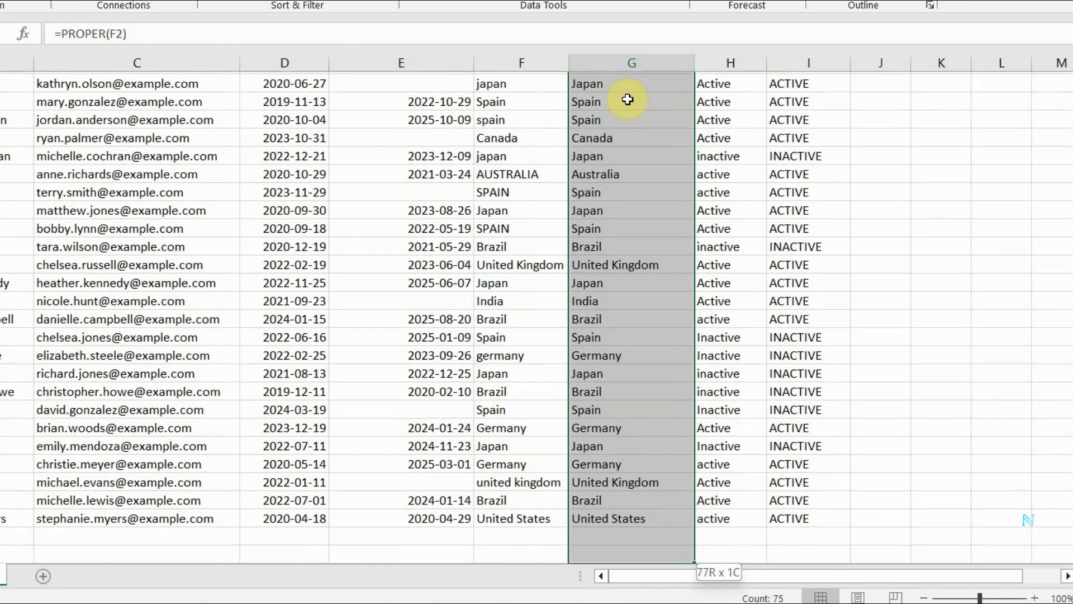
{"action": "key", "text": "shift+Up"}
{"action": "key", "text": "shift+Up"}
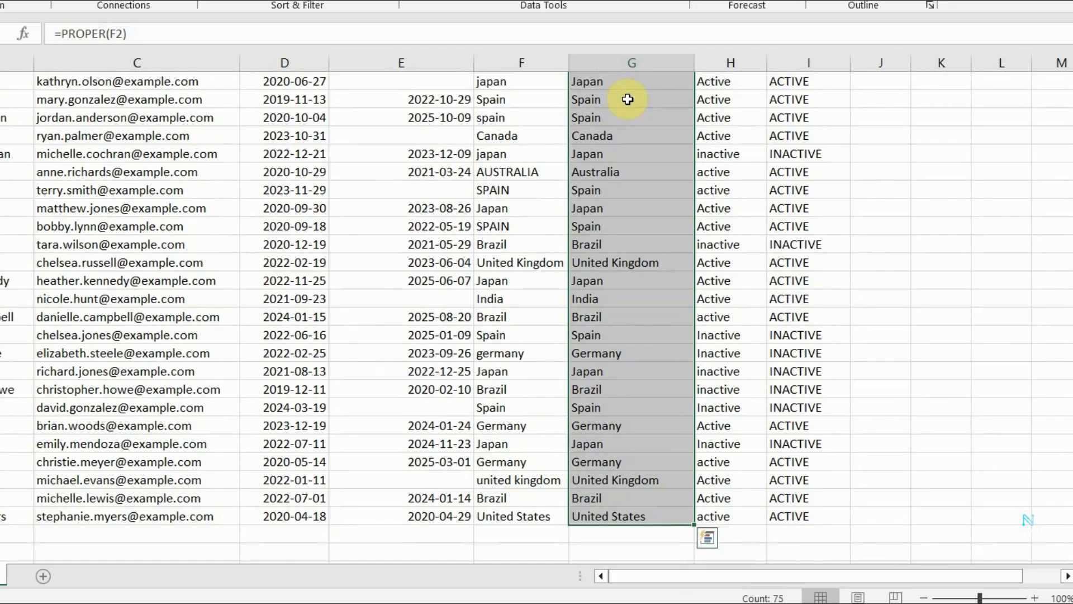
{"action": "key", "text": "ctrl+c"}
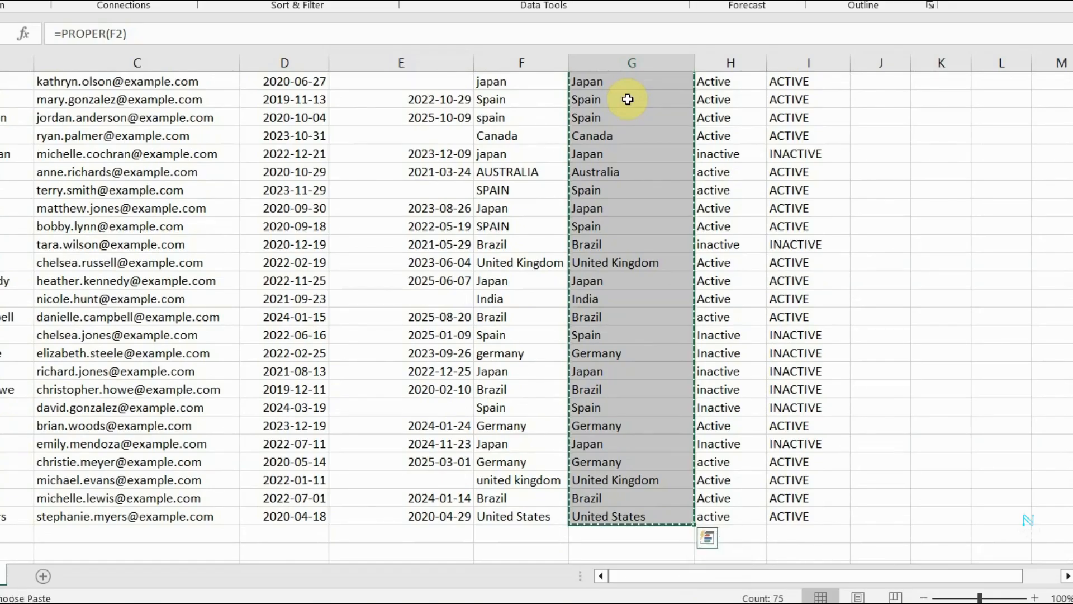
Paste the copied countries as values only over the Country column, from F2 to the last customer row.
{"action": "left_click", "coordinate": [530, 516]}
{"action": "scroll", "coordinate": [539, 418], "scroll_direction": "up", "scroll_amount": 1}
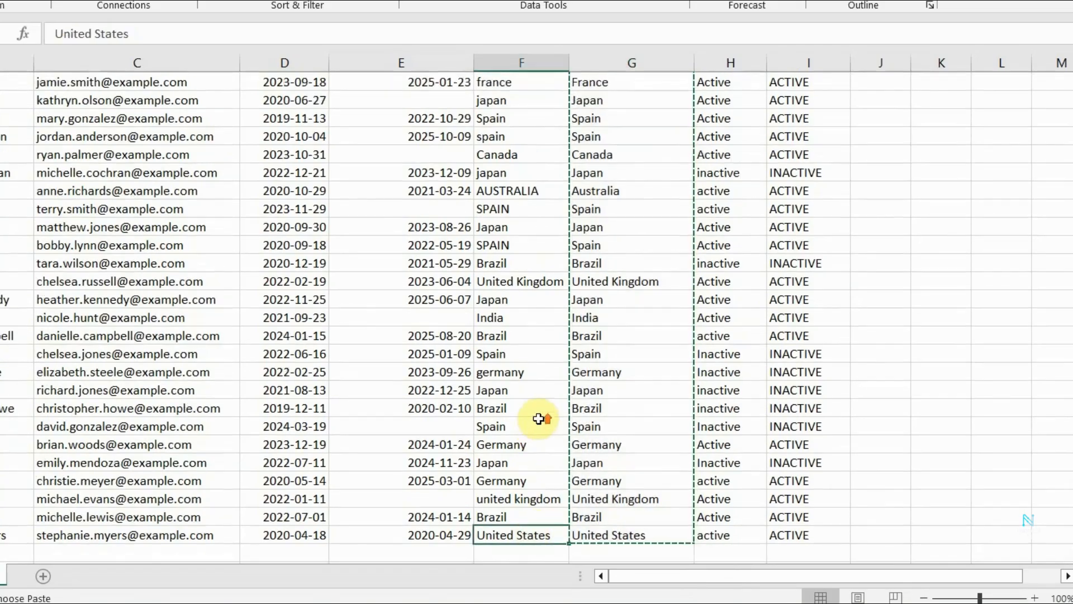
{"action": "scroll", "coordinate": [539, 418], "scroll_direction": "up", "scroll_amount": 15}
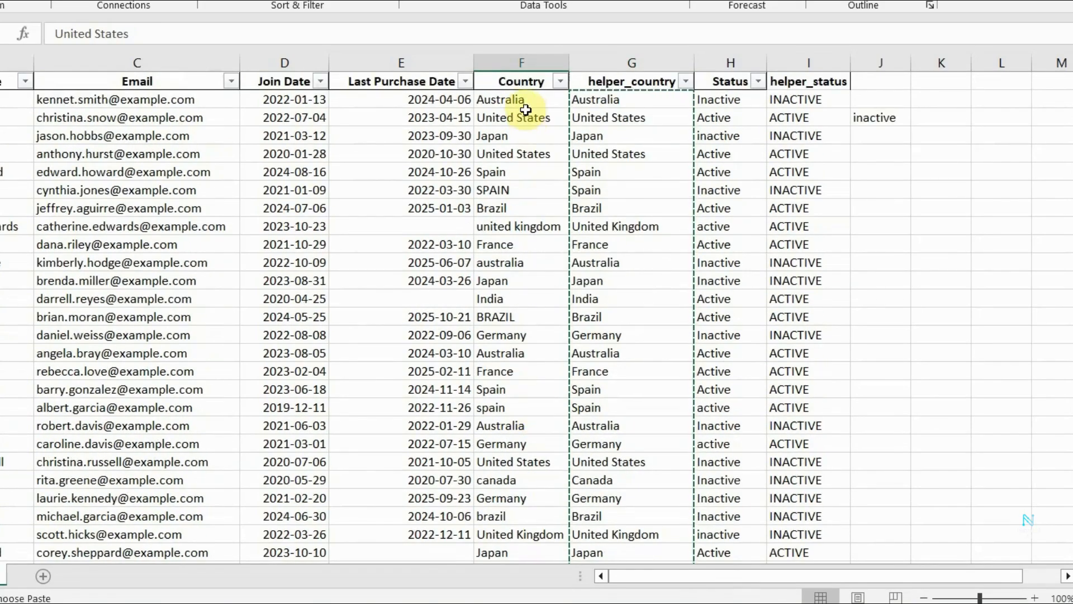
{"action": "key", "text": "ctrl+space"}
{"action": "right_click", "coordinate": [529, 134]}
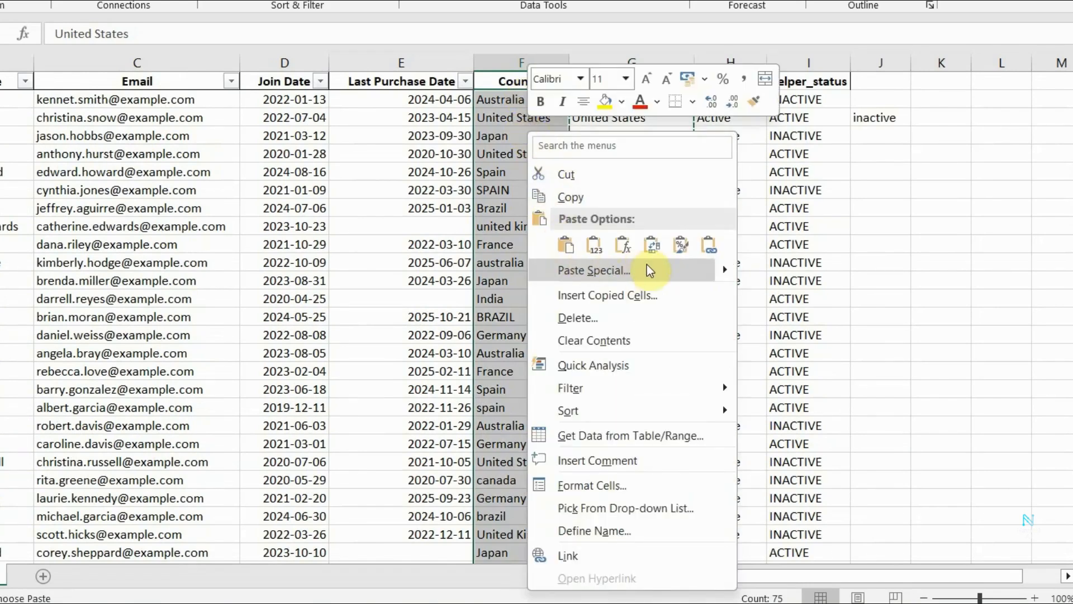
{"action": "mouse_move", "coordinate": [707, 281]}
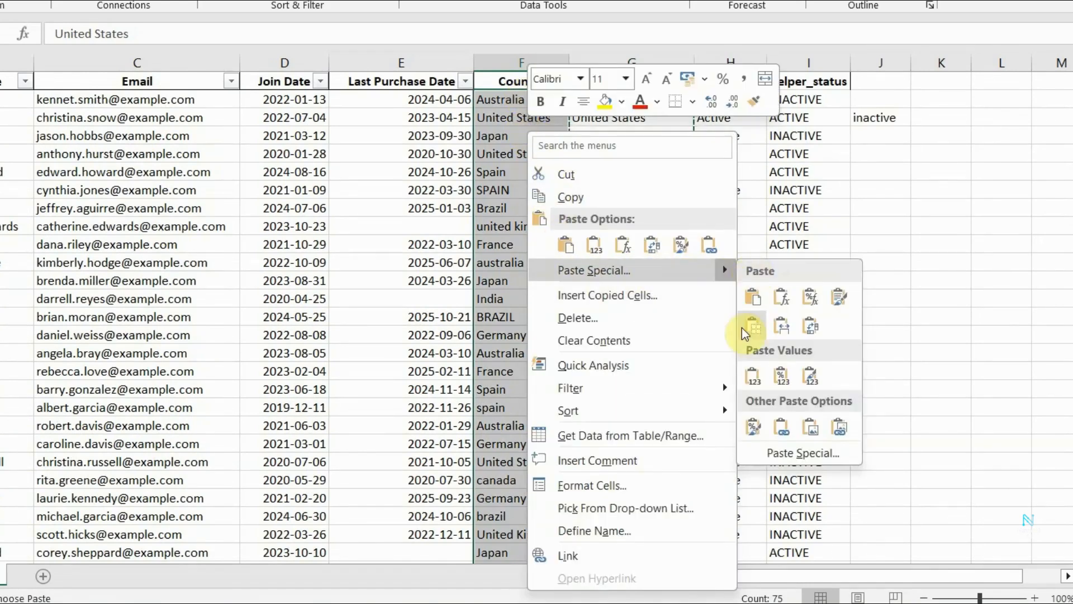
{"action": "left_click", "coordinate": [746, 374]}
{"action": "scroll", "coordinate": [746, 367], "scroll_direction": "down", "scroll_amount": 20}
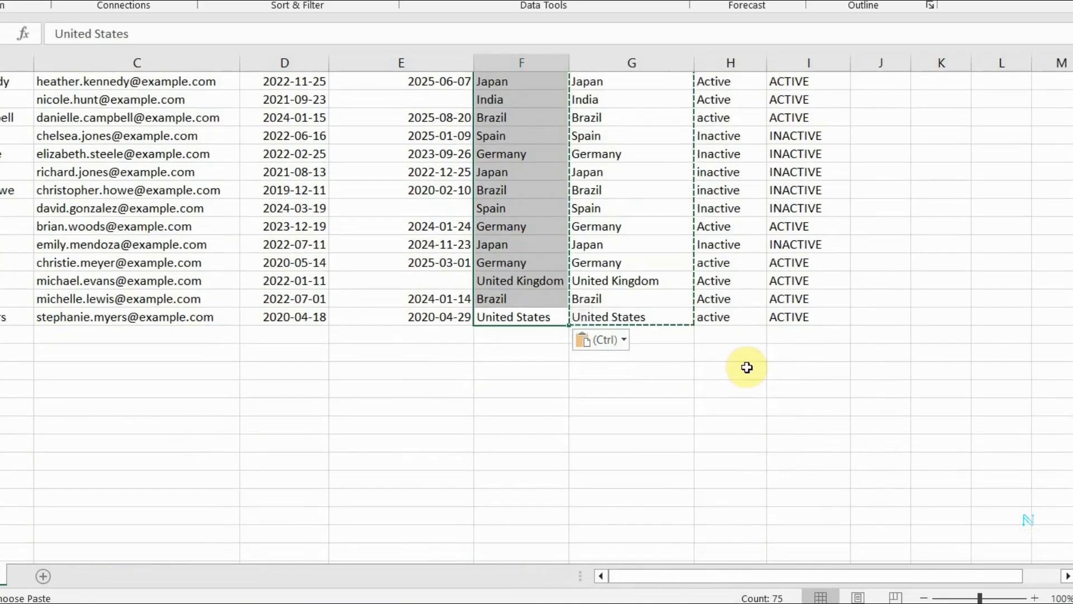
{"action": "left_click", "coordinate": [665, 315]}
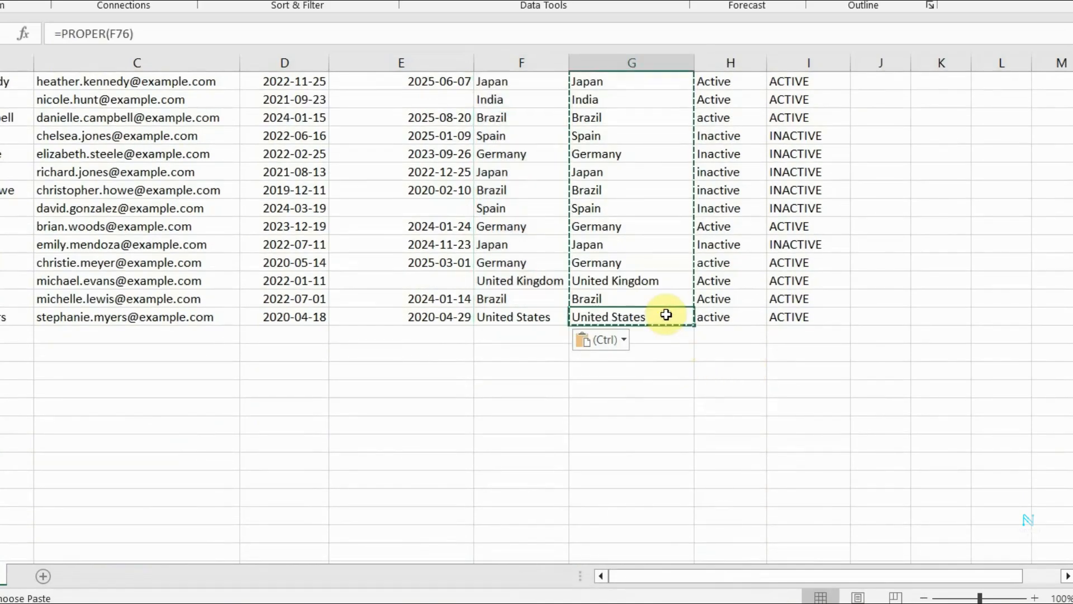
{"action": "left_click", "coordinate": [641, 65]}
{"action": "scroll", "coordinate": [642, 65], "scroll_direction": "up", "scroll_amount": 20}
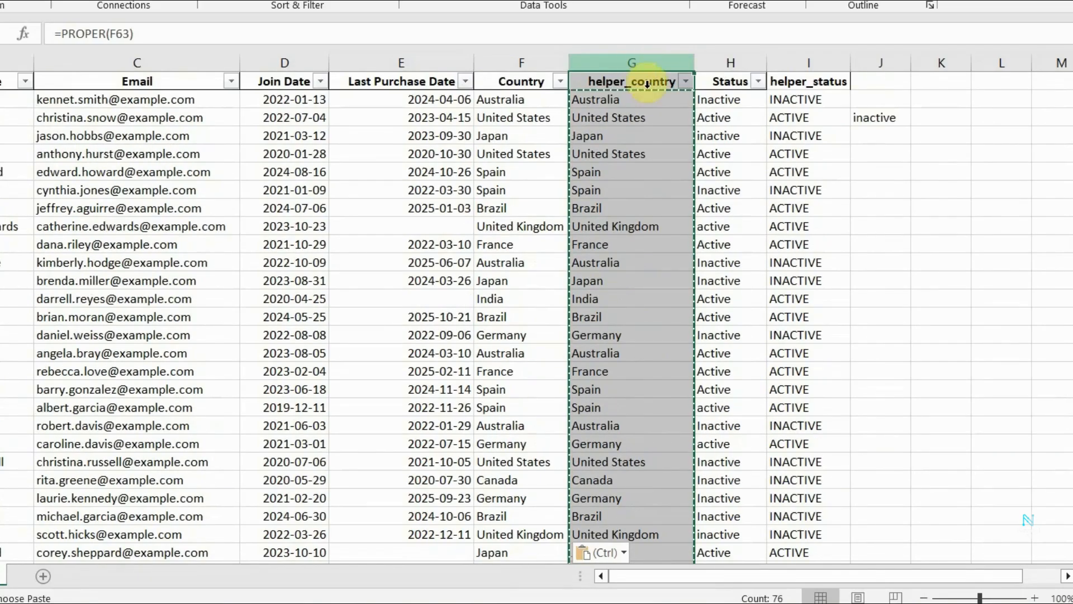
Freeze the top row so the column headers stay in view, and check it through the rows.
{"action": "left_click", "coordinate": [1, 82]}
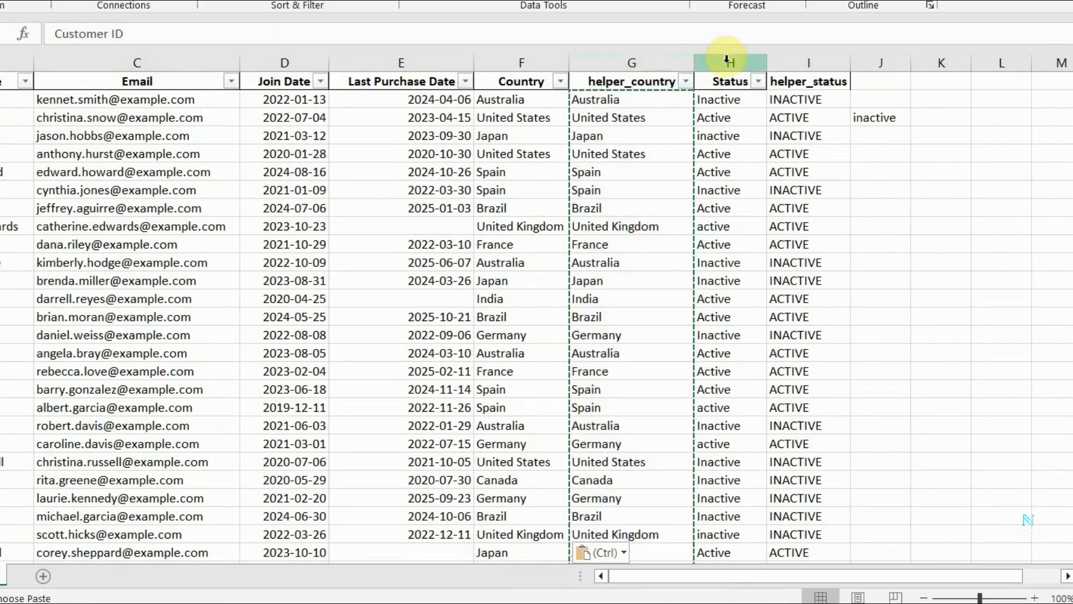
{"action": "left_click", "coordinate": [812, 85], "text": "shift"}
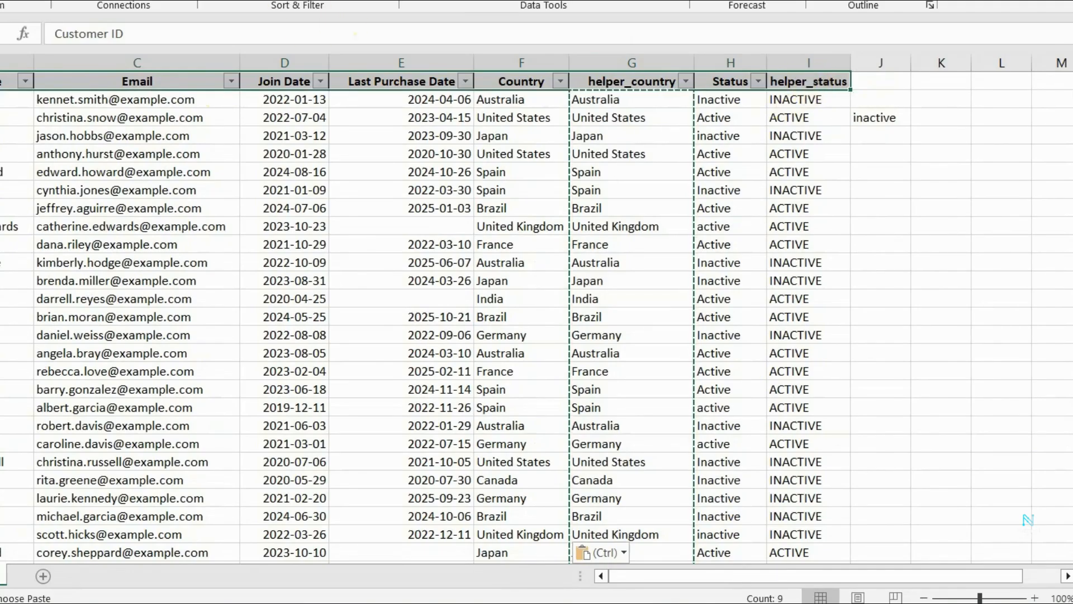
{"action": "key", "text": "alt+w"}
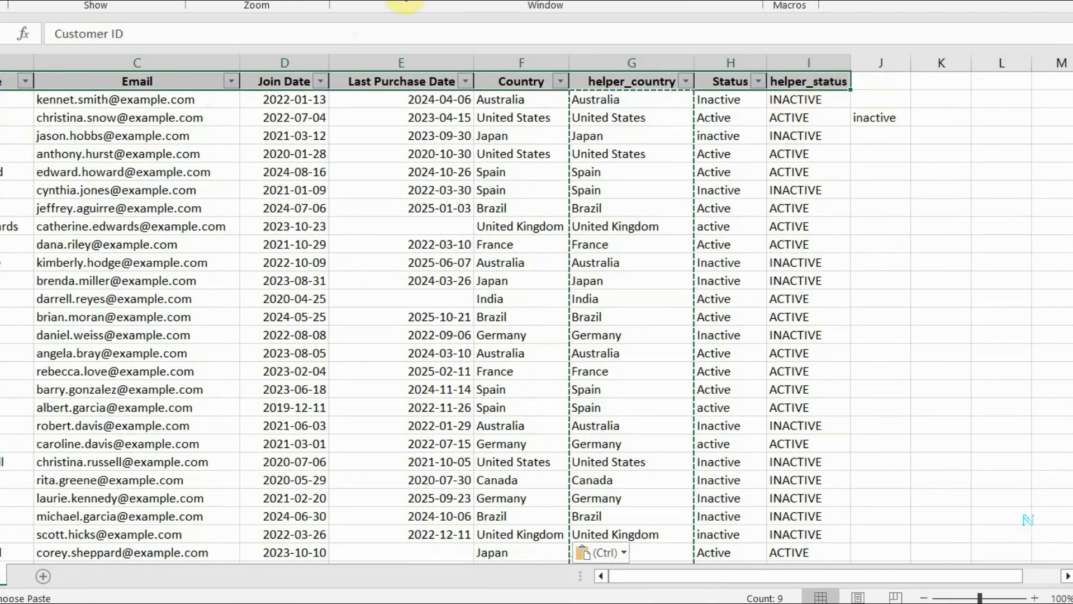
{"action": "left_click", "coordinate": [450, 3]}
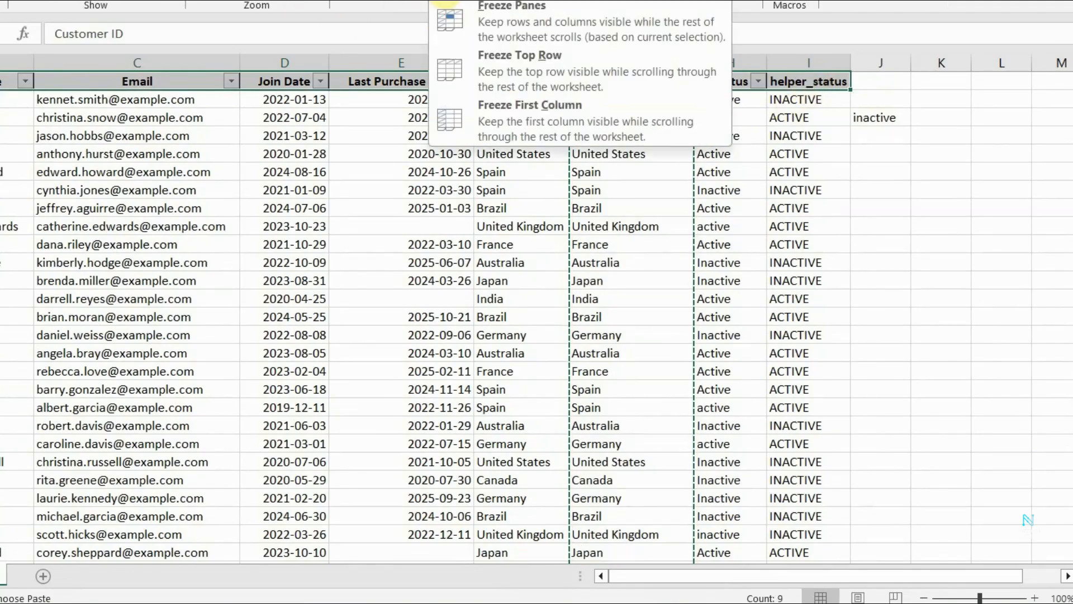
{"action": "left_click", "coordinate": [542, 60]}
{"action": "left_click", "coordinate": [726, 115]}
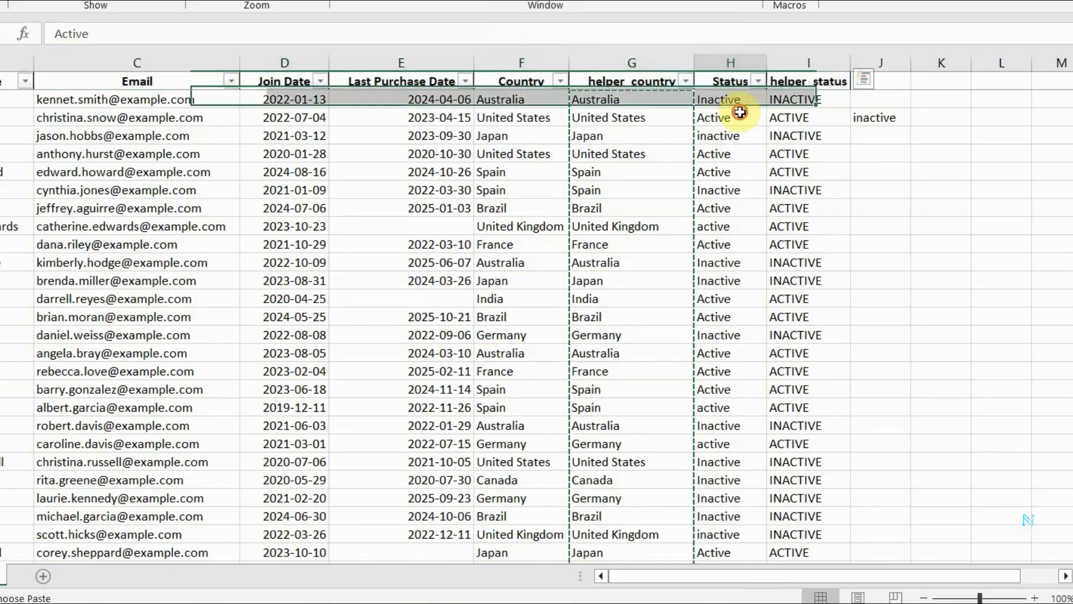
{"action": "scroll", "coordinate": [741, 212], "scroll_direction": "down", "scroll_amount": 10}
{"action": "scroll", "coordinate": [741, 214], "scroll_direction": "down", "scroll_amount": 3}
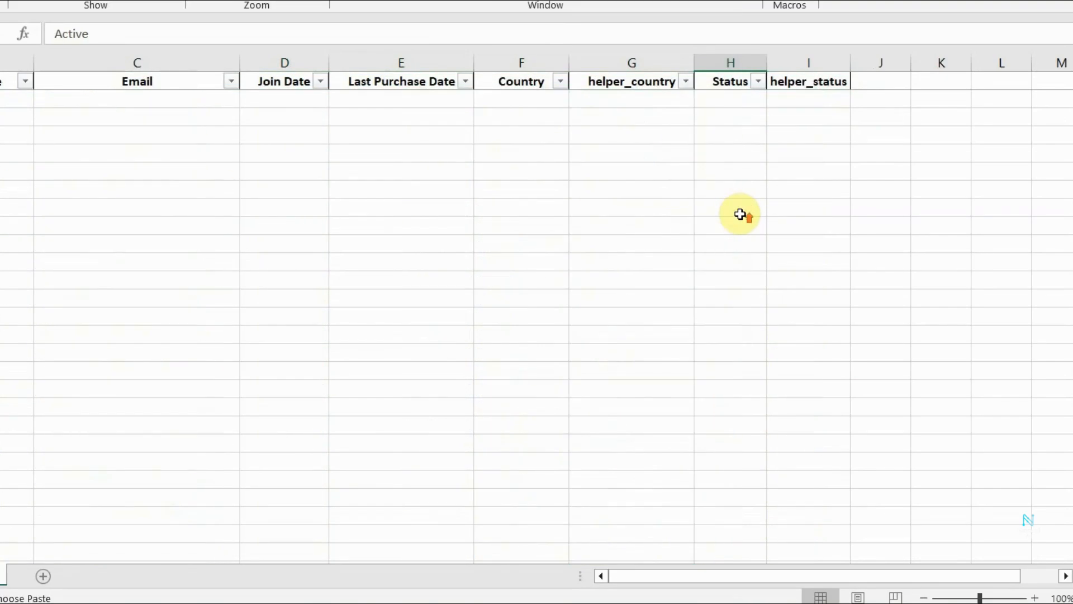
{"action": "scroll", "coordinate": [740, 214], "scroll_direction": "up", "scroll_amount": 10}
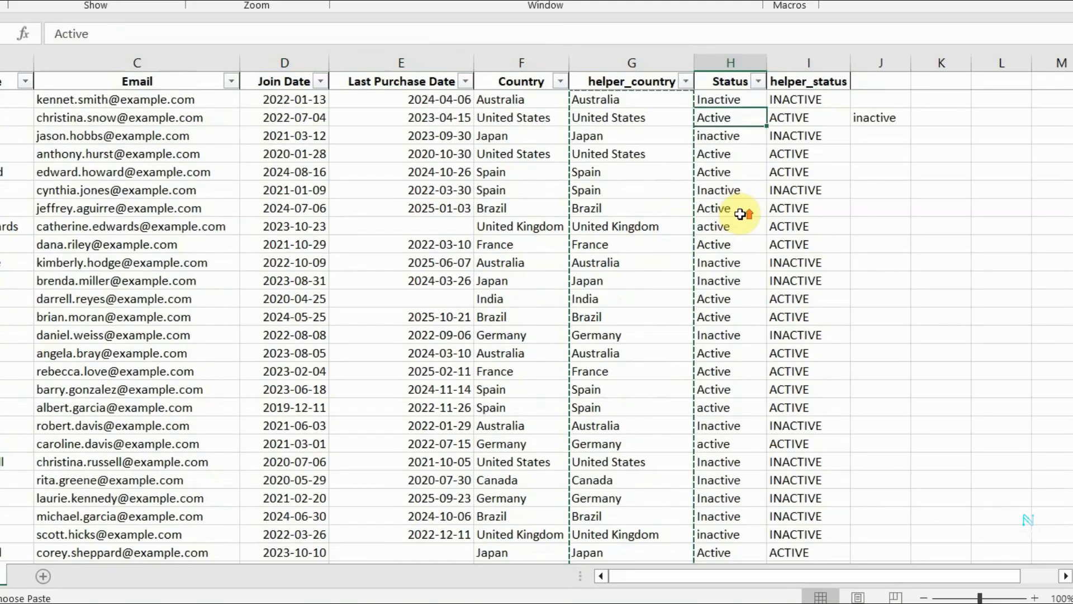
Delete the entire helper_country column from the sheet.
{"action": "left_click", "coordinate": [647, 72]}
{"action": "right_click", "coordinate": [649, 73]}
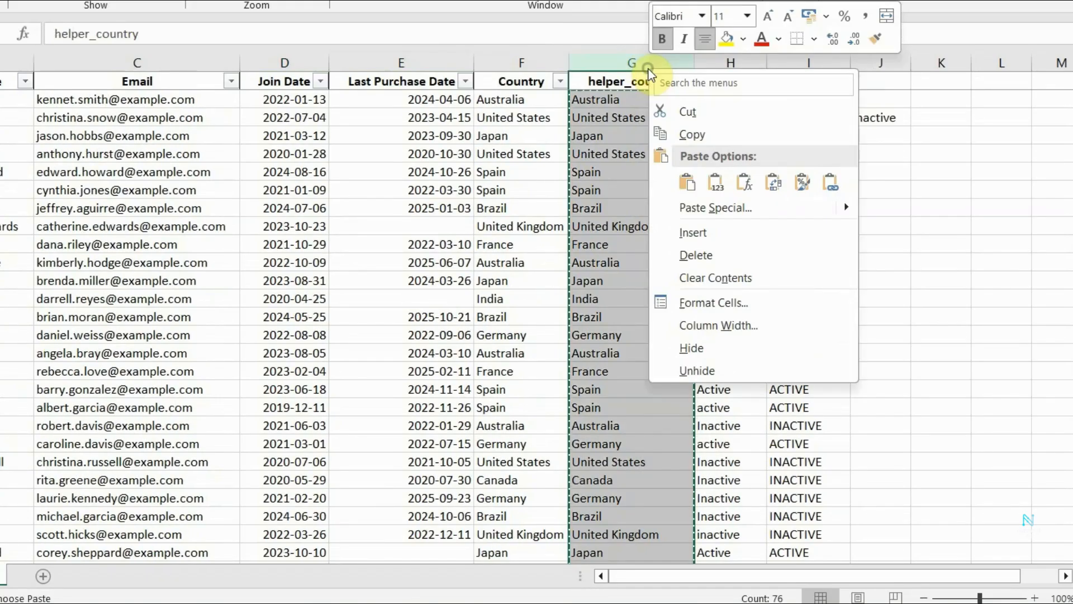
{"action": "left_click", "coordinate": [696, 255]}
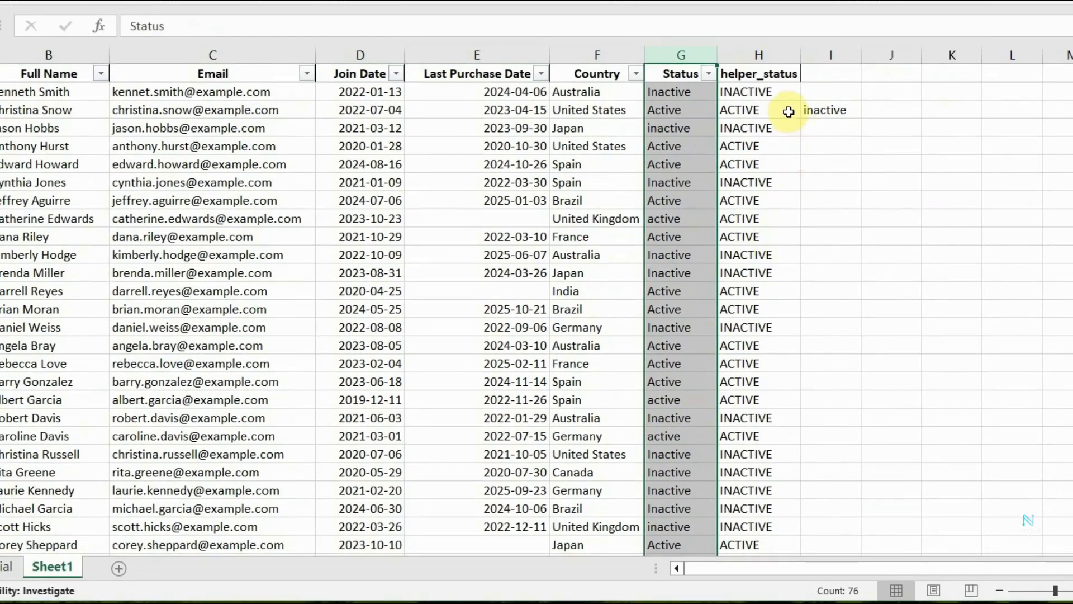
Copy the helper_status values from H2 to the last customer row and paste them as values only over the Status column.
{"action": "left_click", "coordinate": [779, 91]}
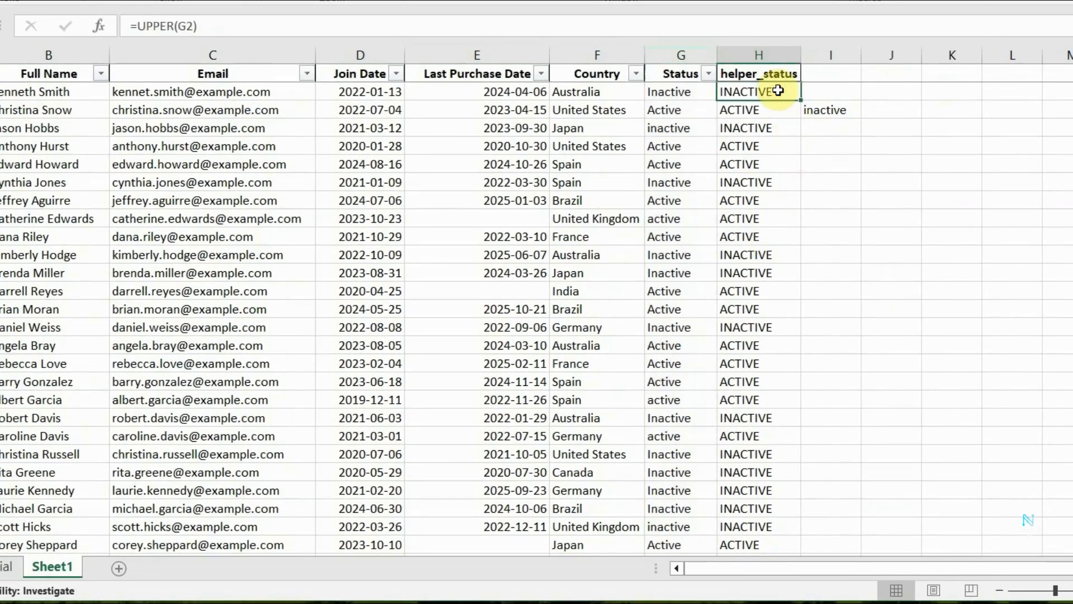
{"action": "key", "text": "ctrl+shift+Down"}
{"action": "key", "text": "ctrl+c"}
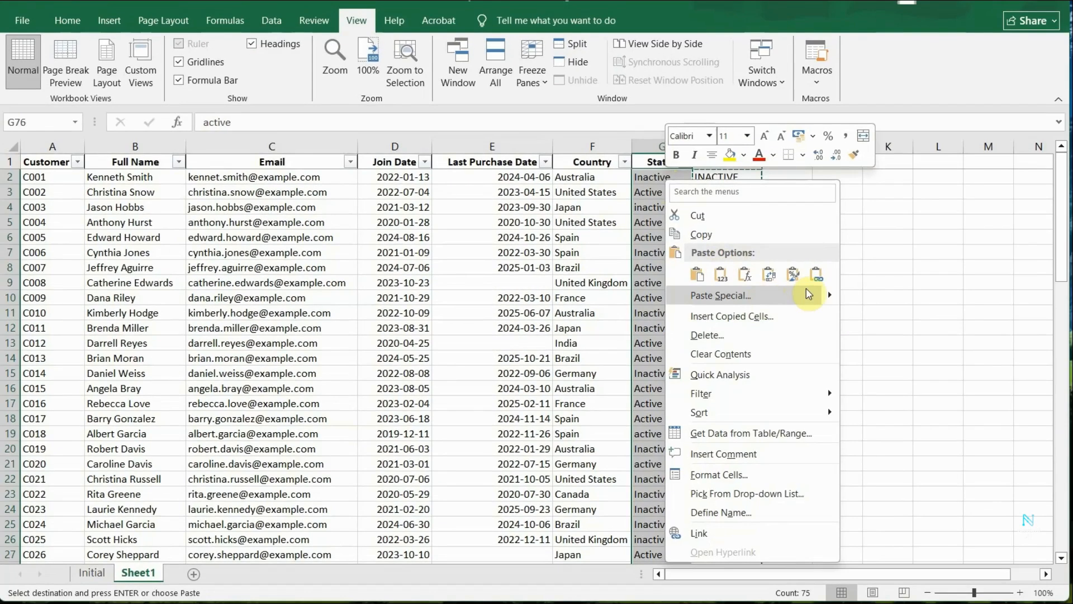
{"action": "mouse_move", "coordinate": [832, 297]}
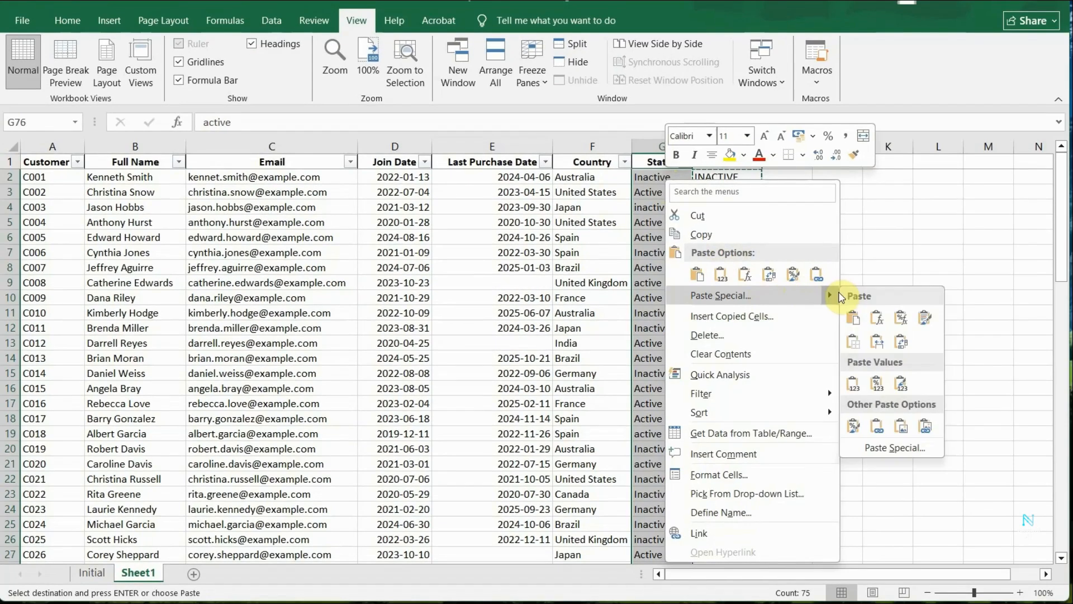
{"action": "left_click", "coordinate": [852, 383]}
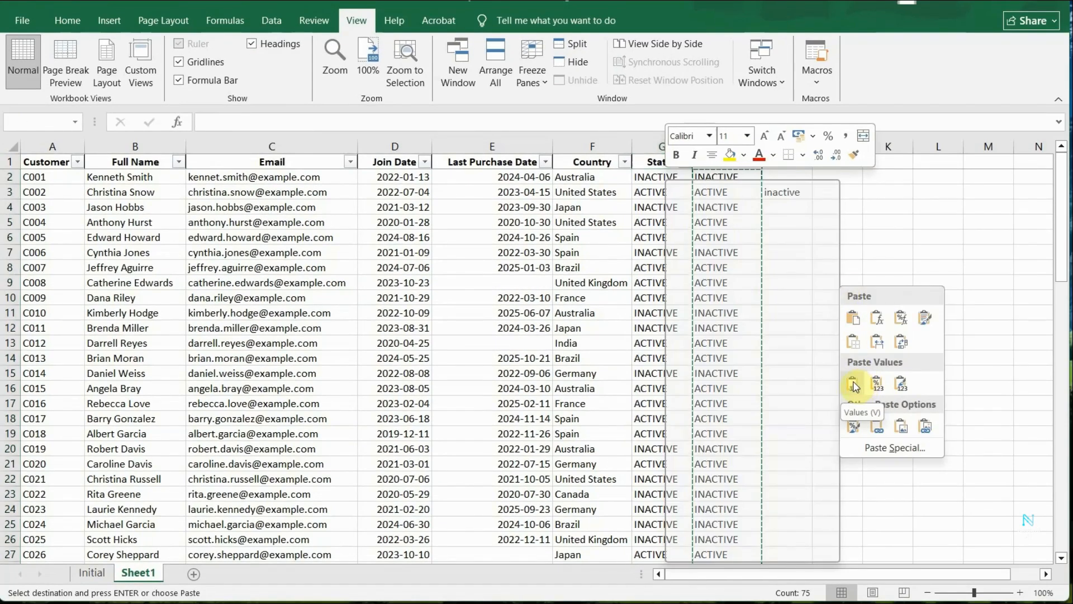
{"action": "left_click", "coordinate": [883, 267]}
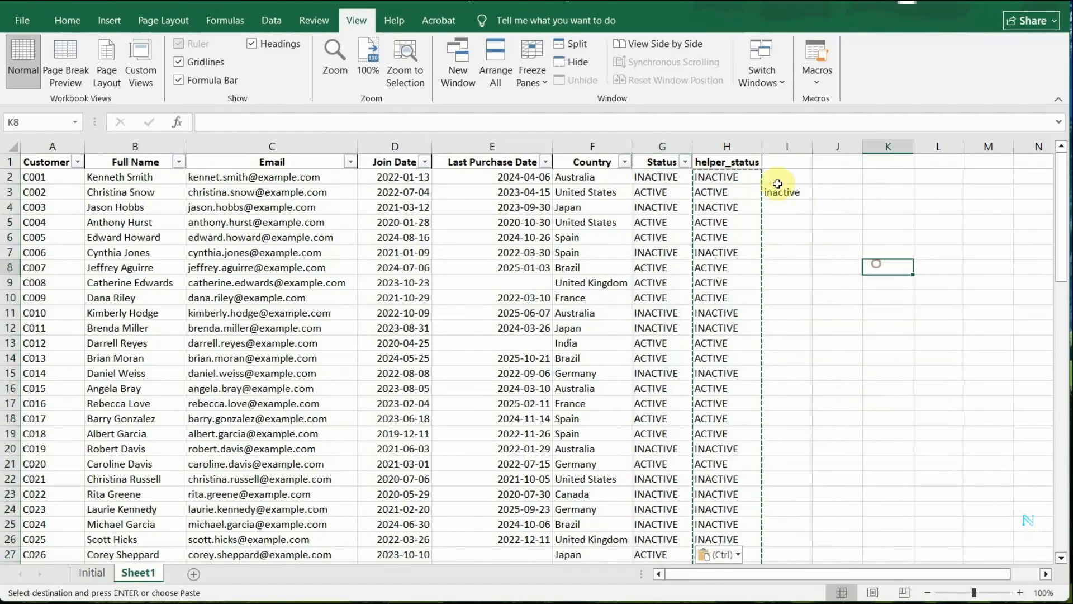
Delete the entire helper_status column and clear the stray "inactive" entry beside the table.
{"action": "left_click", "coordinate": [738, 146]}
{"action": "right_click", "coordinate": [737, 147]}
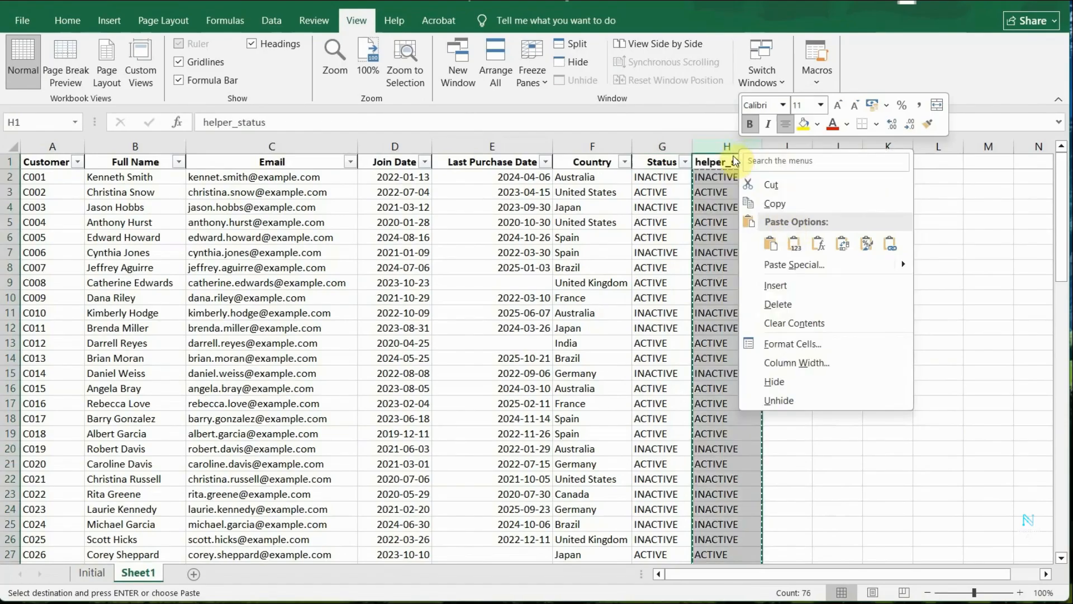
{"action": "left_click", "coordinate": [778, 304]}
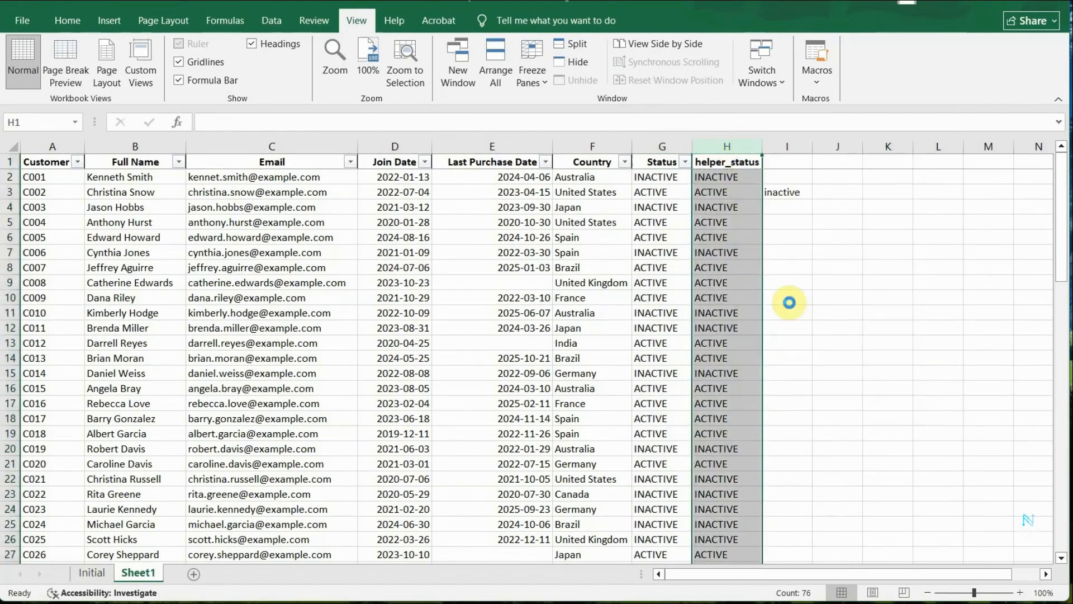
{"action": "left_click", "coordinate": [797, 198]}
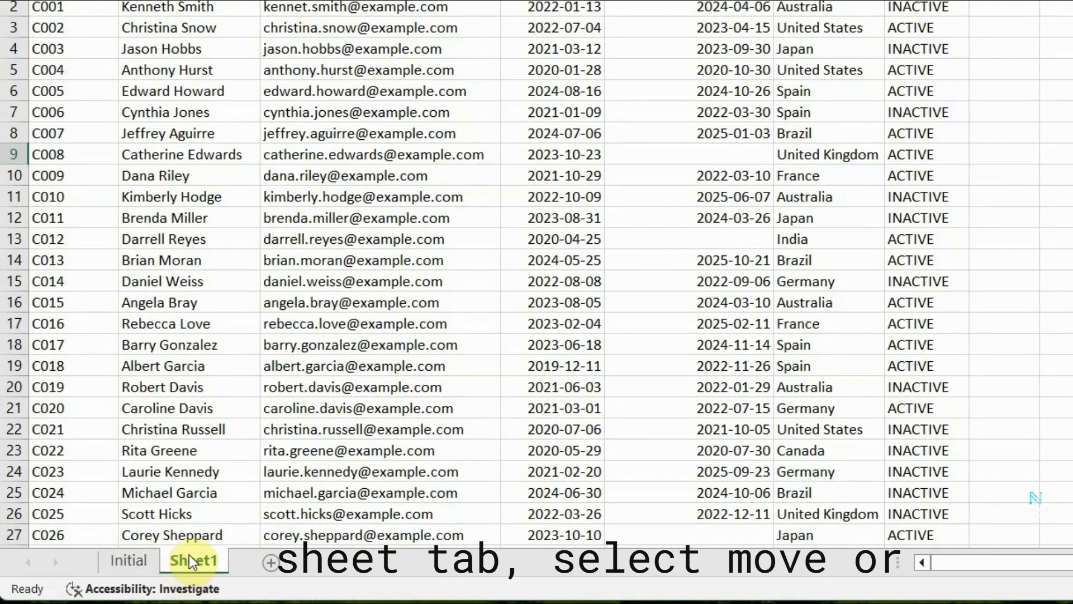
Create a copy of Sheet1 in the same workbook, placed before the Initial sheet.
{"action": "right_click", "coordinate": [189, 558]}
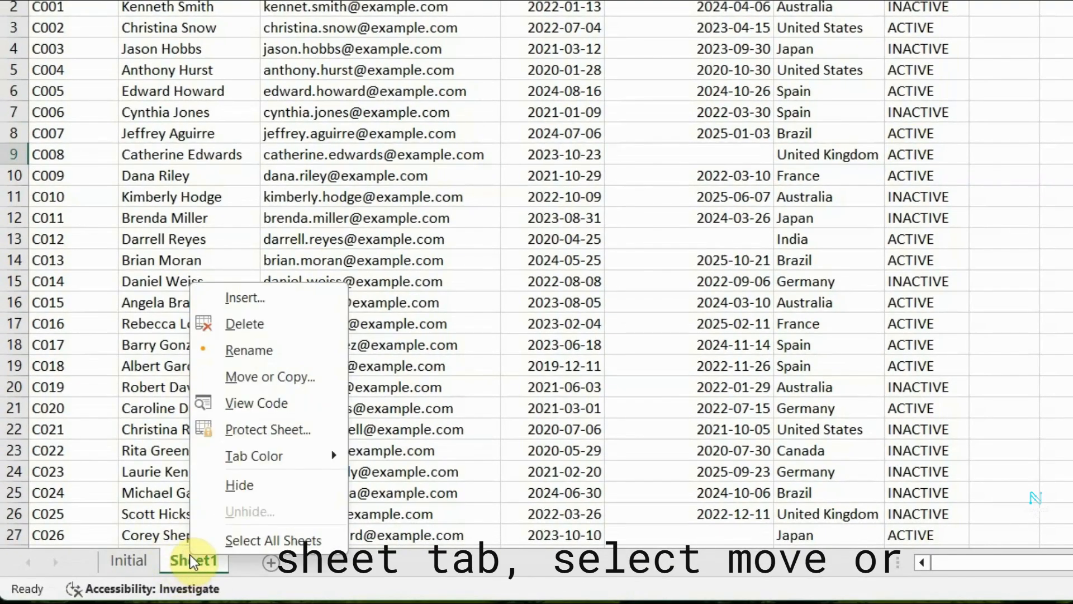
{"action": "left_click", "coordinate": [316, 377]}
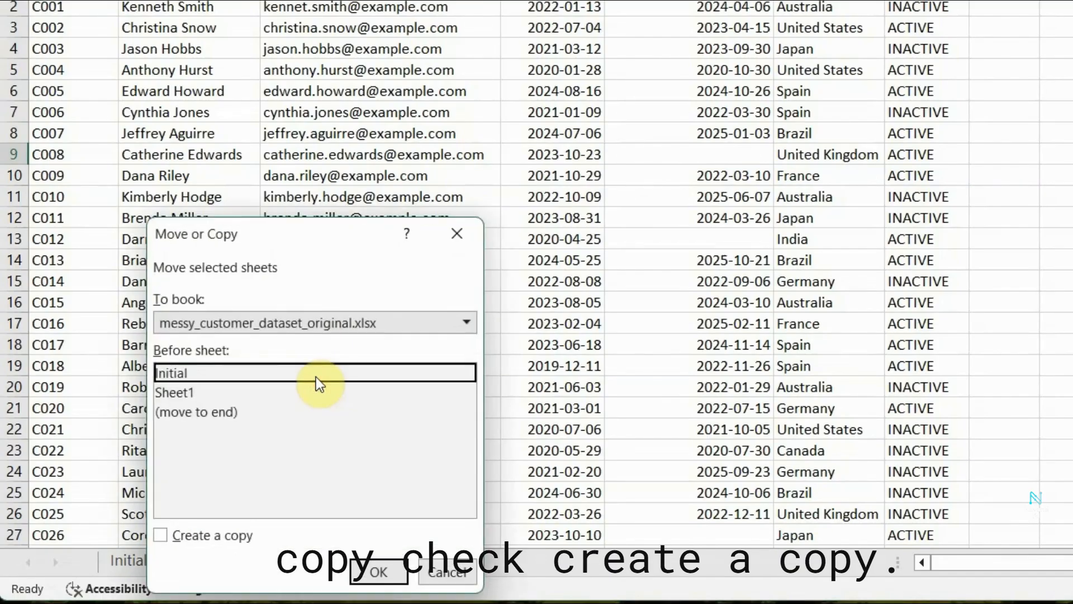
{"action": "left_click", "coordinate": [162, 537]}
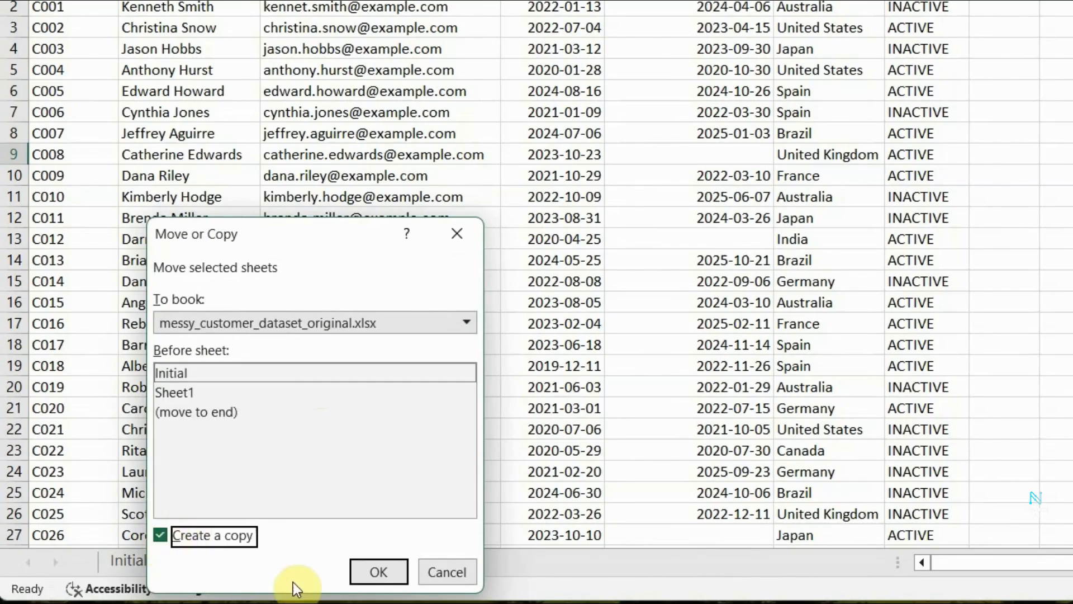
{"action": "left_click", "coordinate": [379, 567]}
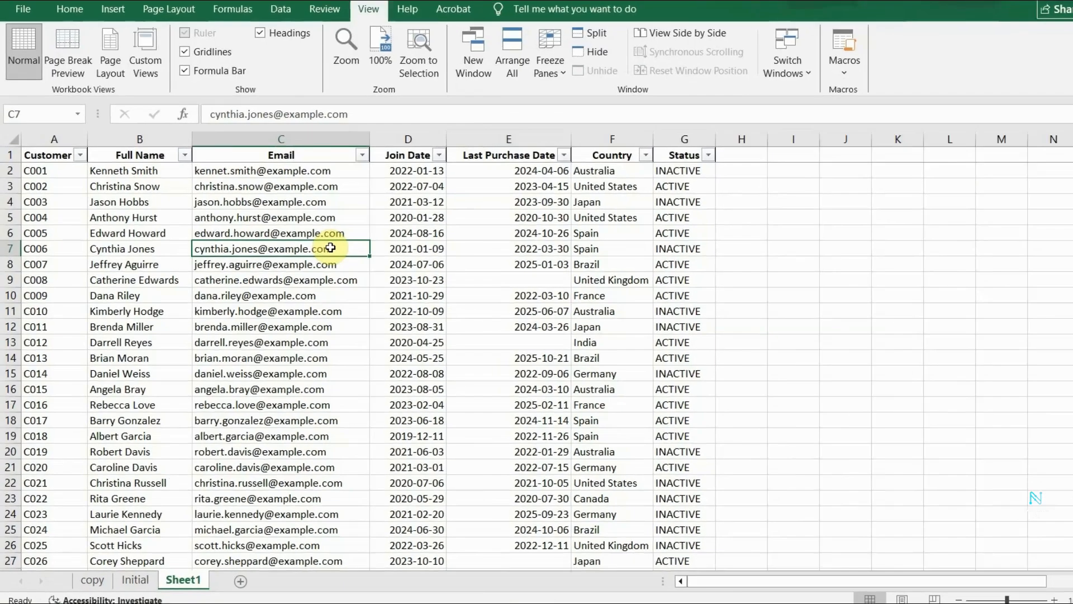
Add the header duplicate_flag_email in H1 of Sheet1 and fit column H to its width.
{"action": "left_click", "coordinate": [278, 146]}
{"action": "left_click", "coordinate": [356, 160]}
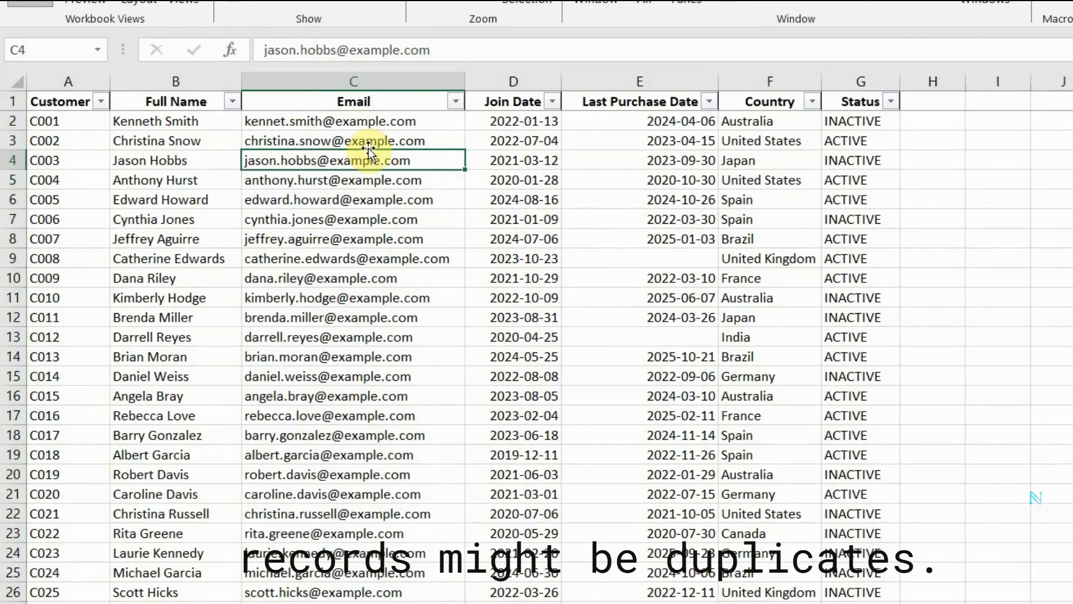
{"action": "left_click", "coordinate": [939, 82]}
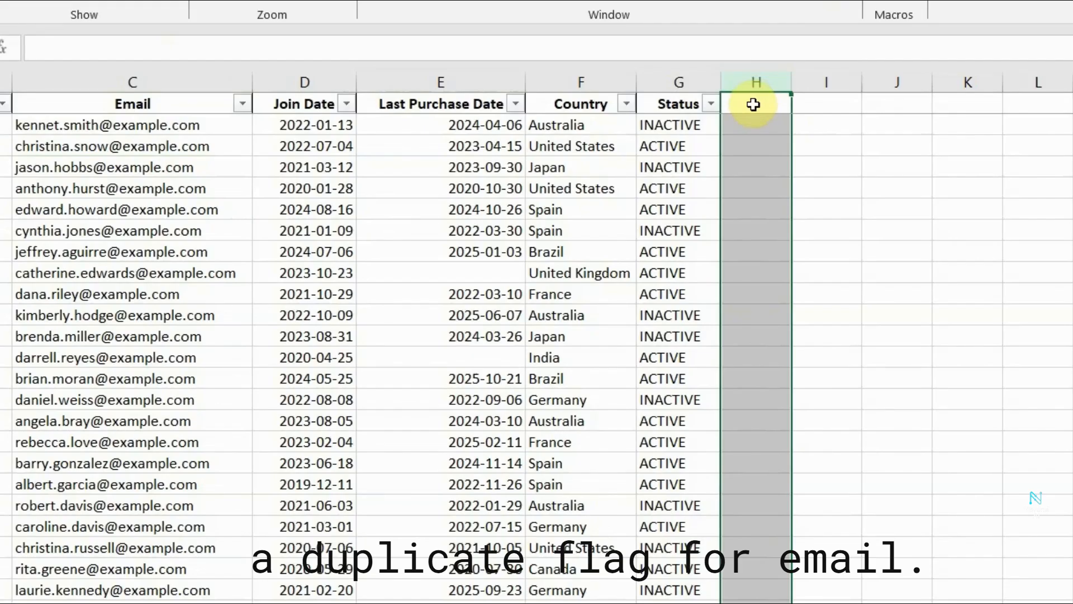
{"action": "left_click", "coordinate": [754, 107]}
{"action": "type", "text": "duplicate_flag_email"}
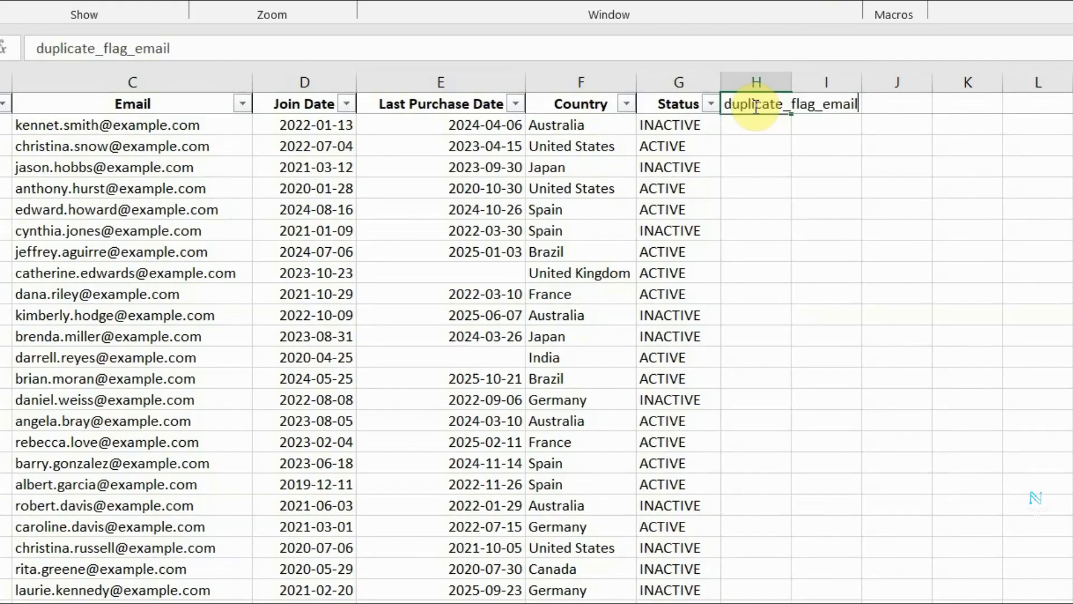
{"action": "key", "text": "Return"}
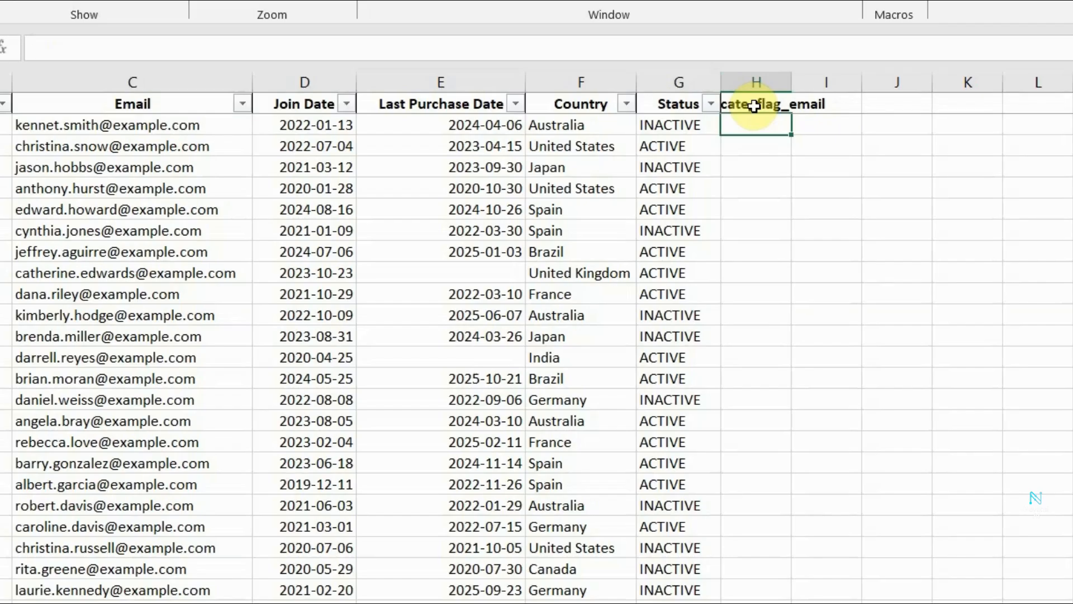
{"action": "double_click", "coordinate": [792, 79]}
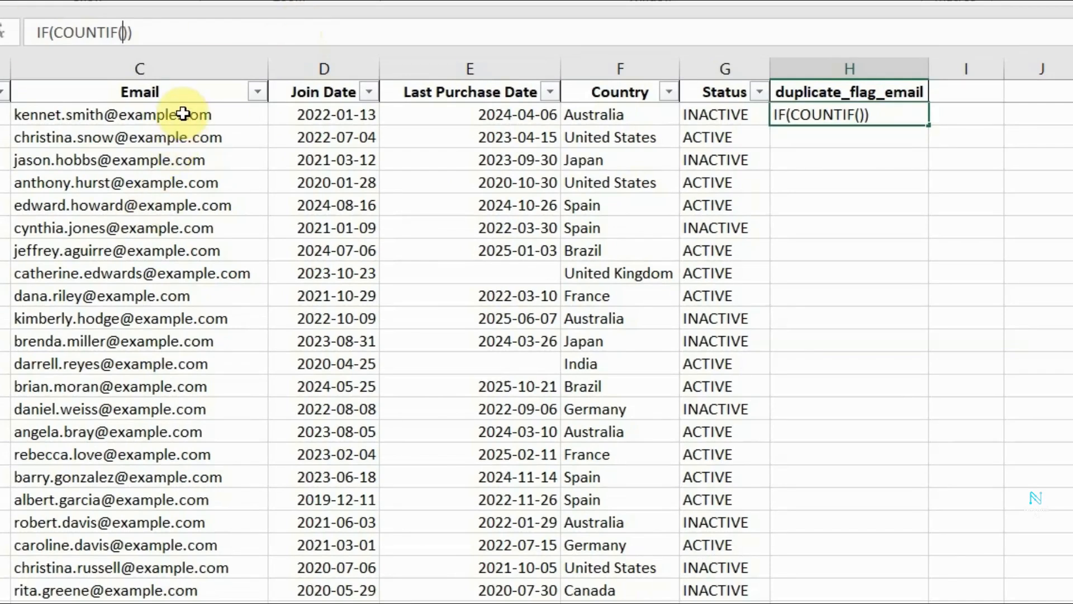
Enter =IF(COUNTIF($C$2:$C$76,C2)>1, "Duplicate", "Unique") in H2 to flag repeated emails.
{"action": "left_click_drag", "start_coordinate": [183, 114], "coordinate": [170, 601]}
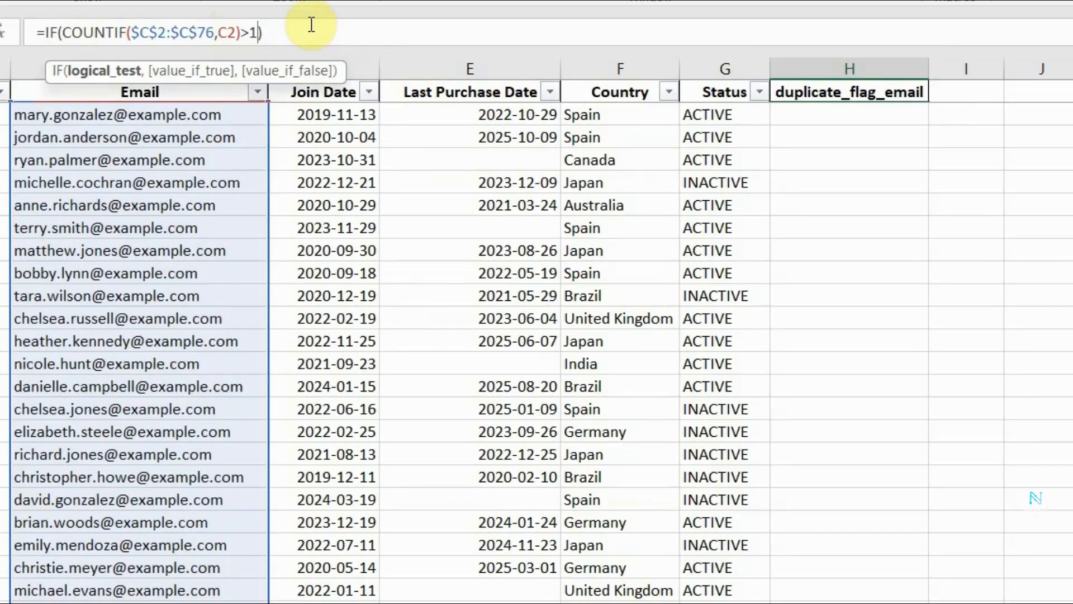
{"action": "type", "text": ", "}
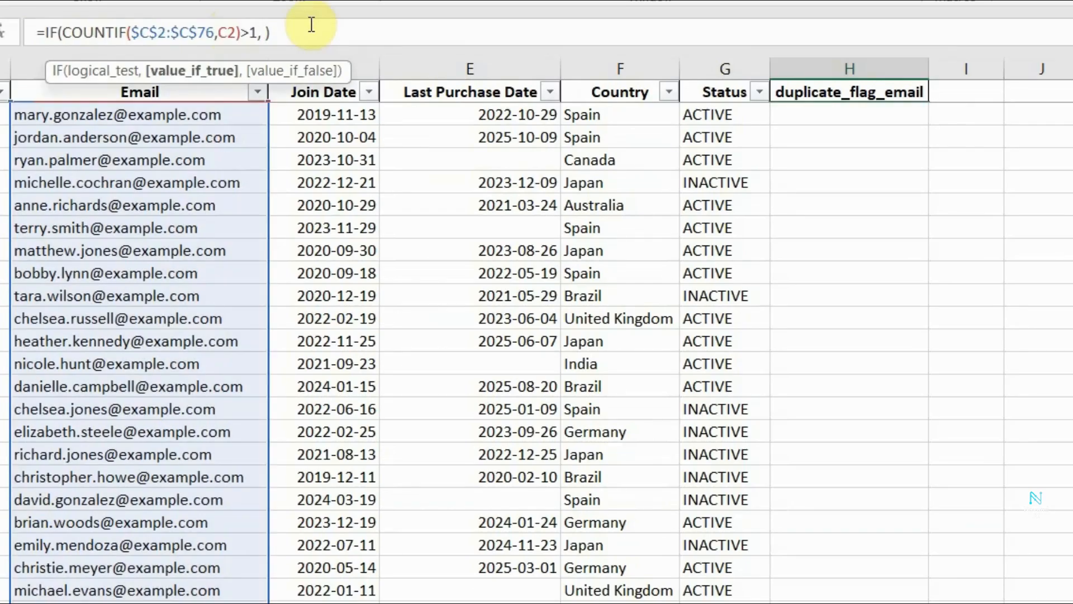
{"action": "type", "text": "\"Duplicate\"),"}
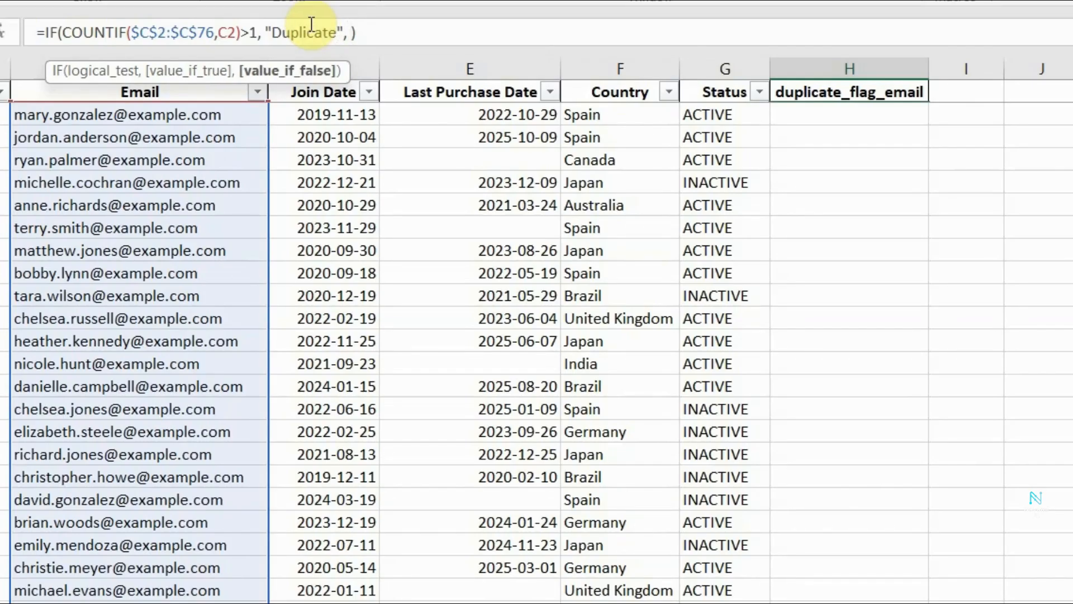
{"action": "type", "text": " \"Unique\""}
{"action": "key", "text": "Return"}
{"action": "scroll", "coordinate": [826, 285], "scroll_direction": "down", "scroll_amount": 5}
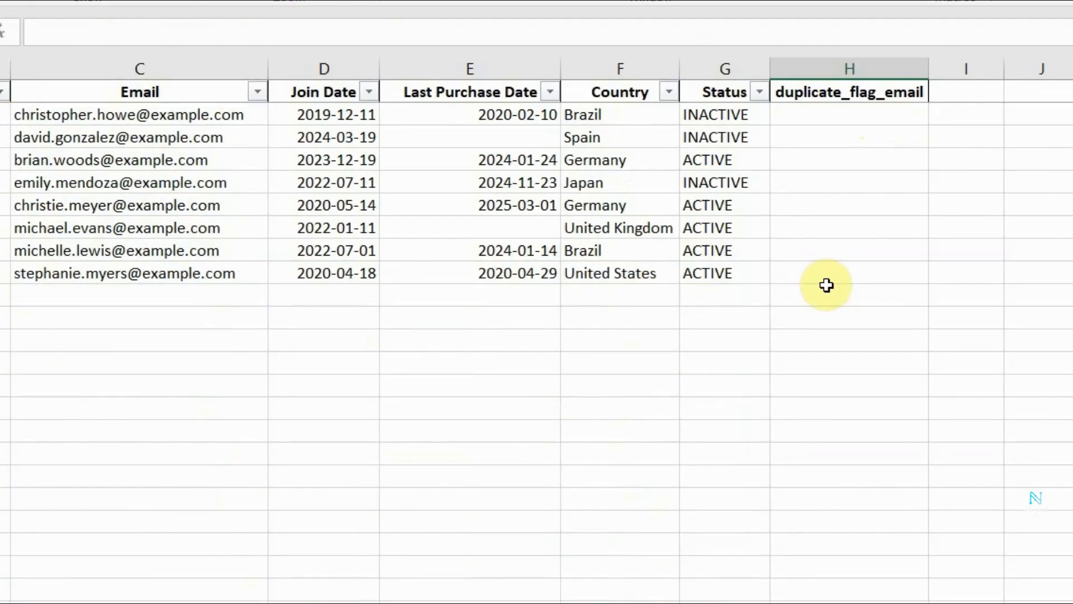
{"action": "scroll", "coordinate": [827, 285], "scroll_direction": "up", "scroll_amount": 20}
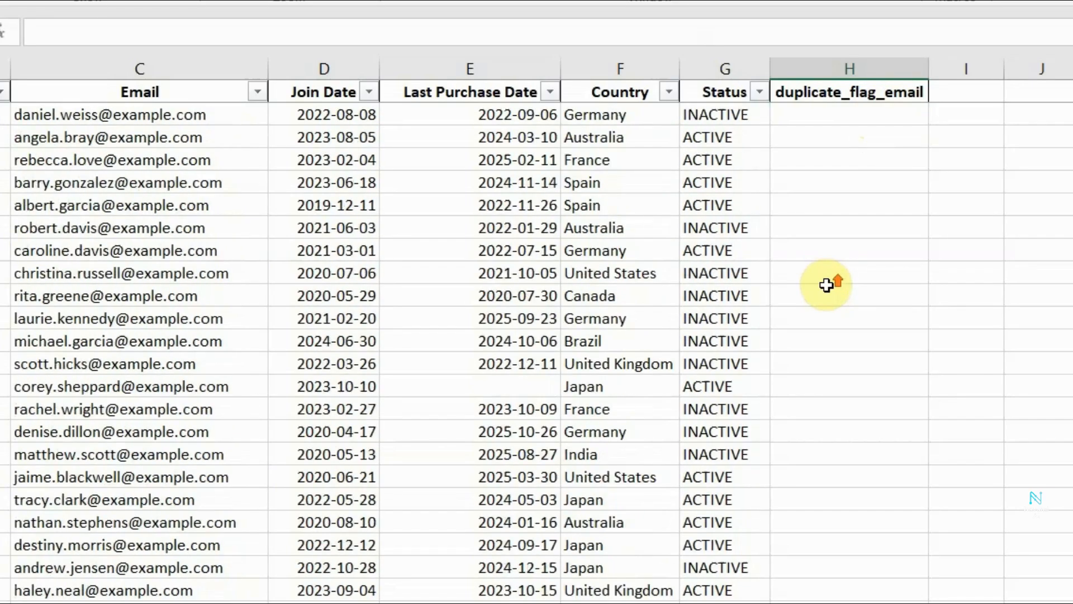
Review the email range and the Duplicate and Unique outputs in the H2 formula.
{"action": "left_click", "coordinate": [828, 113]}
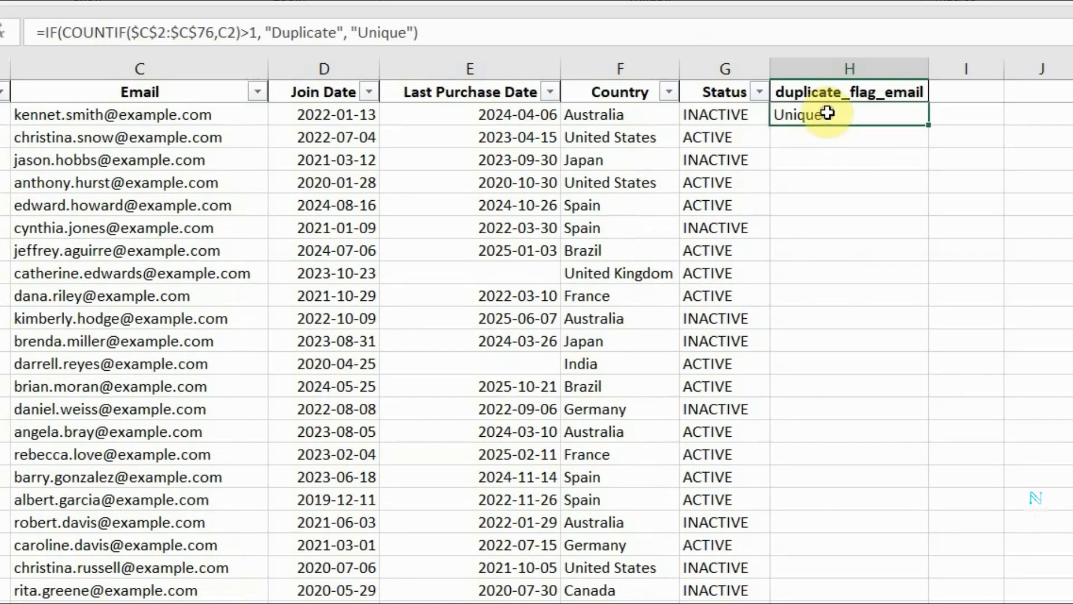
{"action": "left_click_drag", "start_coordinate": [215, 32], "coordinate": [130, 32]}
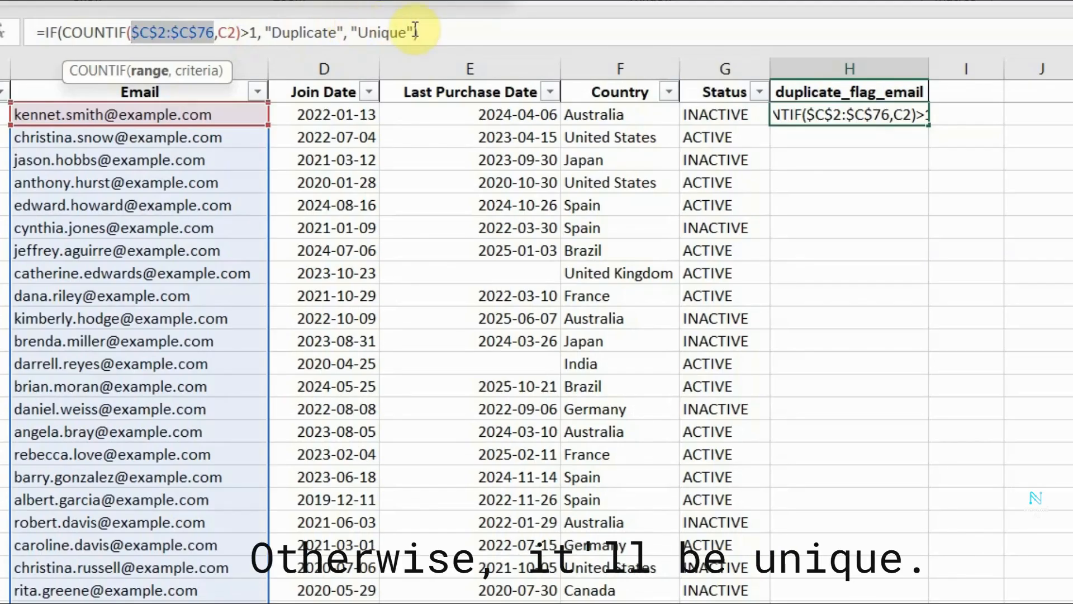
{"action": "key", "text": "ctrl+Return"}
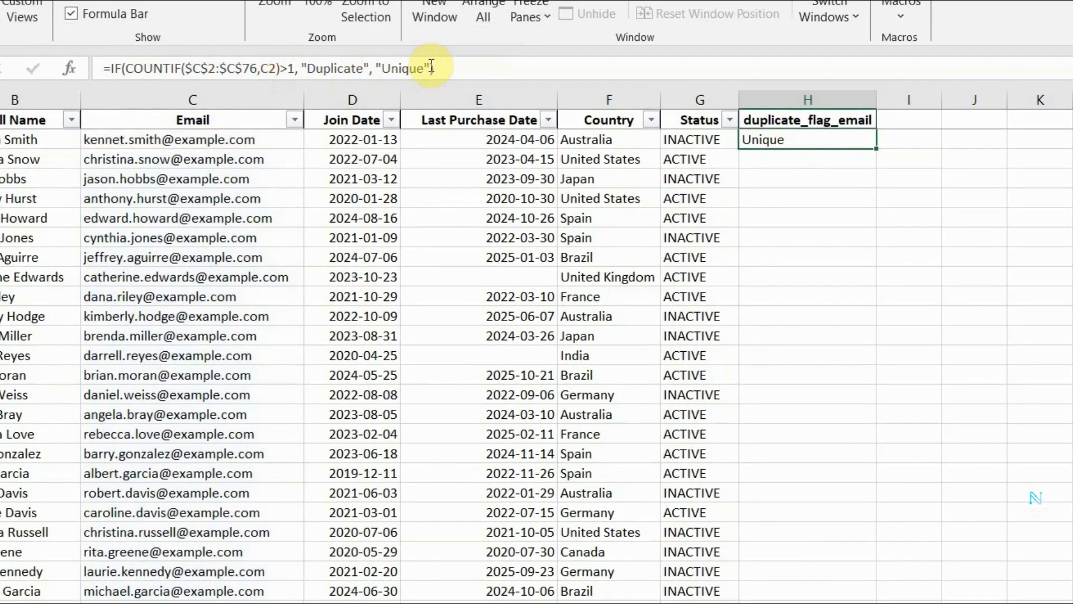
Fill the duplicate check formula from H2 down to the last customer row.
{"action": "left_click", "coordinate": [1010, 212]}
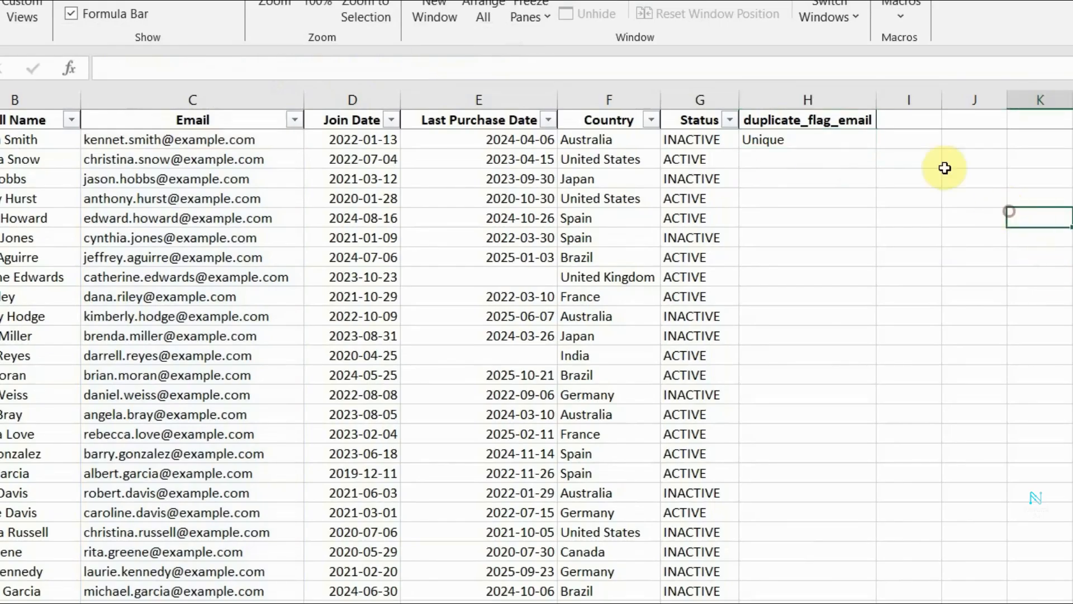
{"action": "left_click", "coordinate": [846, 144]}
{"action": "left_click_drag", "start_coordinate": [878, 151], "coordinate": [867, 602]}
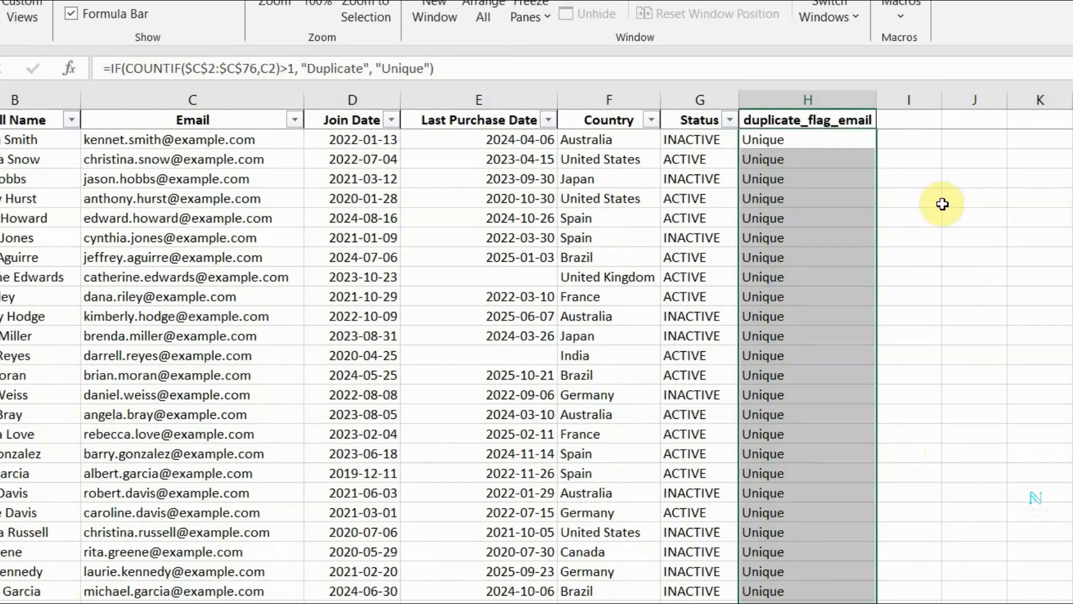
{"action": "left_click", "coordinate": [942, 204]}
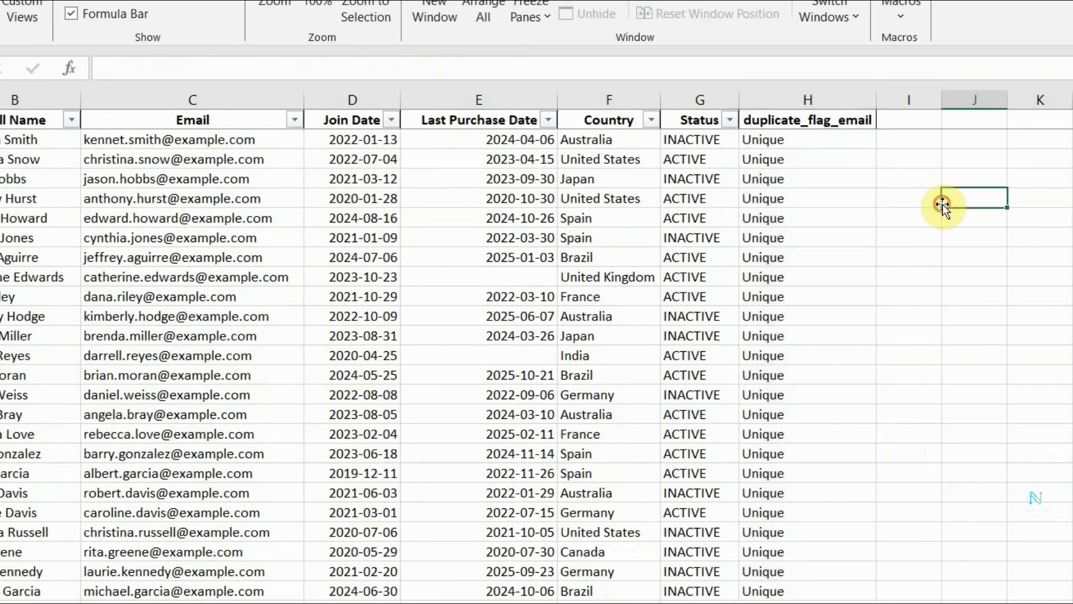
Check the duplicate_flag_email results through the customer rows for any duplicate entries.
{"action": "left_click", "coordinate": [809, 134]}
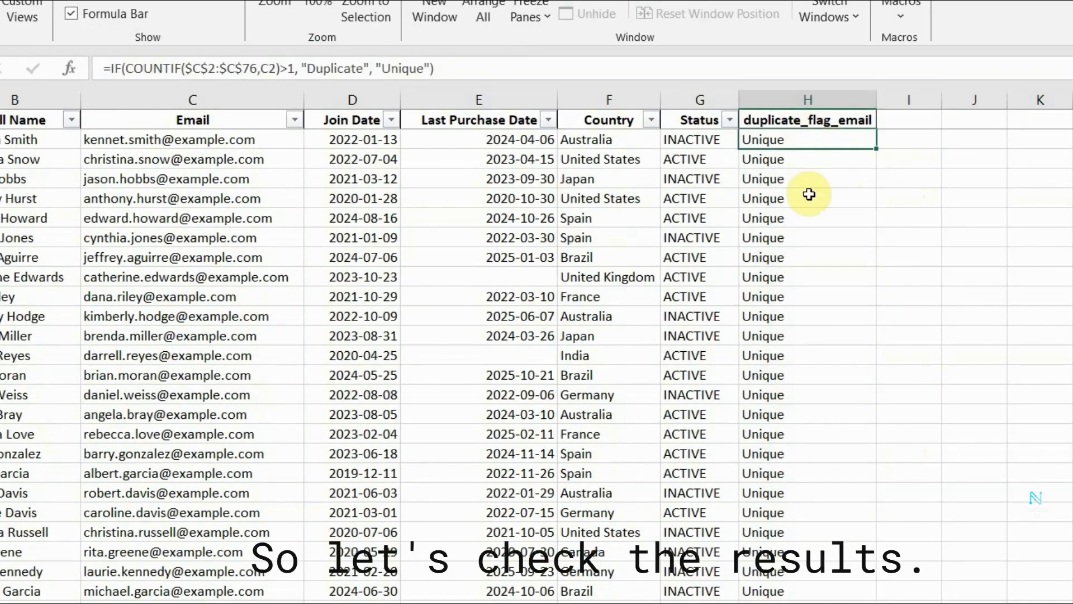
{"action": "scroll", "coordinate": [817, 288], "scroll_direction": "down", "scroll_amount": 10}
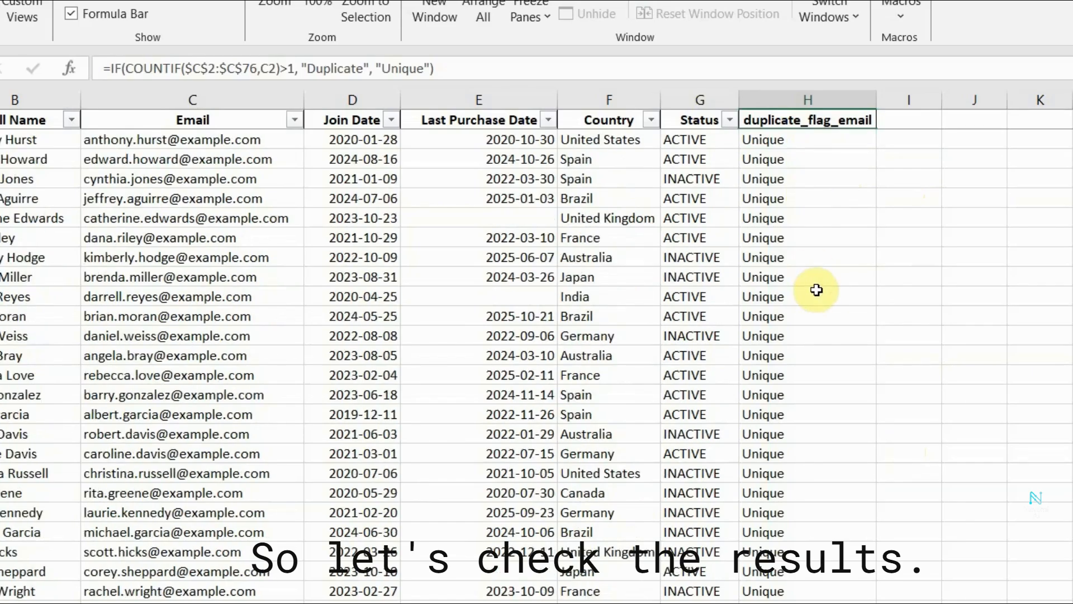
{"action": "scroll", "coordinate": [818, 288], "scroll_direction": "down", "scroll_amount": 5}
{"action": "scroll", "coordinate": [817, 288], "scroll_direction": "up", "scroll_amount": 11}
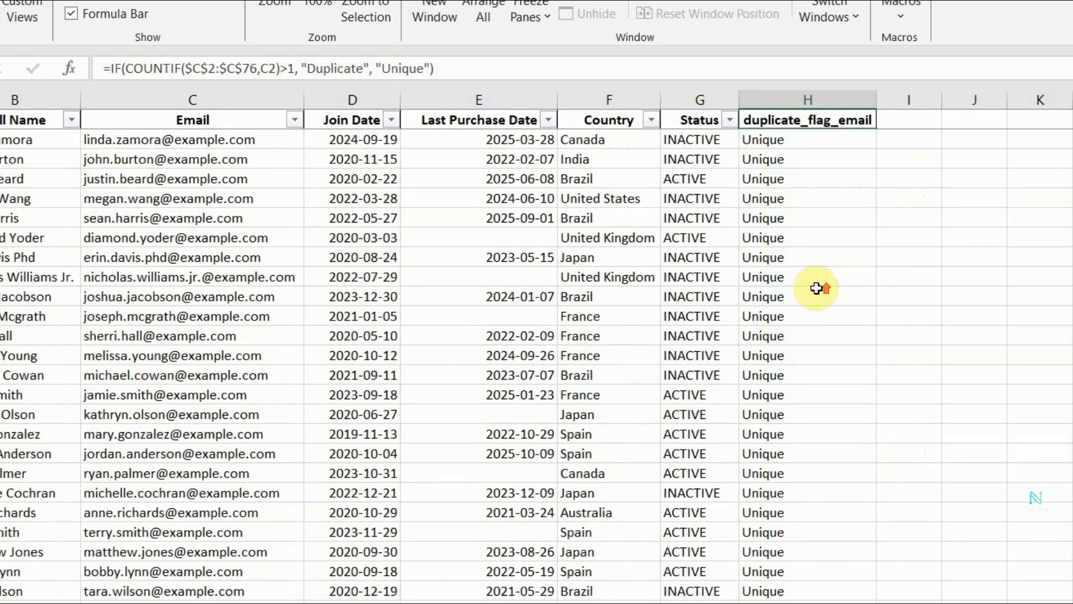
{"action": "scroll", "coordinate": [817, 288], "scroll_direction": "up", "scroll_amount": 4}
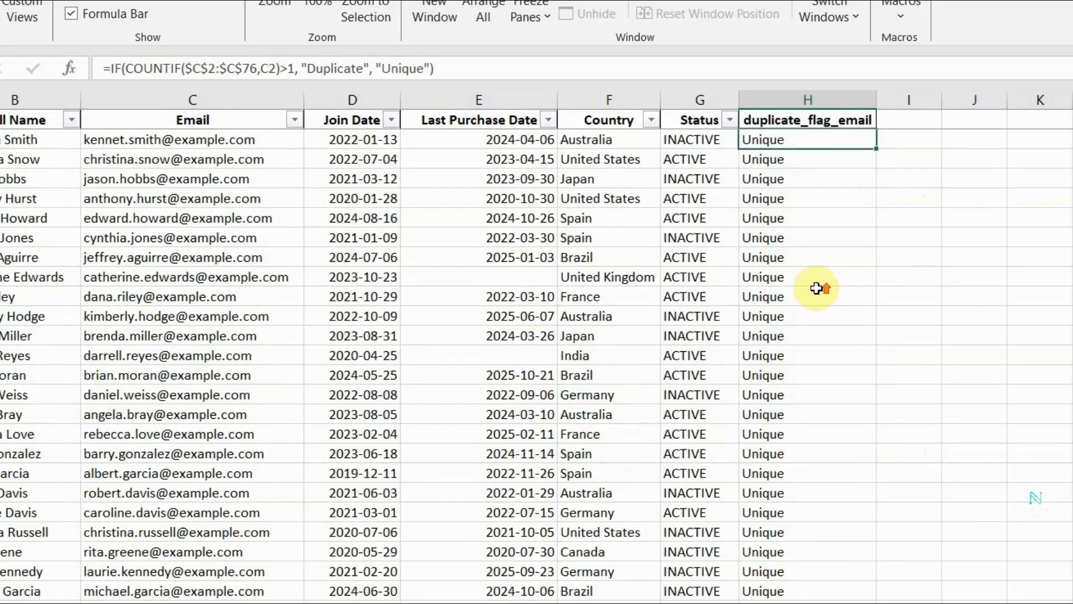
{"action": "scroll", "coordinate": [817, 288], "scroll_direction": "up", "scroll_amount": 1}
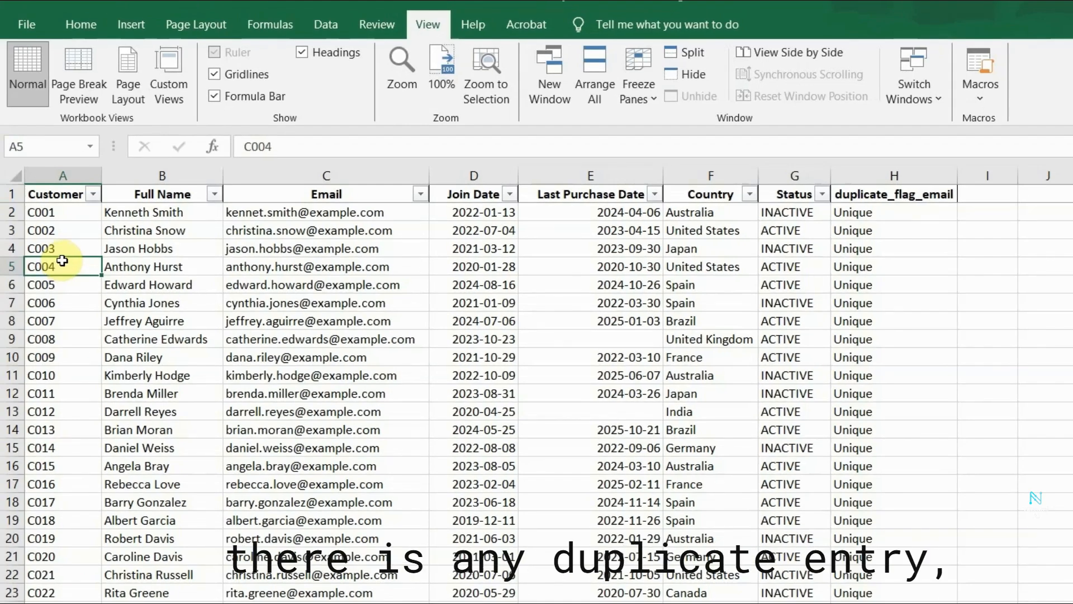
Widen column A so that the full Customer ID header fits.
{"action": "left_click", "coordinate": [69, 169]}
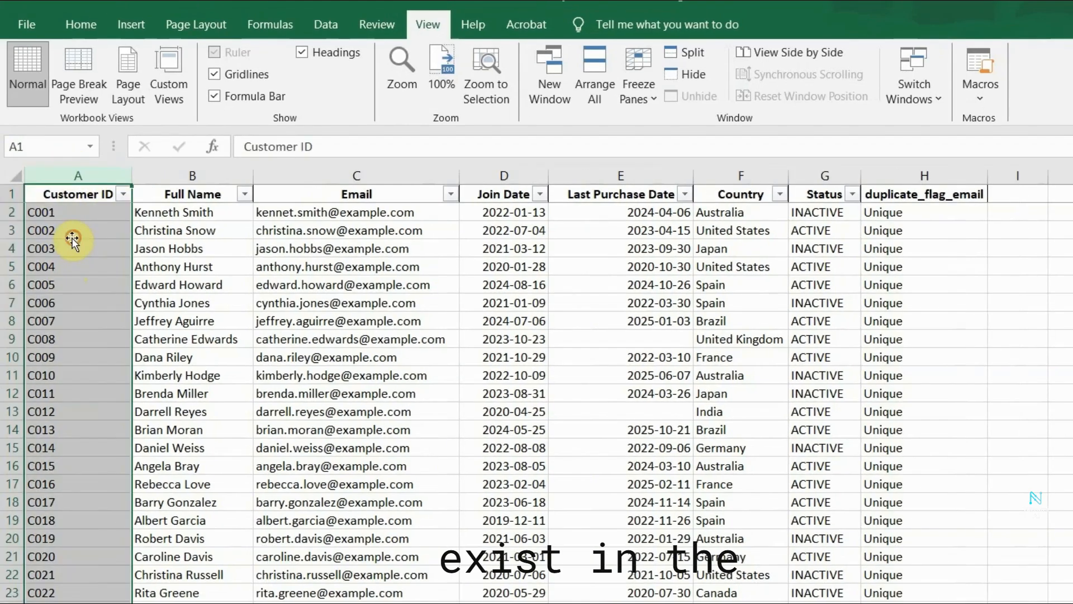
{"action": "left_click", "coordinate": [77, 227]}
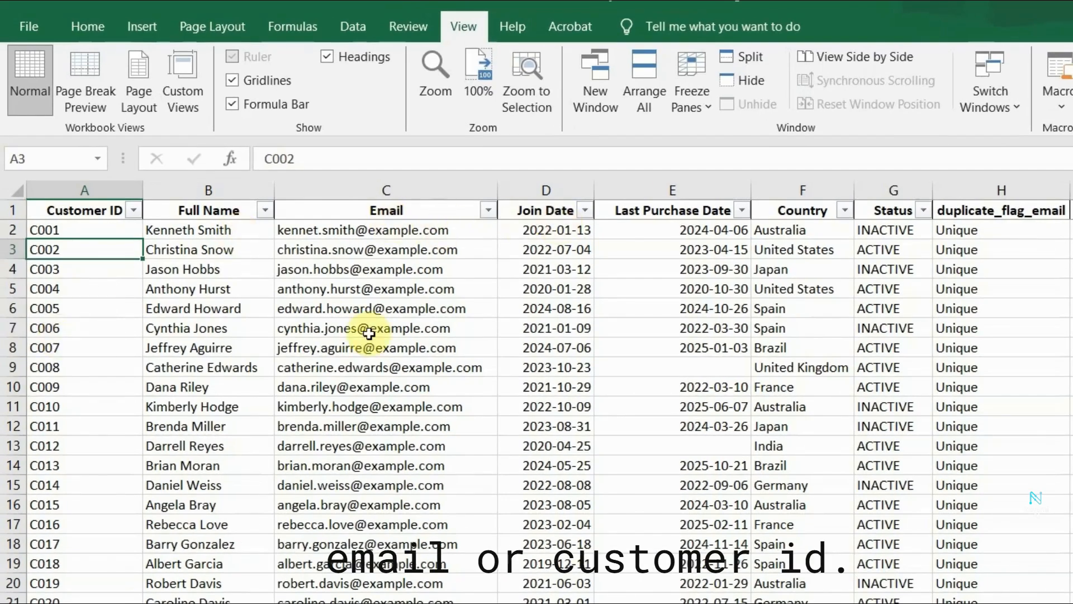
Highlight duplicate values in the Email column with a conditional formatting rule using Light Red Fill with Dark Red Text.
{"action": "left_click", "coordinate": [410, 189]}
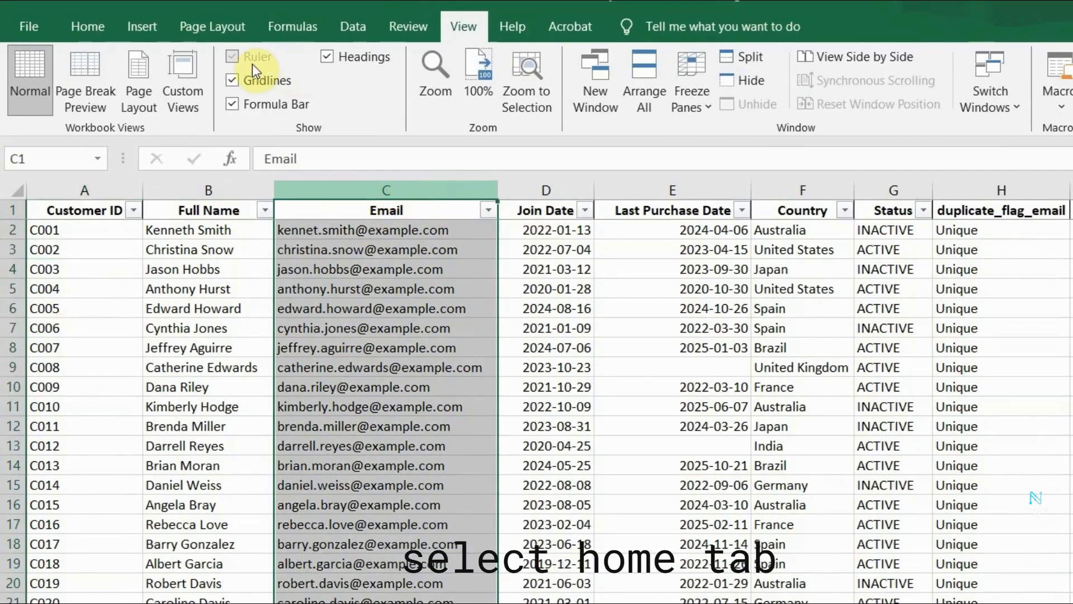
{"action": "left_click", "coordinate": [89, 32]}
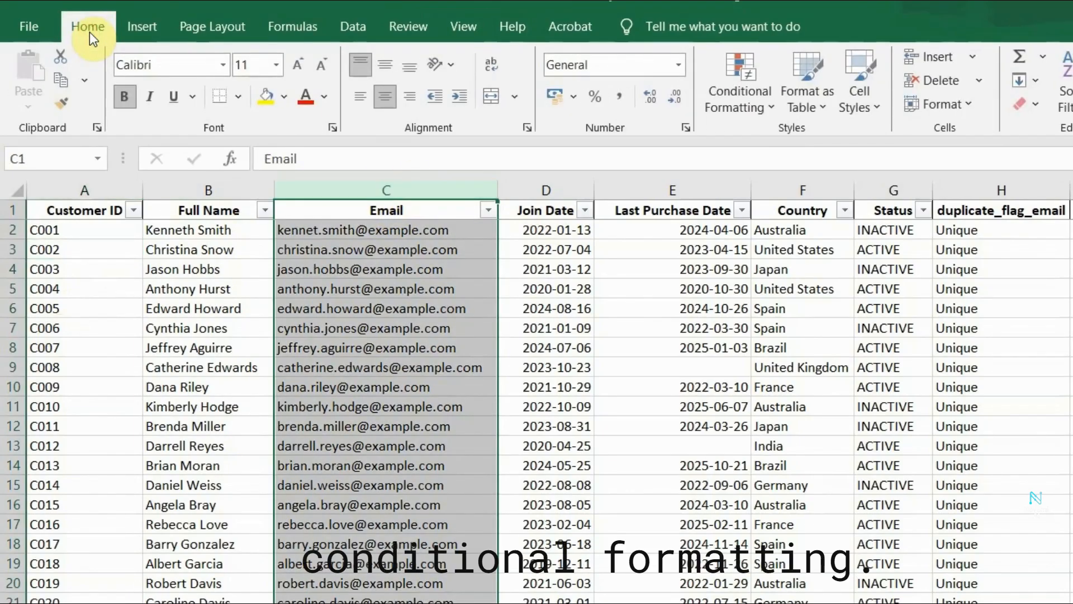
{"action": "left_click", "coordinate": [746, 96]}
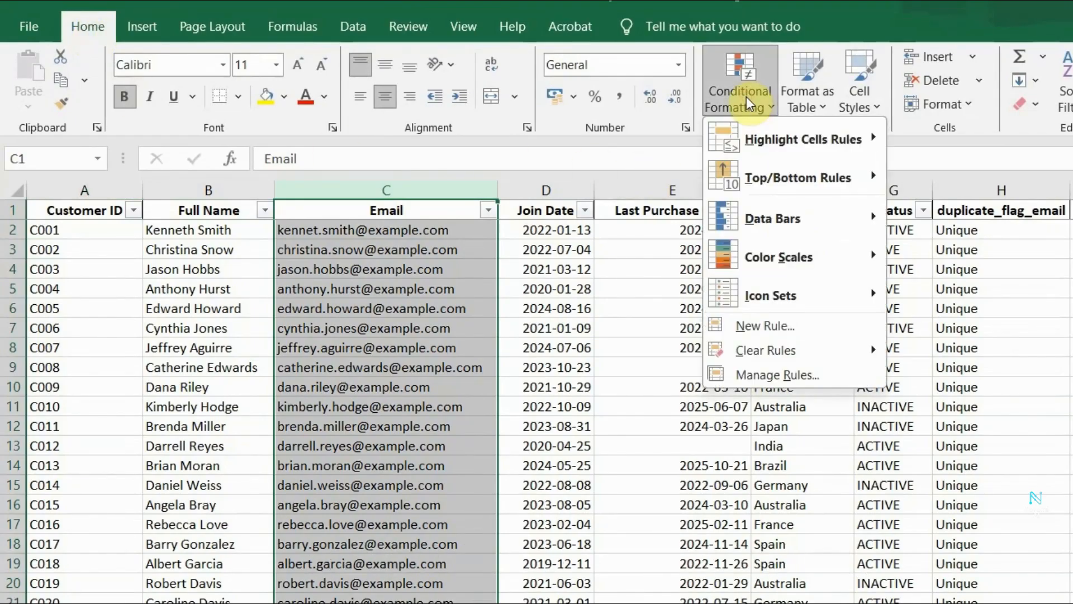
{"action": "mouse_move", "coordinate": [821, 145]}
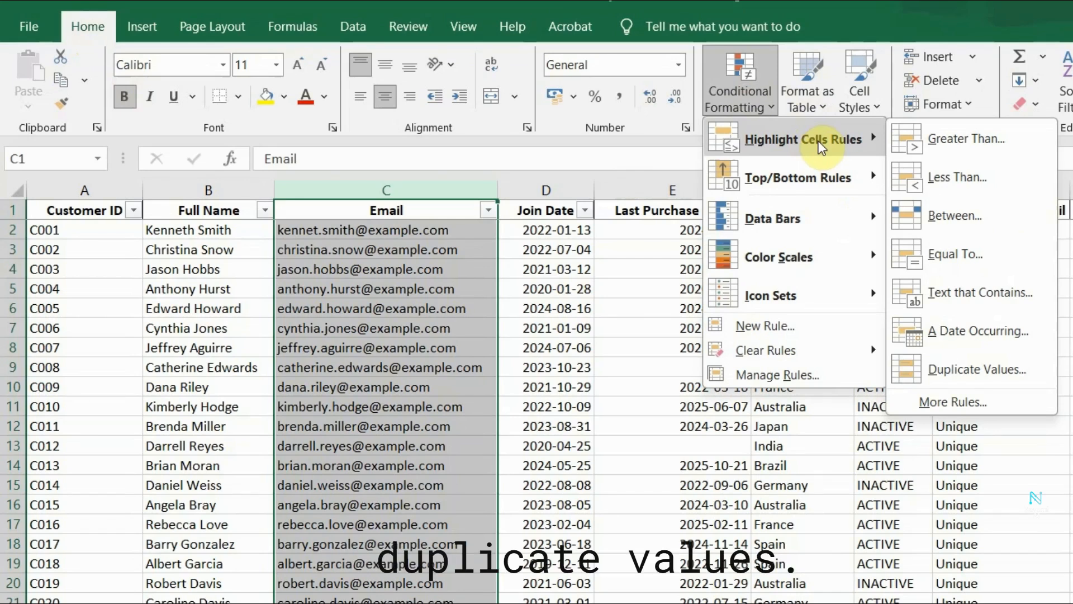
{"action": "left_click", "coordinate": [955, 371]}
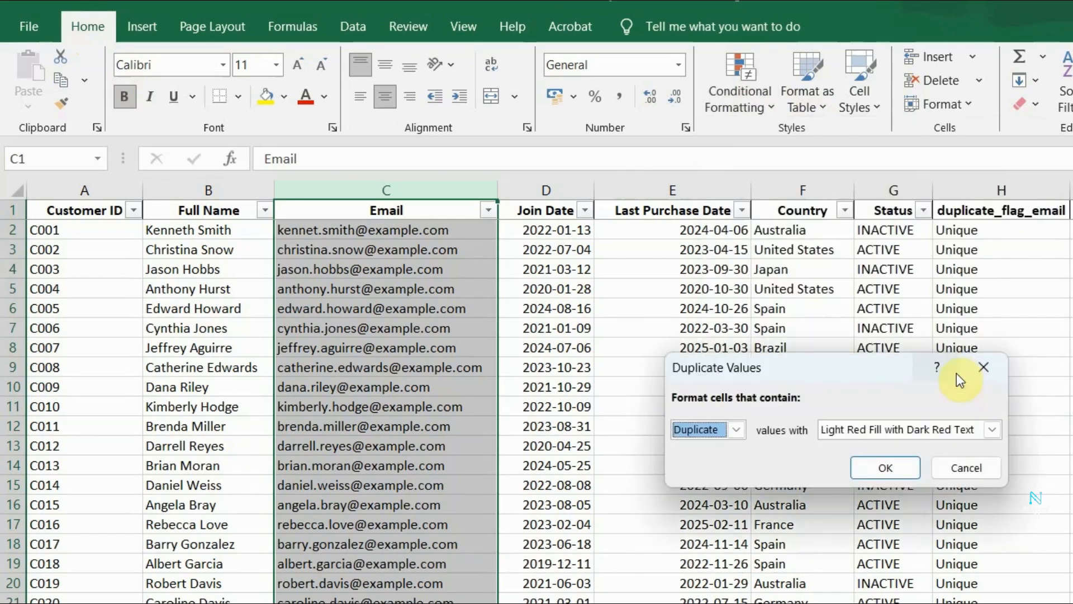
{"action": "left_click", "coordinate": [992, 429]}
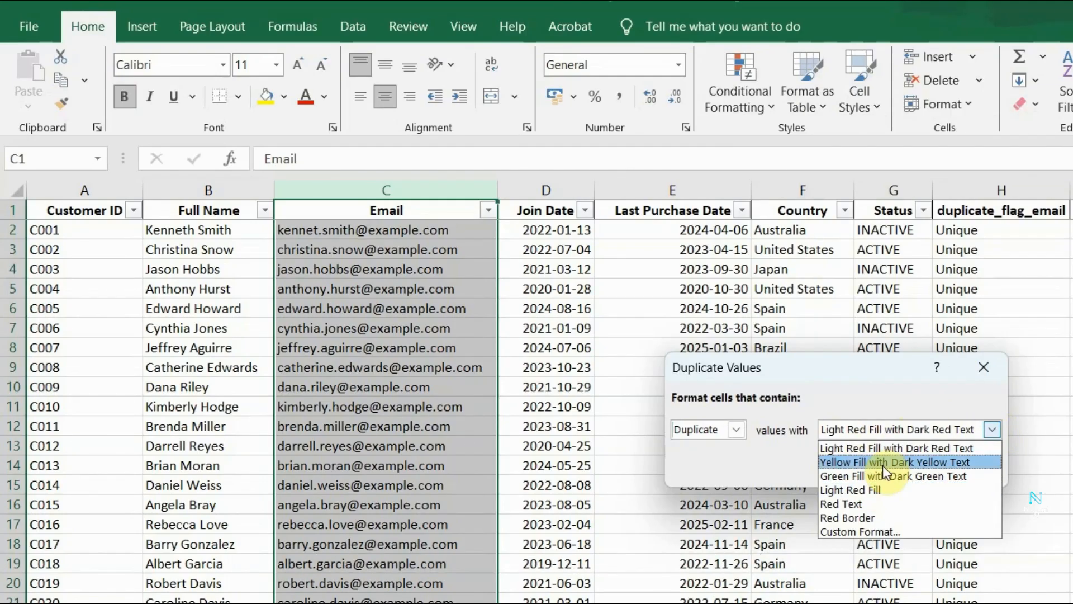
{"action": "left_click", "coordinate": [887, 448]}
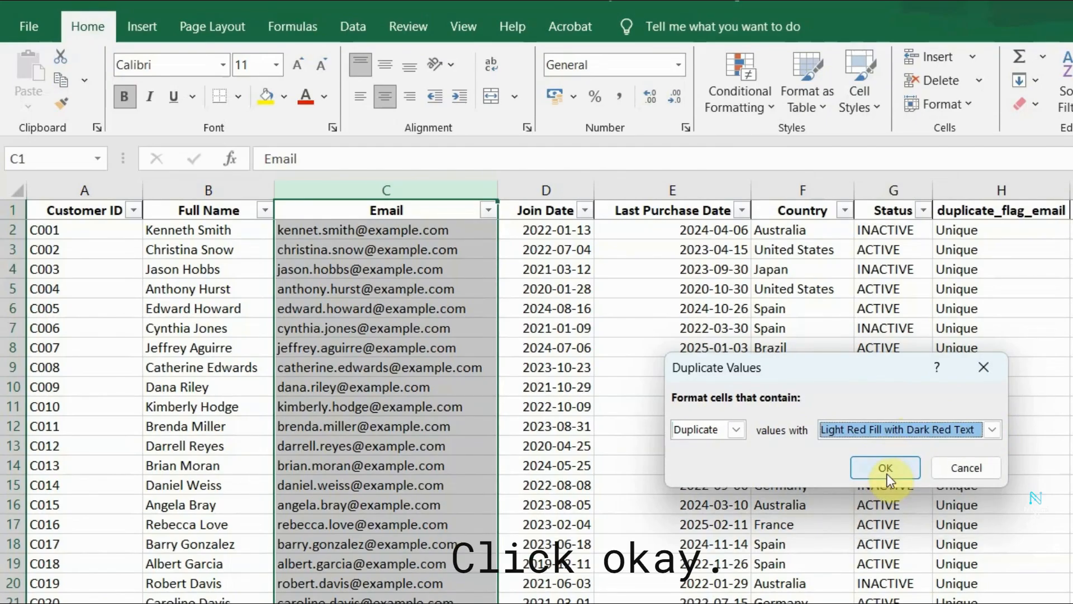
{"action": "left_click", "coordinate": [886, 474]}
Check the Email column down to the last customer row for any cells highlighted as duplicates.
{"action": "scroll", "coordinate": [426, 392], "scroll_direction": "down", "scroll_amount": 9}
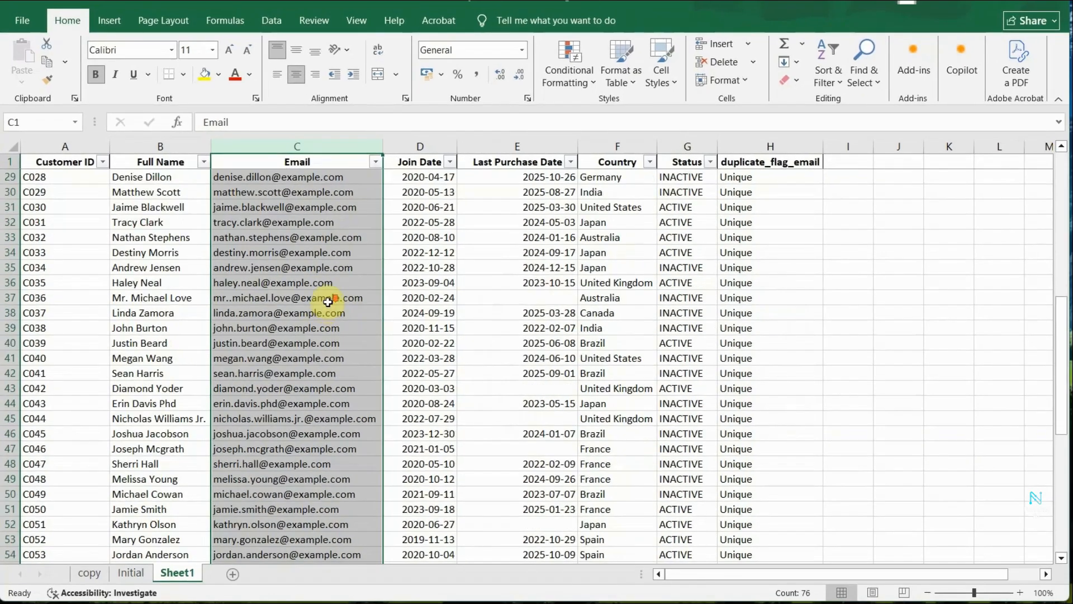
{"action": "scroll", "coordinate": [329, 302], "scroll_direction": "down", "scroll_amount": 13}
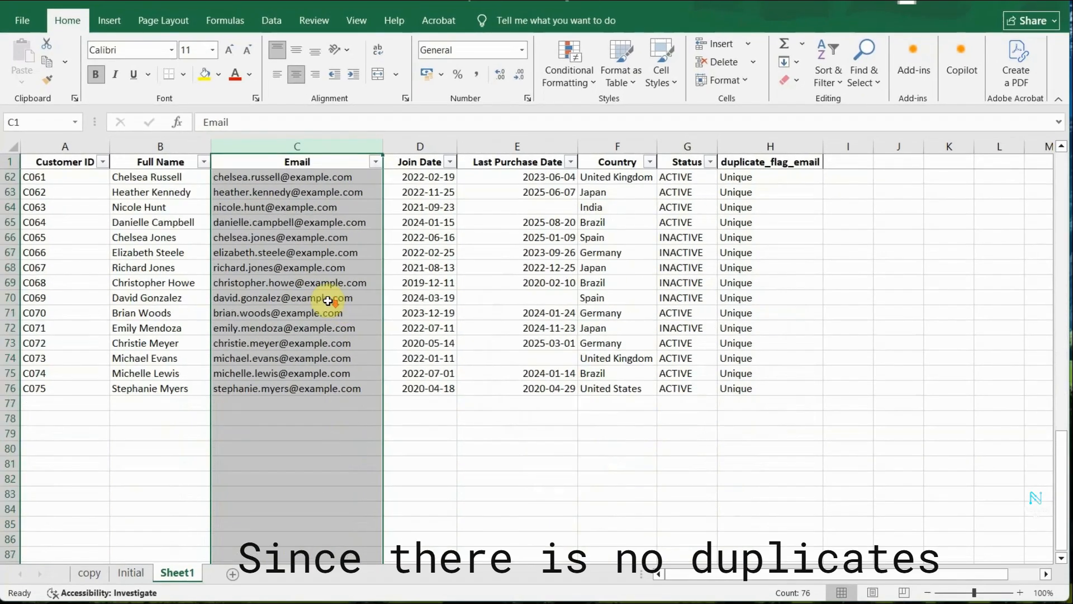
{"action": "scroll", "coordinate": [328, 300], "scroll_direction": "up", "scroll_amount": 20}
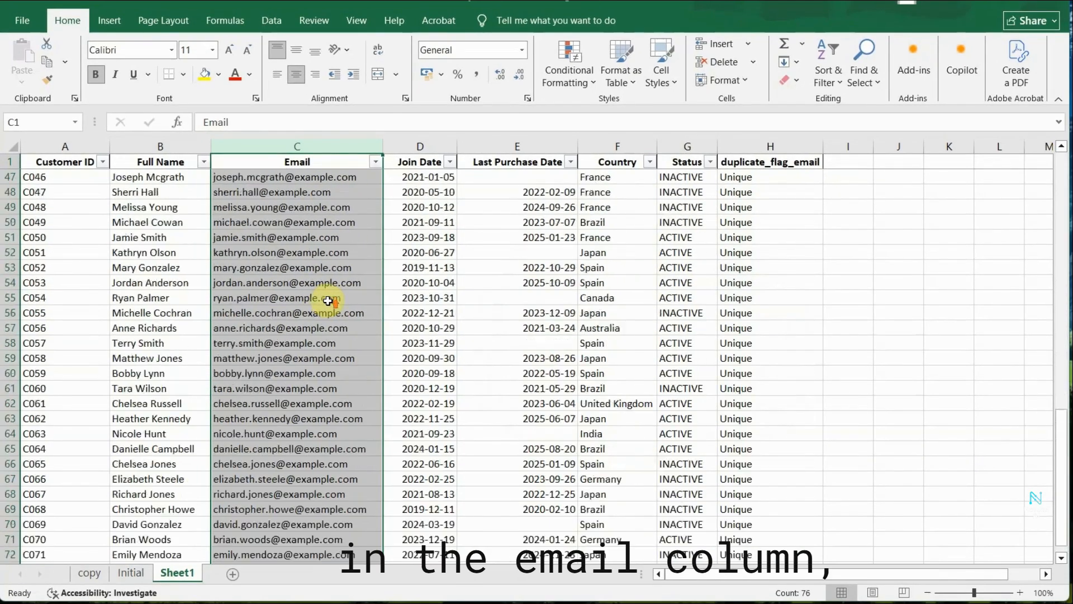
{"action": "scroll", "coordinate": [328, 301], "scroll_direction": "up", "scroll_amount": 2}
{"action": "scroll", "coordinate": [328, 301], "scroll_direction": "down", "scroll_amount": 1}
{"action": "scroll", "coordinate": [328, 300], "scroll_direction": "up", "scroll_amount": 1}
{"action": "scroll", "coordinate": [328, 300], "scroll_direction": "down", "scroll_amount": 5}
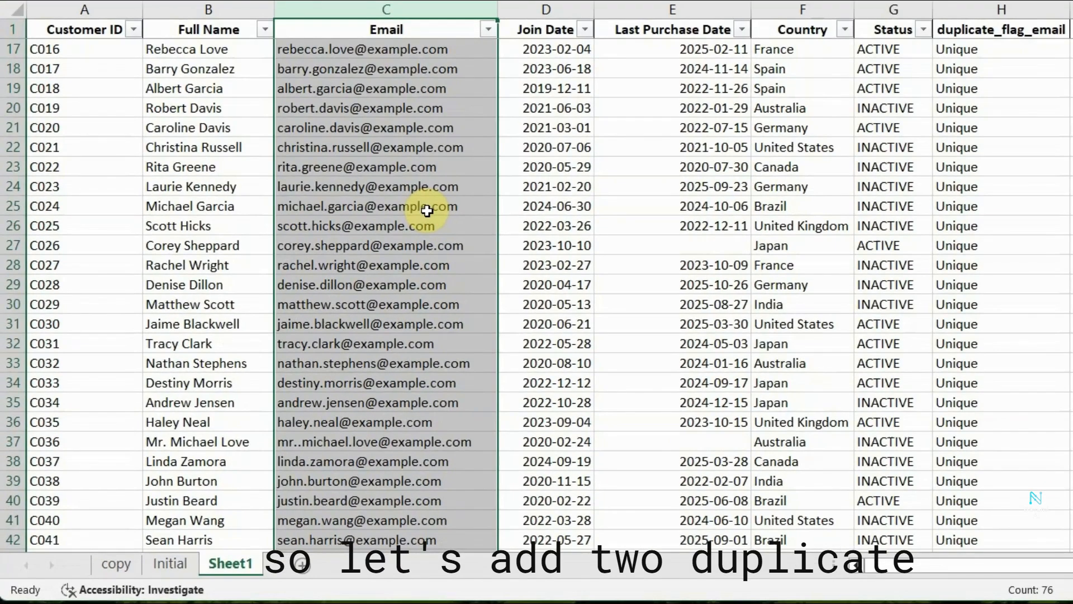
Copy the last two customer records, A75:H76, and paste them as values starting at A77.
{"action": "scroll", "coordinate": [422, 352], "scroll_direction": "down", "scroll_amount": 3}
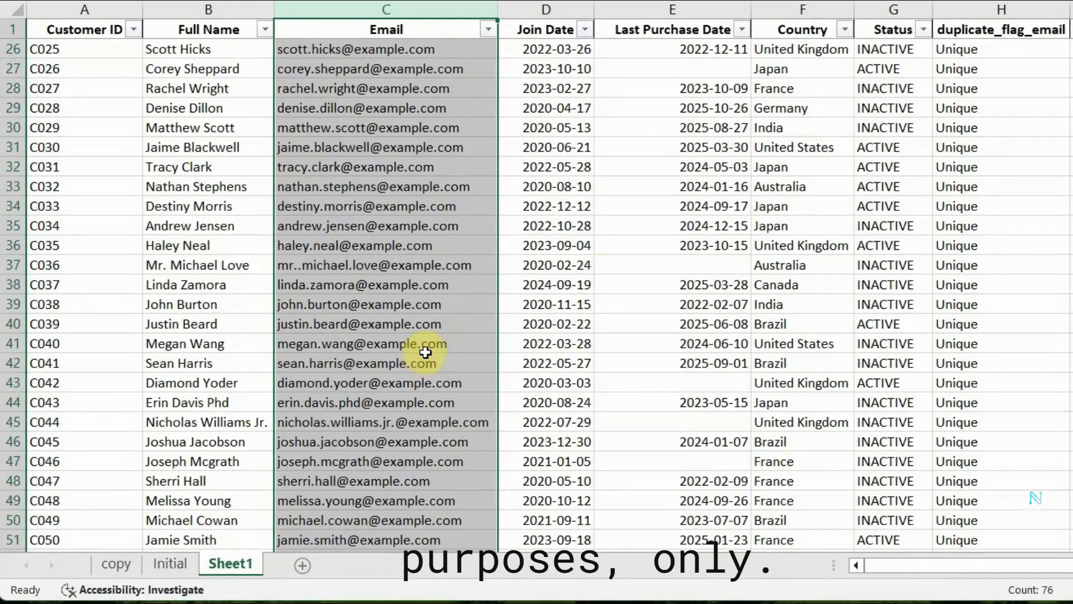
{"action": "scroll", "coordinate": [425, 352], "scroll_direction": "down", "scroll_amount": 3}
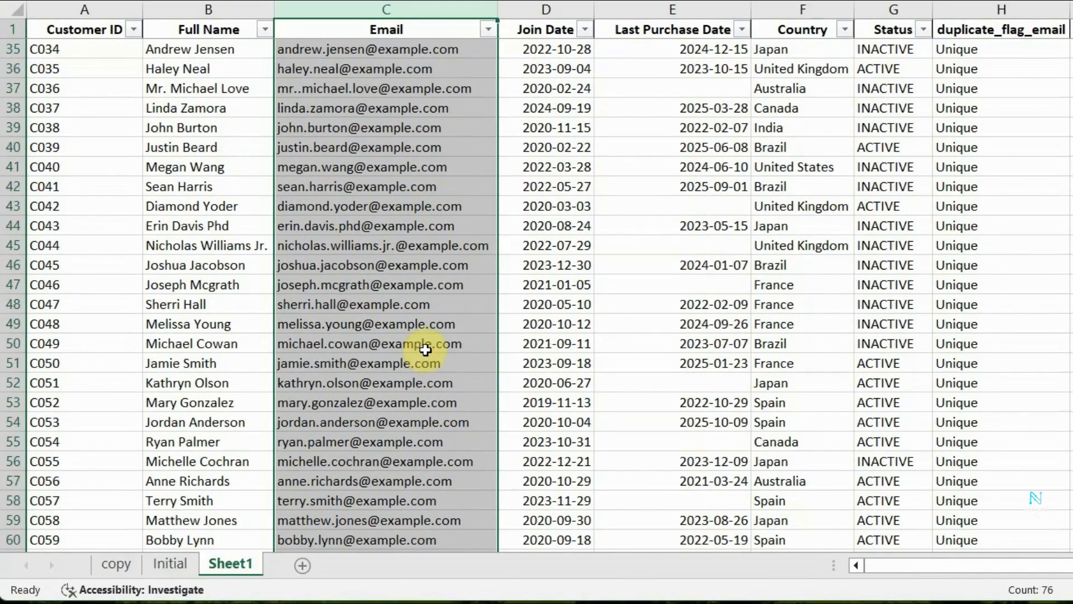
{"action": "scroll", "coordinate": [747, 319], "scroll_direction": "down", "scroll_amount": 10}
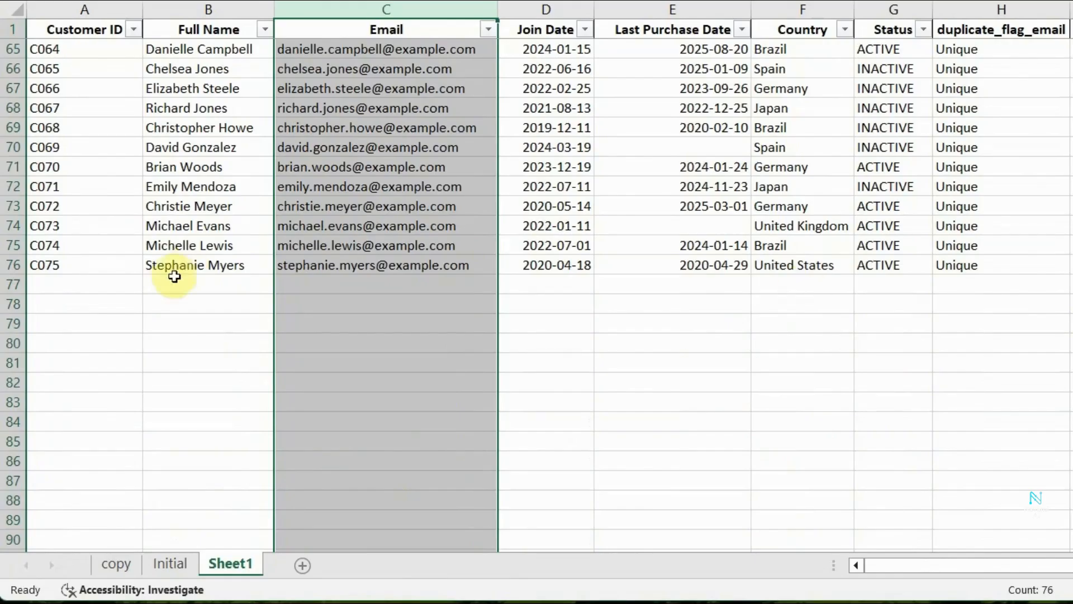
{"action": "left_click", "coordinate": [161, 288]}
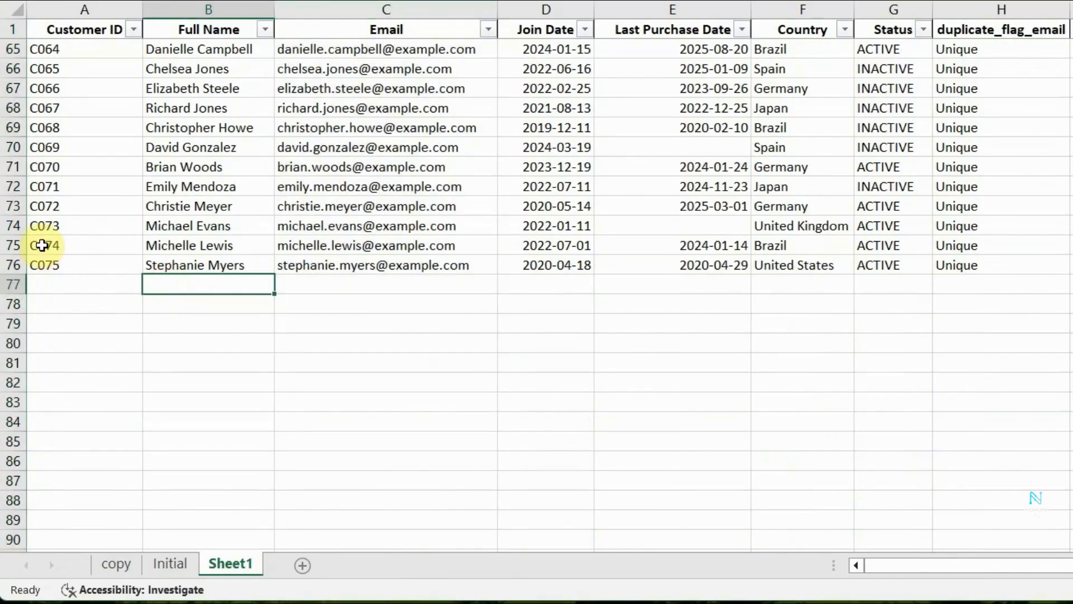
{"action": "left_click", "coordinate": [42, 245]}
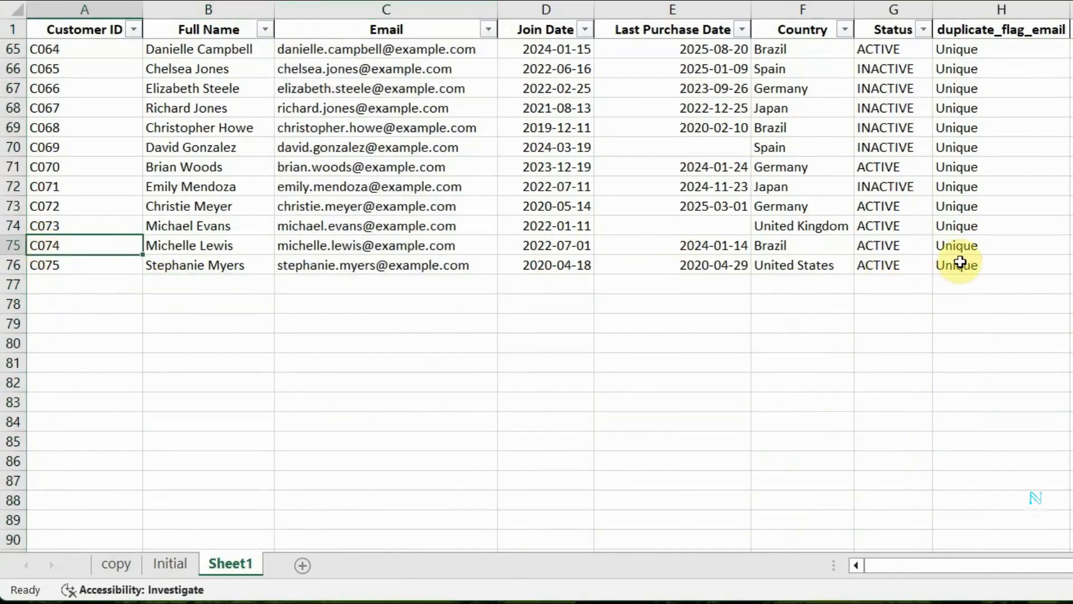
{"action": "left_click", "coordinate": [960, 260], "text": "shift"}
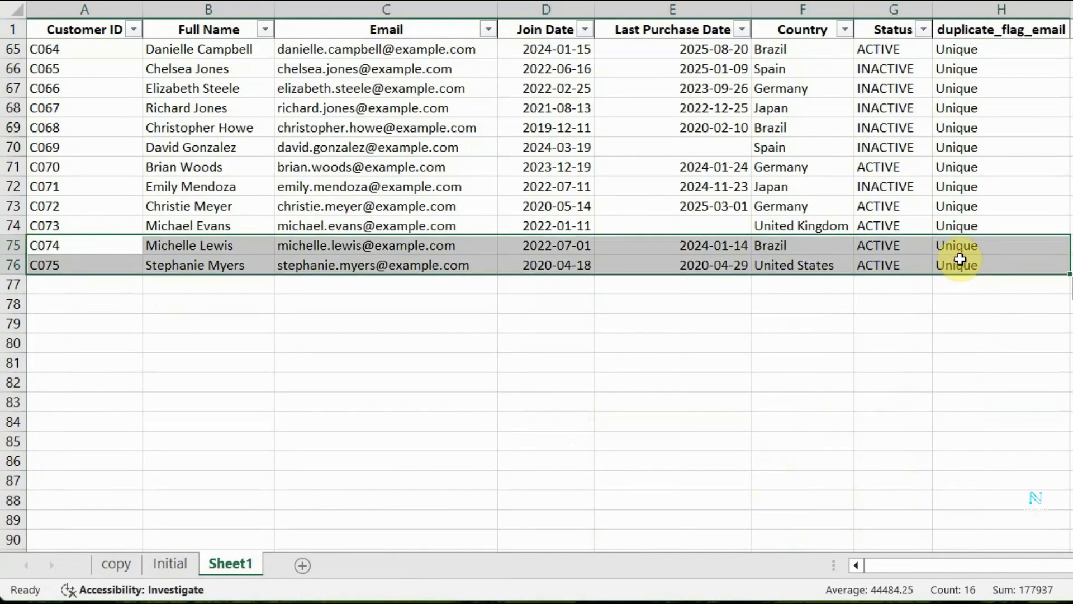
{"action": "key", "text": "ctrl+c"}
{"action": "left_click", "coordinate": [79, 284]}
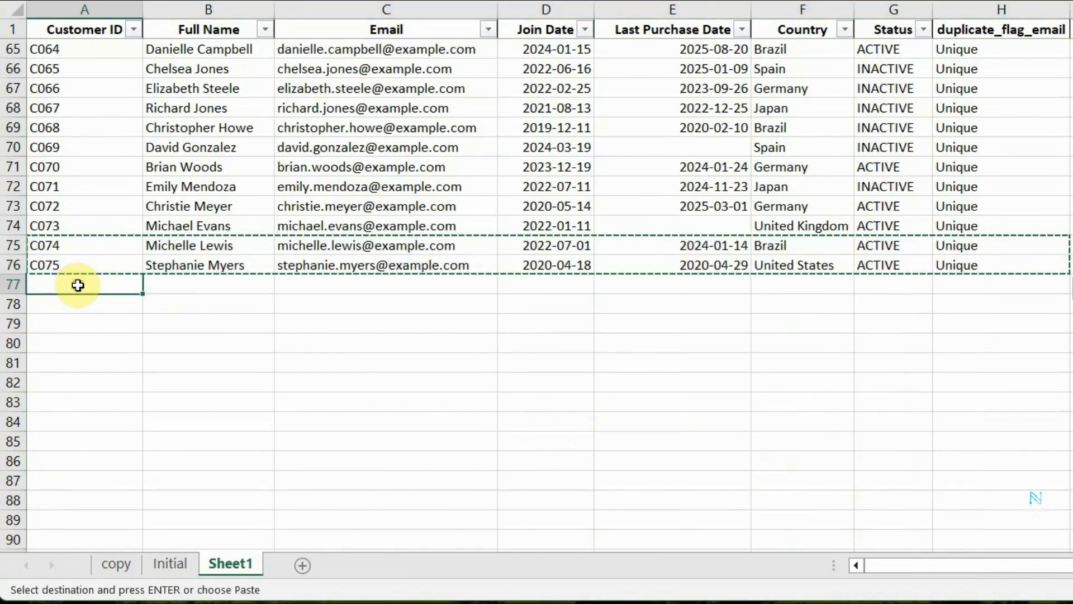
{"action": "right_click", "coordinate": [79, 286]}
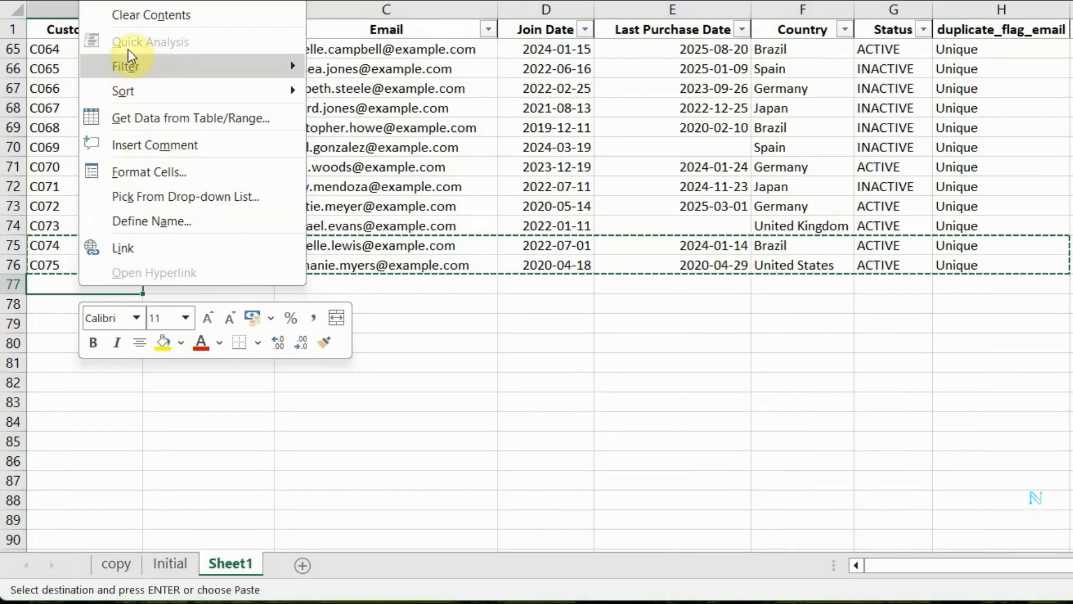
{"action": "mouse_move", "coordinate": [291, 0]}
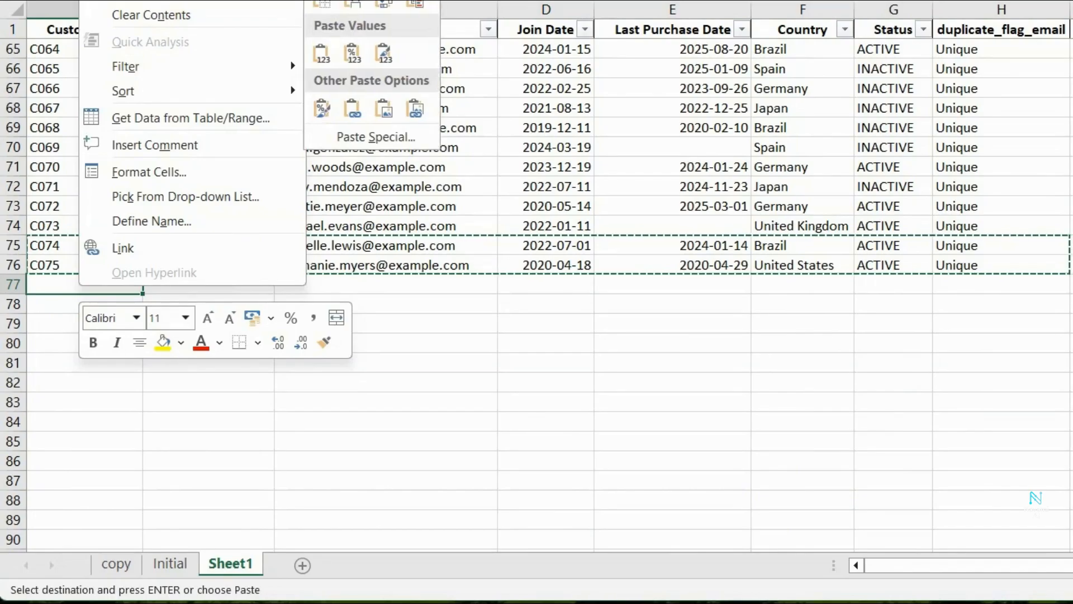
{"action": "left_click", "coordinate": [323, 54]}
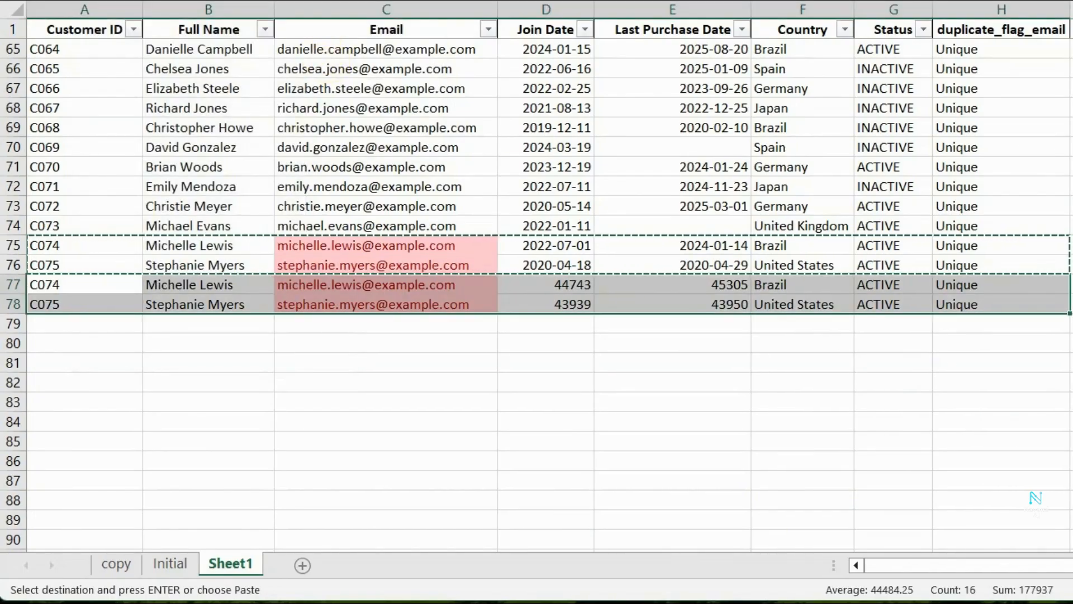
Compare the original and pasted email cells in C75:C78 to examine the duplicate highlighting.
{"action": "left_click", "coordinate": [1072, 382]}
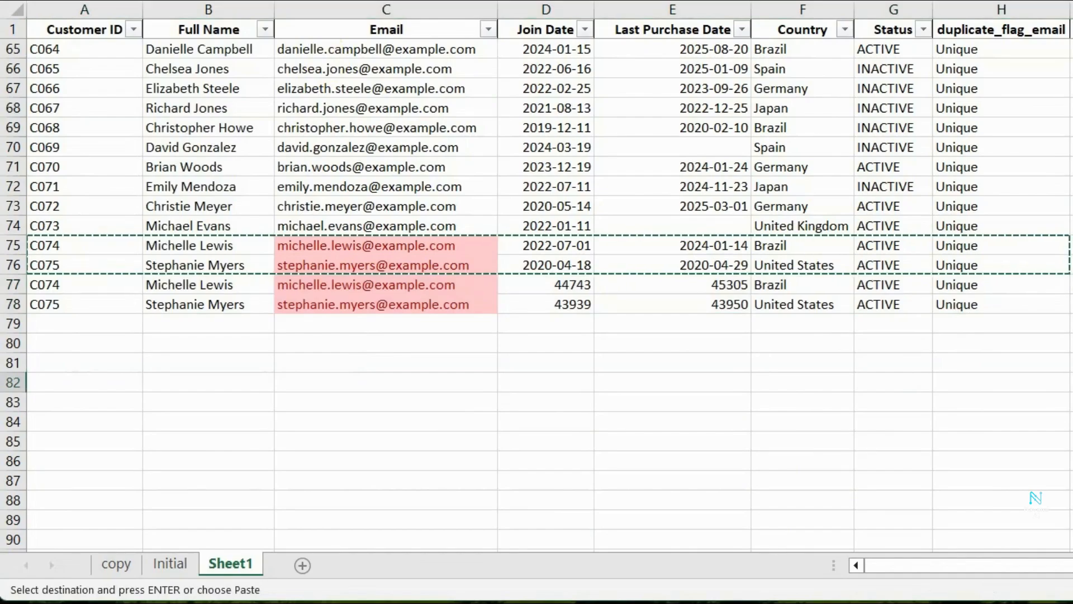
{"action": "left_click", "coordinate": [1072, 304]}
{"action": "double_click", "coordinate": [1072, 285]}
{"action": "left_click", "coordinate": [1072, 343]}
{"action": "scroll", "coordinate": [781, 391], "scroll_direction": "up", "scroll_amount": 1}
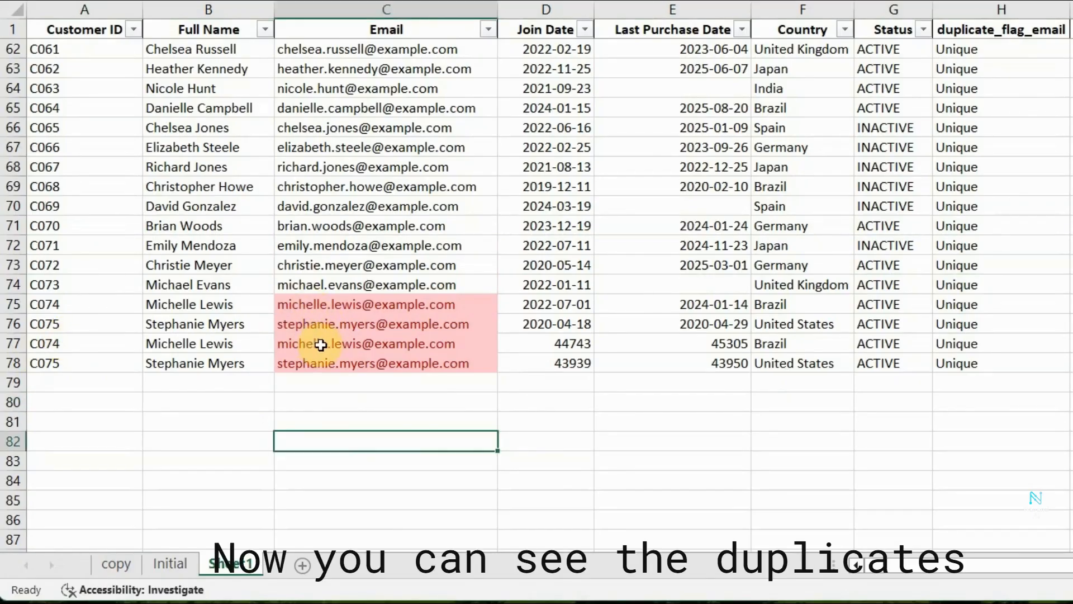
{"action": "left_click", "coordinate": [320, 345]}
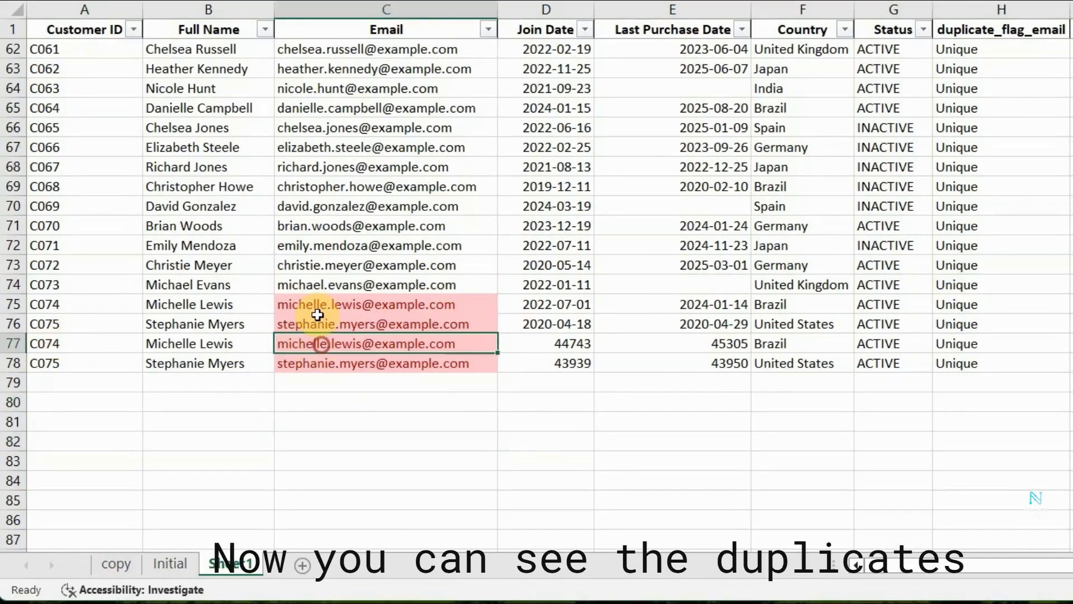
{"action": "left_click", "coordinate": [314, 306]}
{"action": "left_click", "coordinate": [326, 368]}
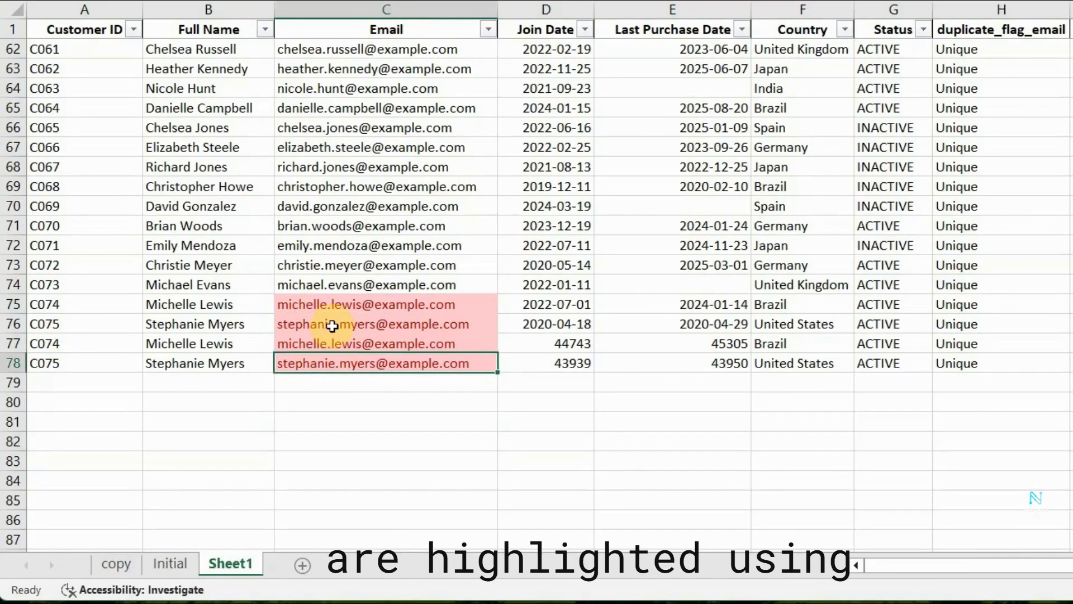
{"action": "left_click", "coordinate": [332, 324]}
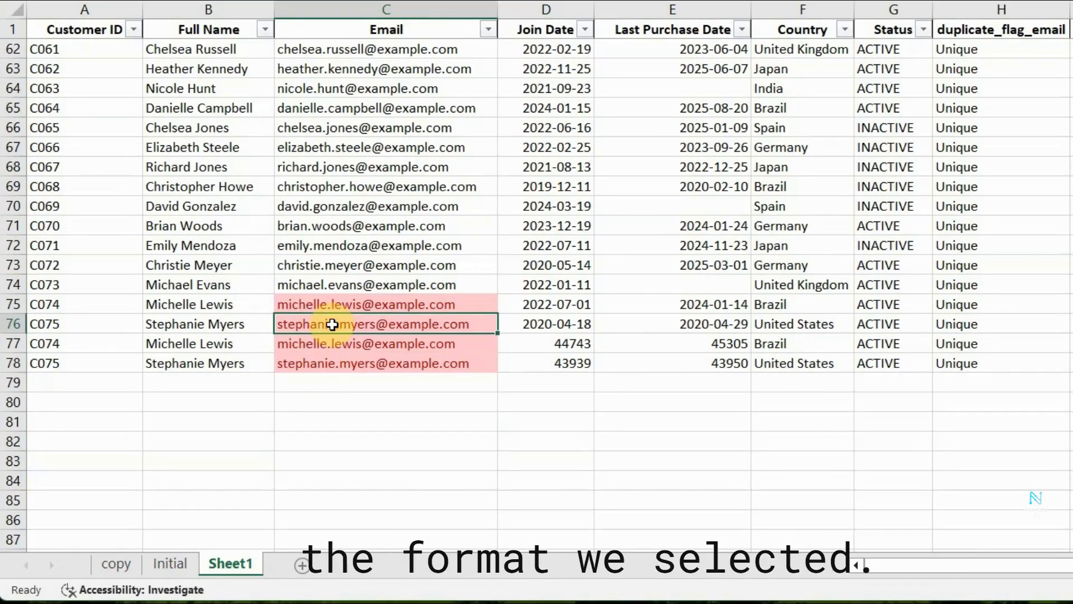
{"action": "left_click", "coordinate": [393, 302]}
{"action": "left_click", "coordinate": [393, 350]}
{"action": "left_click", "coordinate": [393, 361]}
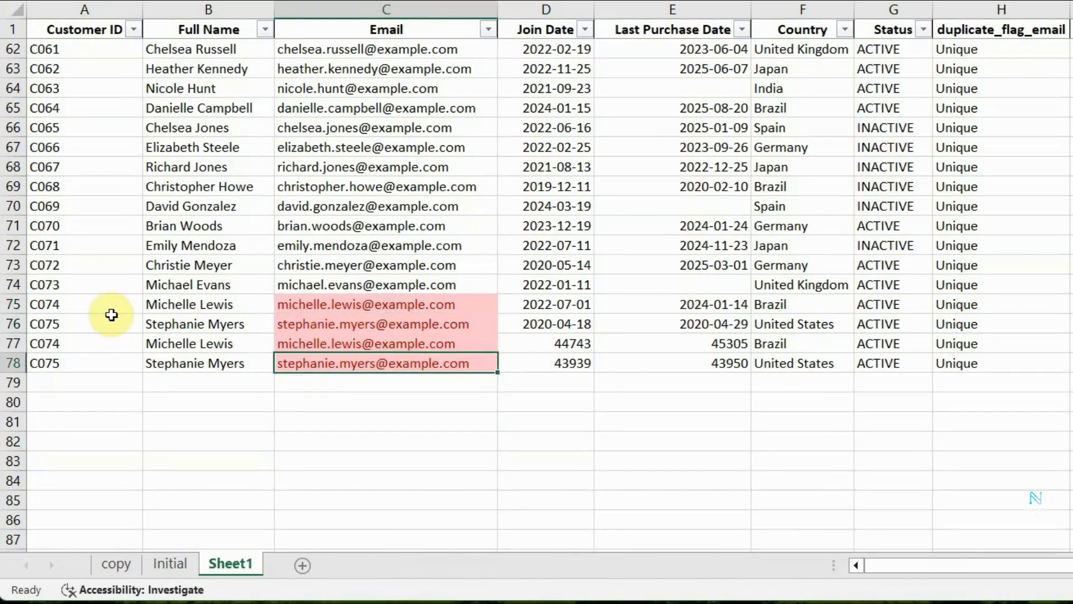
Start a Duplicate Values highlighting rule for the whole Customer ID column.
{"action": "left_click", "coordinate": [94, 326]}
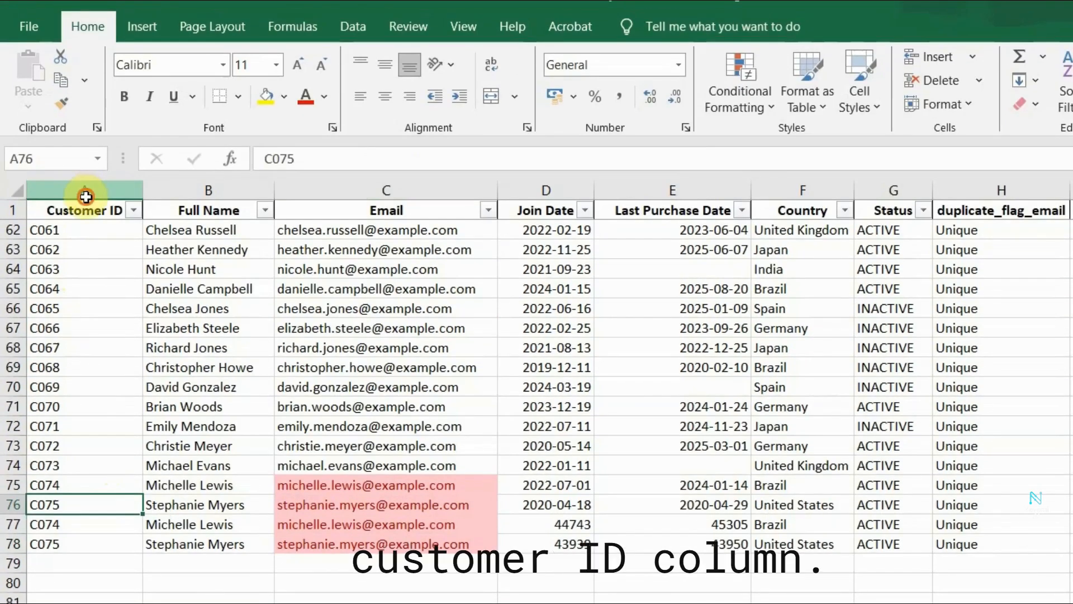
{"action": "left_click", "coordinate": [85, 192]}
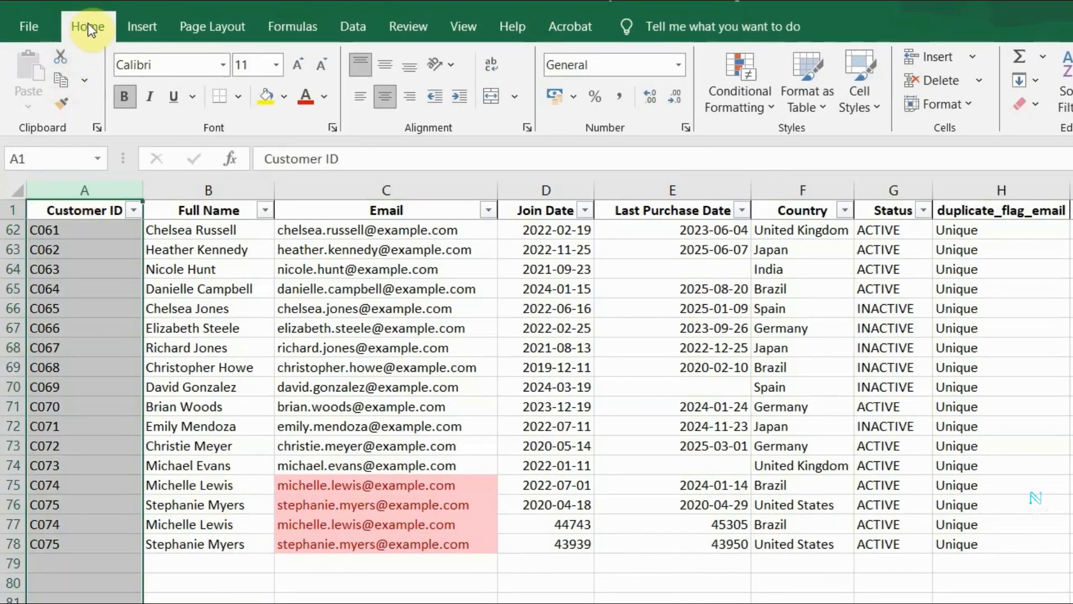
{"action": "left_click", "coordinate": [733, 101]}
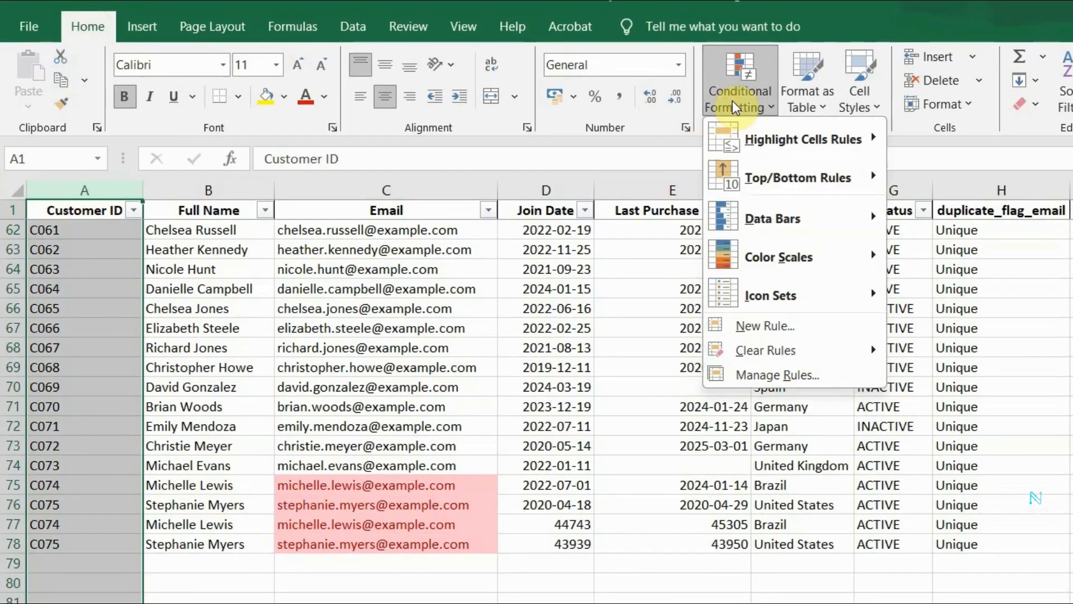
{"action": "mouse_move", "coordinate": [782, 137]}
{"action": "left_click", "coordinate": [954, 366]}
Preview the yellow, green and Light Red Fill formats for the duplicate customer IDs.
{"action": "left_click", "coordinate": [844, 434]}
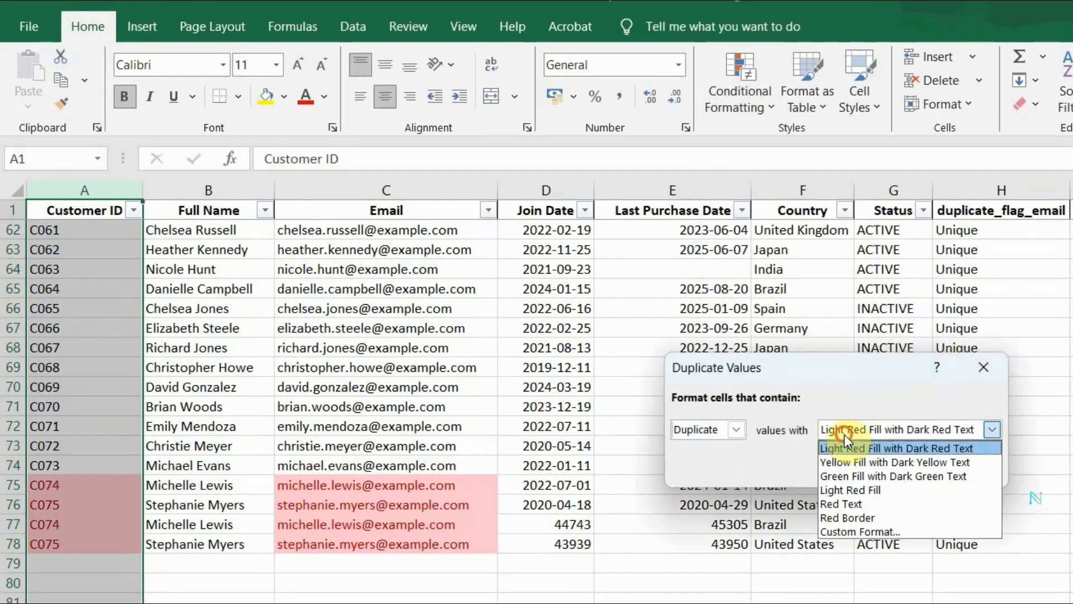
{"action": "left_click", "coordinate": [844, 458]}
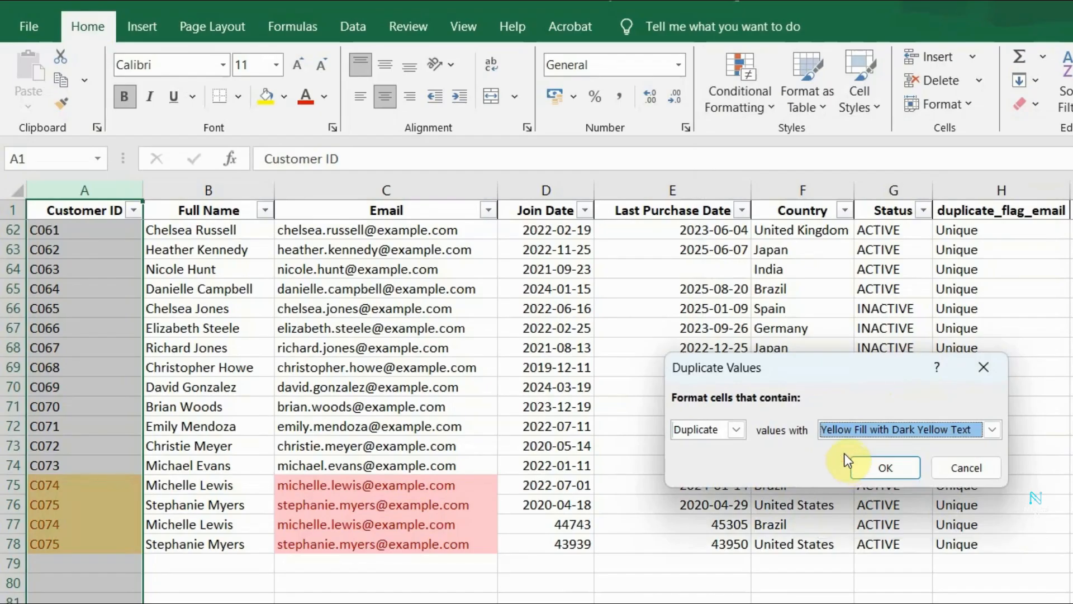
{"action": "left_click", "coordinate": [852, 427]}
{"action": "left_click", "coordinate": [839, 474]}
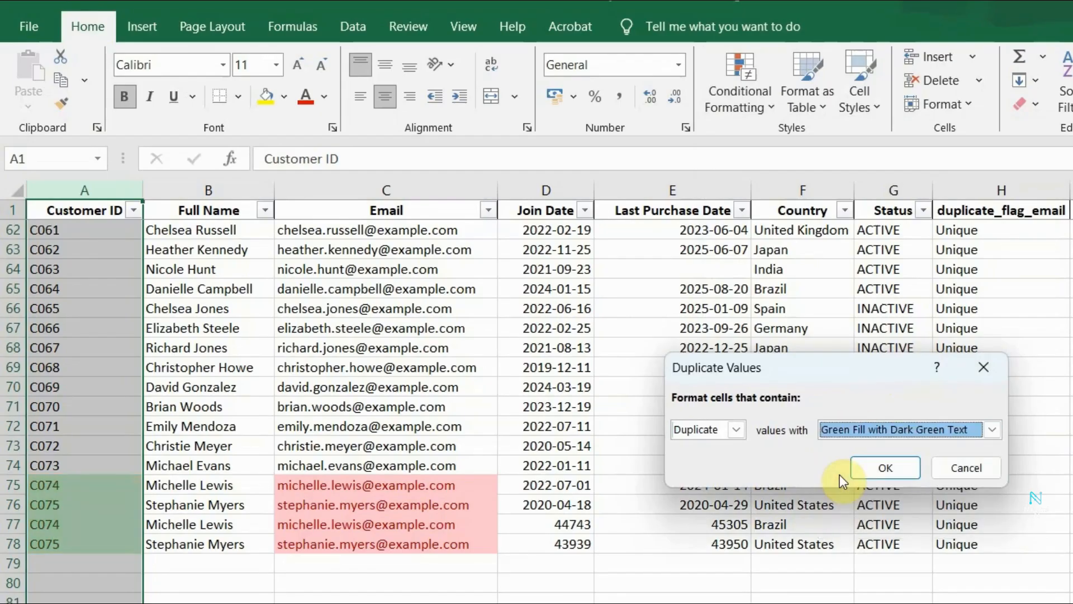
{"action": "left_click", "coordinate": [853, 430]}
{"action": "left_click", "coordinate": [840, 489]}
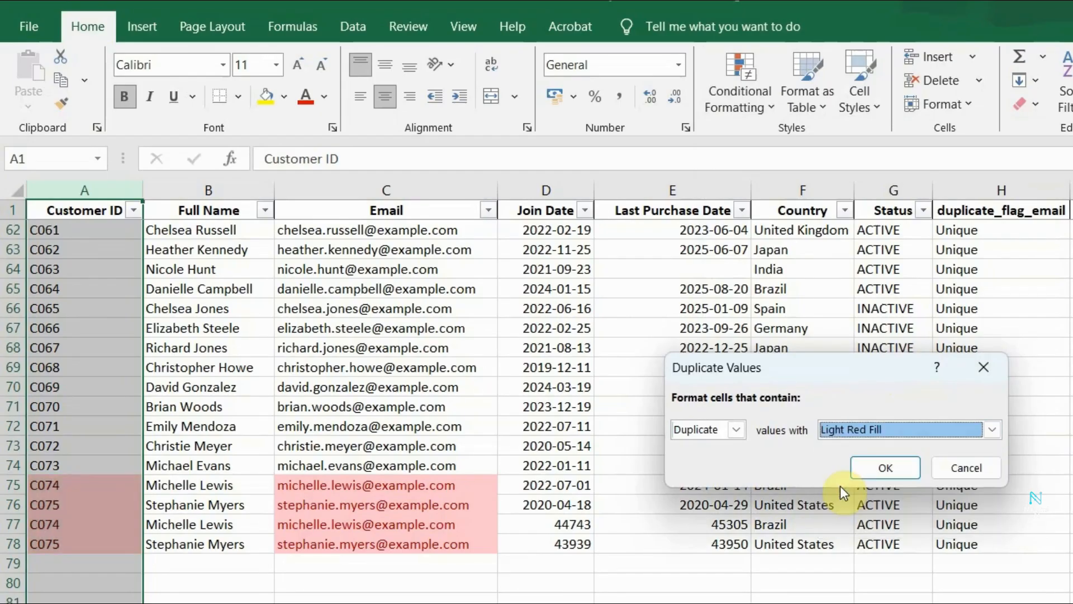
Set the duplicate customer ID format to Yellow Fill with Dark Yellow Text and apply the rule.
{"action": "left_click", "coordinate": [844, 430]}
{"action": "left_click", "coordinate": [846, 461]}
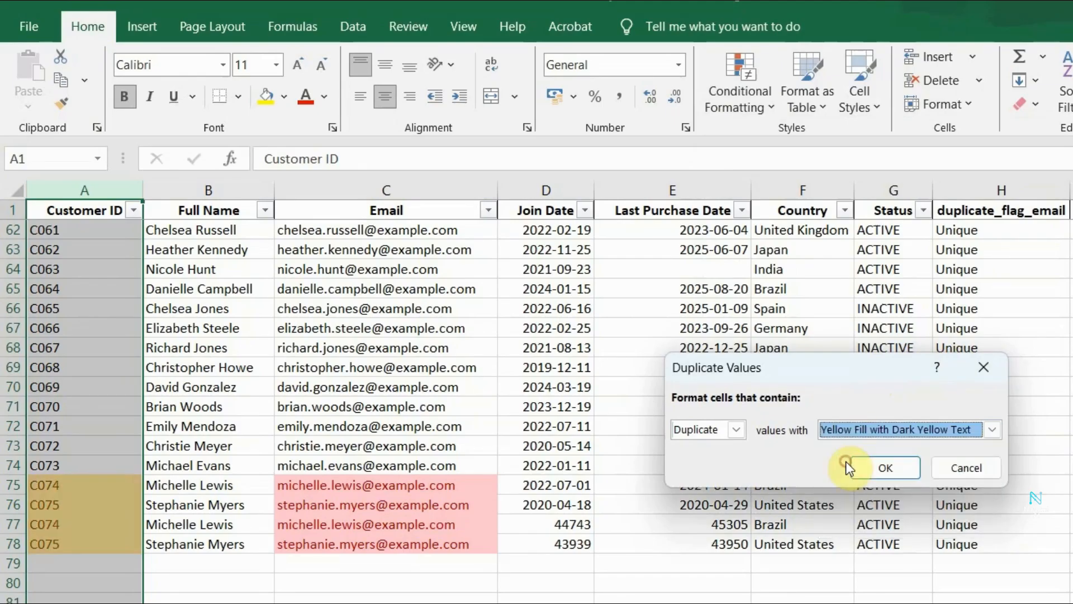
{"action": "left_click", "coordinate": [873, 471]}
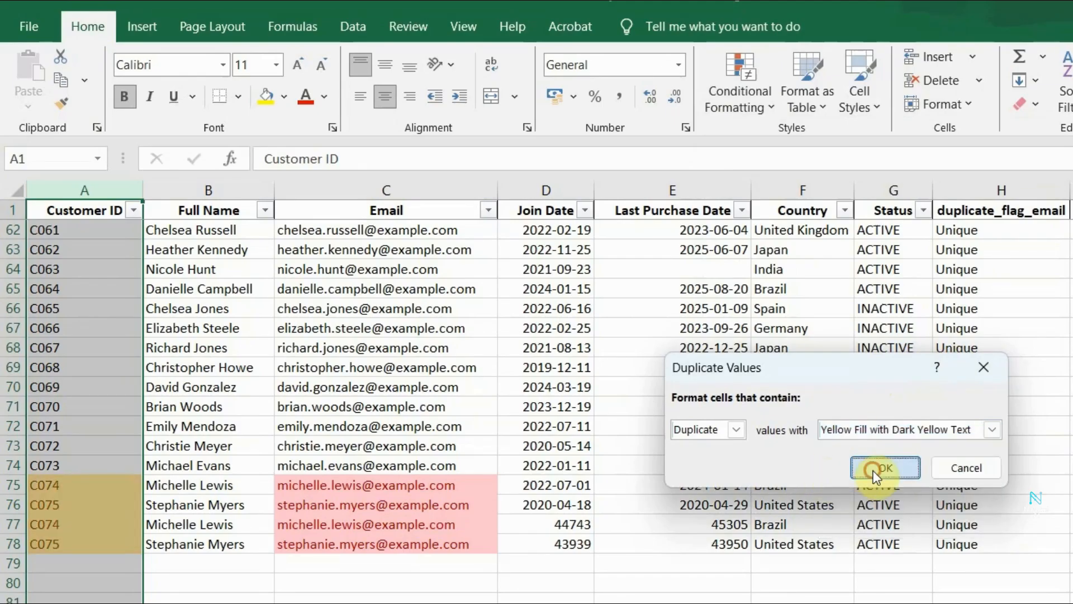
Compare the original and pasted customer IDs in A75:A78 to examine the duplicate highlighting.
{"action": "left_click", "coordinate": [763, 600]}
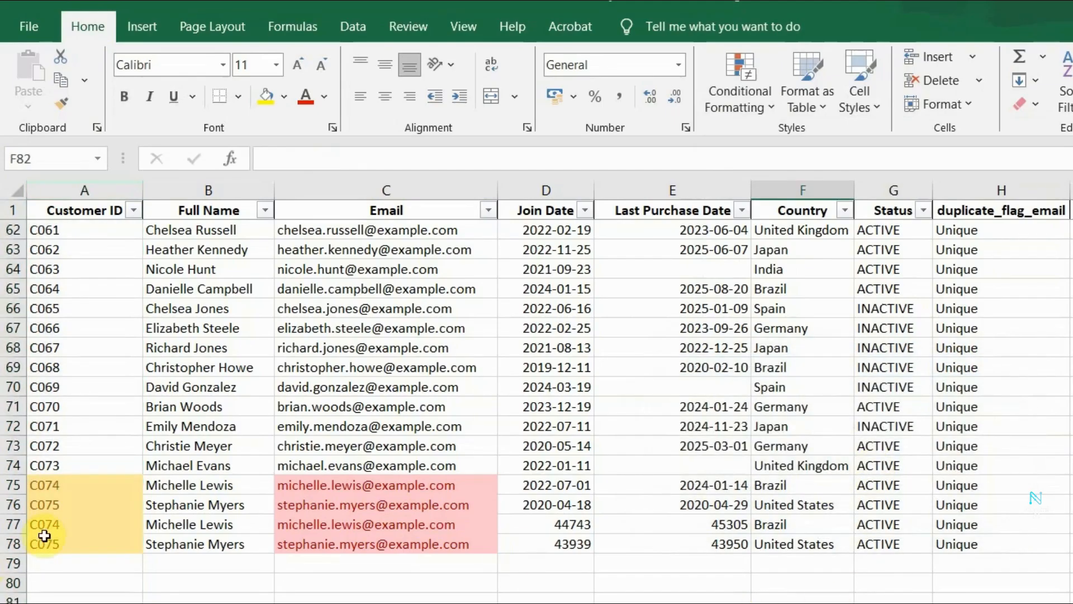
{"action": "left_click", "coordinate": [63, 484]}
{"action": "left_click", "coordinate": [87, 557]}
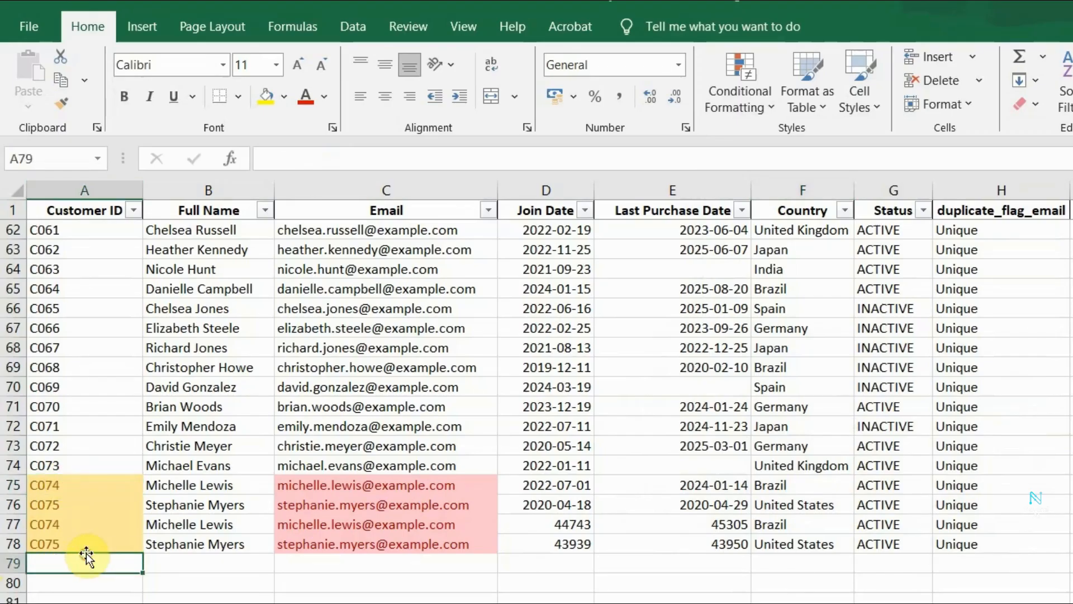
{"action": "left_click_drag", "start_coordinate": [72, 489], "coordinate": [75, 506]}
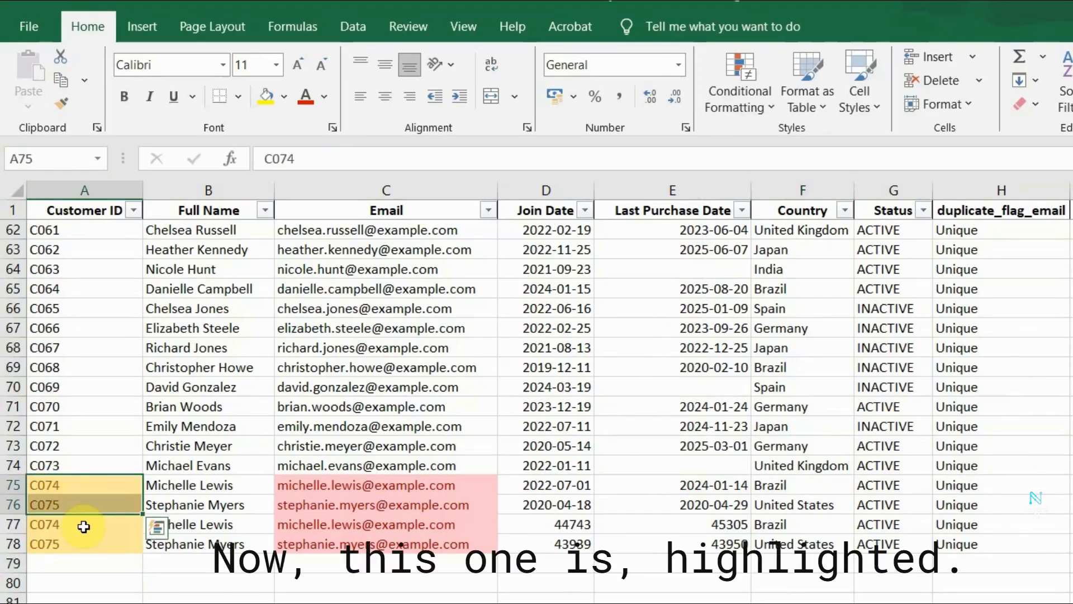
Examine the duplicate_flag_email cells H76:H78 and the COUNTIF range used in their formula.
{"action": "key", "text": "ctrl+End"}
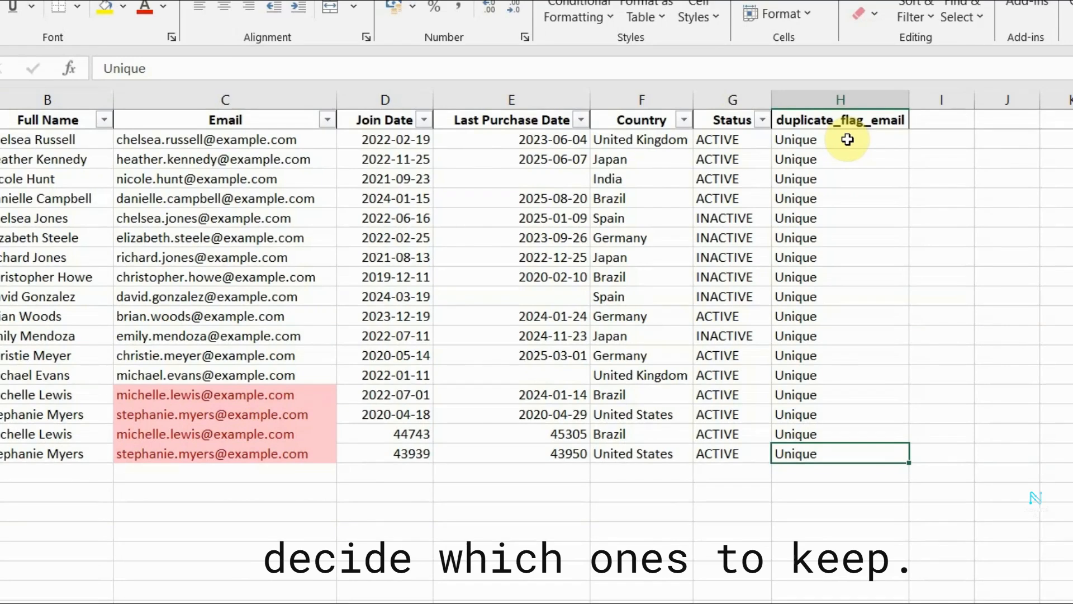
{"action": "left_click", "coordinate": [808, 434]}
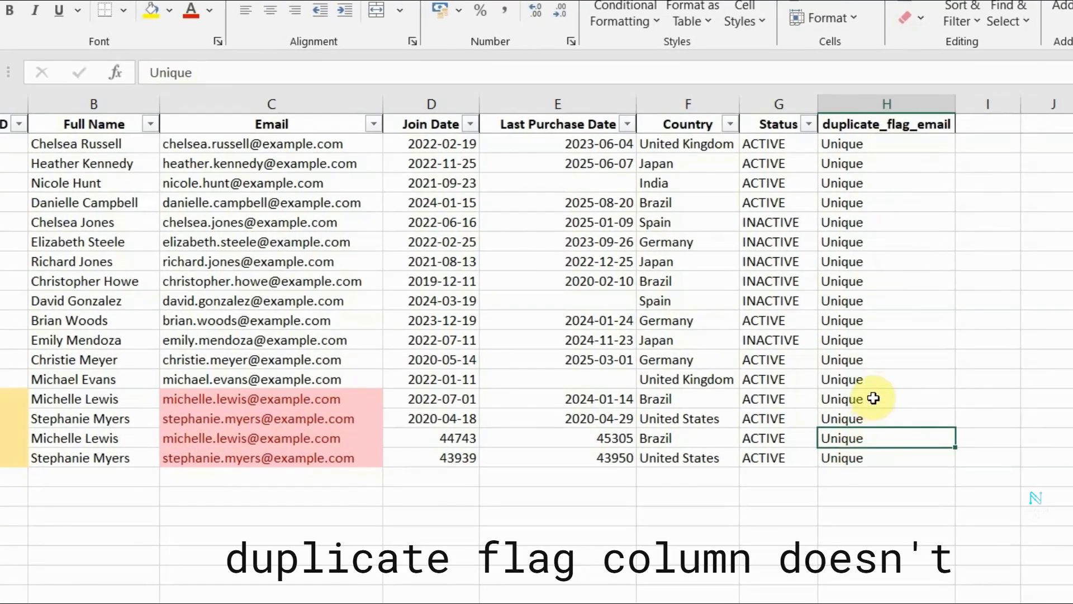
{"action": "key", "text": "Up"}
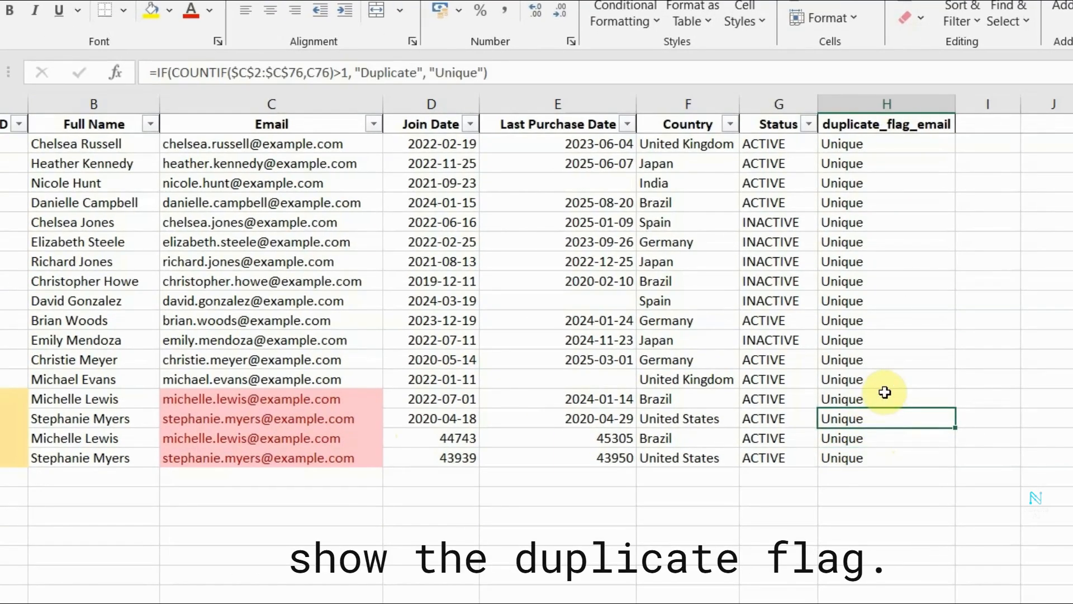
{"action": "left_click", "coordinate": [890, 437]}
{"action": "left_click", "coordinate": [874, 421]}
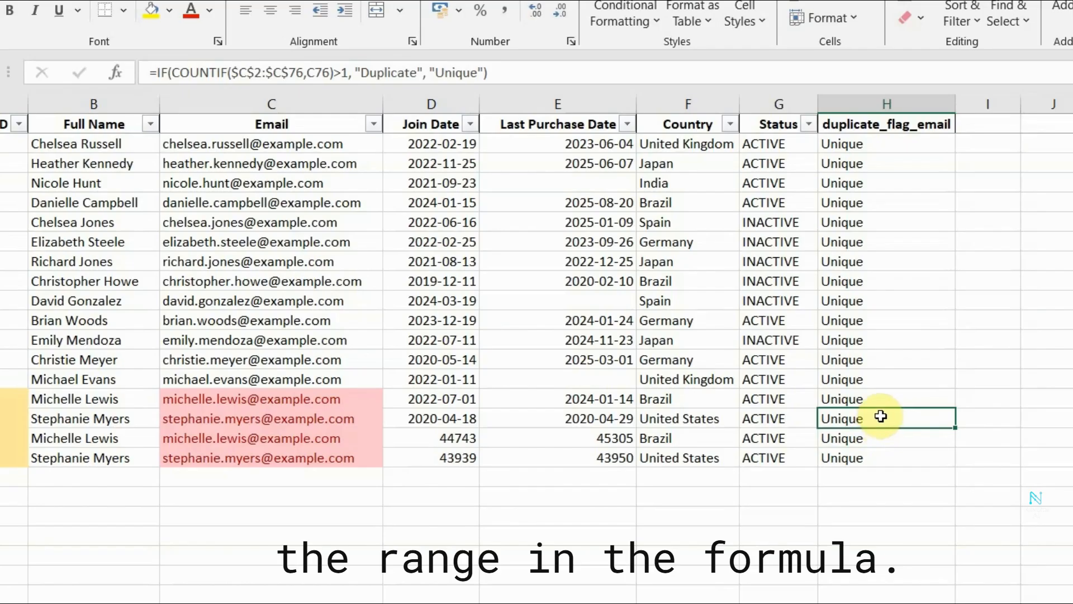
Extend the COUNTIF range in the H2 formula to $C$2:$C$78.
{"action": "scroll", "coordinate": [884, 417], "scroll_direction": "up", "scroll_amount": 3}
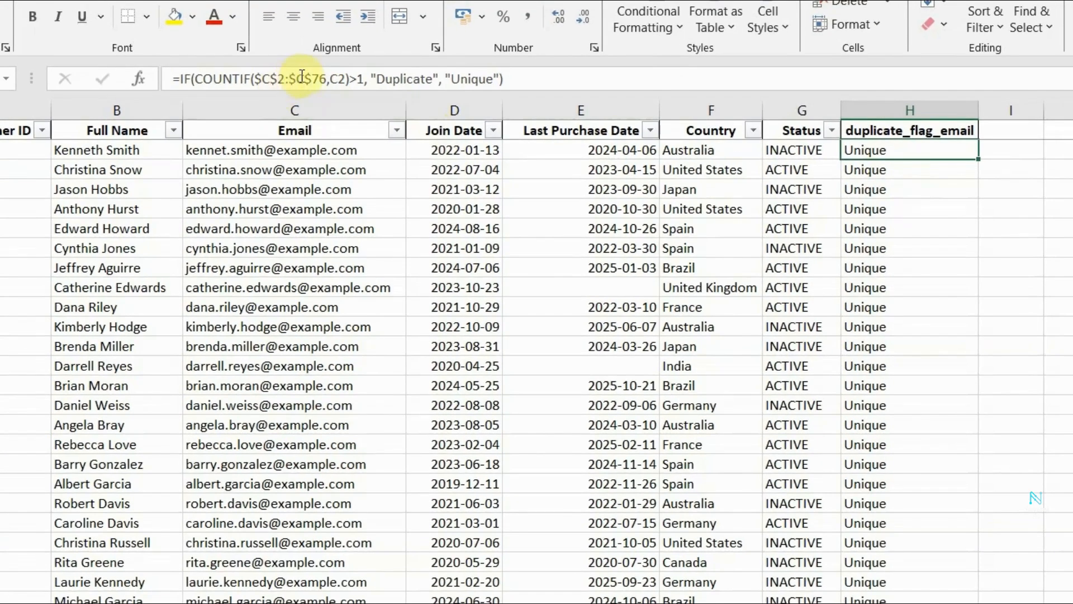
{"action": "left_click", "coordinate": [326, 77]}
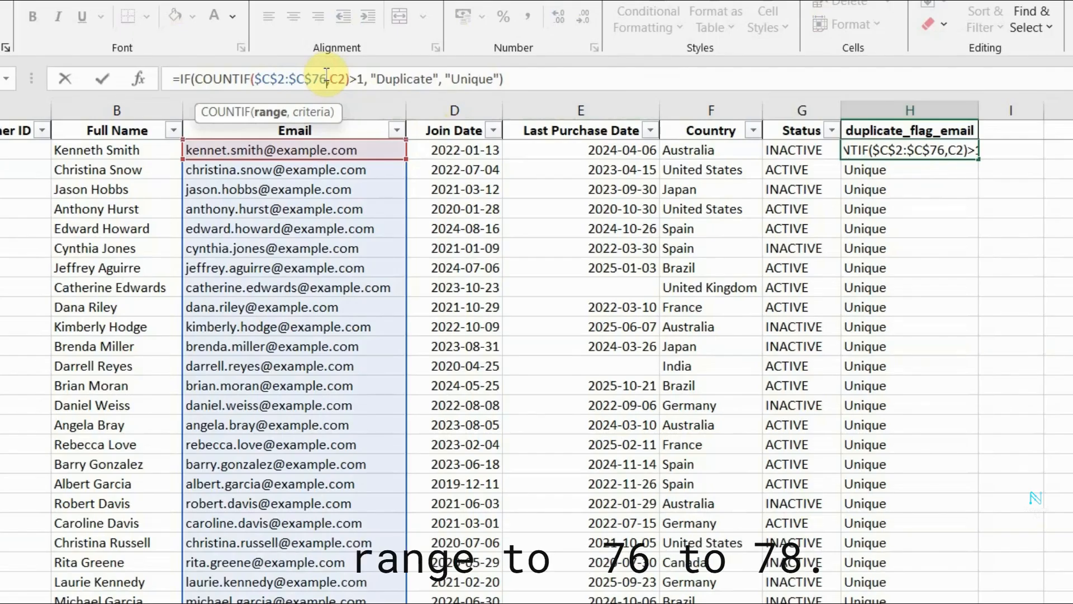
{"action": "key", "text": "BackSpace"}
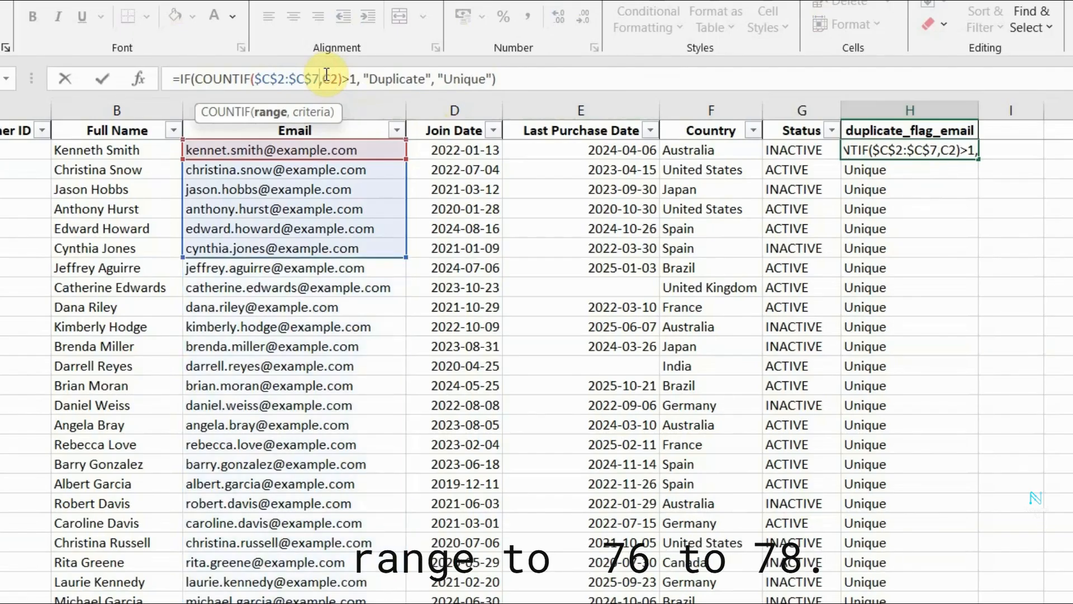
{"action": "type", "text": "8"}
{"action": "key", "text": "ctrl+Return"}
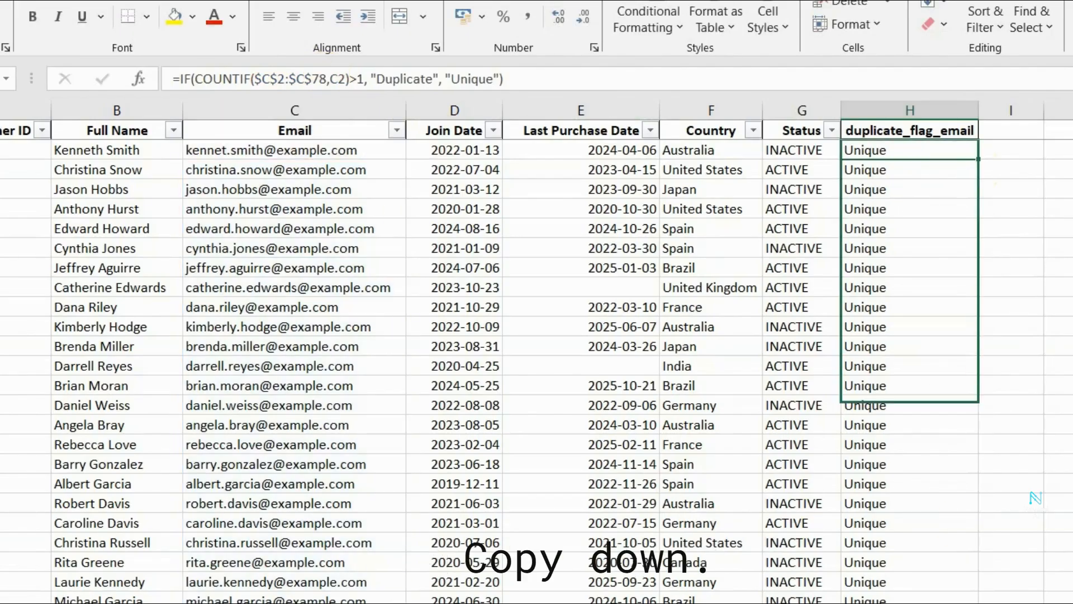
Copy the updated H2 formula down to H78 and check the flags in H75:H78.
{"action": "scroll", "coordinate": [1035, 497], "scroll_direction": "down", "scroll_amount": 18}
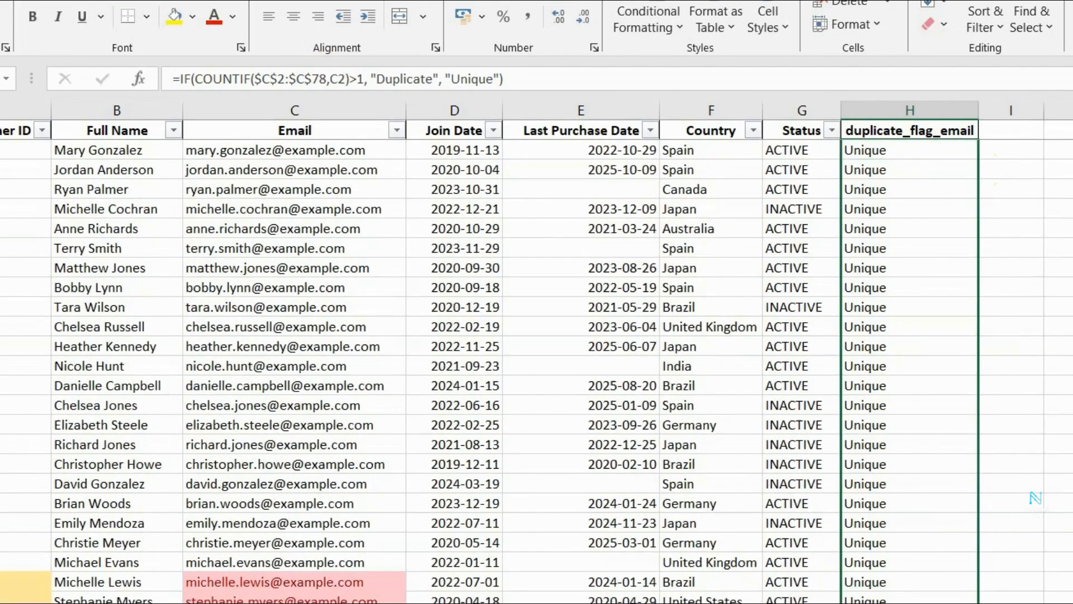
{"action": "mouse_move", "coordinate": [915, 603]}
{"action": "left_mouse_down"}
{"action": "mouse_move", "coordinate": [914, 496]}
{"action": "mouse_move", "coordinate": [924, 586]}
{"action": "left_mouse_up"}
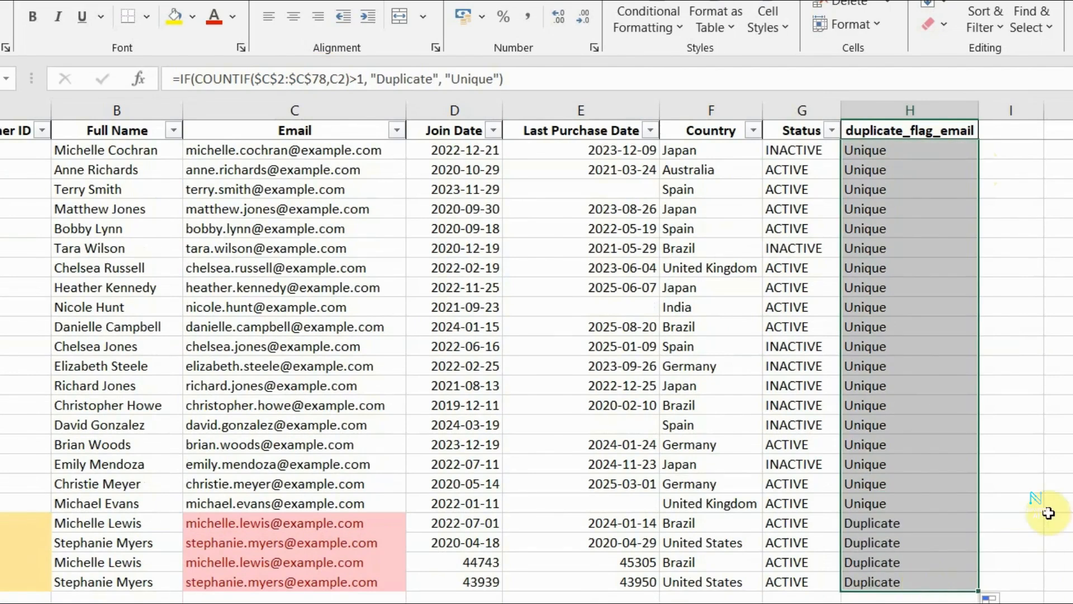
{"action": "left_click", "coordinate": [1049, 506]}
{"action": "left_click_drag", "start_coordinate": [872, 523], "coordinate": [889, 584]}
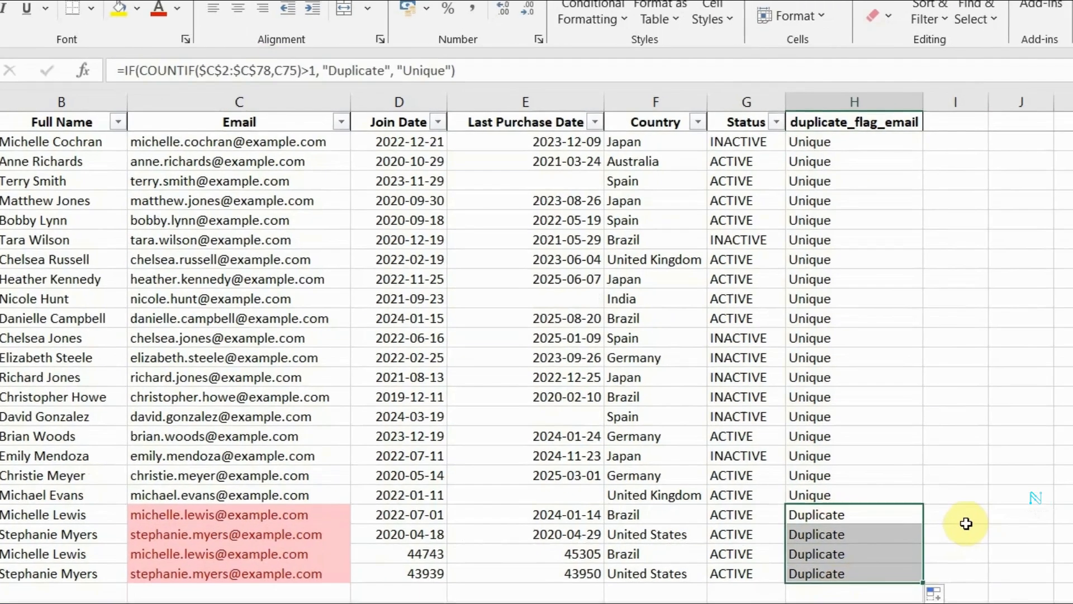
{"action": "left_click", "coordinate": [966, 523]}
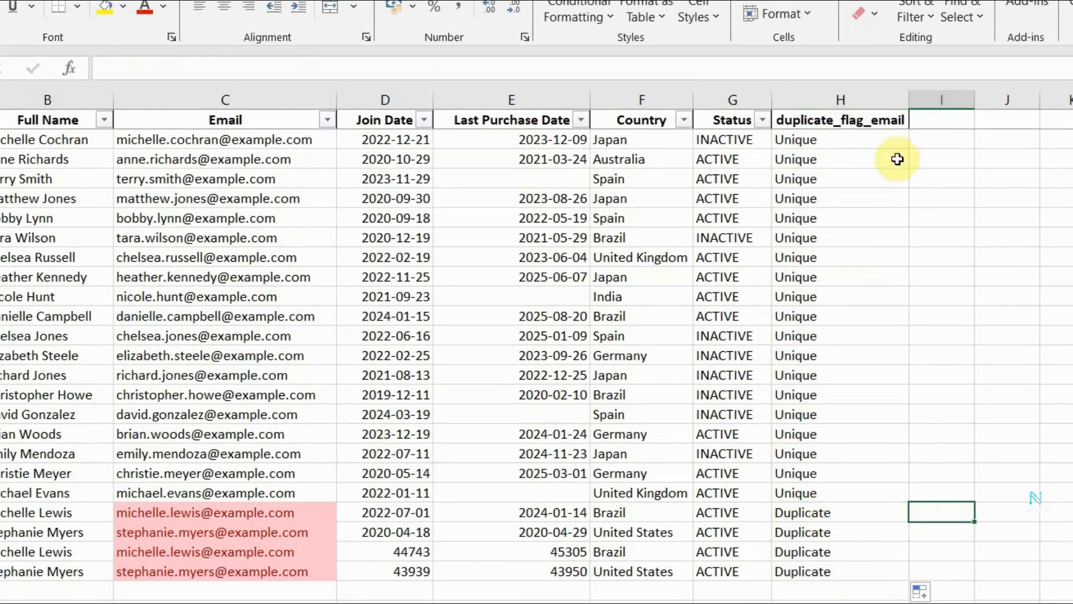
Turn the table's filter off and on again so that it covers the duplicate_flag_email column.
{"action": "left_click", "coordinate": [879, 122]}
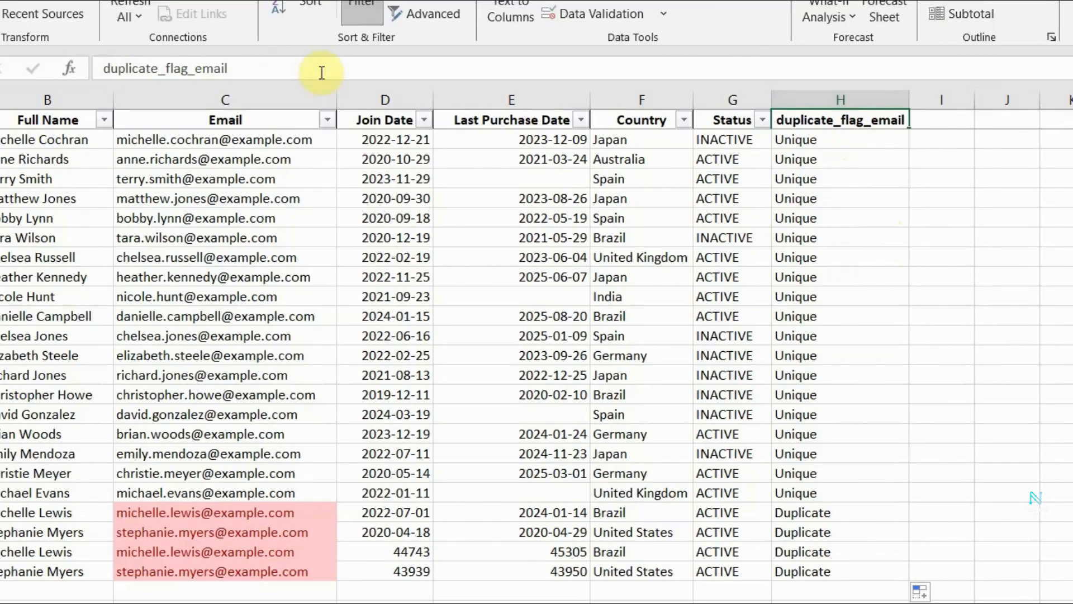
{"action": "left_click", "coordinate": [358, 7]}
{"action": "left_click", "coordinate": [358, 6]}
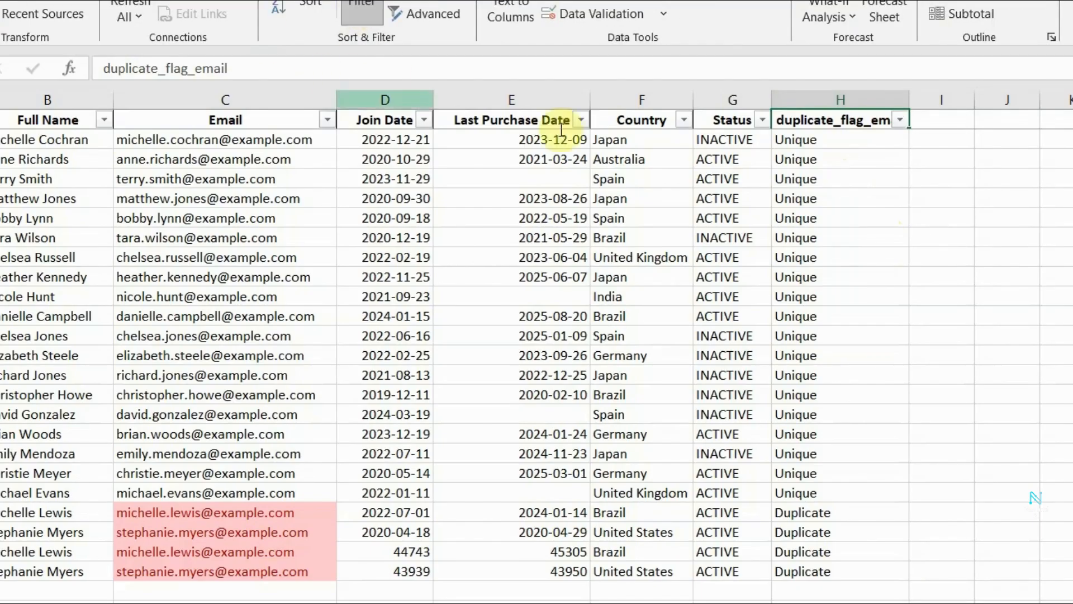
Filter the duplicate_flag_email column to Duplicate only and inspect the original email entries in C75 and C76.
{"action": "left_click", "coordinate": [899, 118]}
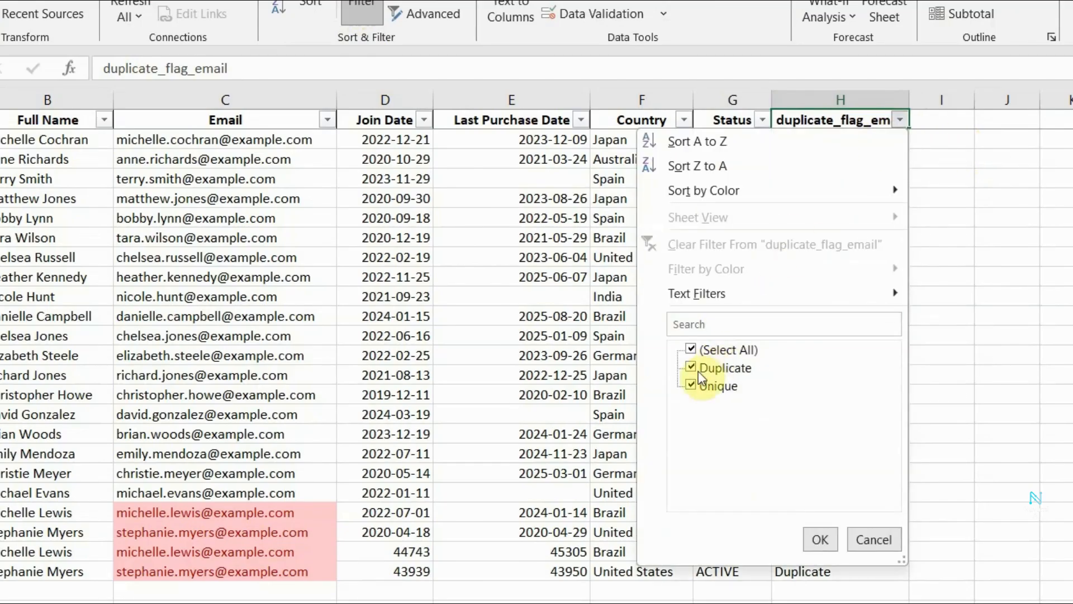
{"action": "left_click", "coordinate": [691, 385]}
{"action": "left_click", "coordinate": [693, 385]}
{"action": "left_click", "coordinate": [689, 348]}
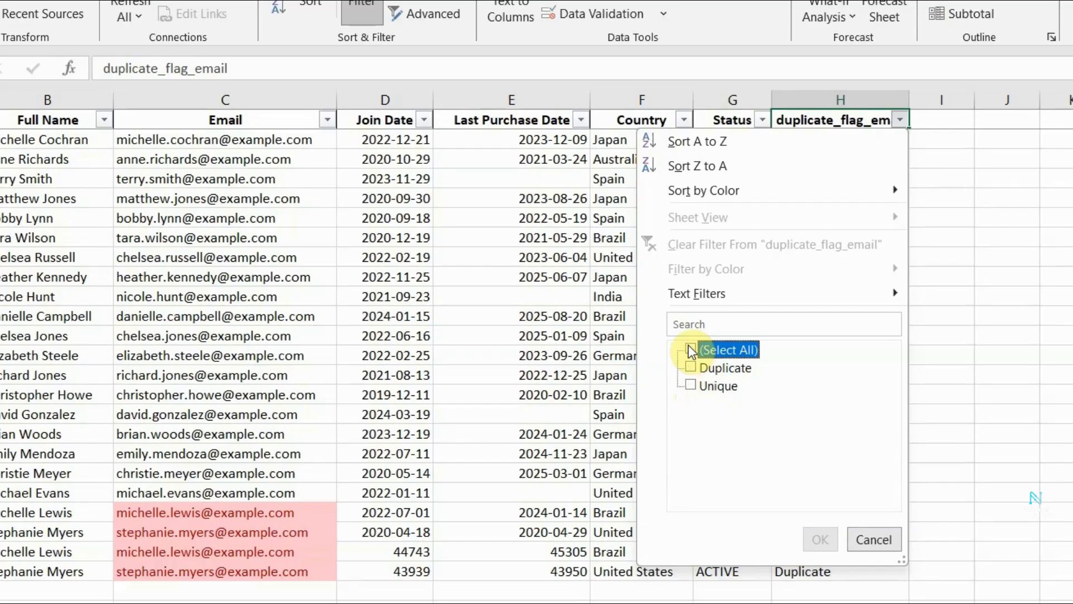
{"action": "left_click", "coordinate": [691, 367]}
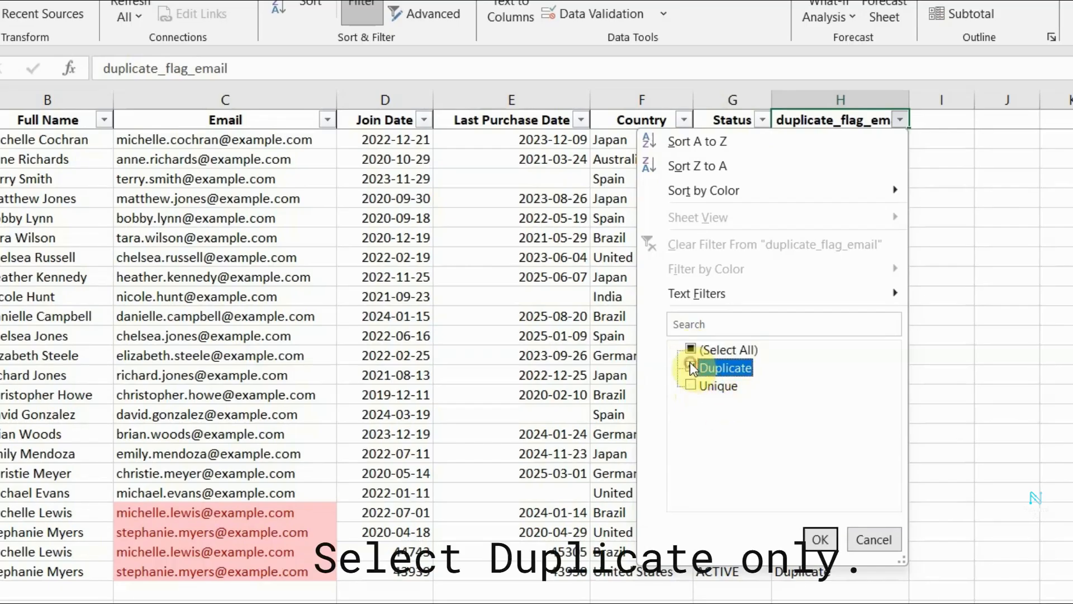
{"action": "left_click", "coordinate": [822, 541]}
{"action": "left_click", "coordinate": [982, 395]}
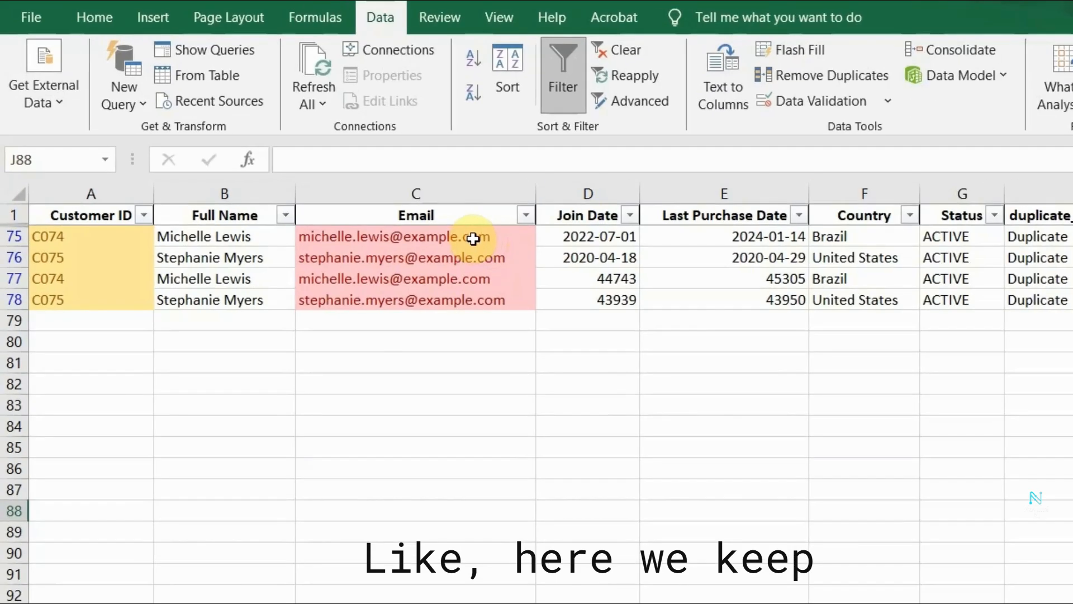
{"action": "left_click", "coordinate": [338, 179]}
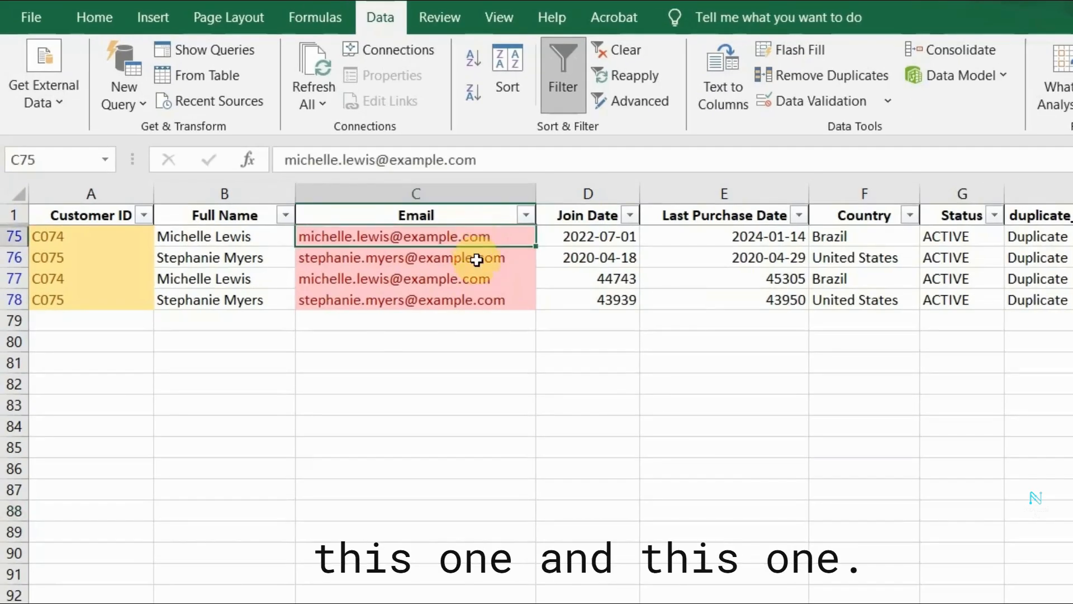
{"action": "left_click", "coordinate": [477, 261]}
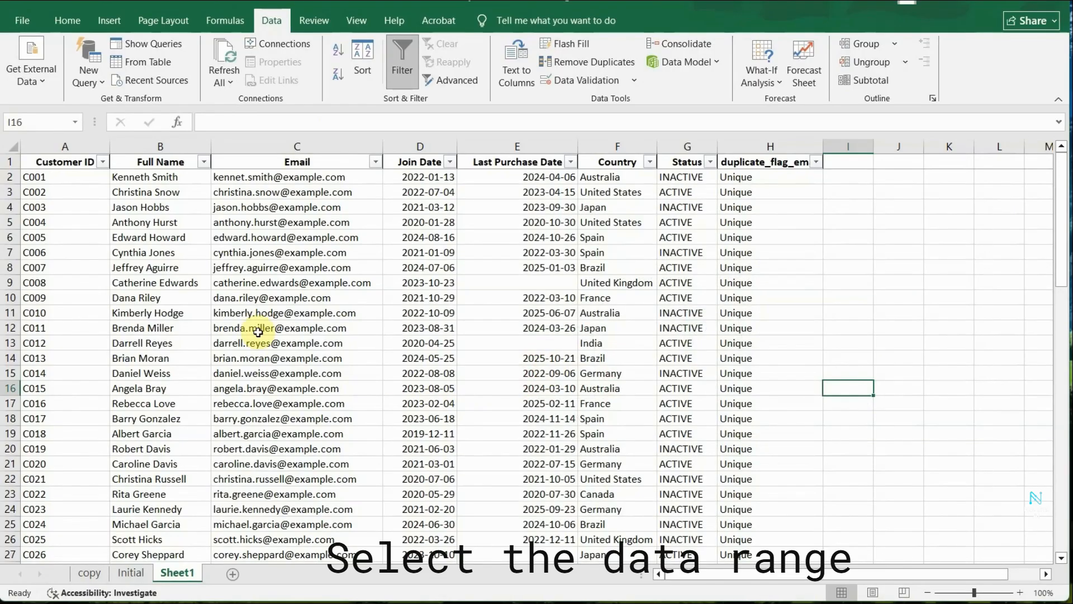
Select the customer data from A2 to H78.
{"action": "left_click", "coordinate": [63, 178]}
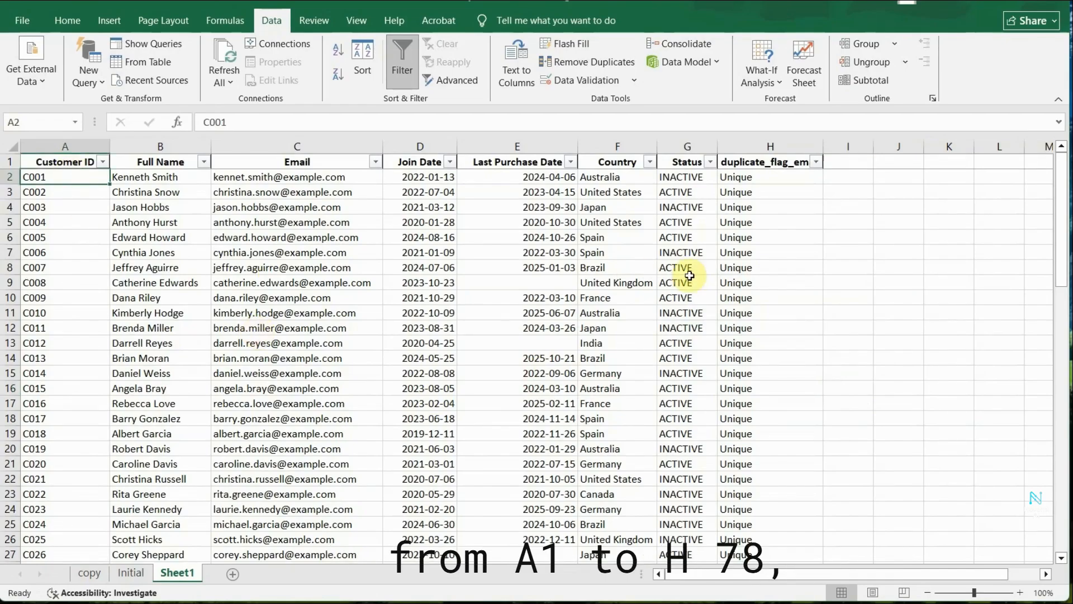
{"action": "scroll", "coordinate": [747, 418], "scroll_direction": "down", "scroll_amount": 15}
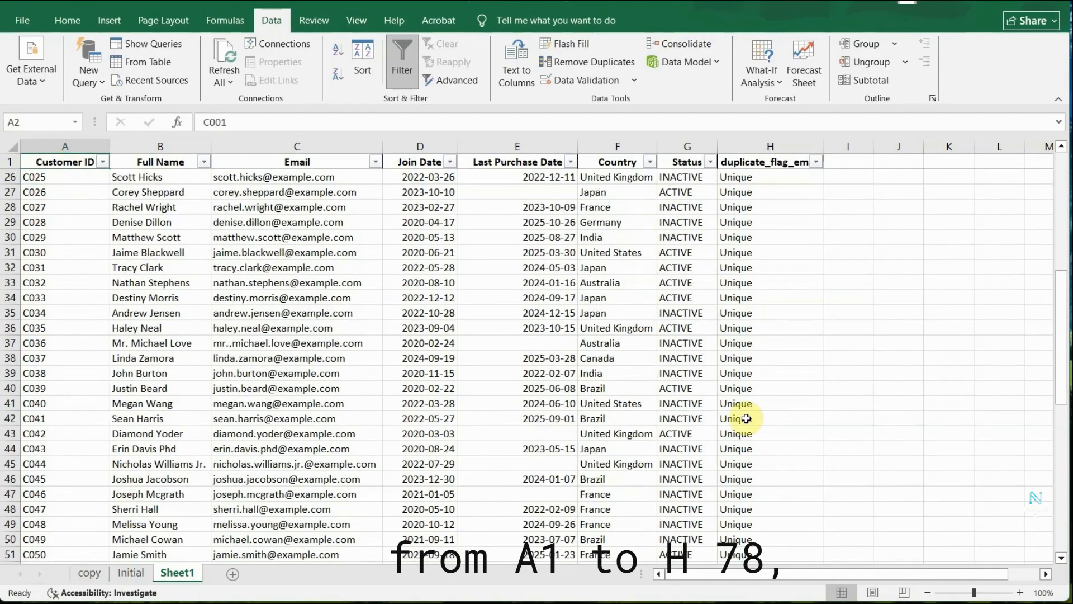
{"action": "scroll", "coordinate": [746, 418], "scroll_direction": "down", "scroll_amount": 4}
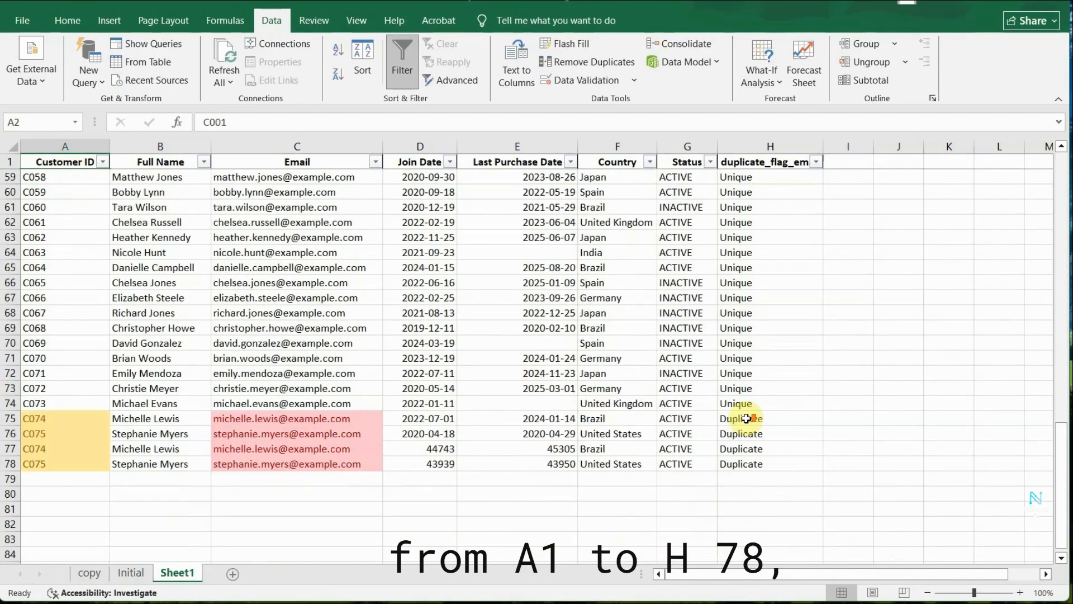
{"action": "left_click", "coordinate": [772, 464], "text": "shift"}
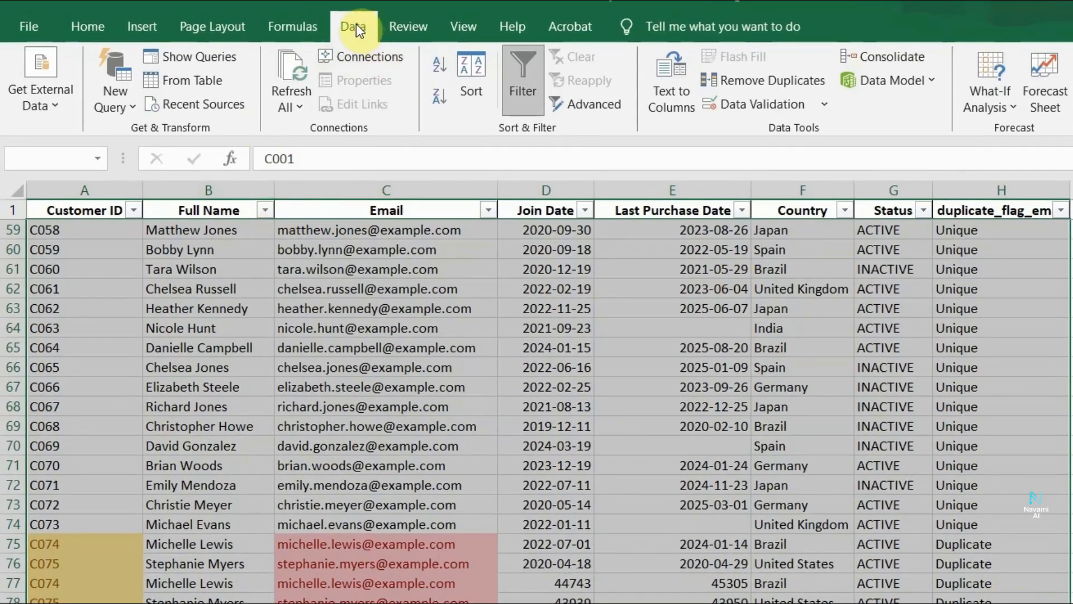
Remove duplicate rows from the selected customer data, comparing only the Email column.
{"action": "left_click", "coordinate": [787, 82]}
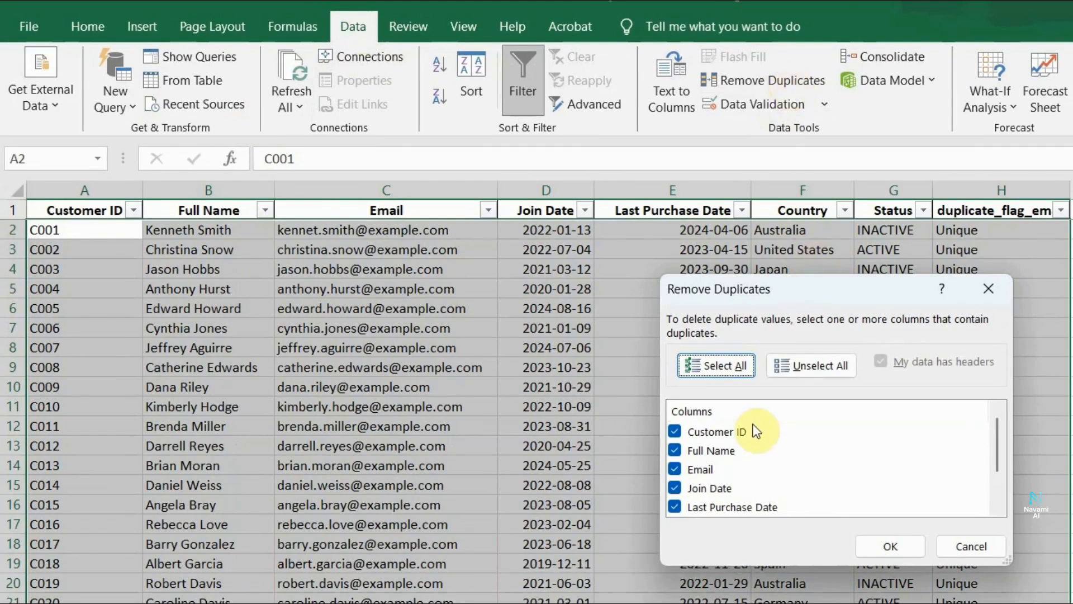
{"action": "scroll", "coordinate": [844, 498], "scroll_direction": "down", "scroll_amount": 1}
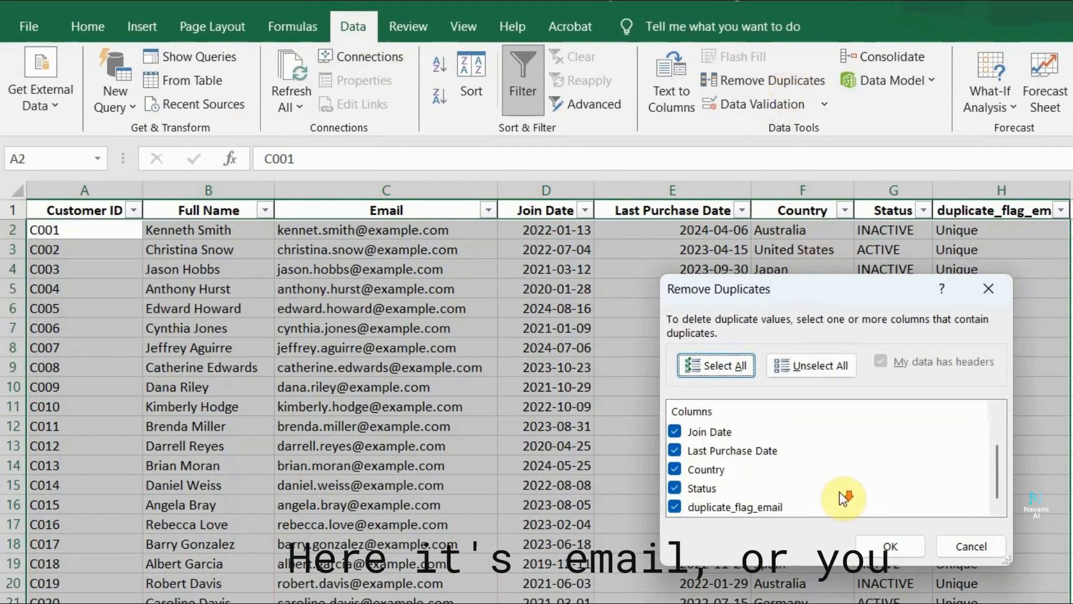
{"action": "scroll", "coordinate": [750, 475], "scroll_direction": "up", "scroll_amount": 1}
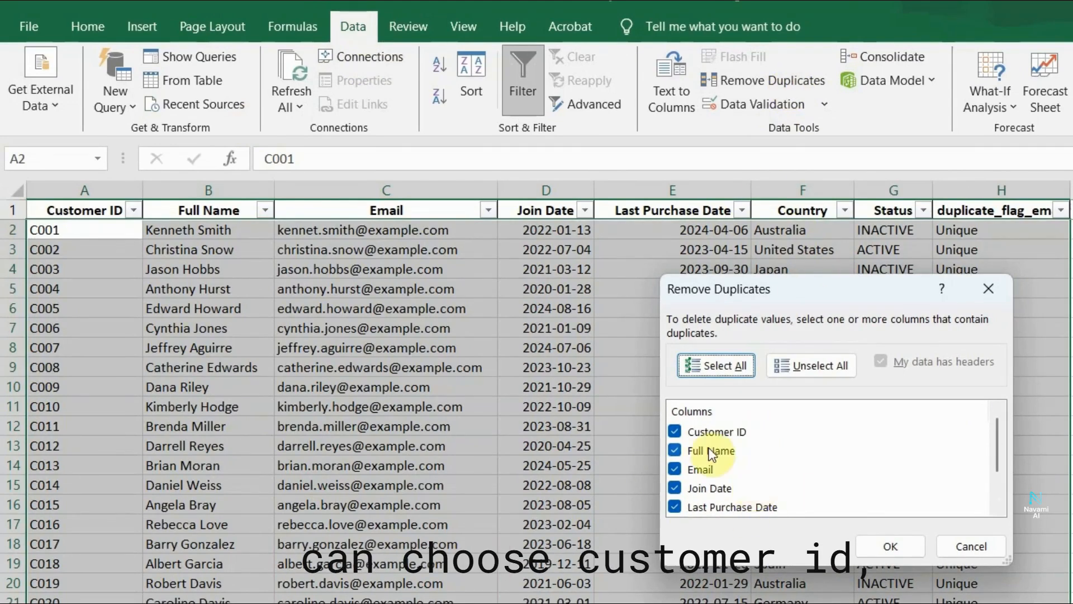
{"action": "left_click", "coordinate": [816, 366]}
{"action": "mouse_move", "coordinate": [1001, 457]}
{"action": "left_mouse_down"}
{"action": "mouse_move", "coordinate": [1001, 482]}
{"action": "mouse_move", "coordinate": [1001, 447]}
{"action": "left_mouse_up"}
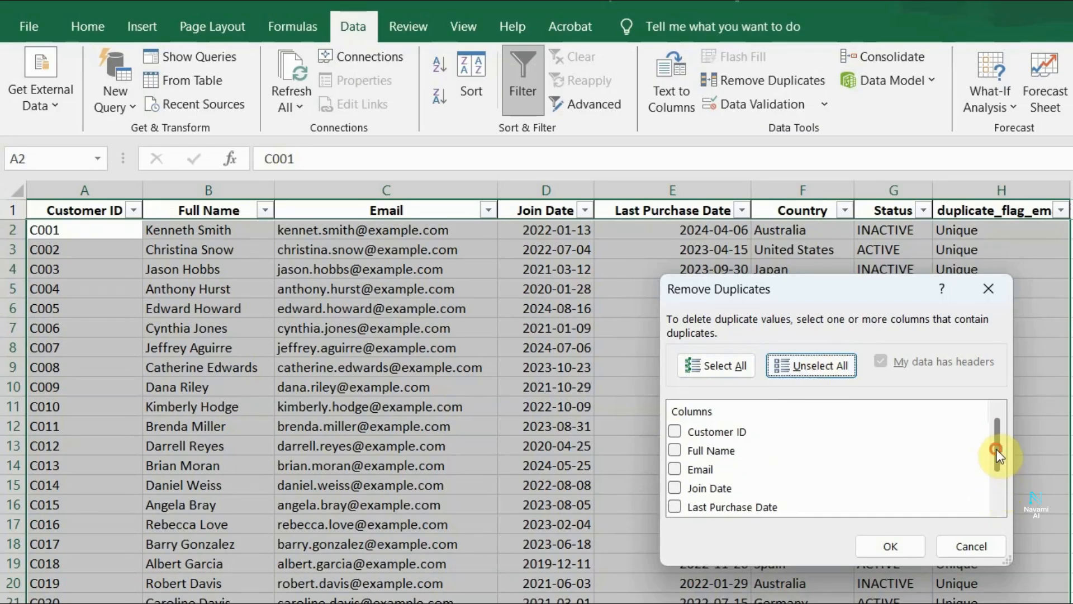
{"action": "left_click", "coordinate": [674, 468]}
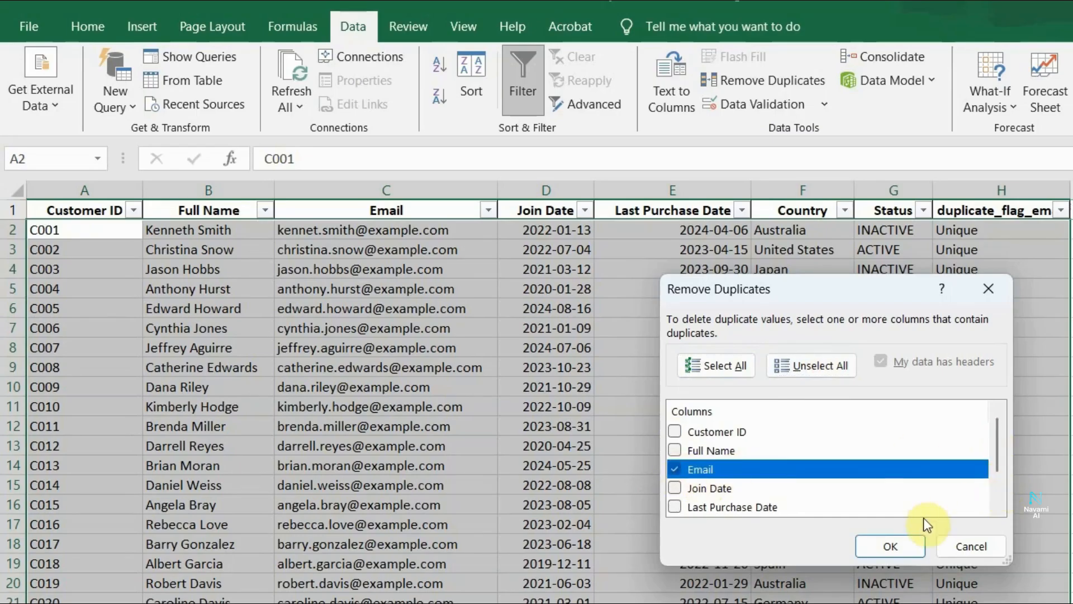
{"action": "left_click", "coordinate": [897, 544]}
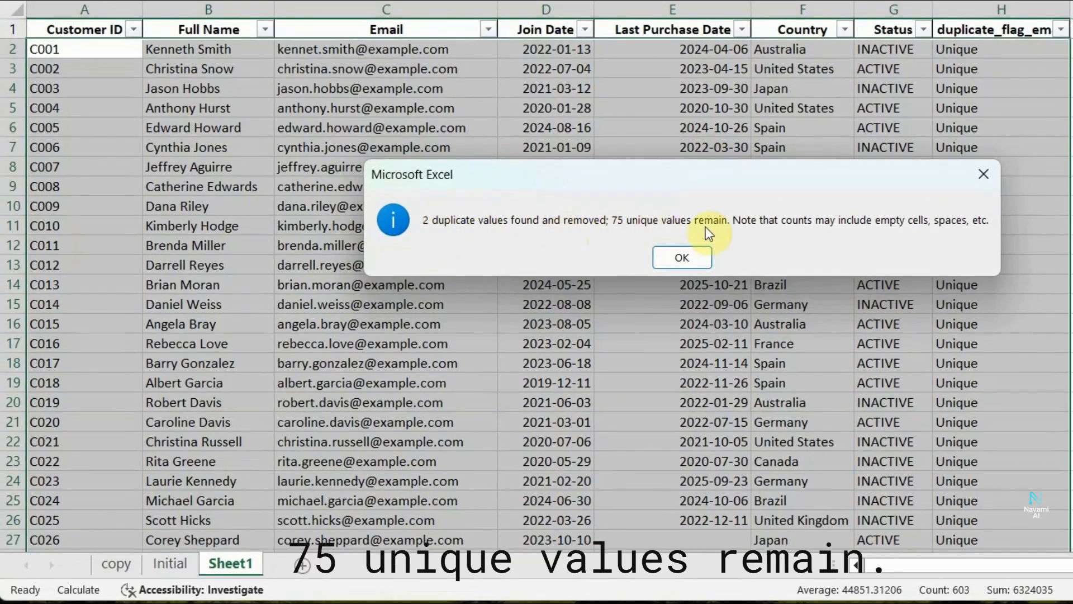
{"action": "left_click", "coordinate": [674, 258]}
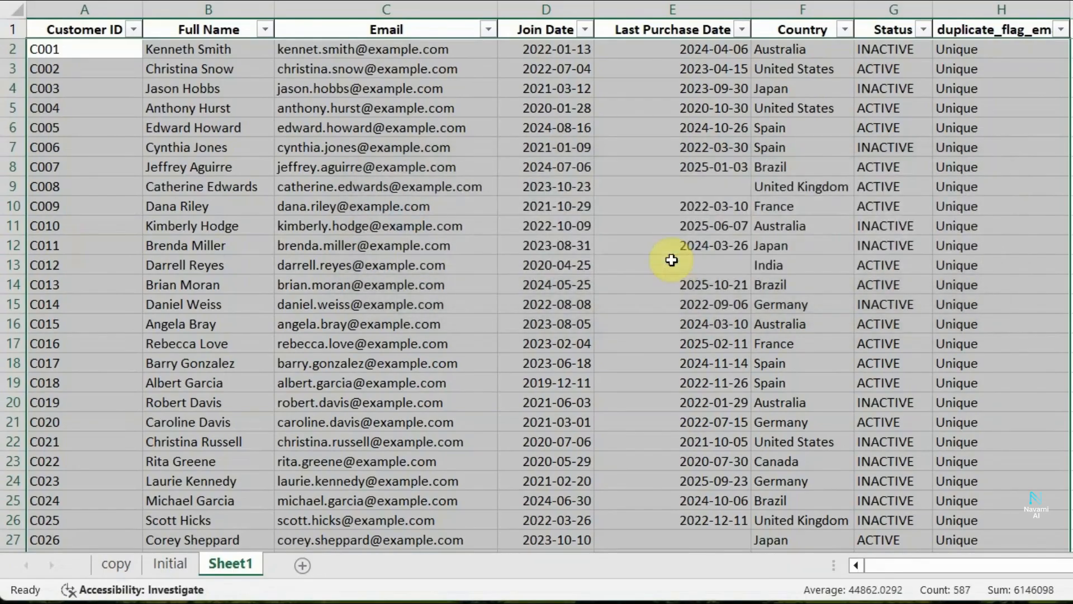
Review the remaining customer rows towards the end of the table.
{"action": "scroll", "coordinate": [945, 279], "scroll_direction": "down", "scroll_amount": 4}
{"action": "scroll", "coordinate": [537, 296], "scroll_direction": "down", "scroll_amount": 16}
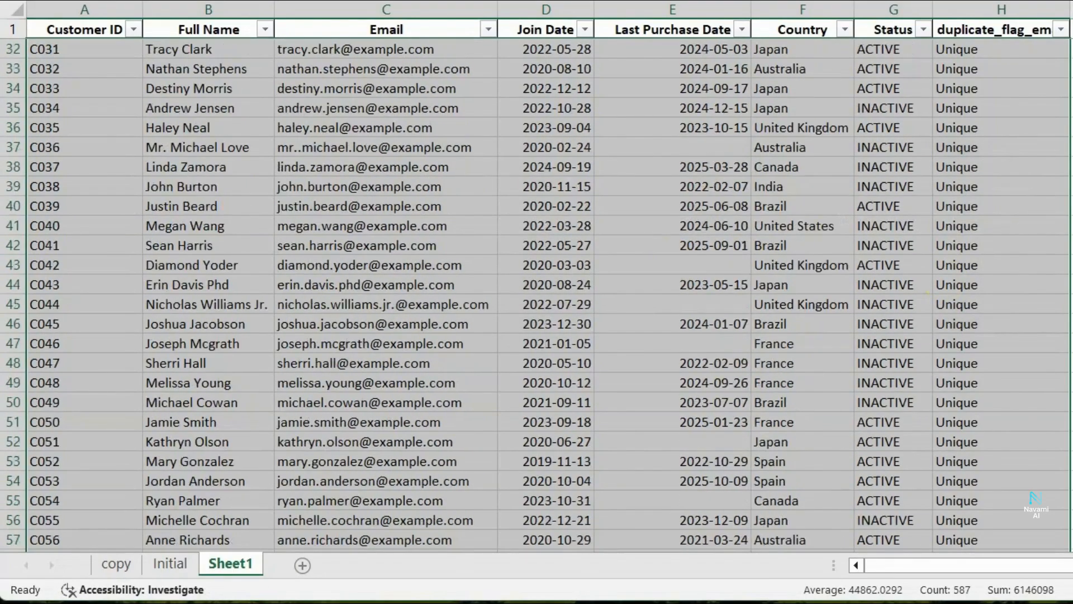
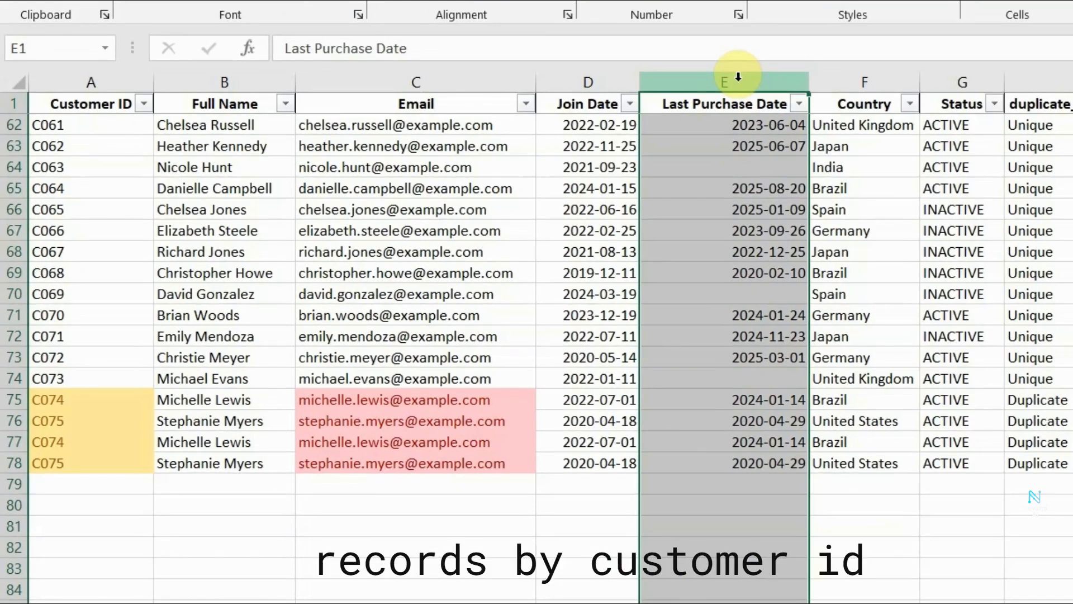
{"action": "left_click", "coordinate": [115, 81]}
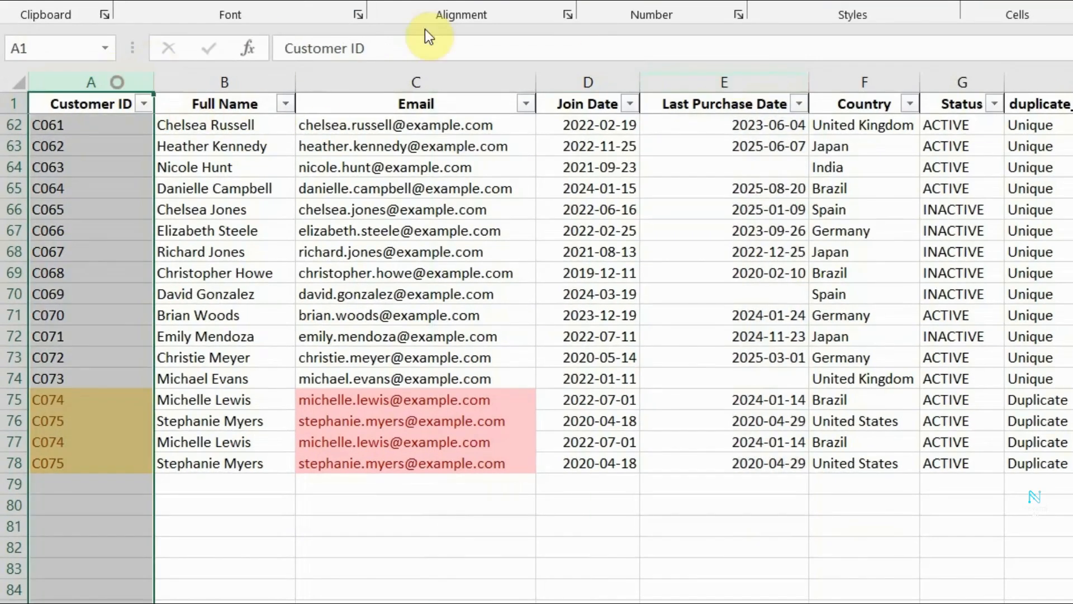
{"action": "left_click", "coordinate": [678, 81]}
{"action": "left_click", "coordinate": [686, 134]}
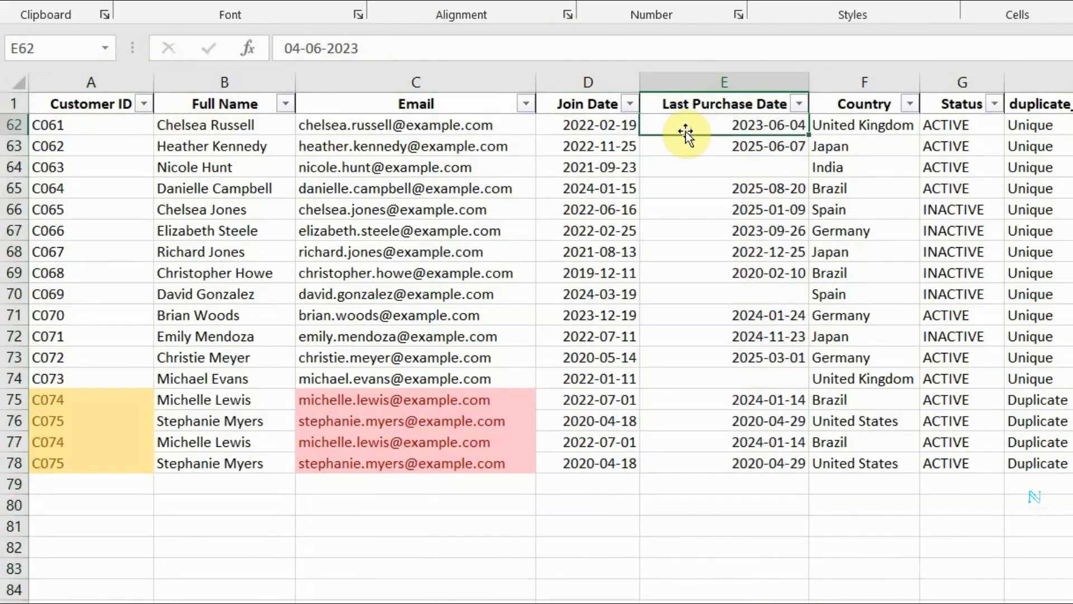
Start a custom sort of the customer table with Customer ID, A to Z, as the first level.
{"action": "left_click", "coordinate": [678, 152]}
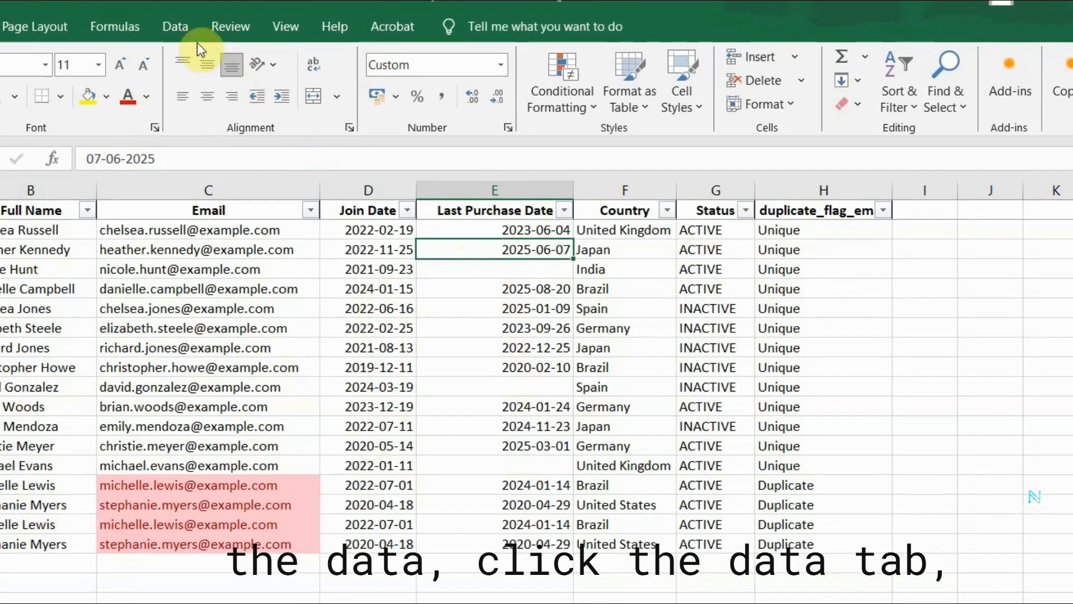
{"action": "left_click", "coordinate": [186, 31]}
{"action": "left_click", "coordinate": [317, 114]}
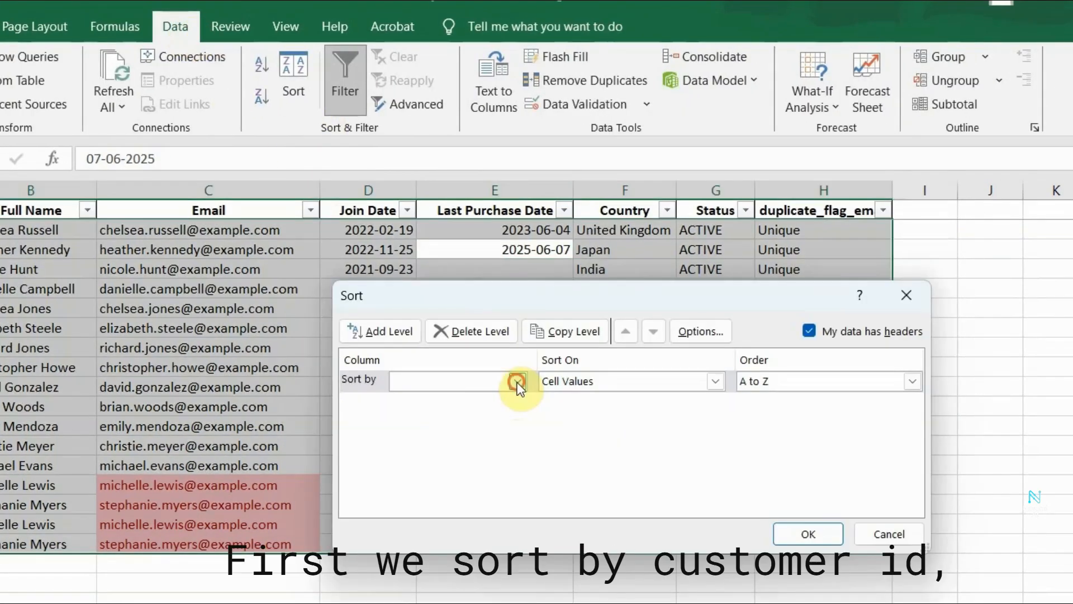
{"action": "left_click", "coordinate": [517, 382]}
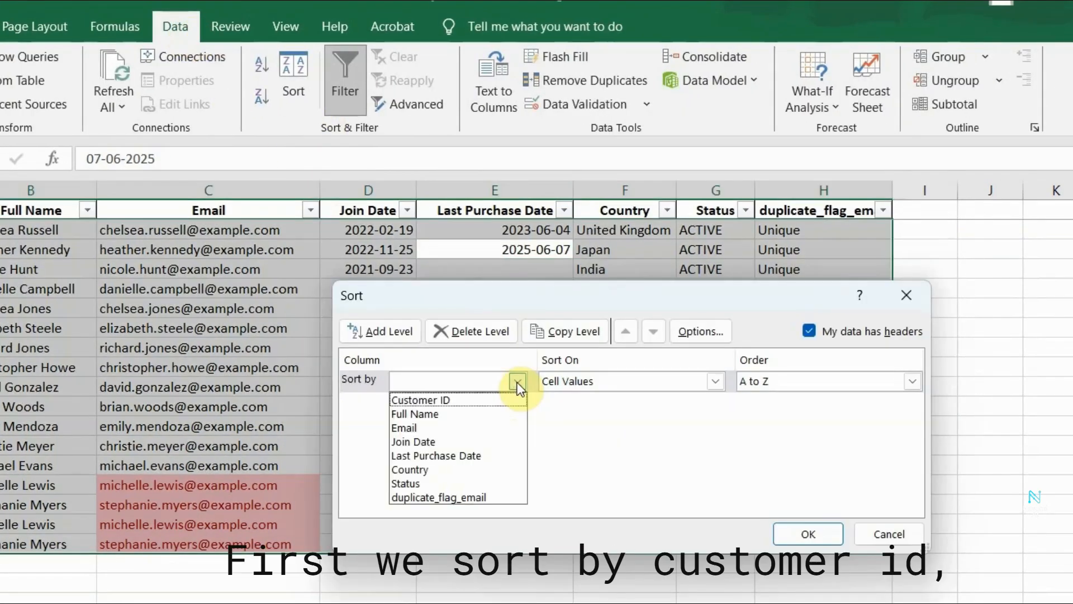
{"action": "left_click", "coordinate": [461, 403]}
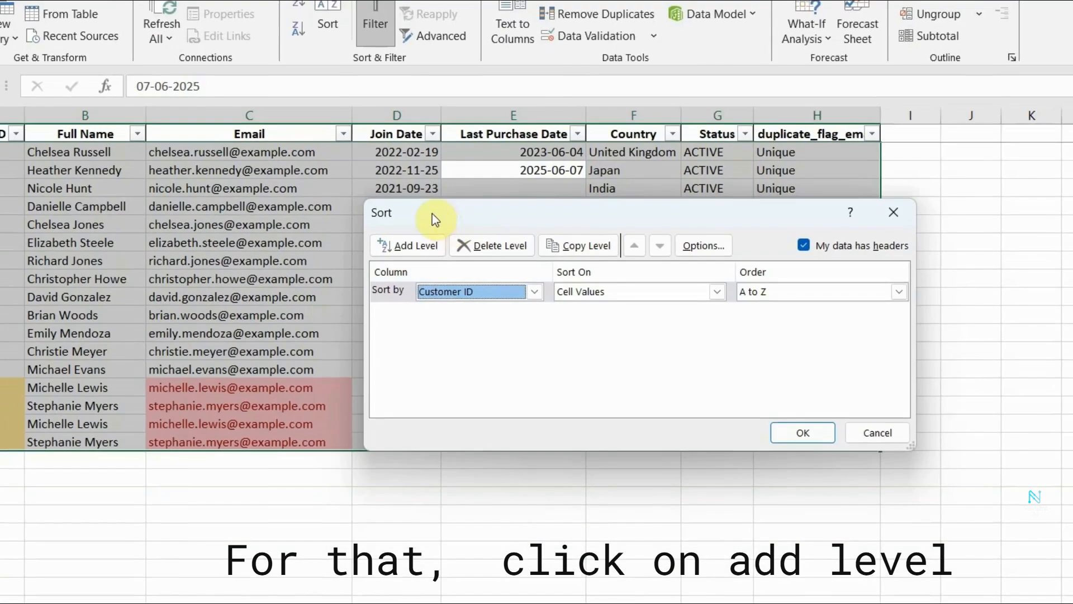
Add a second sort level on Last Purchase Date ordered Newest to Oldest and apply the sort.
{"action": "left_click", "coordinate": [420, 244]}
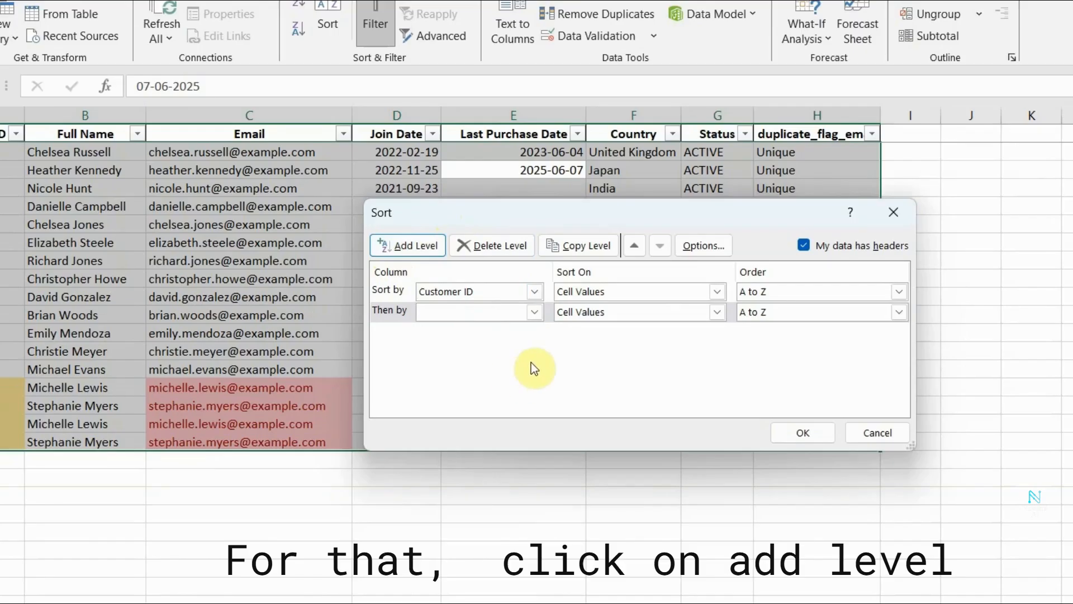
{"action": "left_click", "coordinate": [535, 313]}
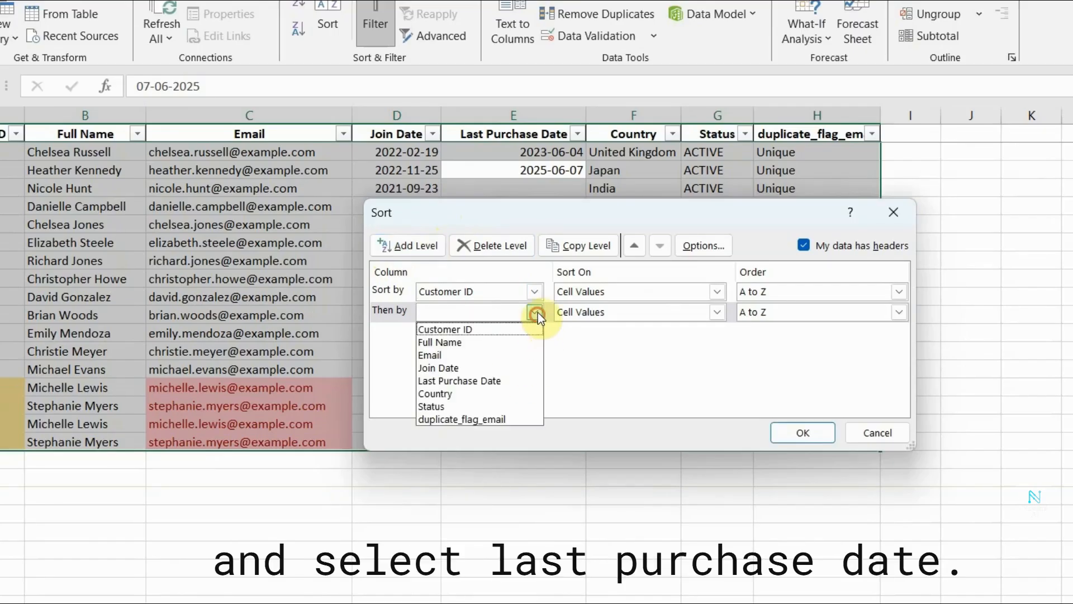
{"action": "left_click", "coordinate": [469, 380]}
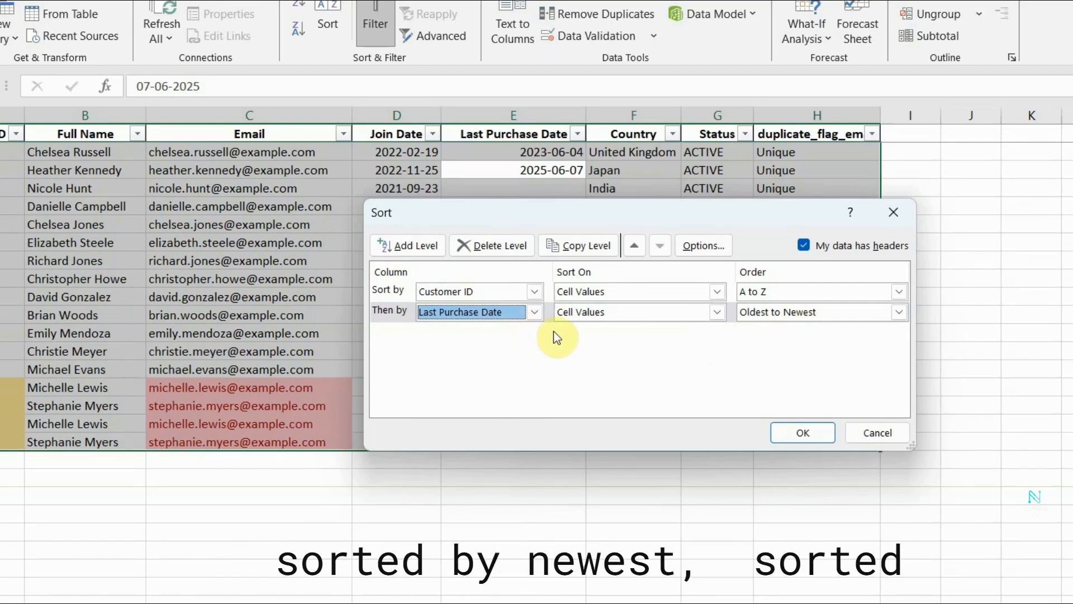
{"action": "left_click", "coordinate": [899, 312]}
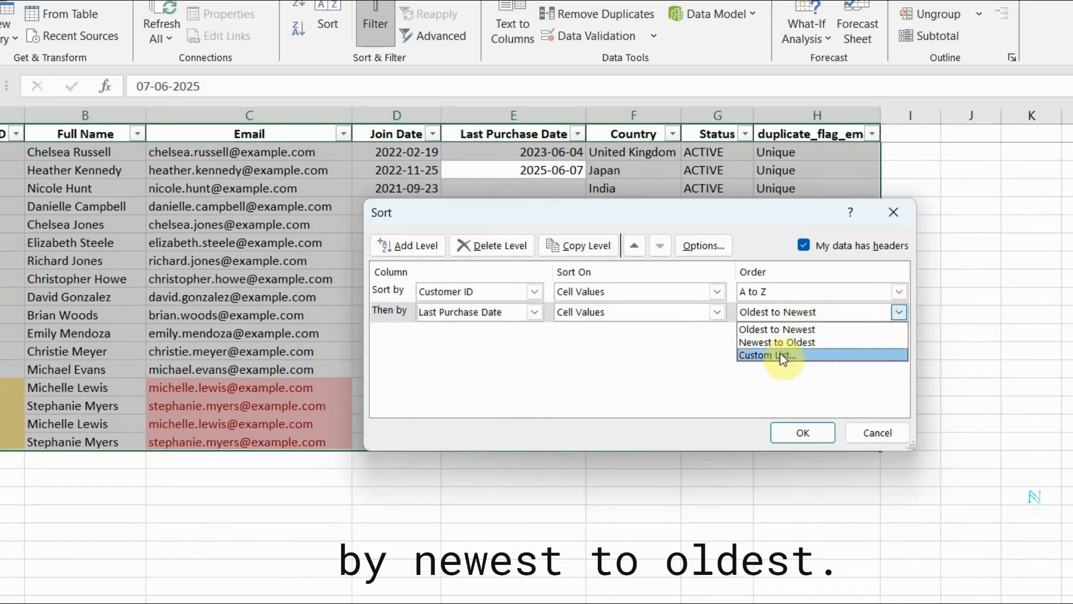
{"action": "left_click", "coordinate": [805, 343]}
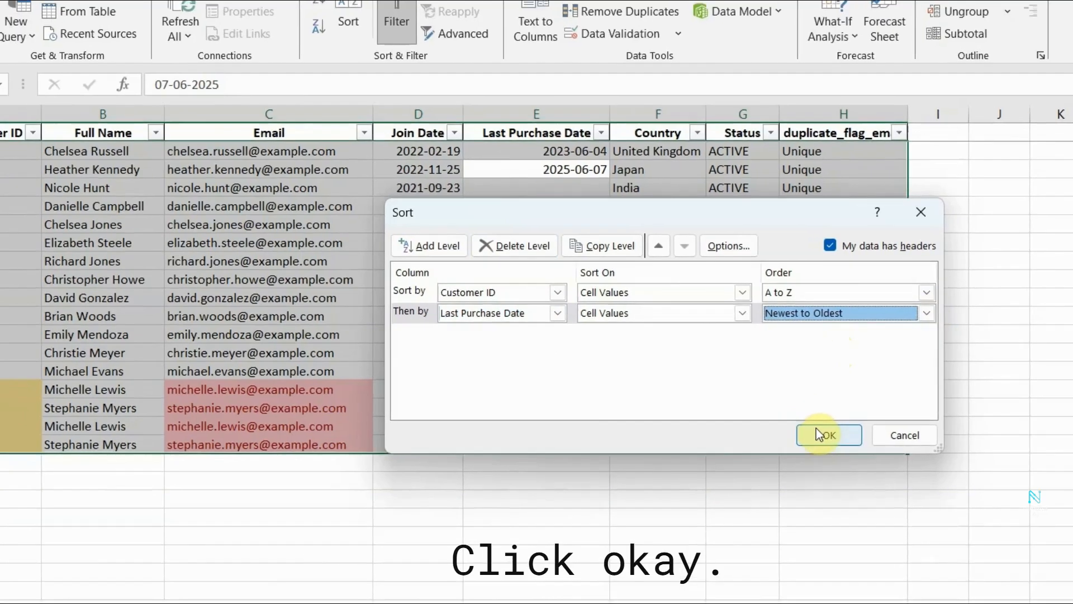
{"action": "left_click", "coordinate": [789, 428]}
Examine the order of the customer IDs and last purchase dates in the duplicate rows 75 to 78.
{"action": "left_click", "coordinate": [72, 497]}
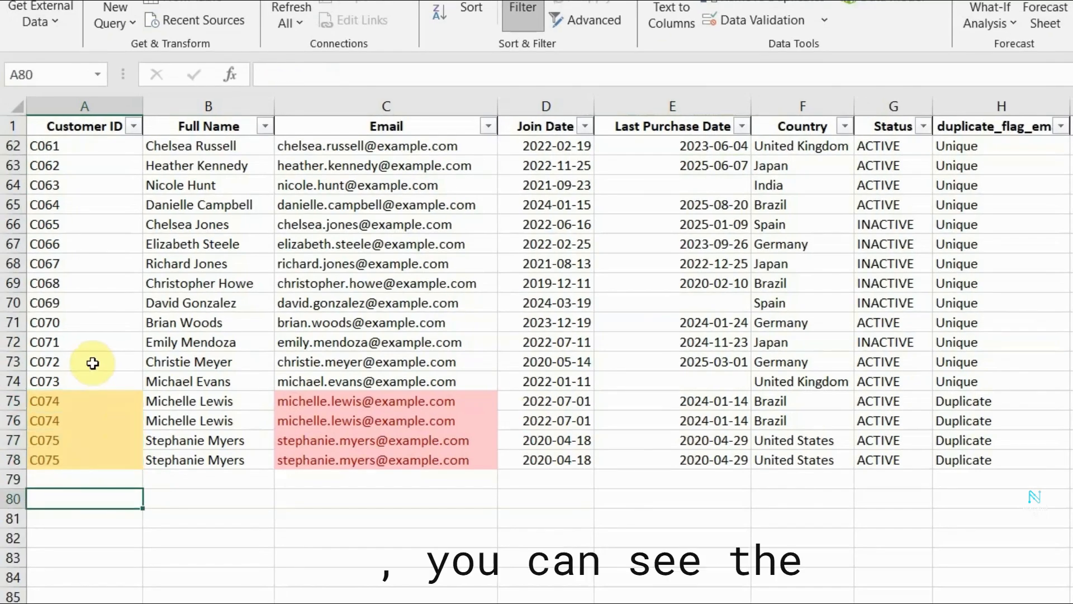
{"action": "left_click_drag", "start_coordinate": [91, 363], "coordinate": [86, 451]}
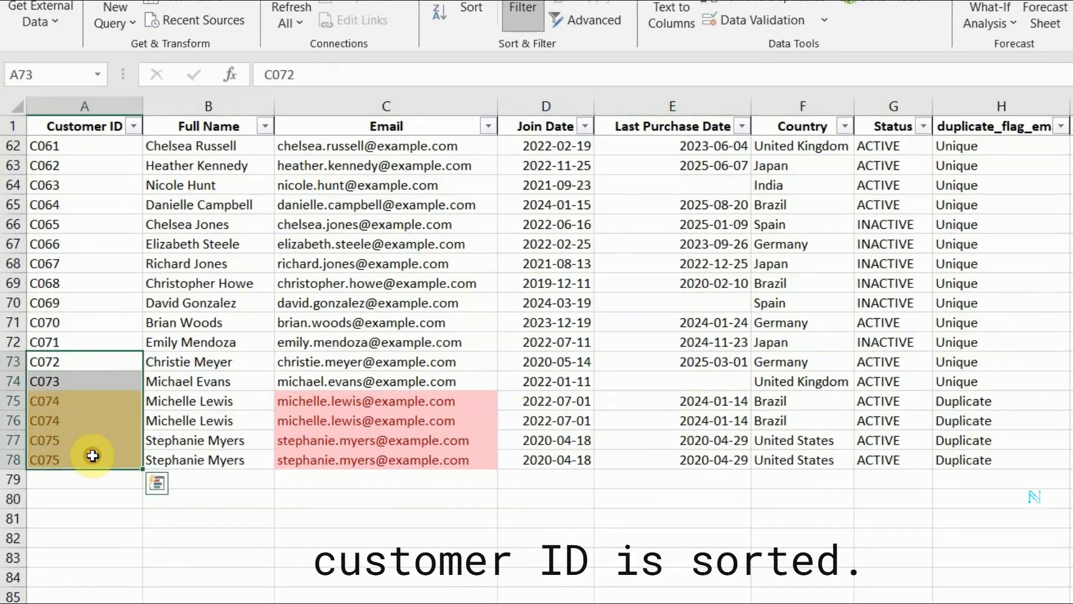
{"action": "left_click", "coordinate": [72, 401]}
{"action": "left_click", "coordinate": [71, 423]}
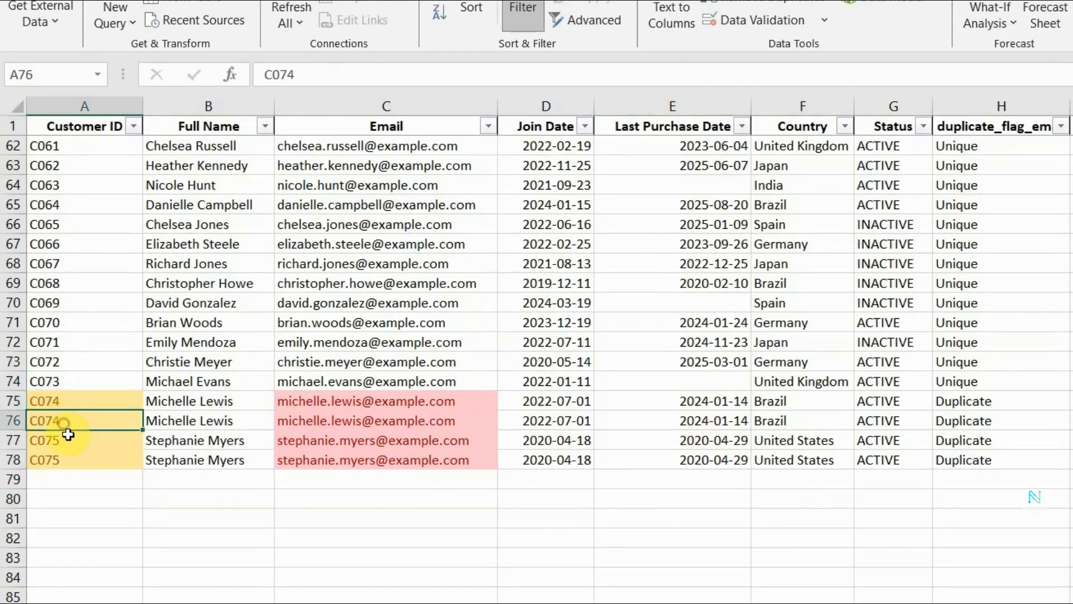
{"action": "left_click", "coordinate": [74, 440]}
{"action": "left_click", "coordinate": [75, 458]}
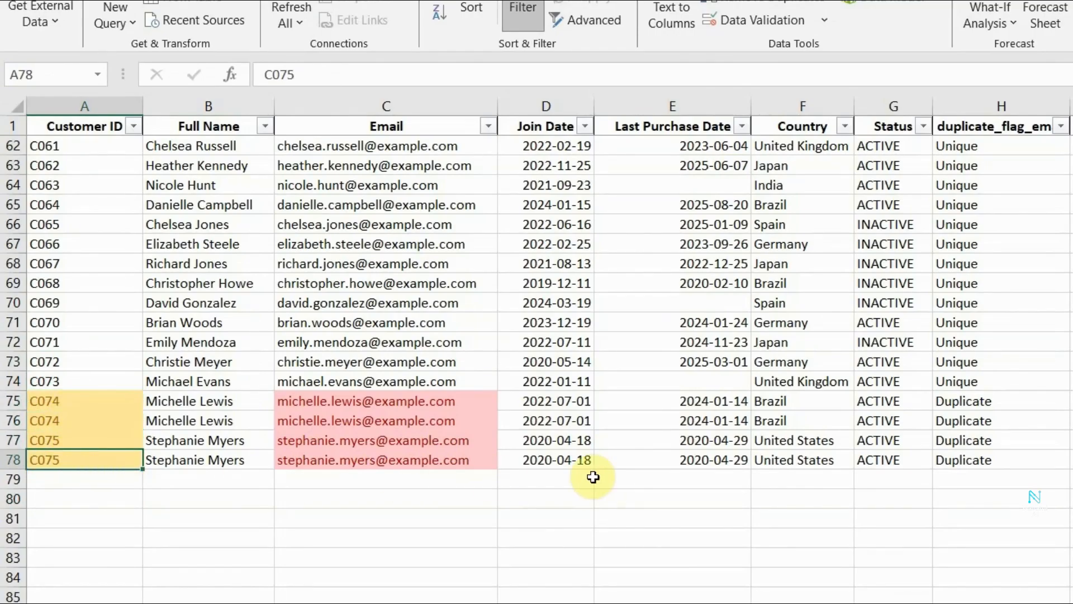
{"action": "left_click", "coordinate": [712, 420]}
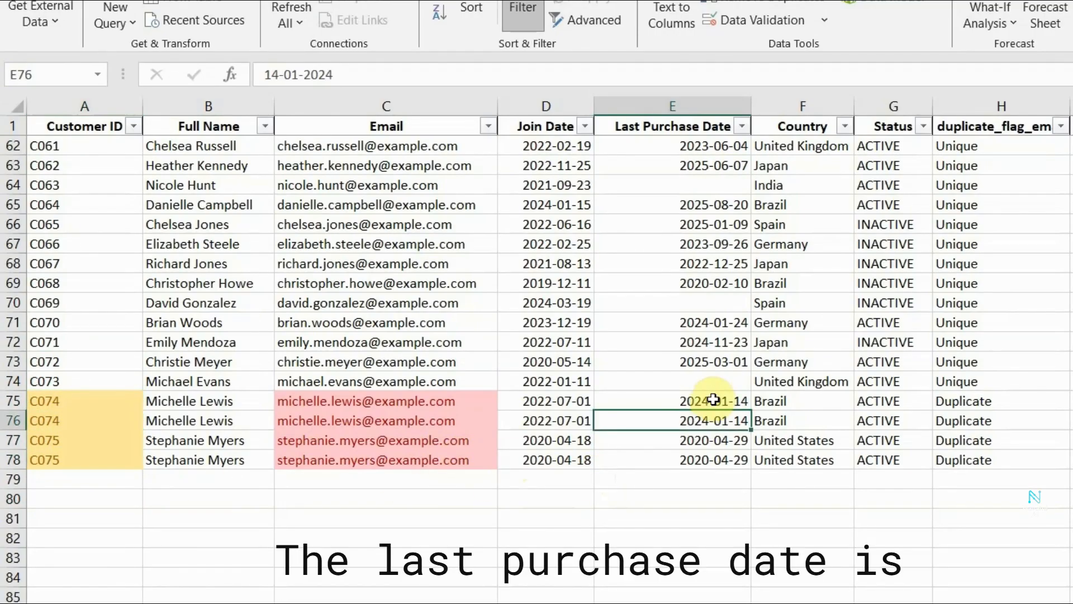
{"action": "left_click", "coordinate": [713, 400]}
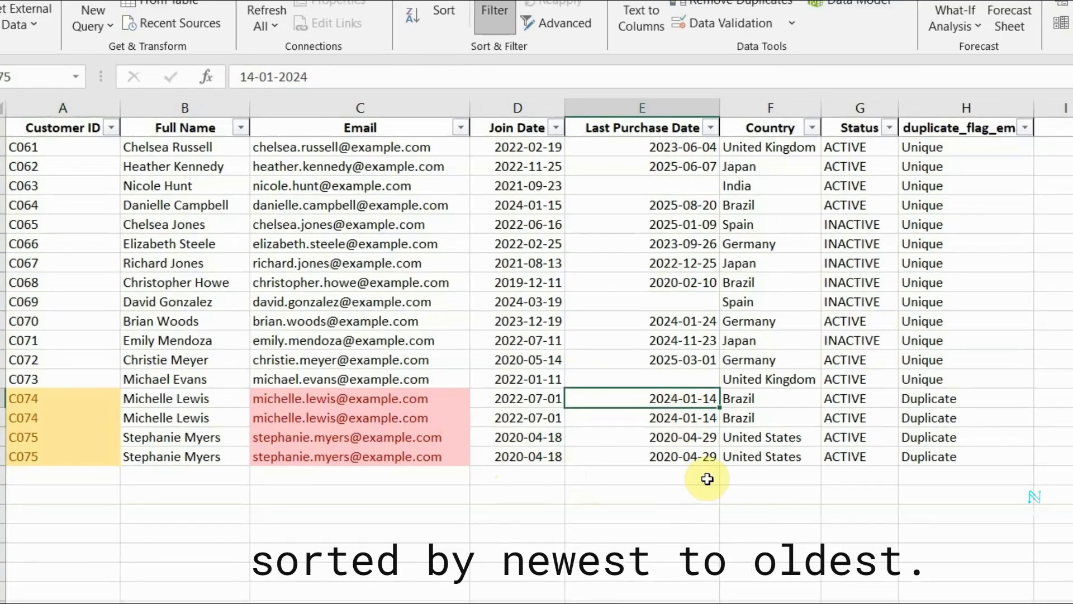
{"action": "left_click", "coordinate": [737, 480]}
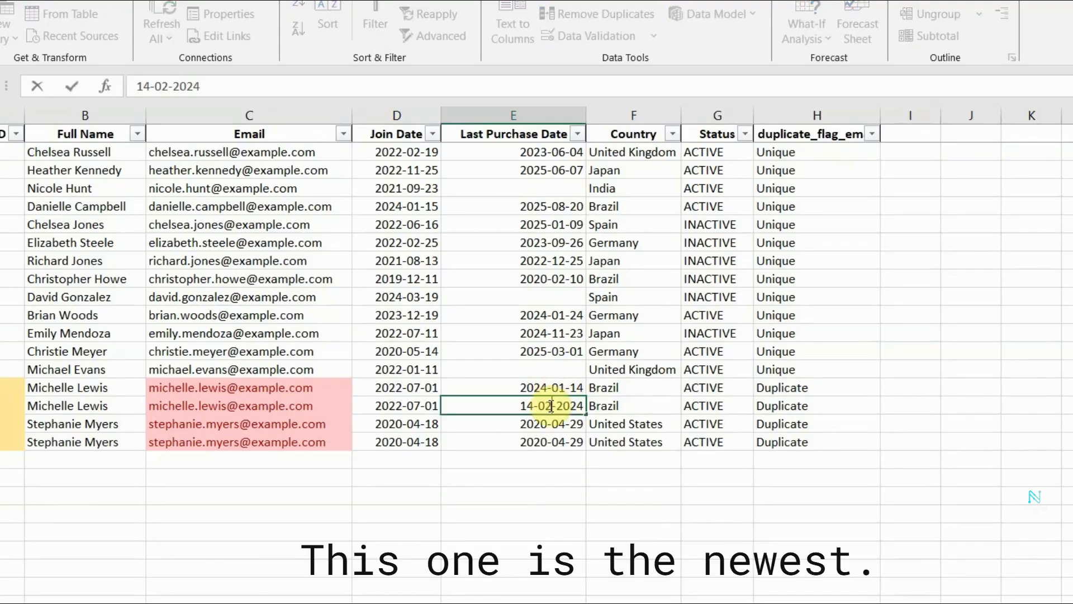
Change the last purchase dates of the second record in each duplicate pair: E76 to 14-02-2024 and E78 to 29-05-2020.
{"action": "key", "text": "Return"}
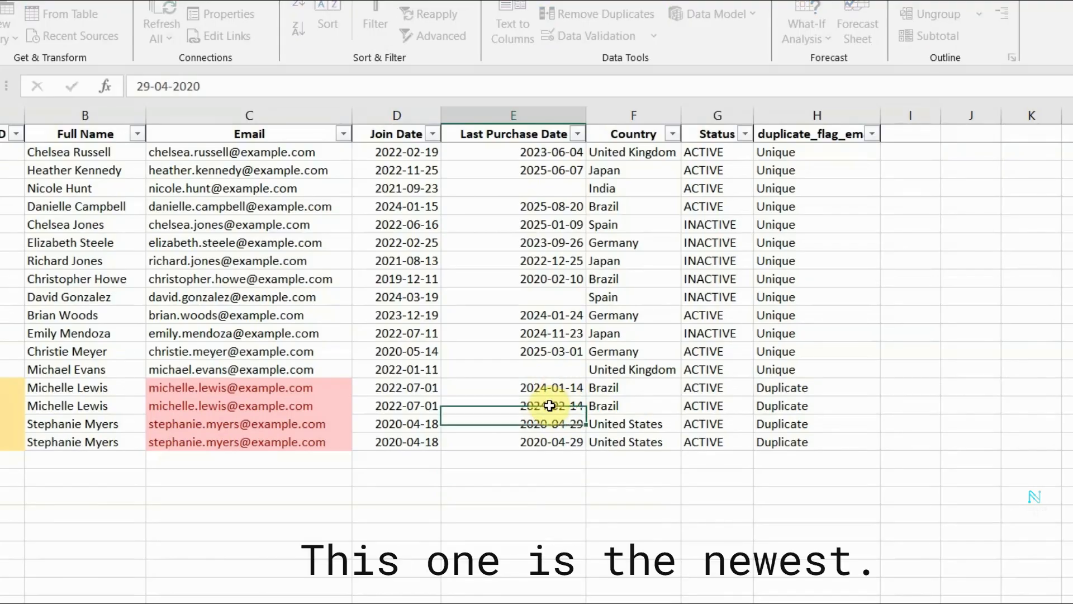
{"action": "left_click", "coordinate": [565, 443]}
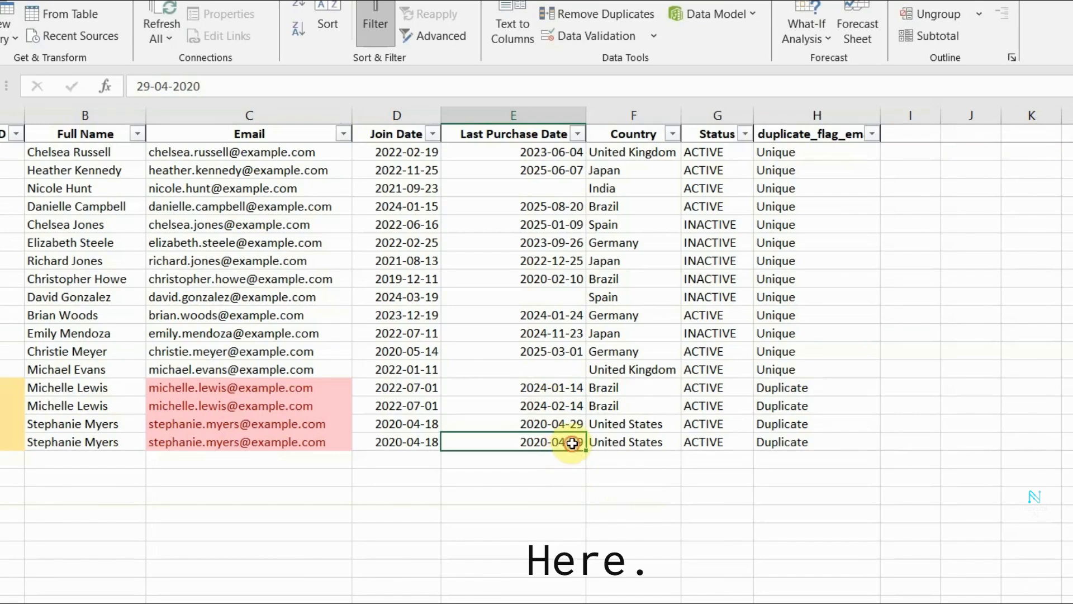
{"action": "double_click", "coordinate": [564, 444]}
{"action": "left_click", "coordinate": [551, 442]}
{"action": "key", "text": "BackSpace"}
{"action": "type", "text": "5"}
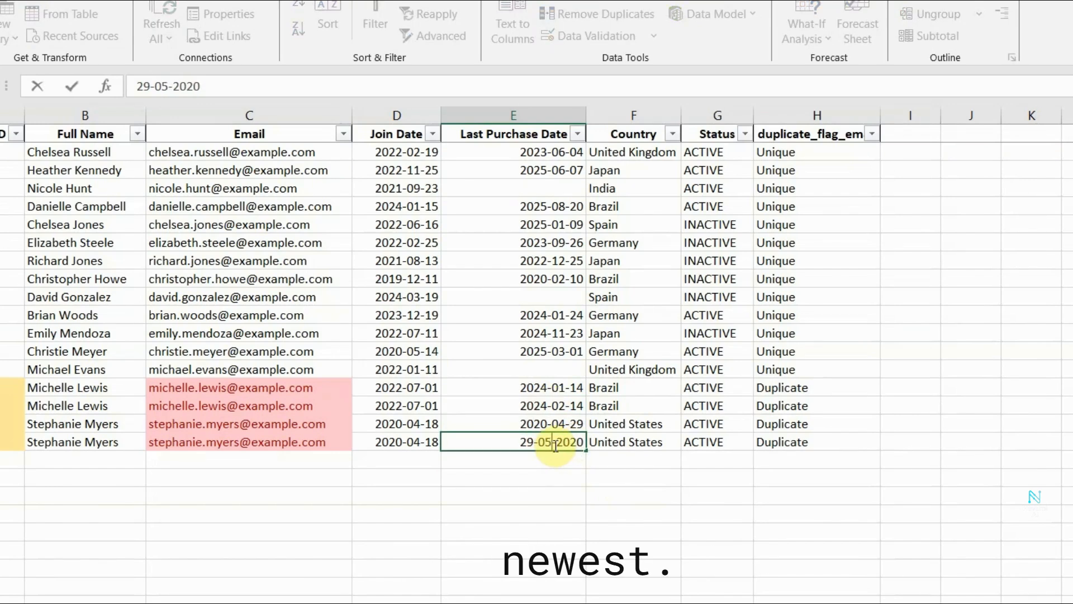
Sort the table again by Customer ID A to Z and then Last Purchase Date Newest to Oldest.
{"action": "left_click", "coordinate": [334, 6]}
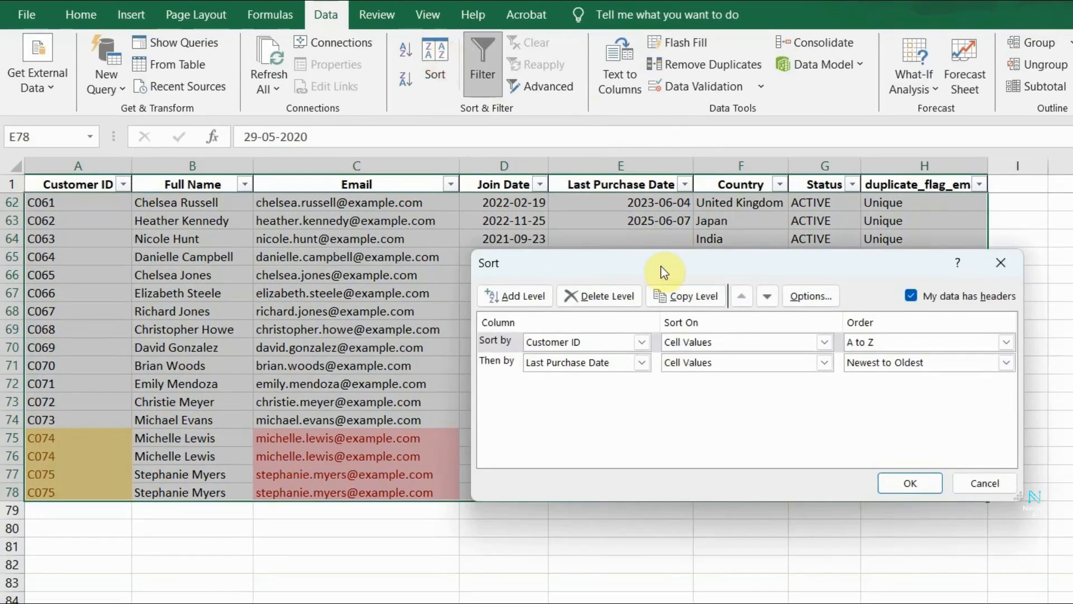
{"action": "left_click_drag", "start_coordinate": [658, 269], "coordinate": [814, 209]}
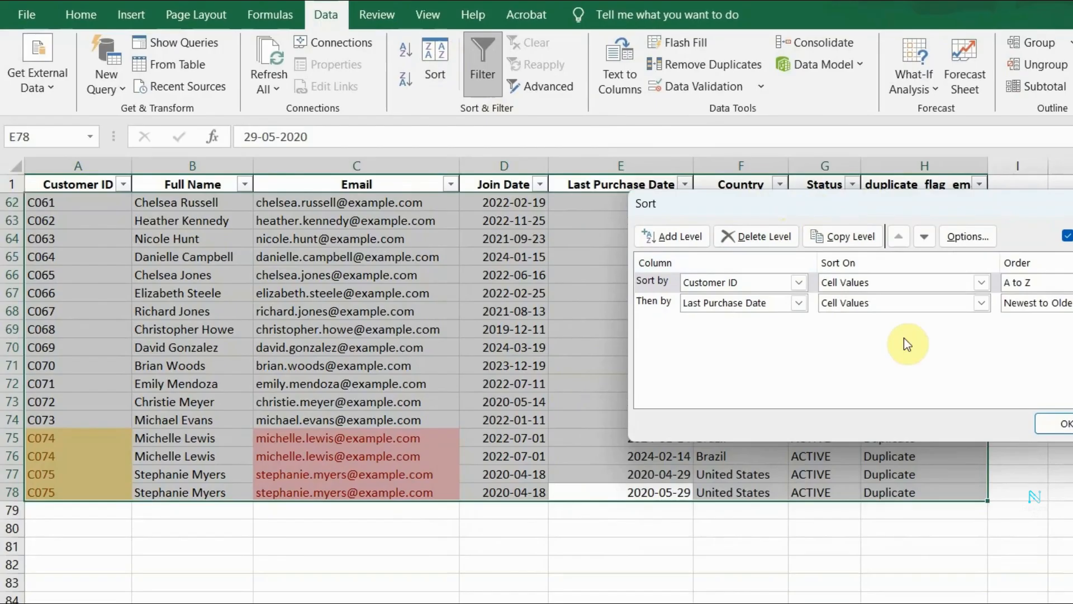
{"action": "left_click", "coordinate": [1058, 423]}
Check the order of the last purchase dates within each duplicate pair in rows 75 to 78.
{"action": "left_click", "coordinate": [643, 439]}
{"action": "left_click", "coordinate": [682, 481]}
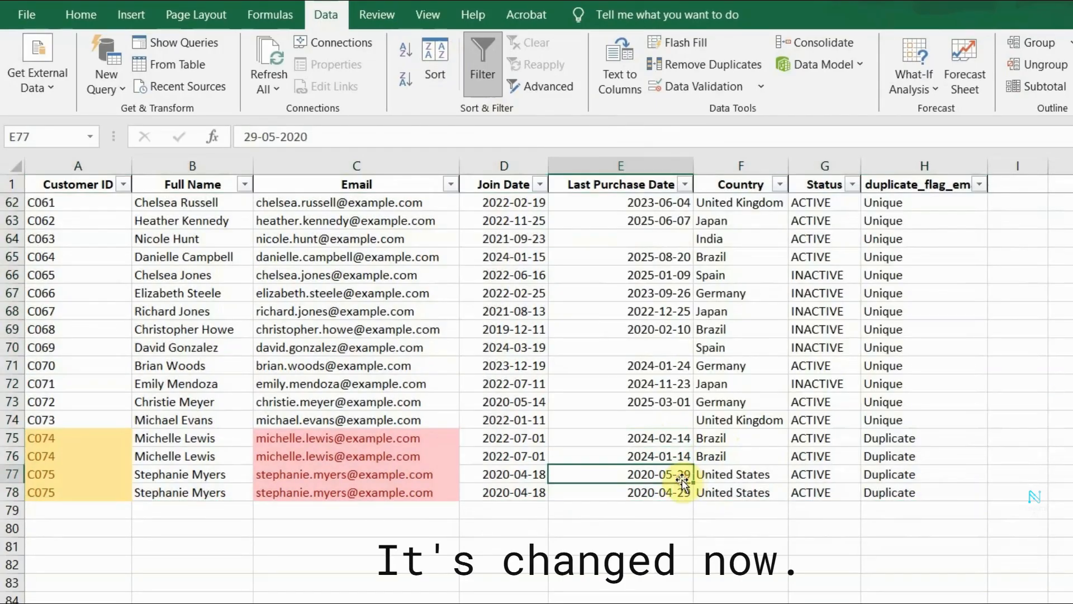
{"action": "left_click", "coordinate": [681, 505]}
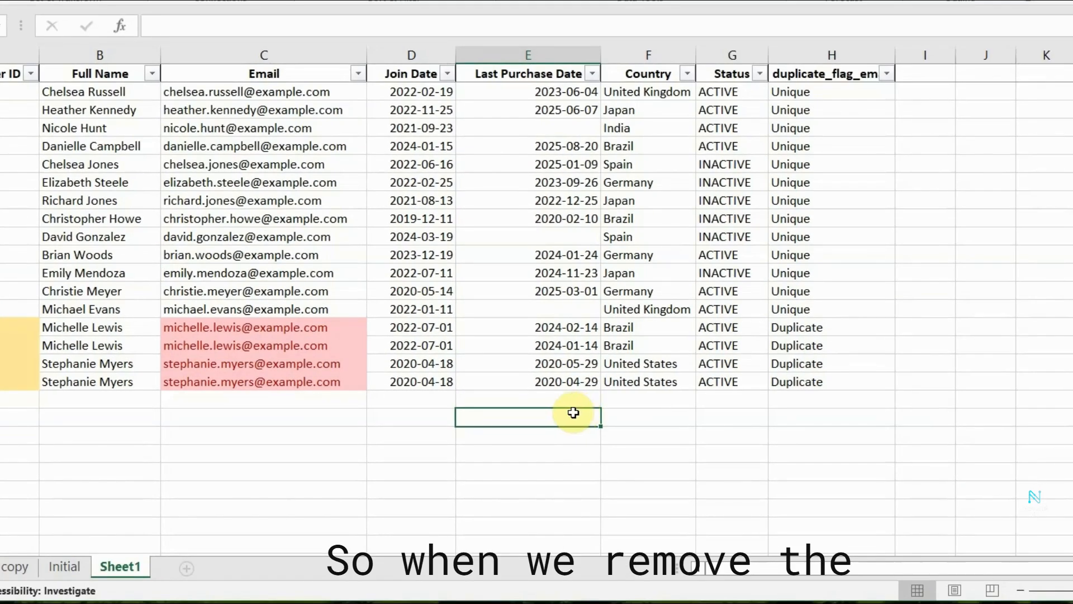
{"action": "left_click", "coordinate": [569, 326]}
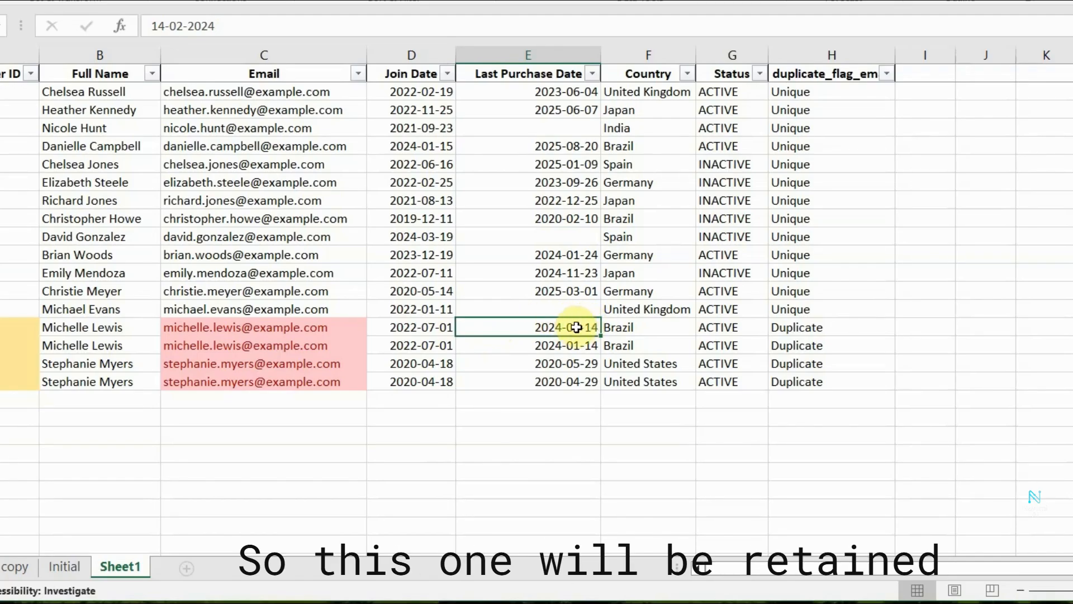
{"action": "left_click", "coordinate": [568, 363]}
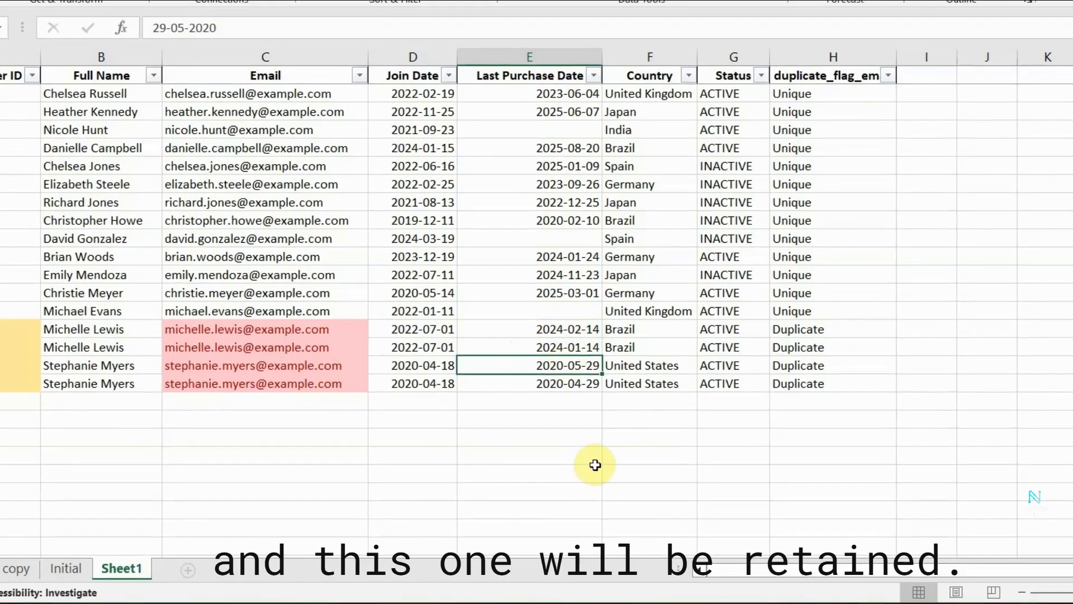
{"action": "key", "text": "Up"}
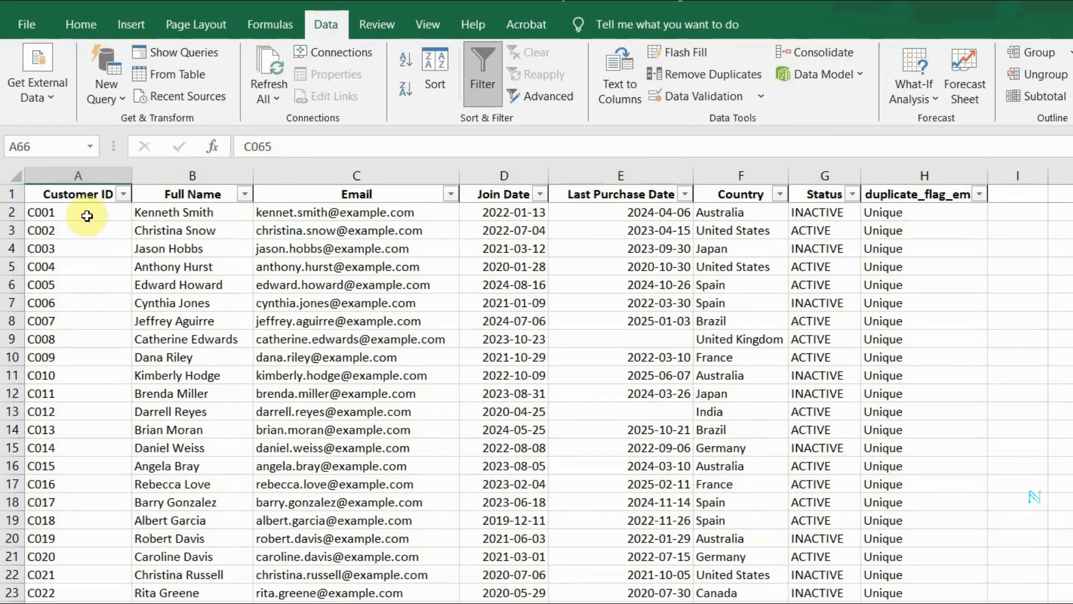
Remove duplicate rows from the customer data in A2 to H78, comparing only the Email column.
{"action": "left_click", "coordinate": [86, 214]}
{"action": "scroll", "coordinate": [463, 304], "scroll_direction": "down", "scroll_amount": 5}
{"action": "scroll", "coordinate": [893, 421], "scroll_direction": "down", "scroll_amount": 14}
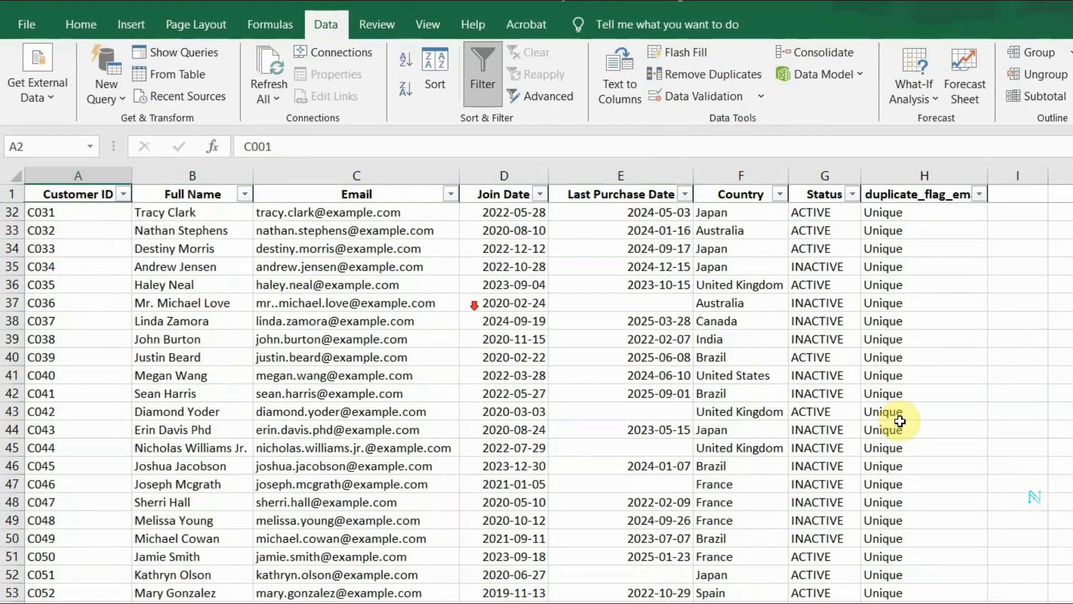
{"action": "left_click", "coordinate": [930, 556], "text": "shift"}
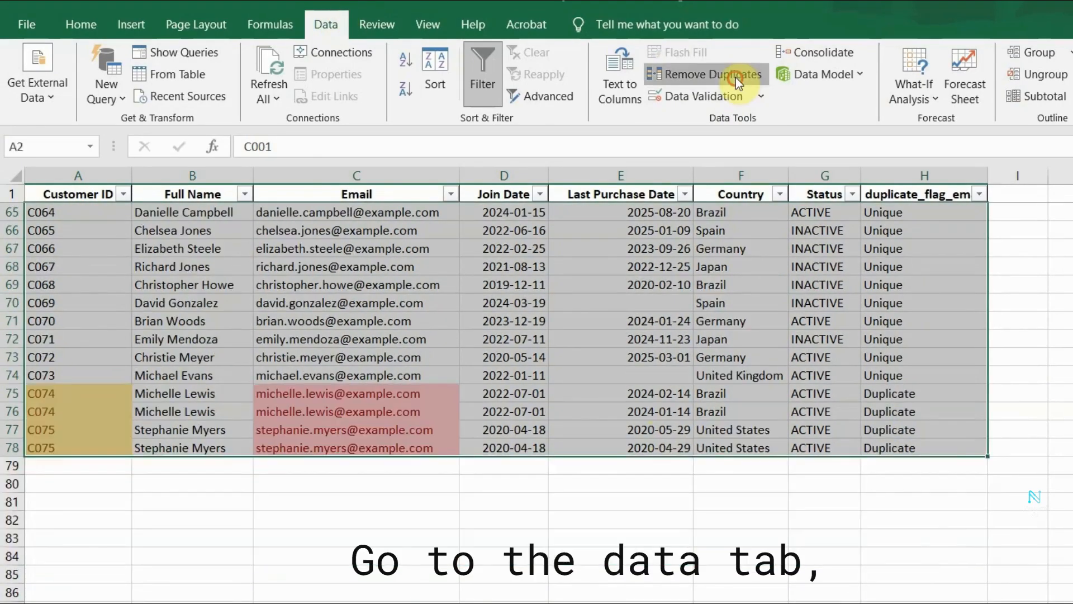
{"action": "left_click", "coordinate": [726, 75]}
{"action": "left_click", "coordinate": [882, 276]}
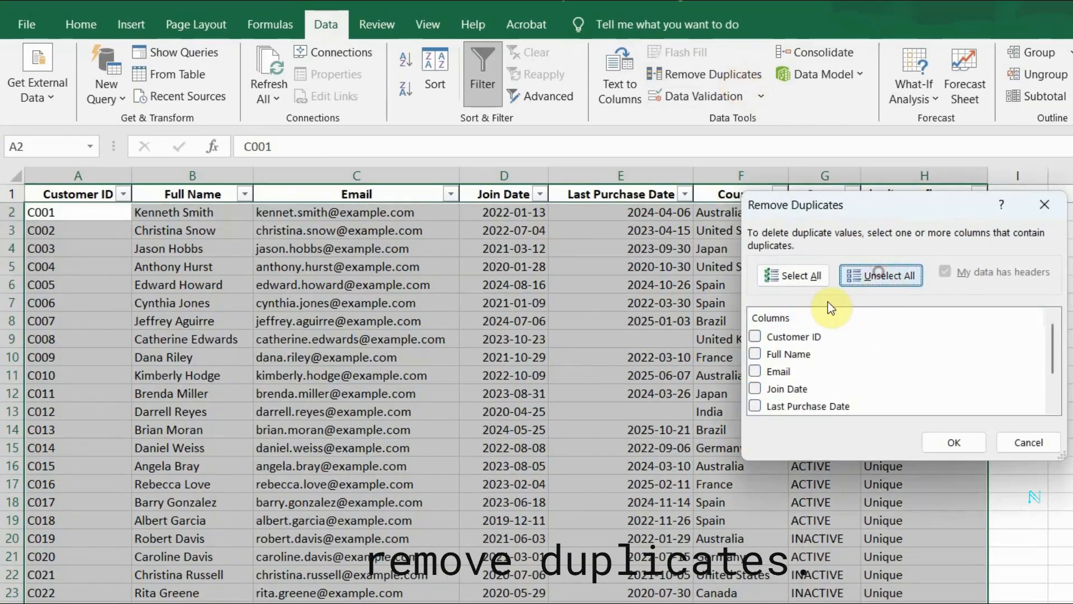
{"action": "left_click", "coordinate": [757, 370]}
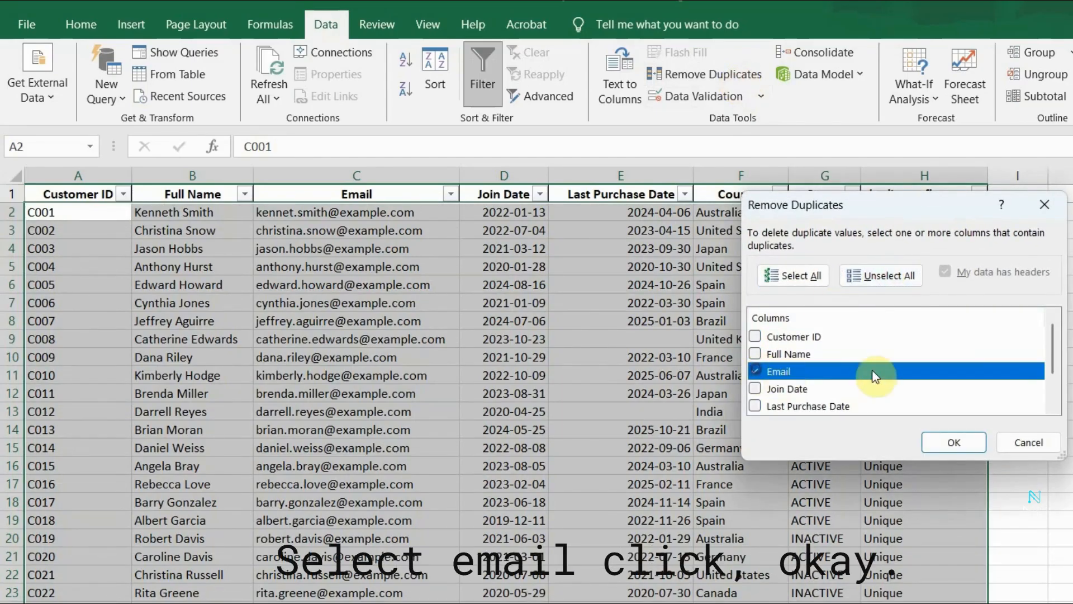
{"action": "left_click", "coordinate": [970, 448]}
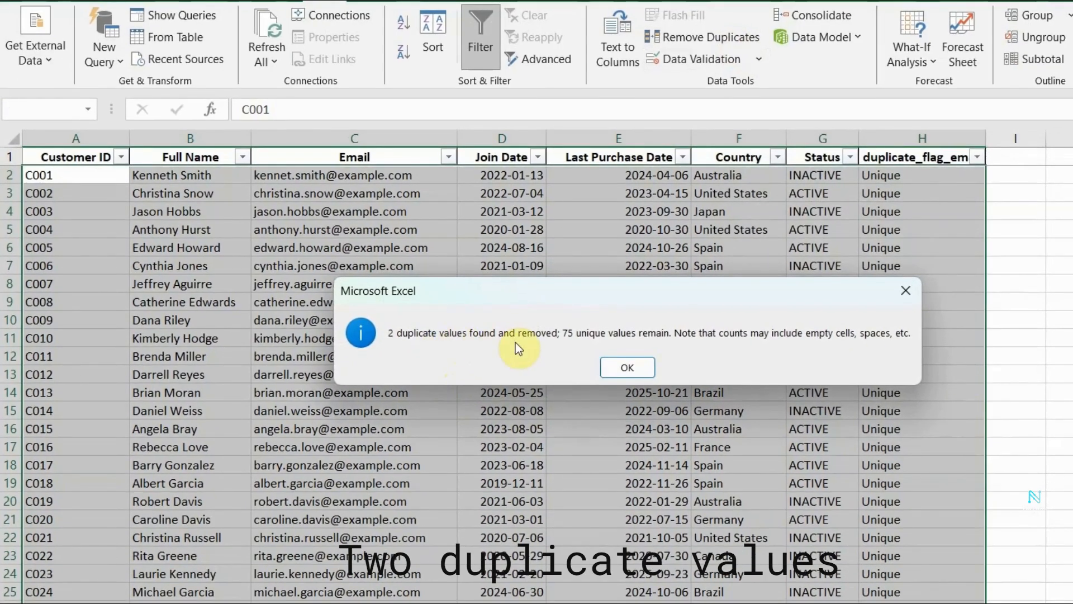
{"action": "left_click", "coordinate": [621, 368]}
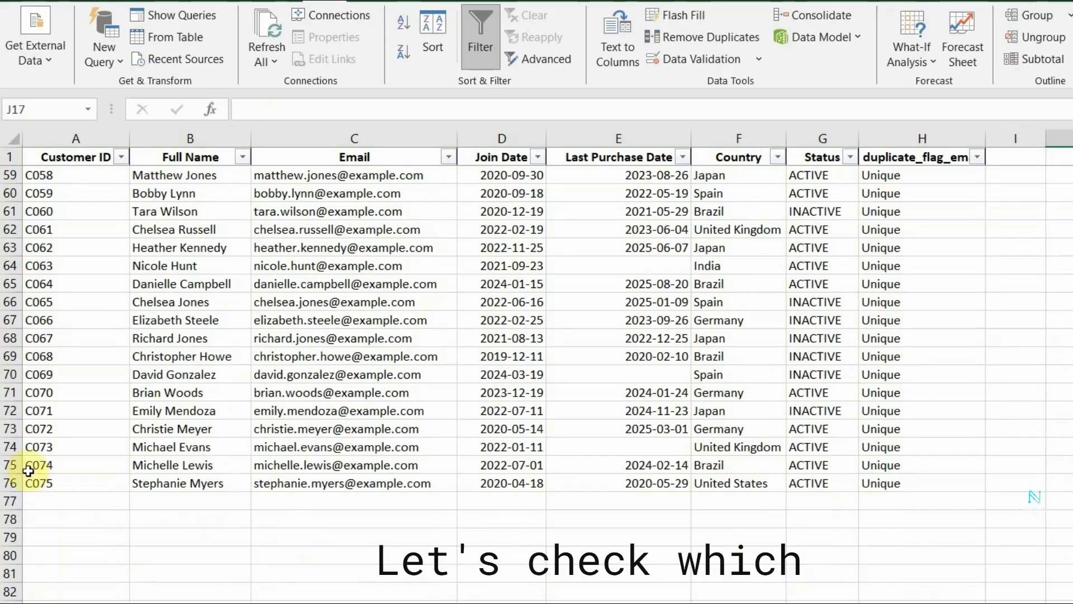
Check which last purchase dates were kept in the final two customer rows, 75 and 76.
{"action": "left_click", "coordinate": [28, 471]}
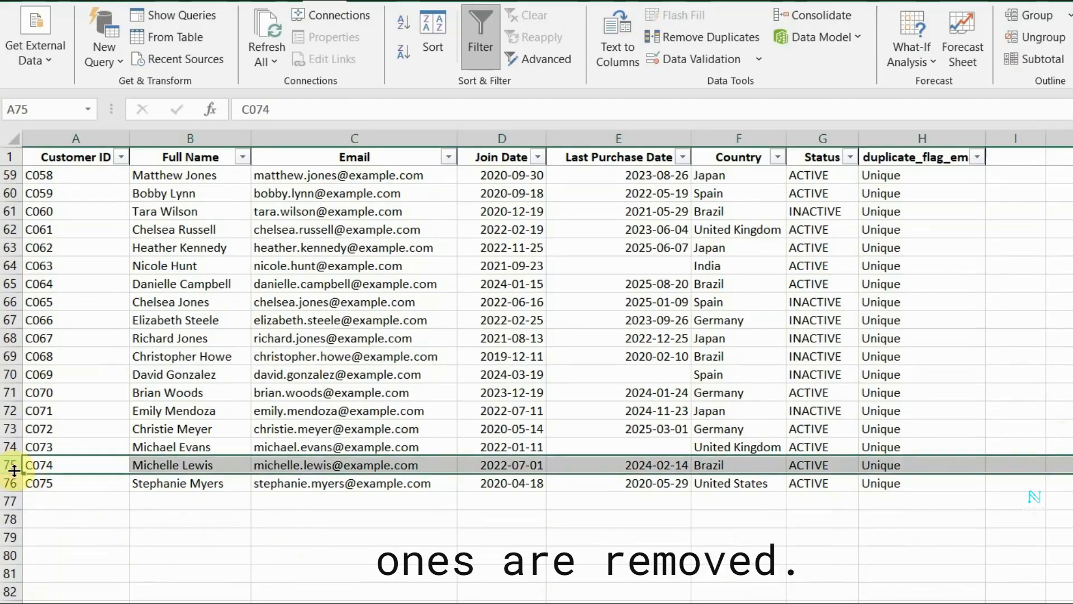
{"action": "left_click_drag", "start_coordinate": [660, 465], "coordinate": [671, 483]}
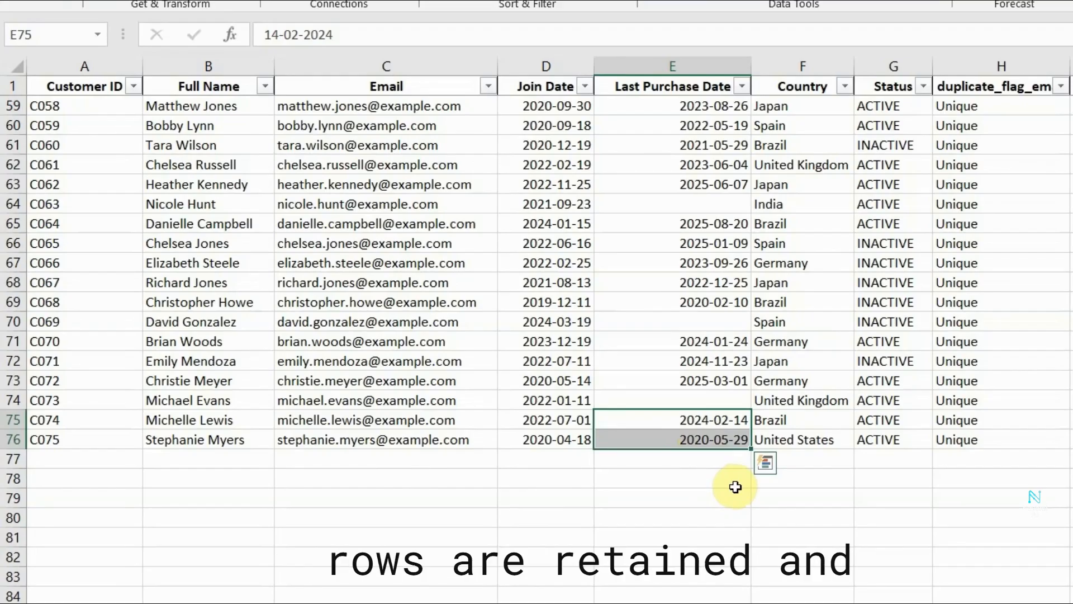
{"action": "left_click", "coordinate": [735, 487]}
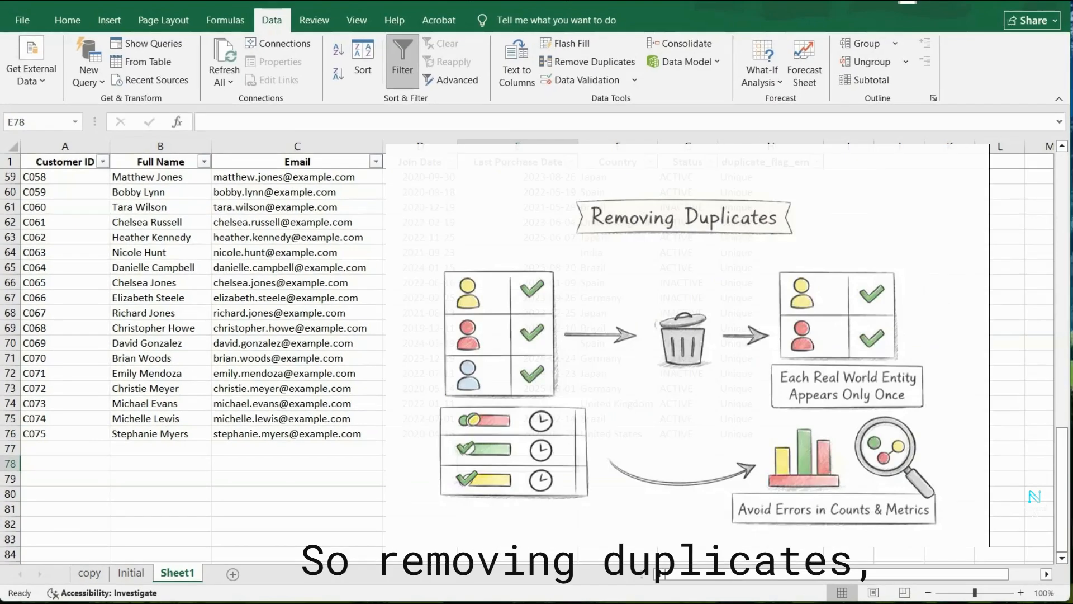